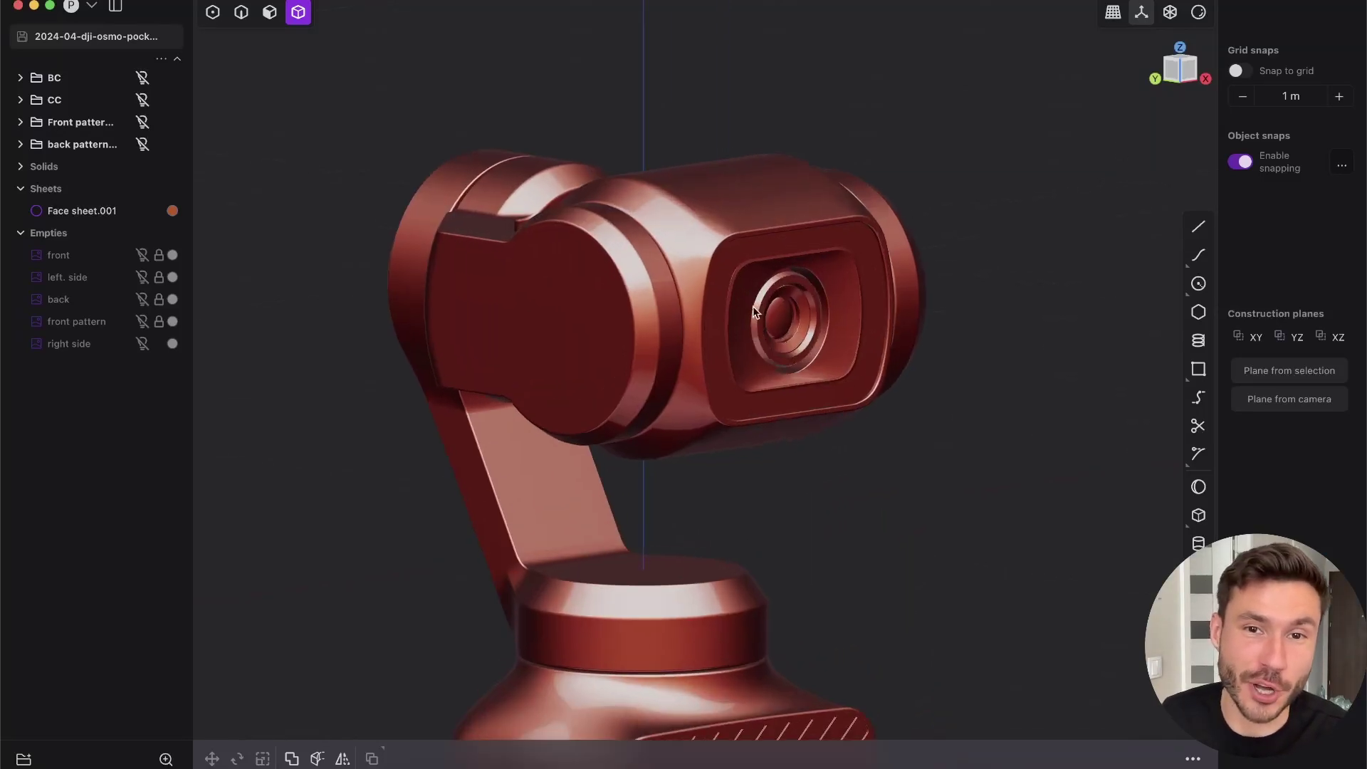
Isolate the camera head's main body and restrict selection to faces for inspecting its round end and lens recess
{"action": "left_click", "coordinate": [778, 304]}
{"action": "key", "text": "slash"}
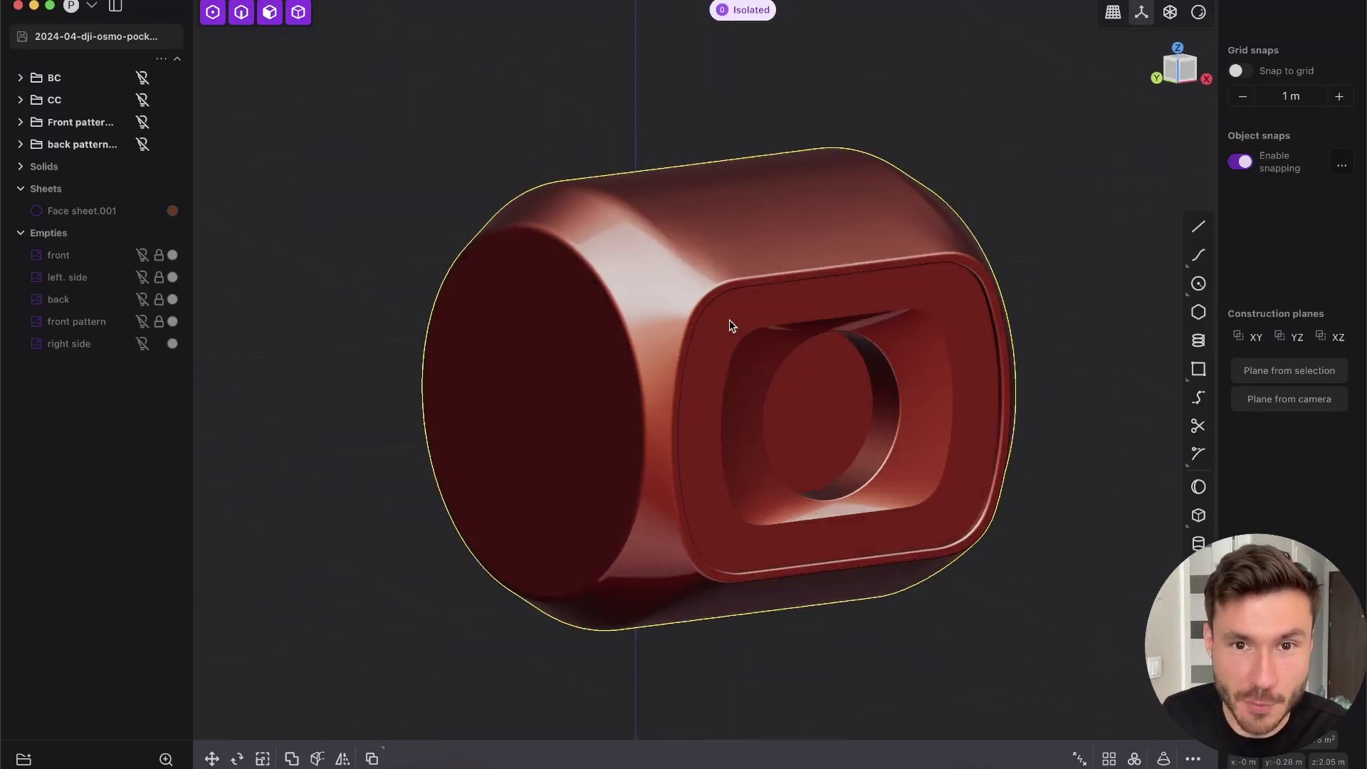
{"action": "middle_click_drag", "start_coordinate": [732, 324], "coordinate": [793, 296]}
{"action": "left_click", "coordinate": [448, 202]}
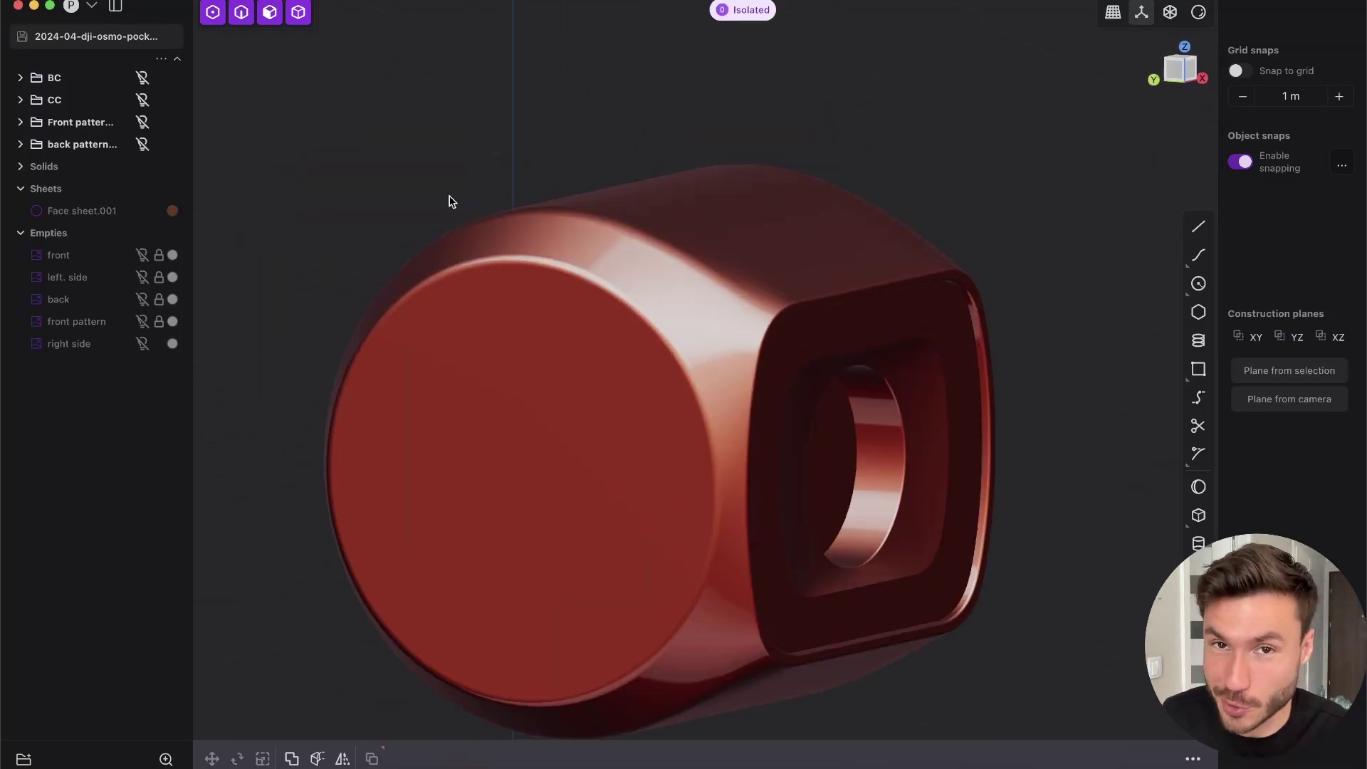
{"action": "middle_click_drag", "start_coordinate": [448, 202], "coordinate": [792, 334]}
{"action": "key", "text": "3"}
{"action": "scroll", "coordinate": [626, 399], "scroll_direction": "up", "scroll_amount": 6}
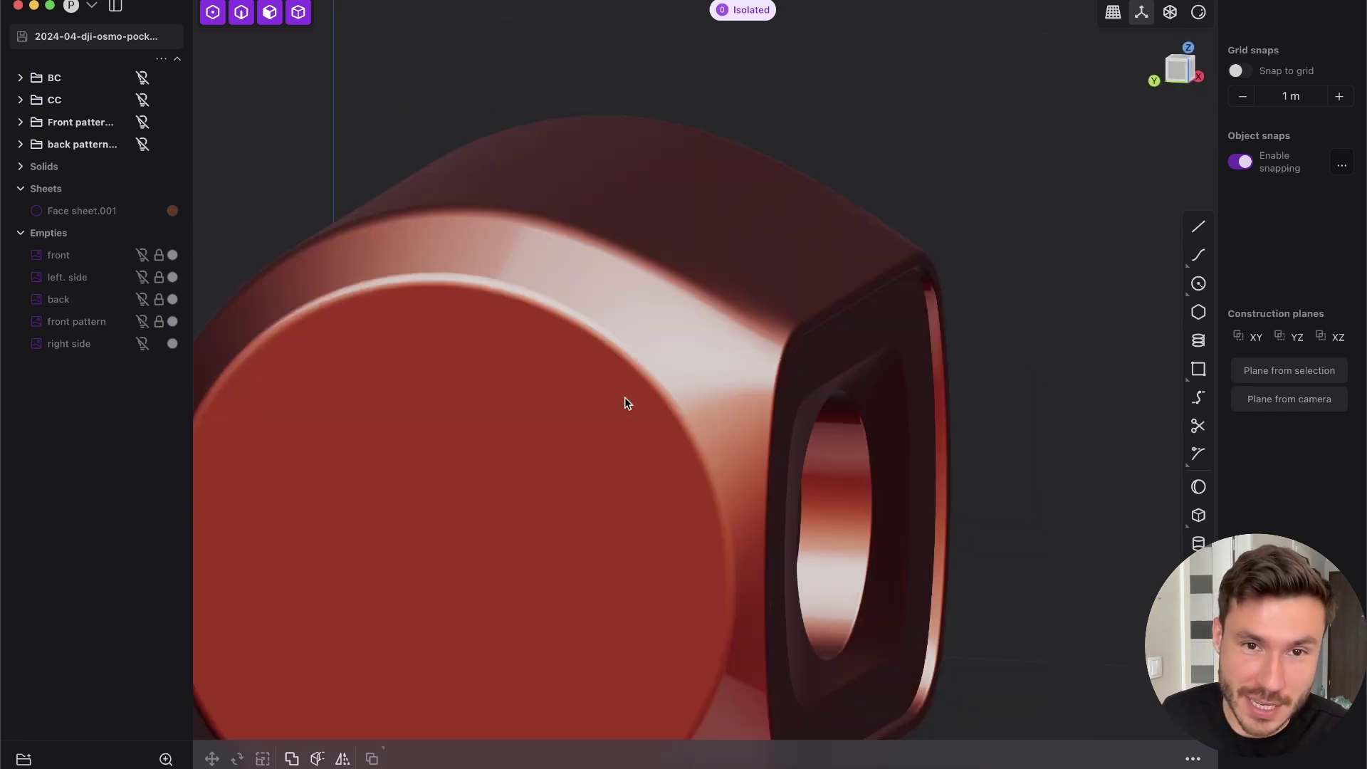
Examine the chamfer faces around the camera head's round end and the thin rim faces around its front frame
{"action": "left_click", "coordinate": [511, 257]}
{"action": "left_click", "coordinate": [654, 303], "text": "shift"}
{"action": "middle_click_drag", "start_coordinate": [727, 385], "coordinate": [771, 253], "text": "shift"}
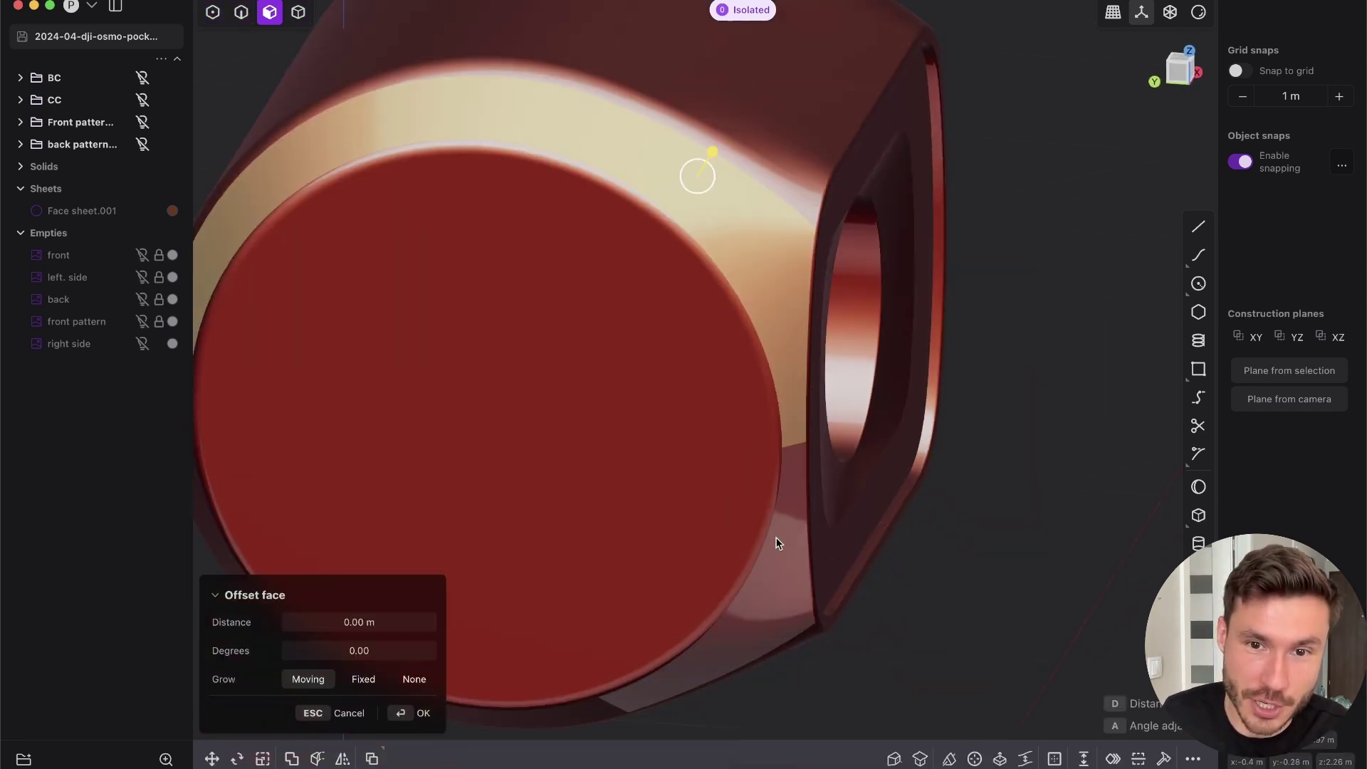
{"action": "left_click", "coordinate": [782, 561], "text": "shift"}
{"action": "middle_click_drag", "start_coordinate": [788, 337], "coordinate": [793, 244]}
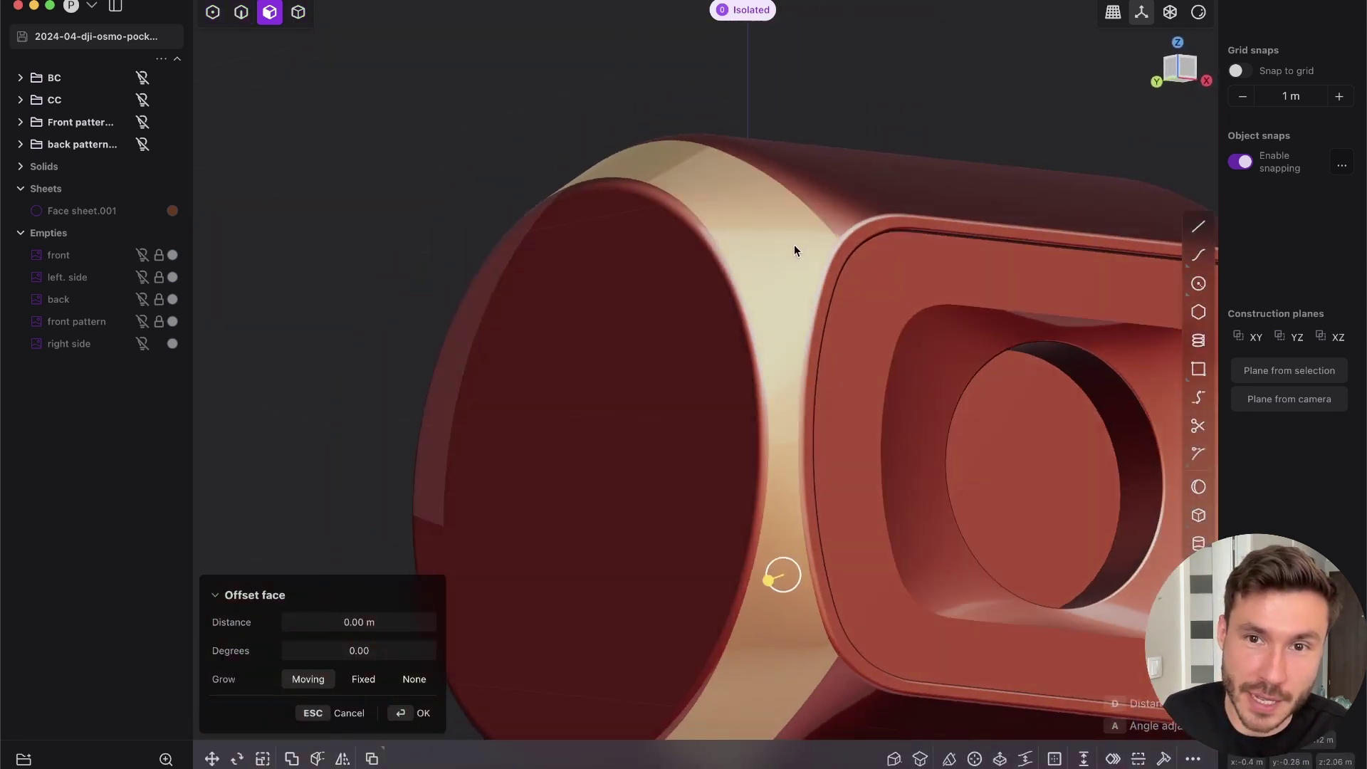
{"action": "middle_click_drag", "start_coordinate": [876, 218], "coordinate": [869, 243]}
{"action": "left_click", "coordinate": [871, 224]}
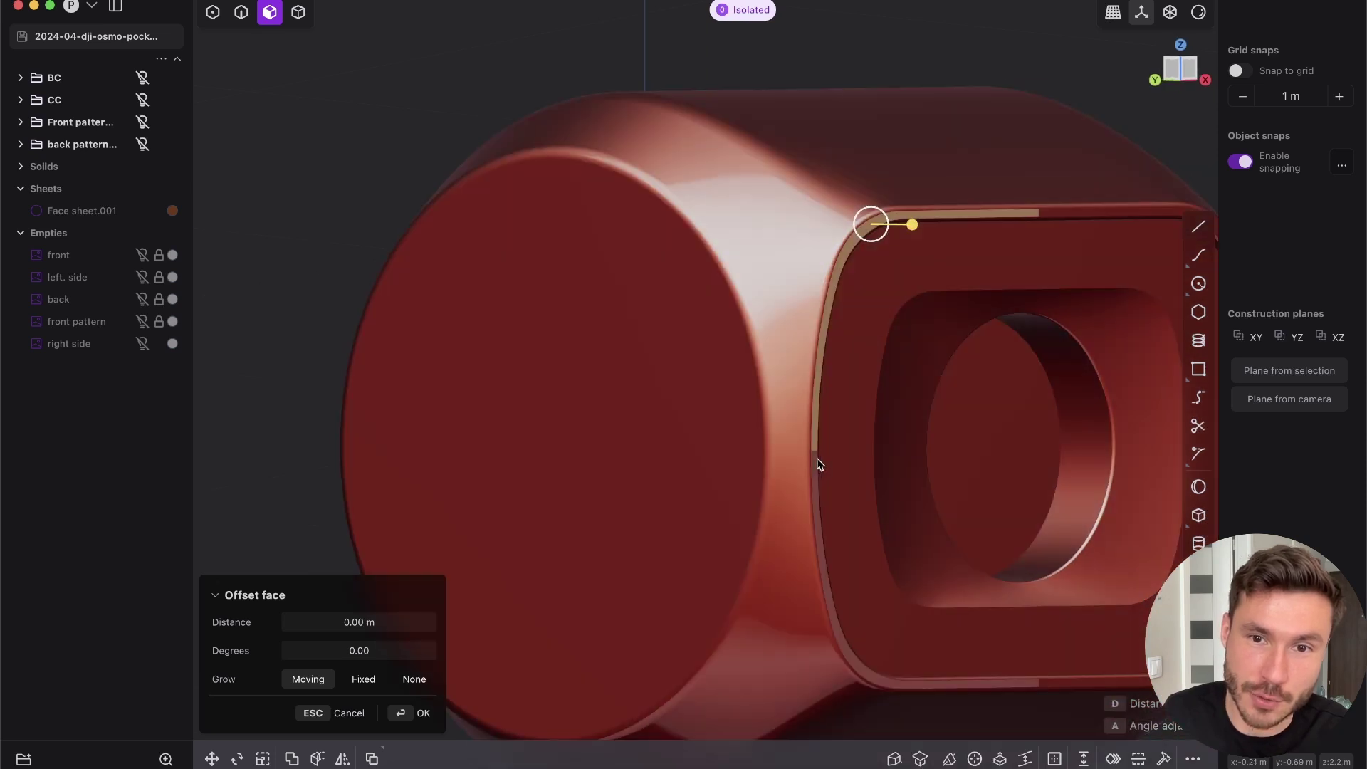
{"action": "middle_click_drag", "start_coordinate": [817, 465], "coordinate": [874, 314]}
{"action": "key", "text": "Escape"}
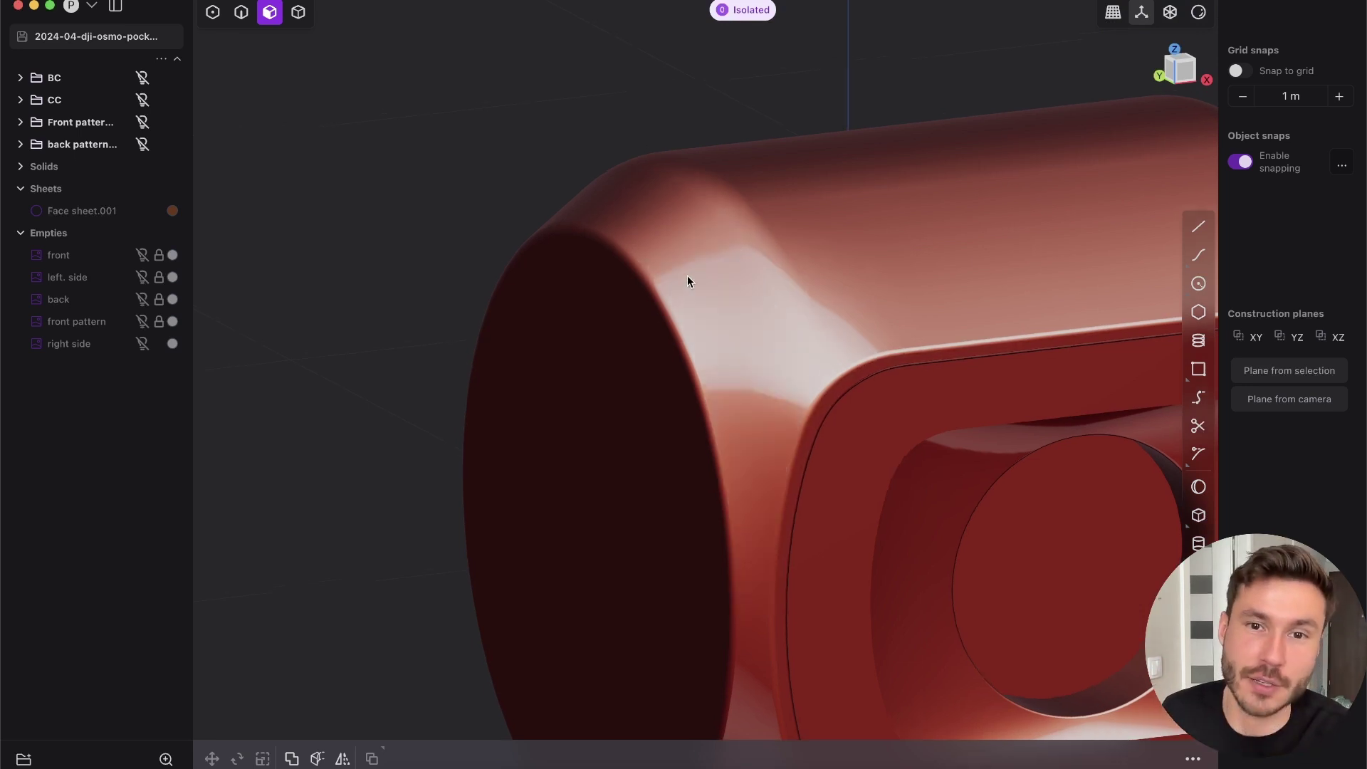
{"action": "middle_click_drag", "start_coordinate": [687, 281], "coordinate": [503, 461]}
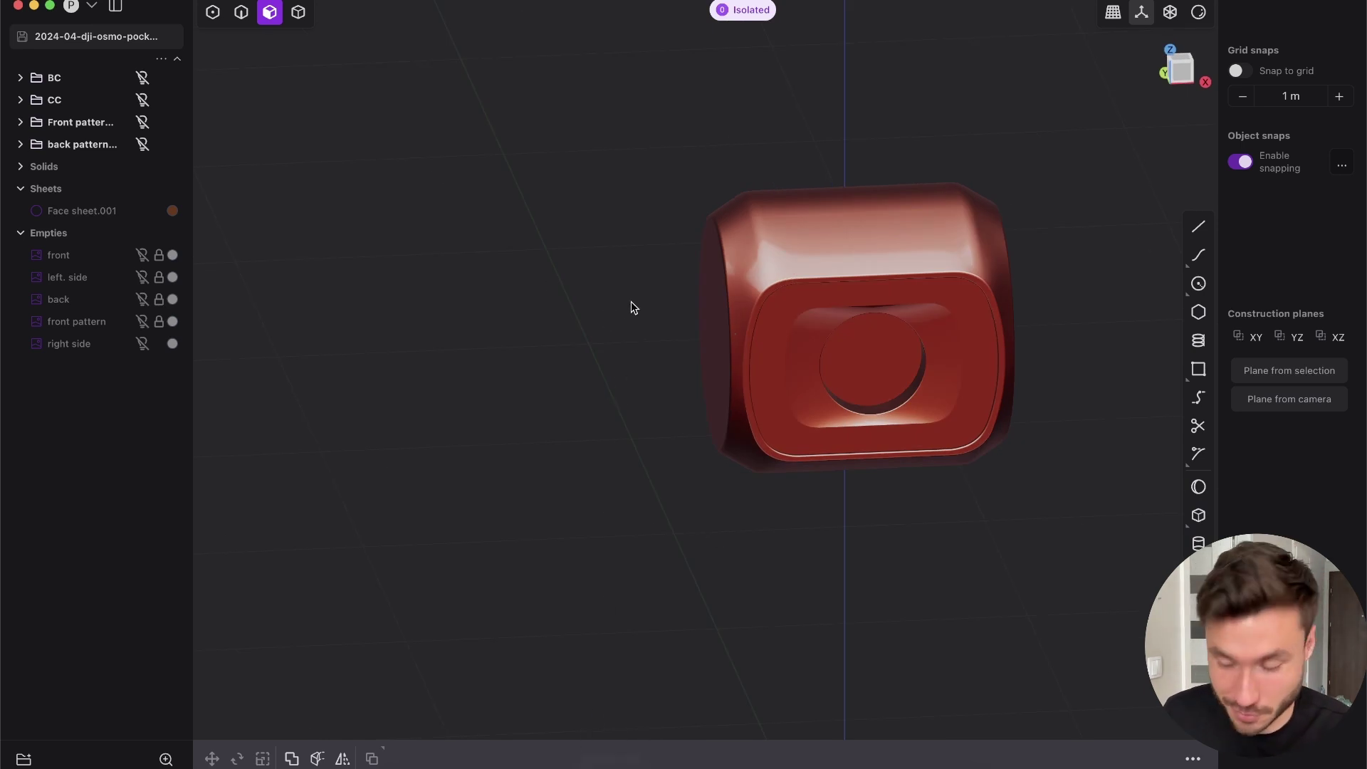
Exit isolation and examine the whole camera model, including the handle and its control buttons
{"action": "key", "text": "slash"}
{"action": "scroll", "coordinate": [675, 381], "scroll_direction": "down", "scroll_amount": 10}
{"action": "scroll", "coordinate": [662, 499], "scroll_direction": "up", "scroll_amount": 2}
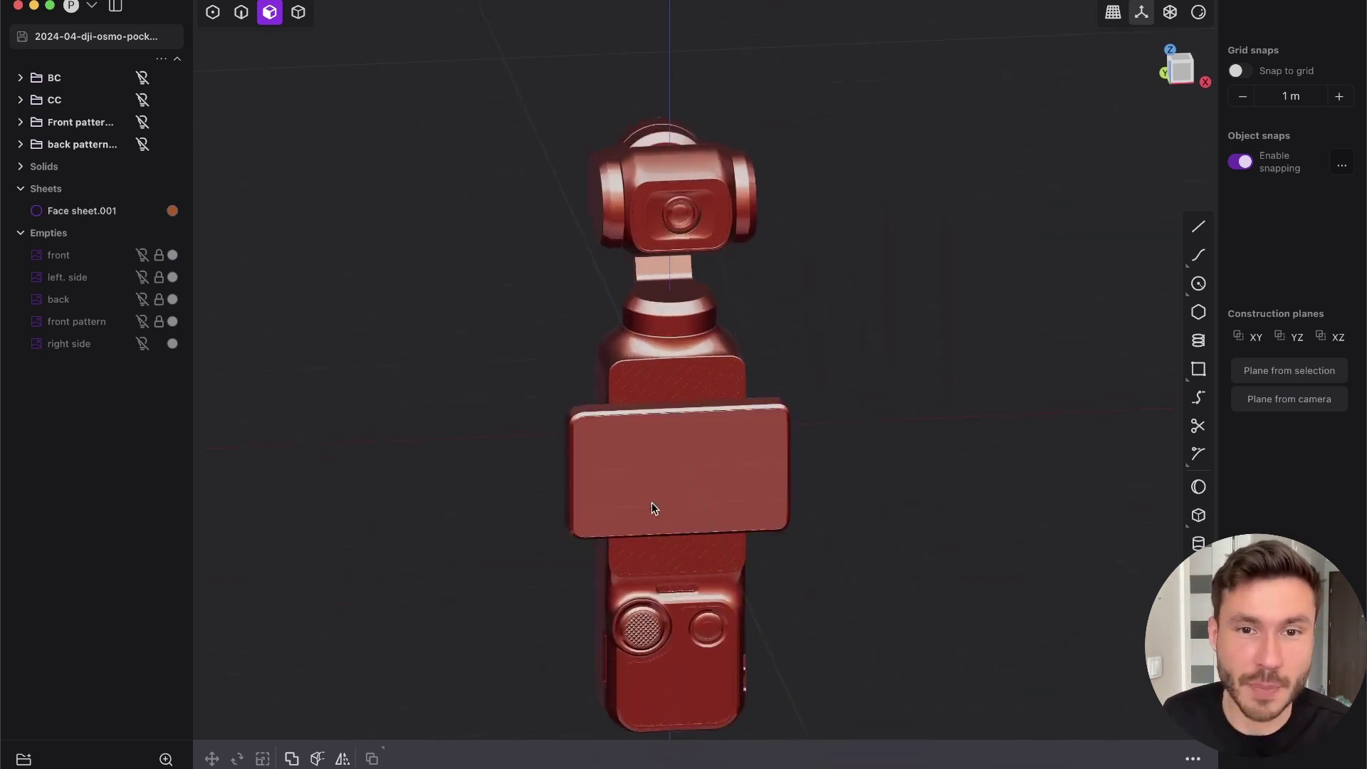
{"action": "middle_click_drag", "start_coordinate": [651, 502], "coordinate": [672, 200]}
{"action": "scroll", "coordinate": [665, 409], "scroll_direction": "up", "scroll_amount": 10}
{"action": "scroll", "coordinate": [660, 492], "scroll_direction": "up", "scroll_amount": 8}
{"action": "middle_click_drag", "start_coordinate": [660, 493], "coordinate": [685, 295]}
{"action": "scroll", "coordinate": [656, 406], "scroll_direction": "down", "scroll_amount": 8}
Display zebra stripes on the model and examine surface continuity around the joystick and the neck below the gimbal
{"action": "left_click", "coordinate": [1199, 13]}
{"action": "left_click", "coordinate": [1204, 224]}
{"action": "middle_click_drag", "start_coordinate": [662, 388], "coordinate": [541, 482]}
{"action": "scroll", "coordinate": [614, 438], "scroll_direction": "up", "scroll_amount": 8}
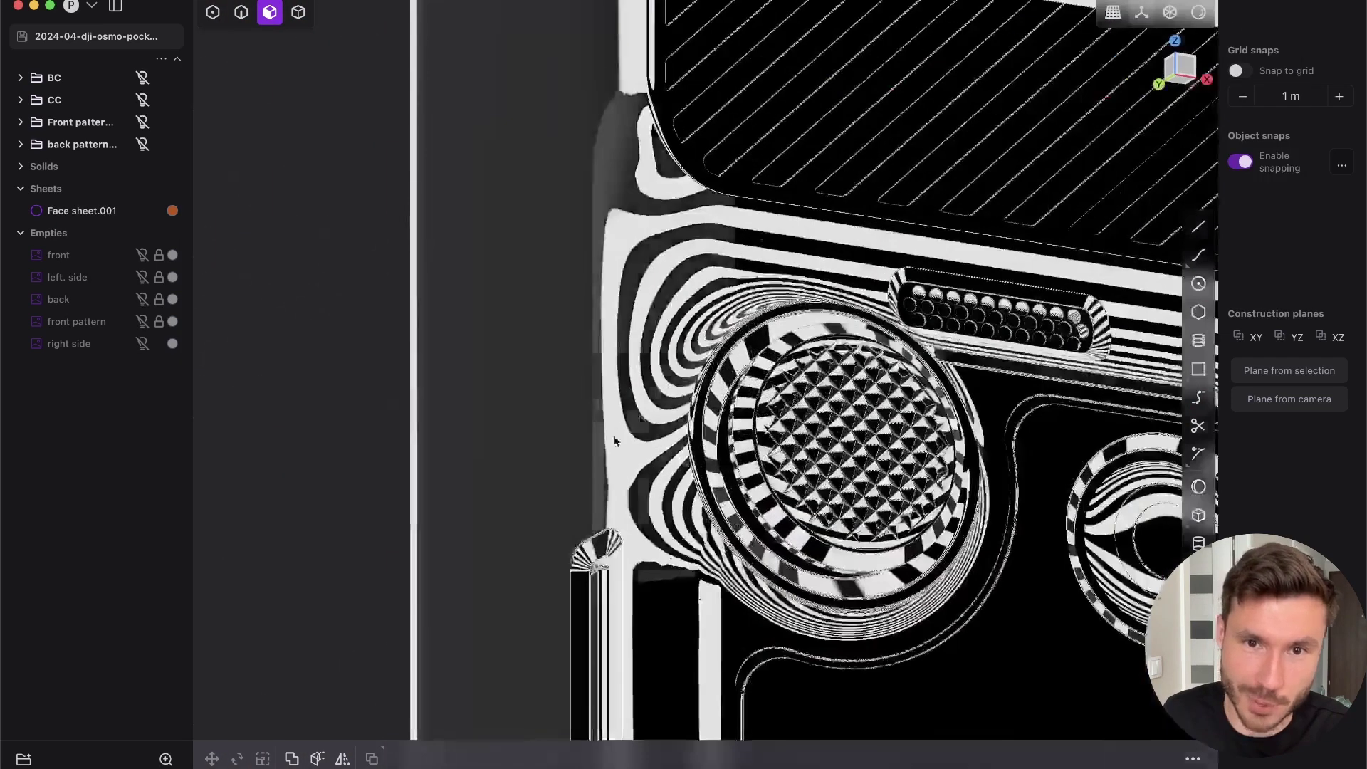
{"action": "middle_click_drag", "start_coordinate": [617, 442], "coordinate": [799, 712]}
{"action": "scroll", "coordinate": [620, 366], "scroll_direction": "down", "scroll_amount": 8}
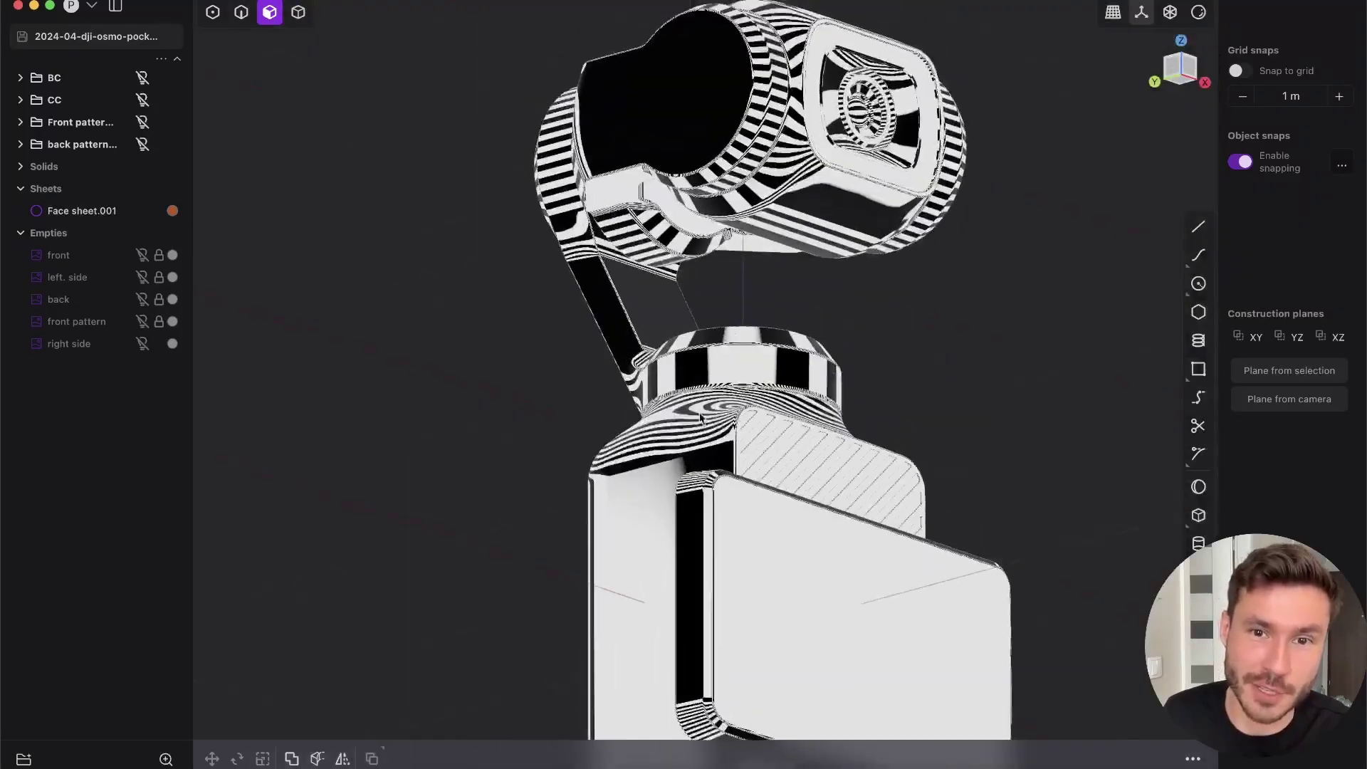
{"action": "middle_click_drag", "start_coordinate": [605, 406], "coordinate": [649, 472]}
{"action": "scroll", "coordinate": [698, 456], "scroll_direction": "up", "scroll_amount": 7}
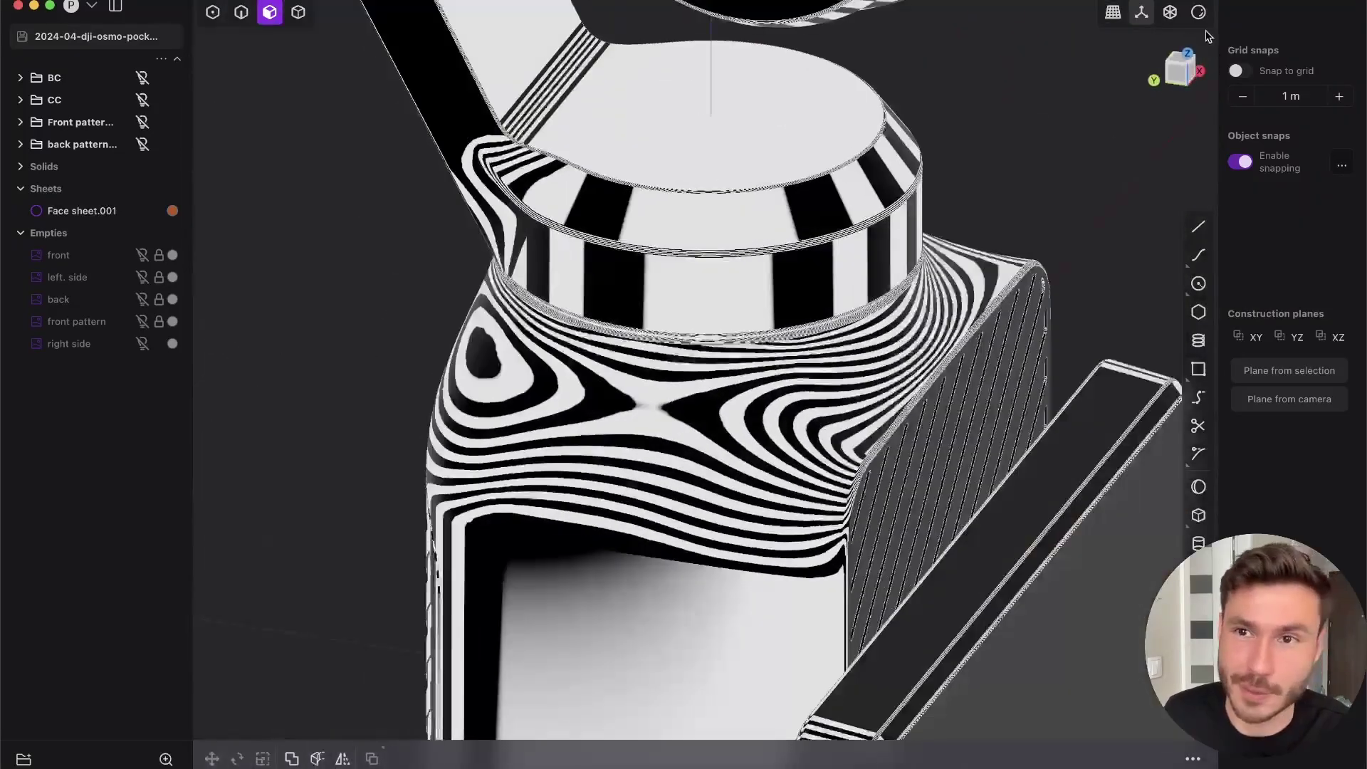
Switch the model's shading from zebra stripes back to the glossy red material and view the whole camera
{"action": "left_click", "coordinate": [1199, 13]}
{"action": "left_click", "coordinate": [1168, 167]}
{"action": "scroll", "coordinate": [624, 472], "scroll_direction": "down", "scroll_amount": 8}
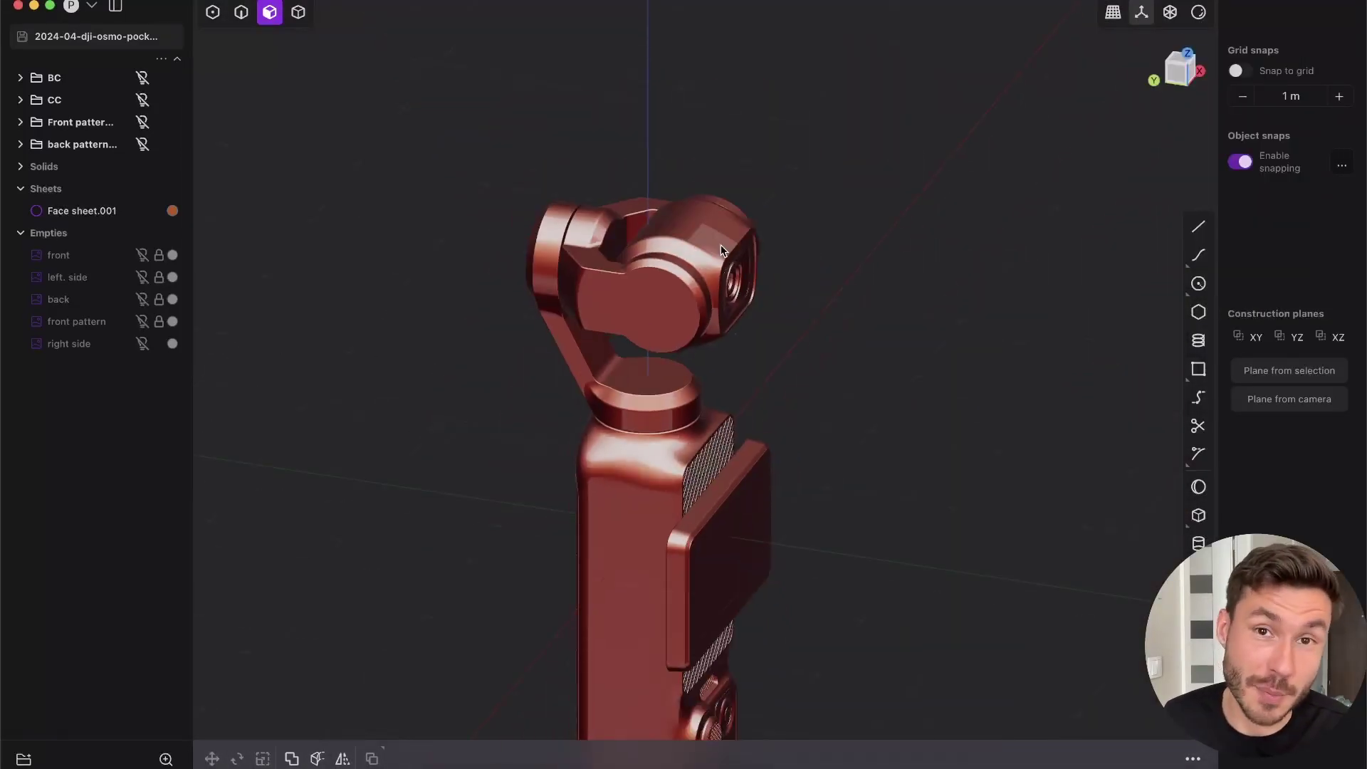
{"action": "middle_click_drag", "start_coordinate": [619, 377], "coordinate": [635, 302], "text": "shift"}
Switch to the browser and review the Pocket Action Cam course page, from its title through the Course Benefits section
{"action": "left_click", "coordinate": [571, 765]}
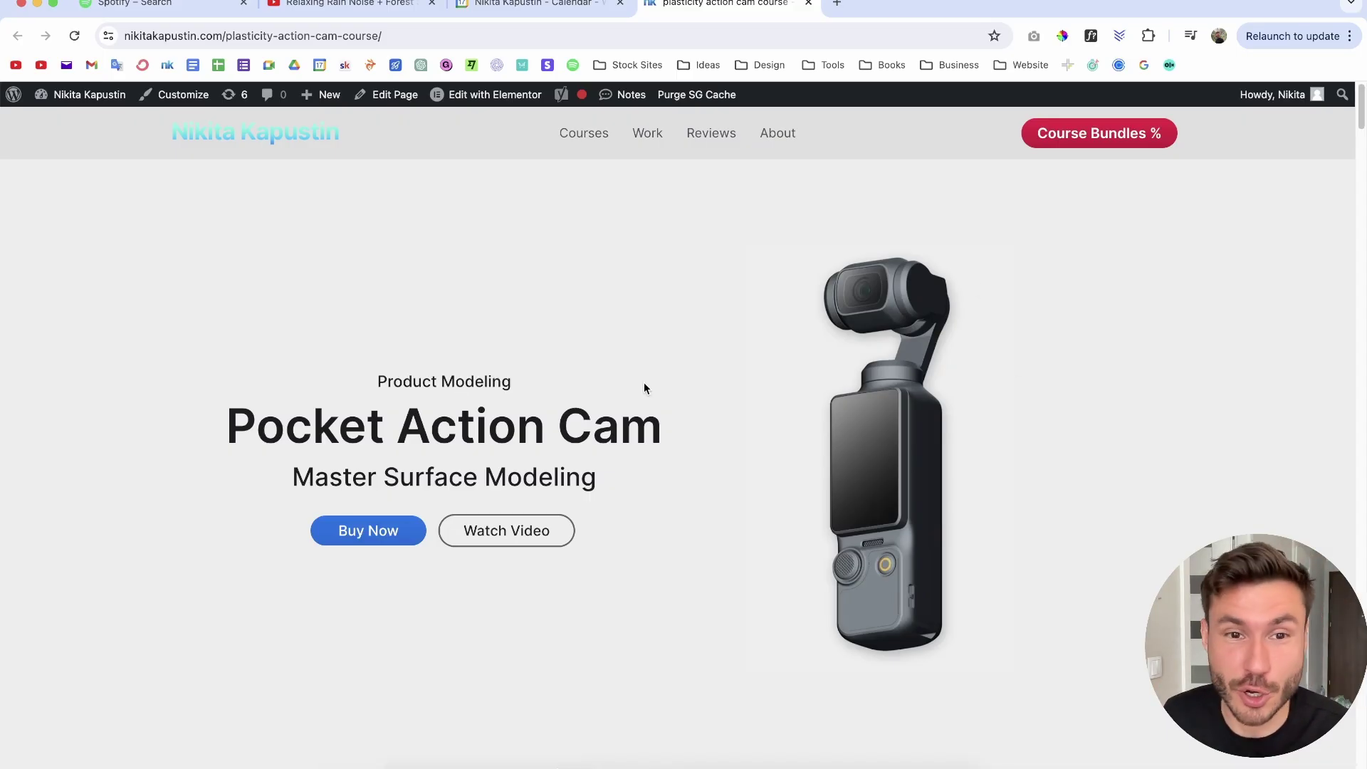
{"action": "left_click_drag", "start_coordinate": [245, 440], "coordinate": [638, 416]}
{"action": "left_click", "coordinate": [1308, 304]}
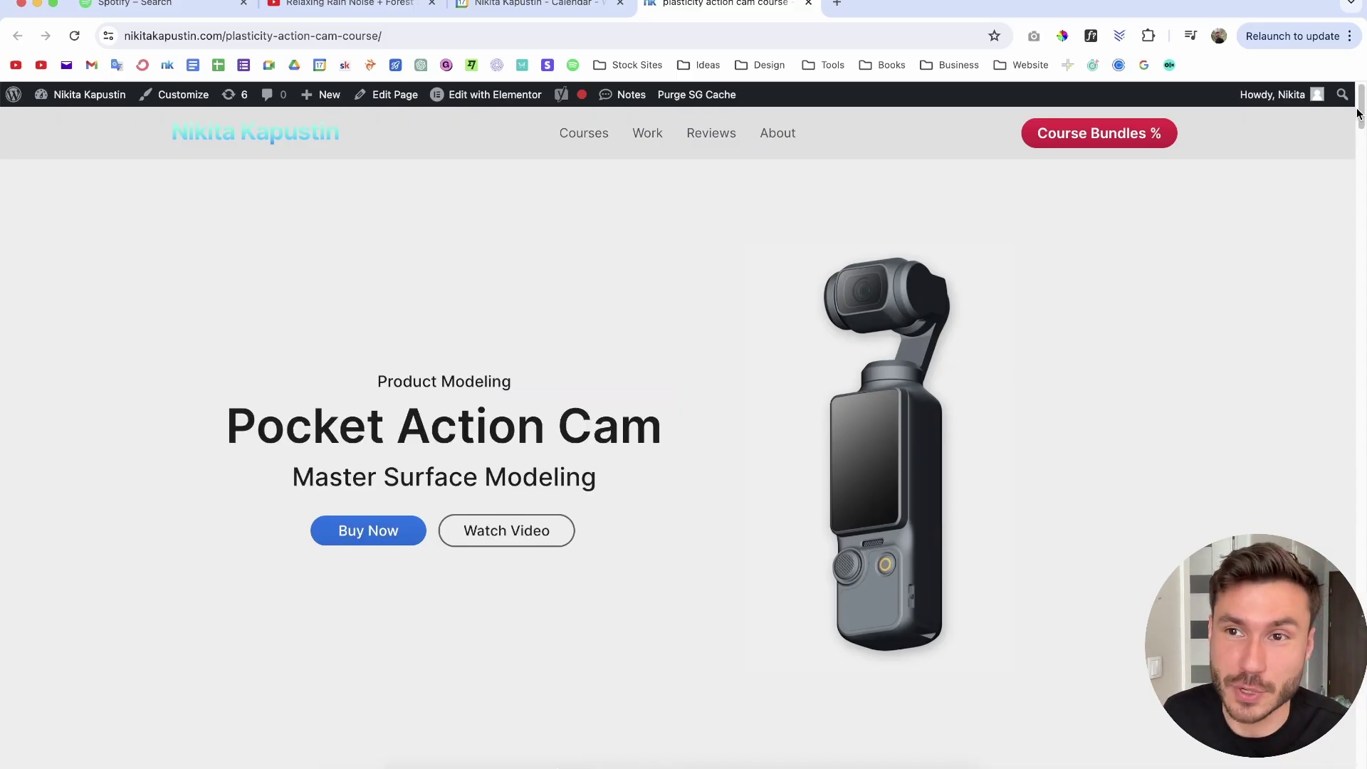
{"action": "left_click_drag", "start_coordinate": [1360, 98], "coordinate": [1360, 99]}
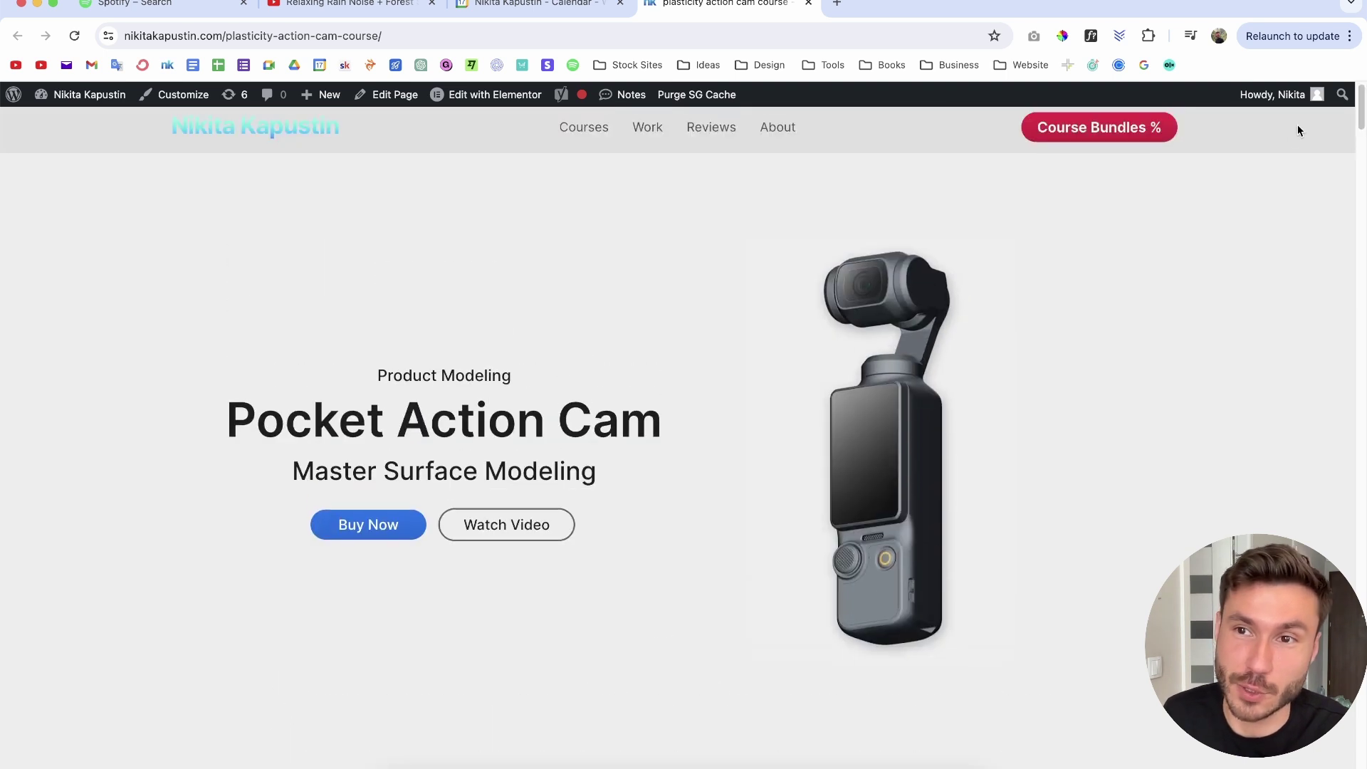
{"action": "scroll", "coordinate": [1362, 103], "scroll_direction": "down", "scroll_amount": 10}
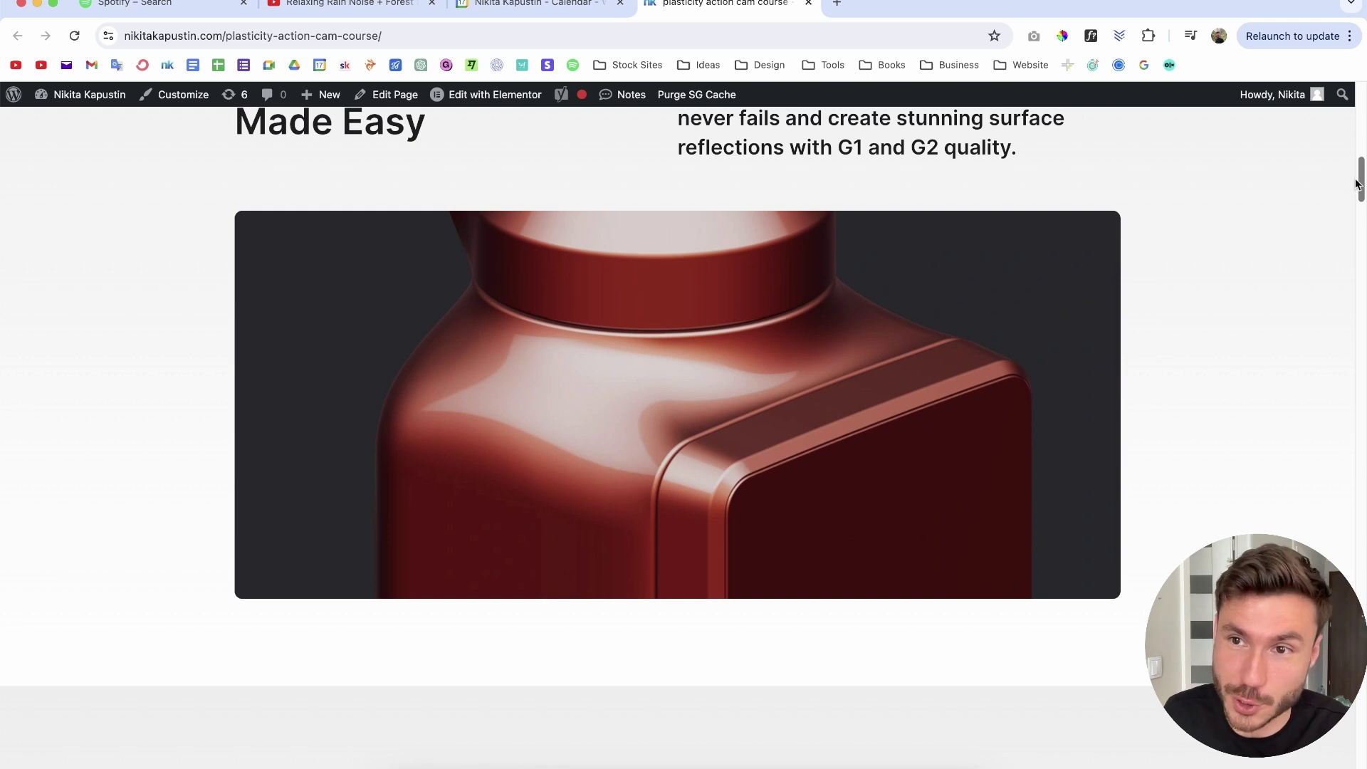
{"action": "left_click_drag", "start_coordinate": [1356, 184], "coordinate": [1359, 224]}
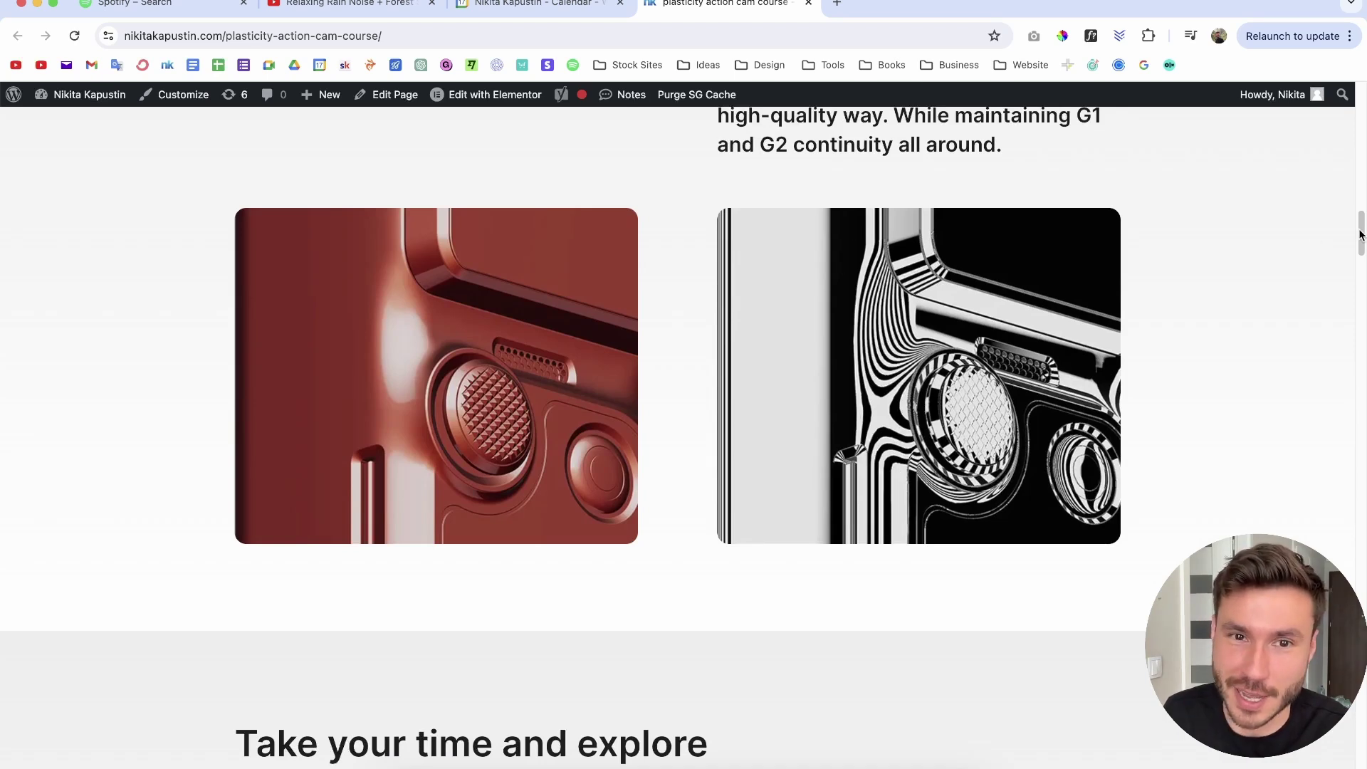
{"action": "left_click_drag", "start_coordinate": [1360, 235], "coordinate": [1307, 514]}
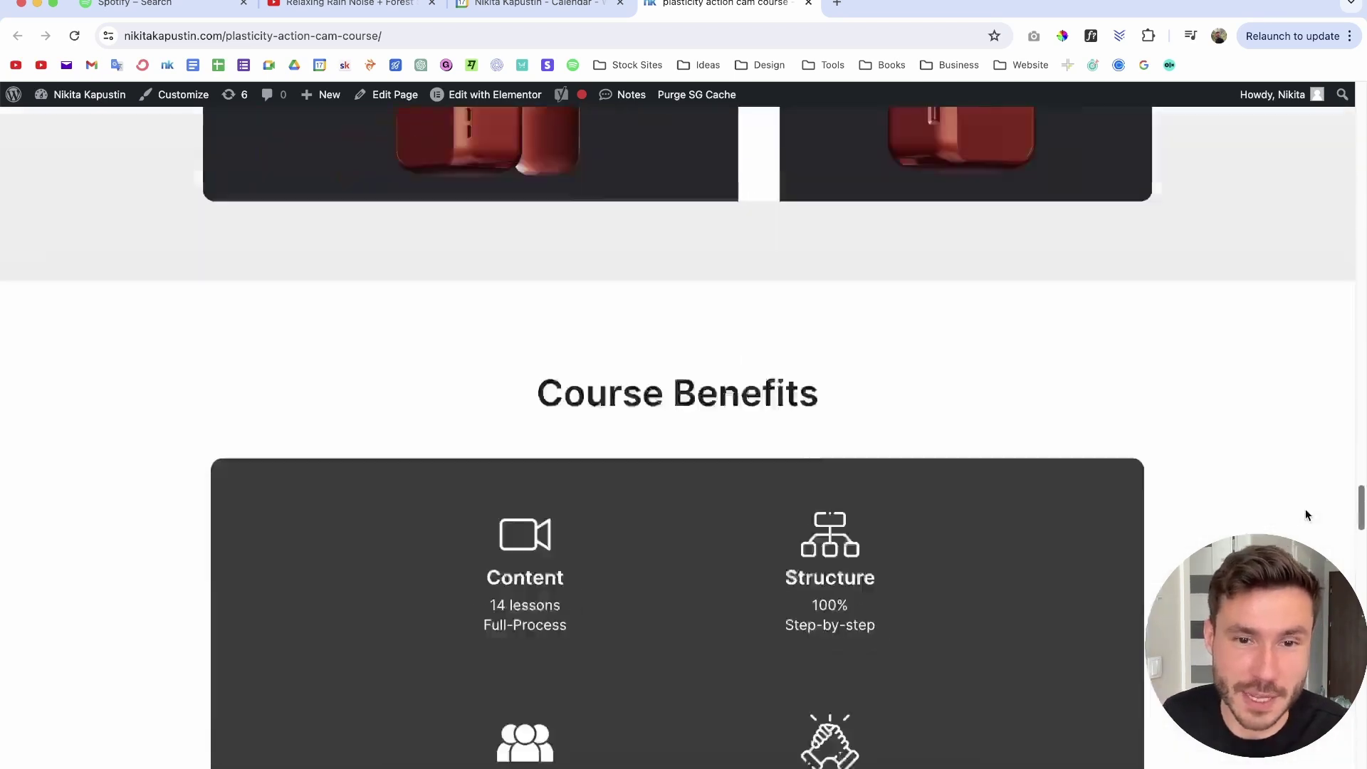
{"action": "scroll", "coordinate": [1307, 514], "scroll_direction": "down", "scroll_amount": 15}
{"action": "left_click_drag", "start_coordinate": [686, 494], "coordinate": [755, 521]}
{"action": "scroll", "coordinate": [755, 522], "scroll_direction": "down", "scroll_amount": 4}
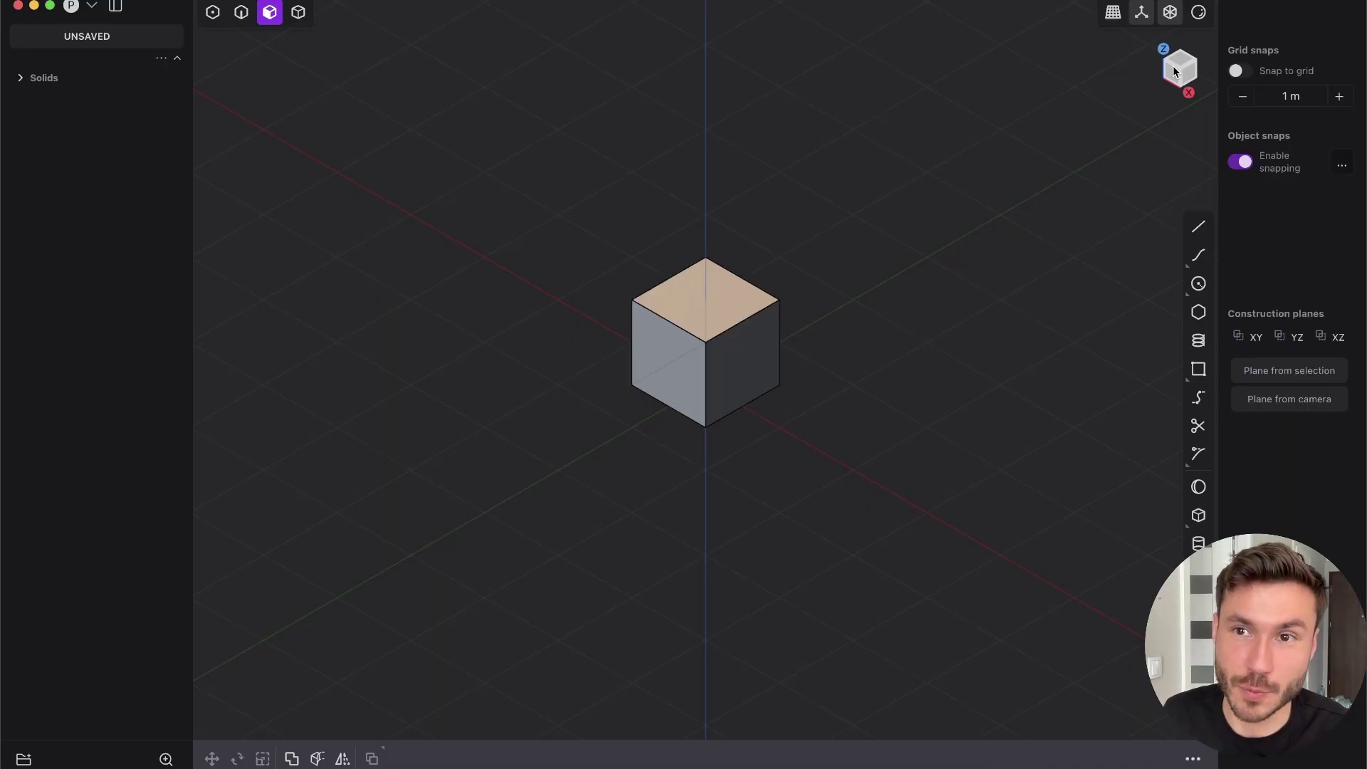
Delete the default cube from the new, unsaved Plasticity file
{"action": "key", "text": "5"}
{"action": "left_click", "coordinate": [699, 340]}
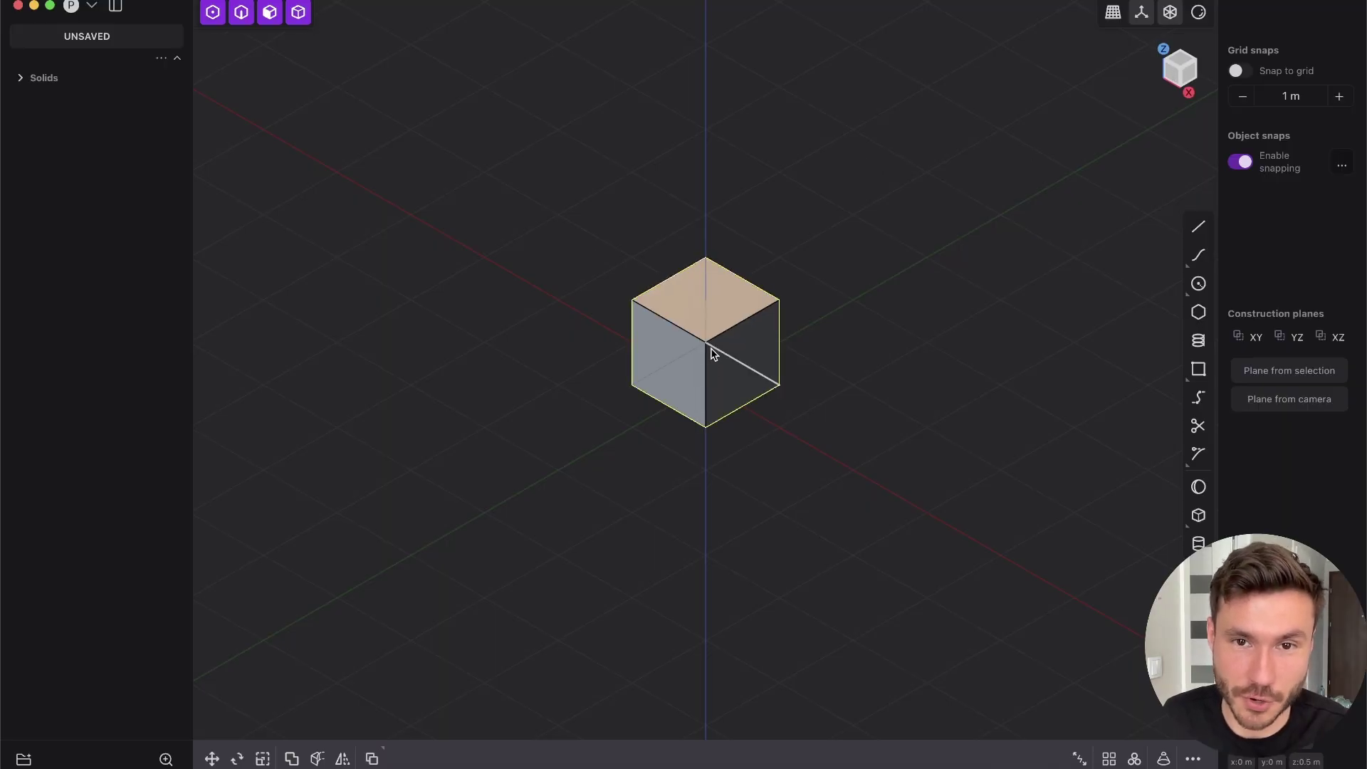
{"action": "key", "text": "Delete"}
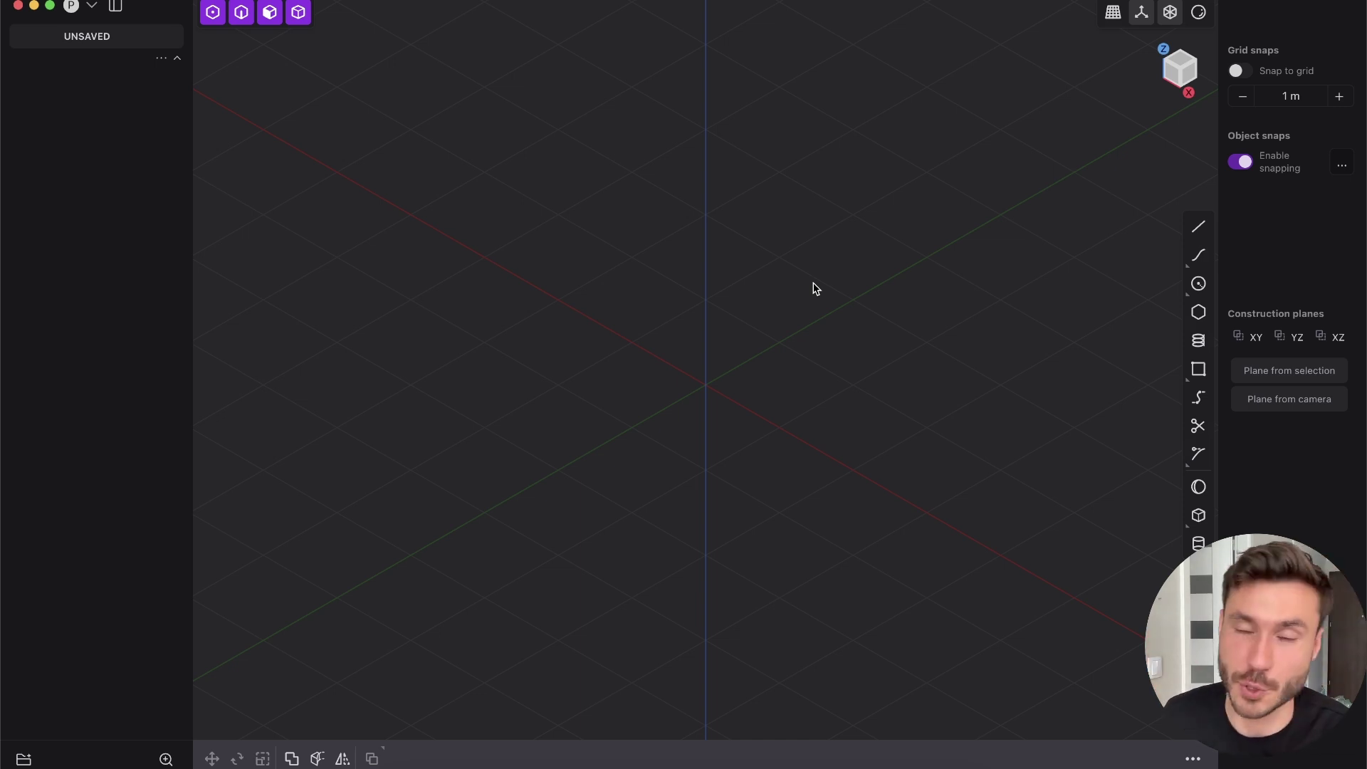
Import the dji-osmo-pocket-3 front image in Front view, lower it to centre the lens on the origin, and move it 6.42669 m along Y
{"action": "left_click", "coordinate": [1174, 76]}
{"action": "double_click", "coordinate": [732, 207]}
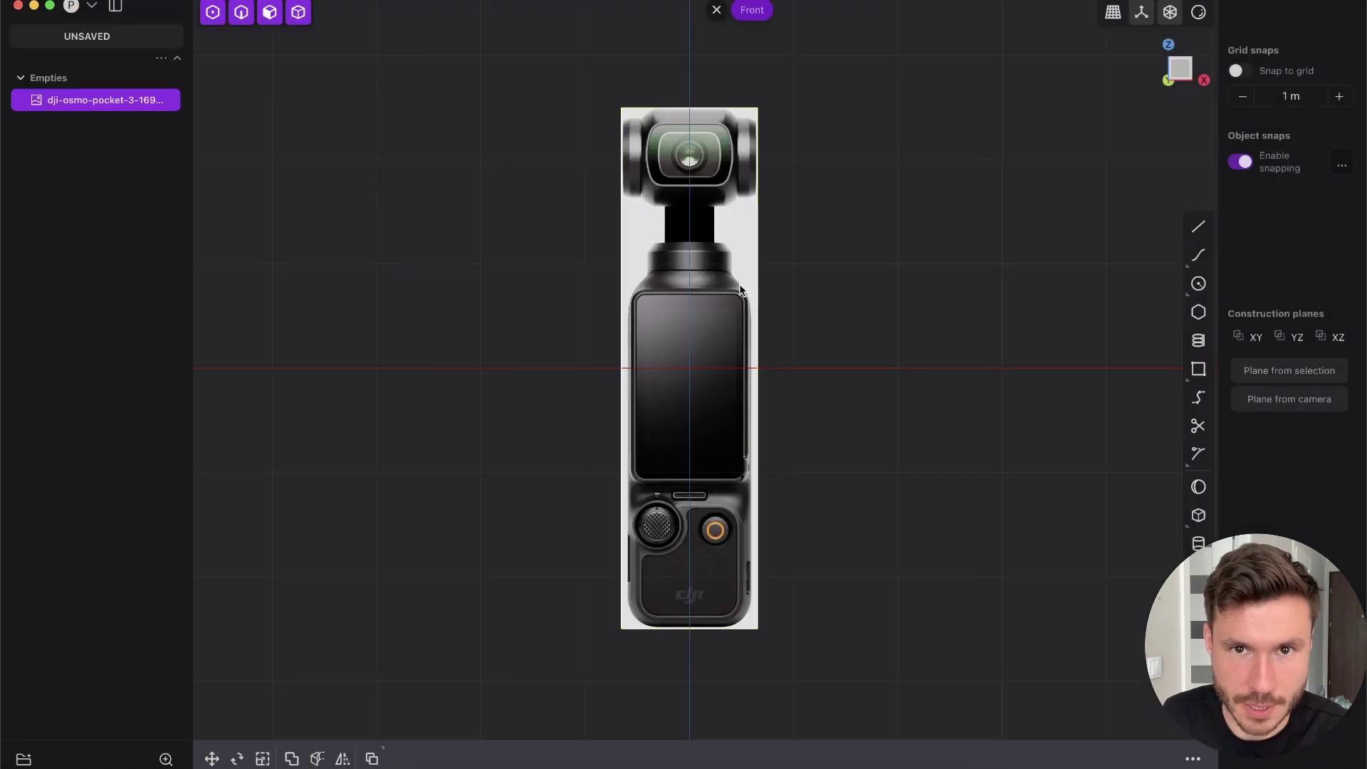
{"action": "key", "text": "g"}
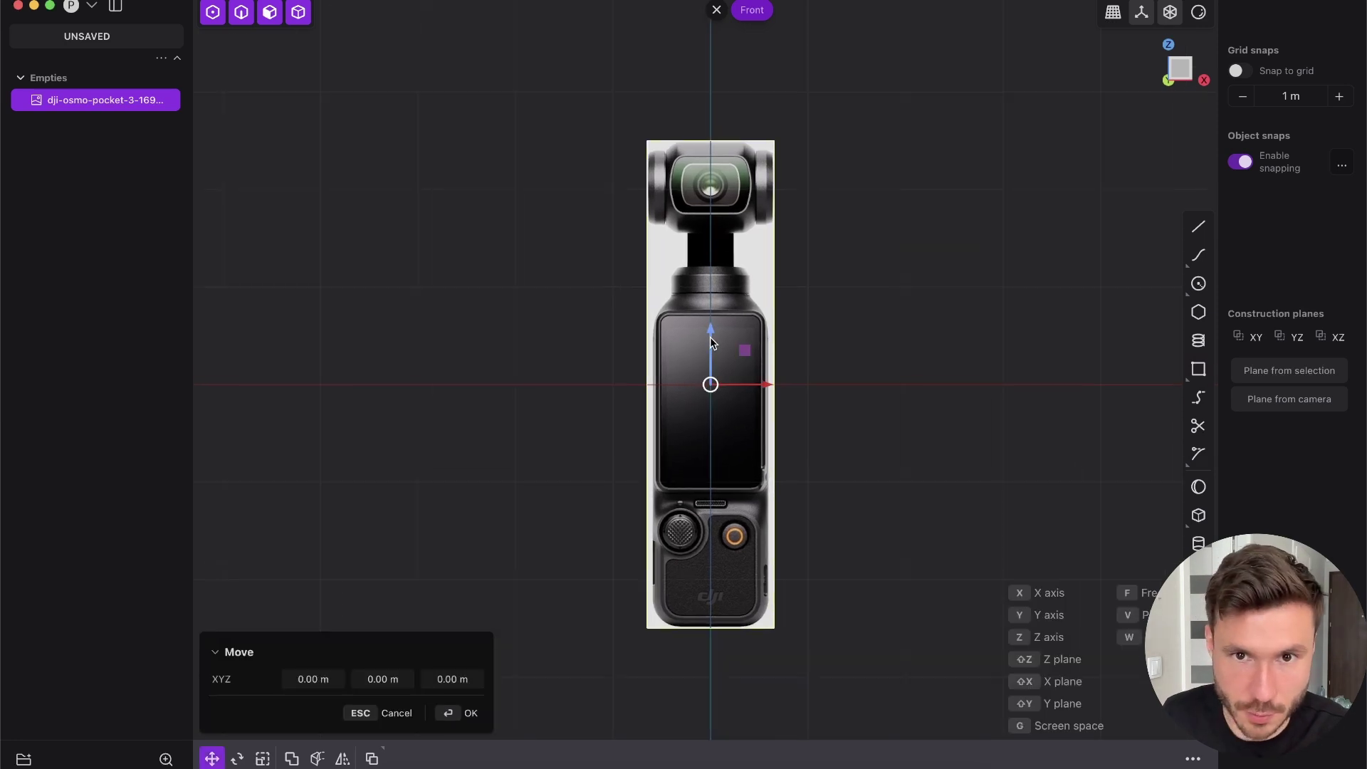
{"action": "left_click_drag", "start_coordinate": [710, 337], "coordinate": [724, 486]}
{"action": "left_click_drag", "start_coordinate": [724, 486], "coordinate": [947, 317]}
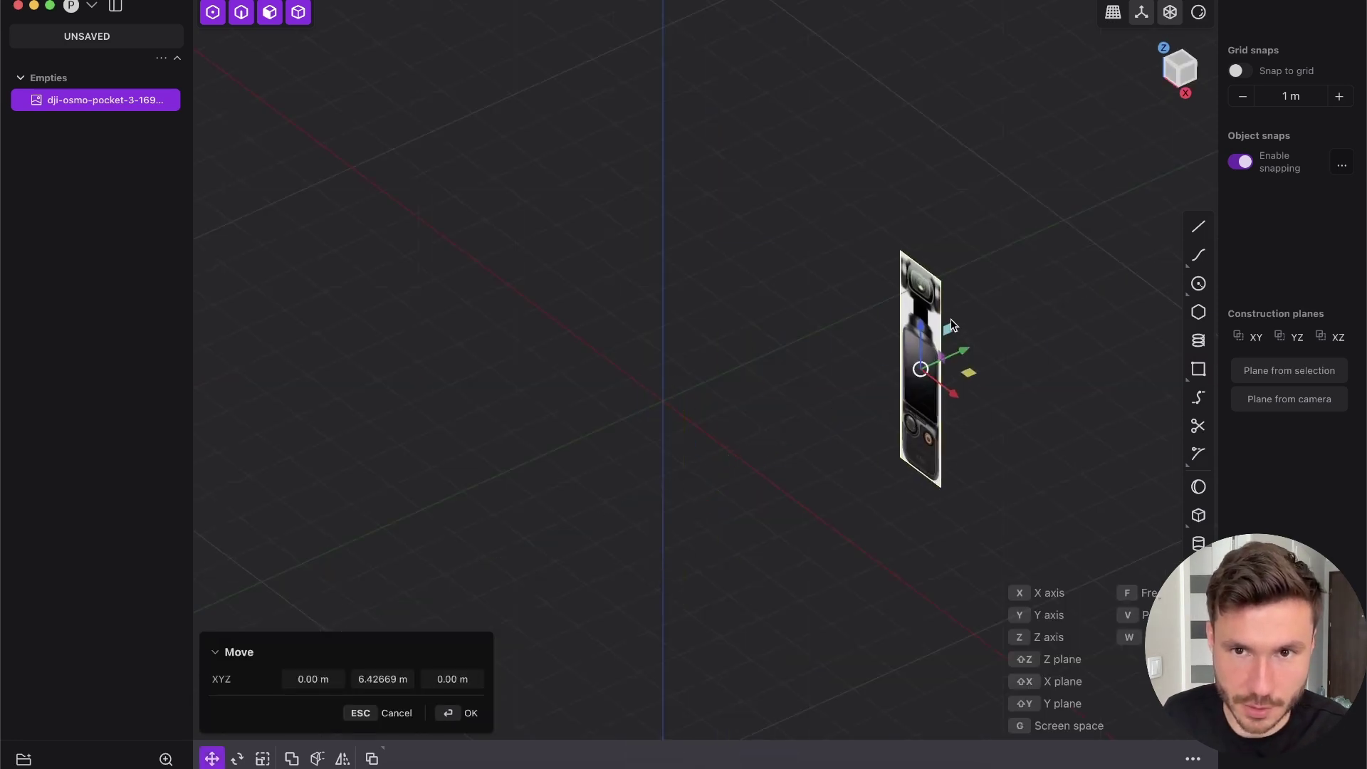
{"action": "key", "text": "Return"}
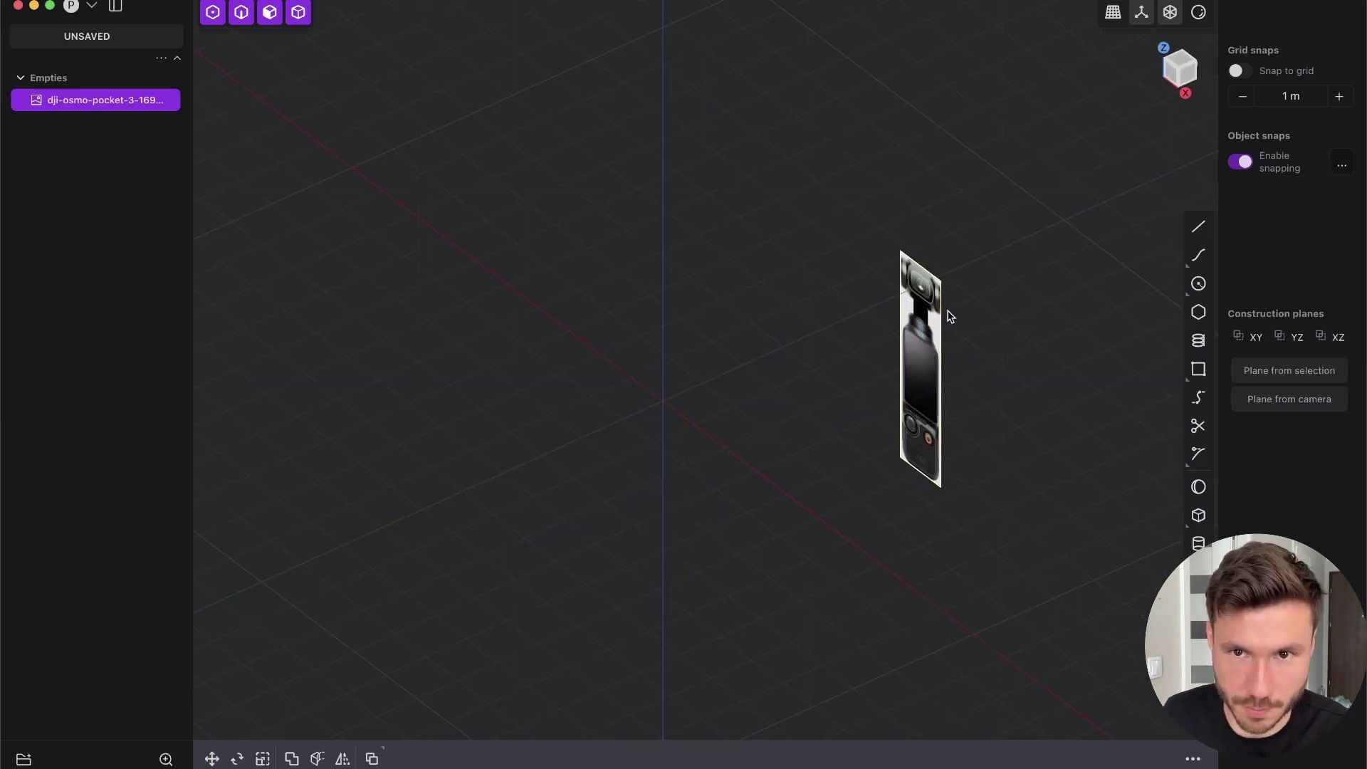
Set the reference image's depth to Front and opacity to 0.36, and lock the image against selection
{"action": "middle_click_drag", "start_coordinate": [948, 317], "coordinate": [924, 346]}
{"action": "scroll", "coordinate": [924, 346], "scroll_direction": "up", "scroll_amount": 4}
{"action": "key", "text": "m"}
{"action": "left_click", "coordinate": [358, 625]}
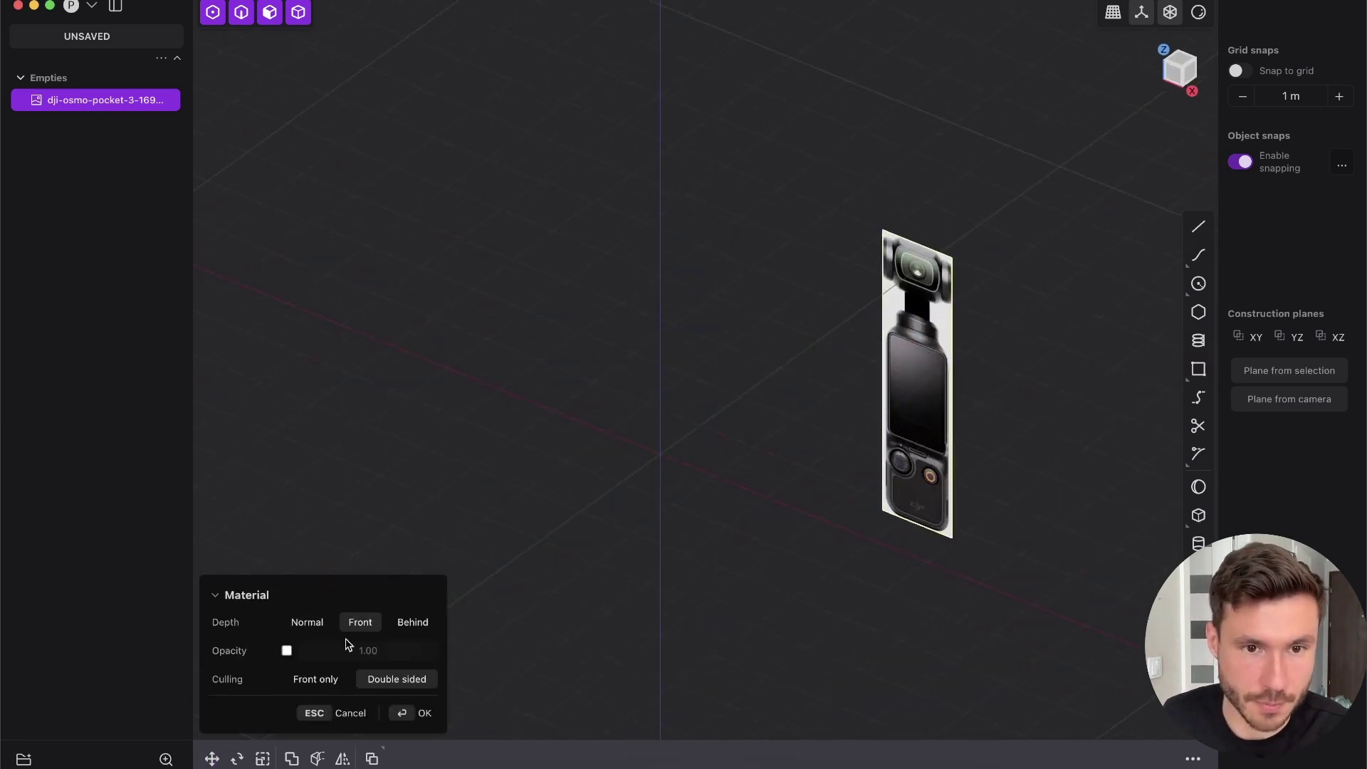
{"action": "left_click", "coordinate": [287, 652]}
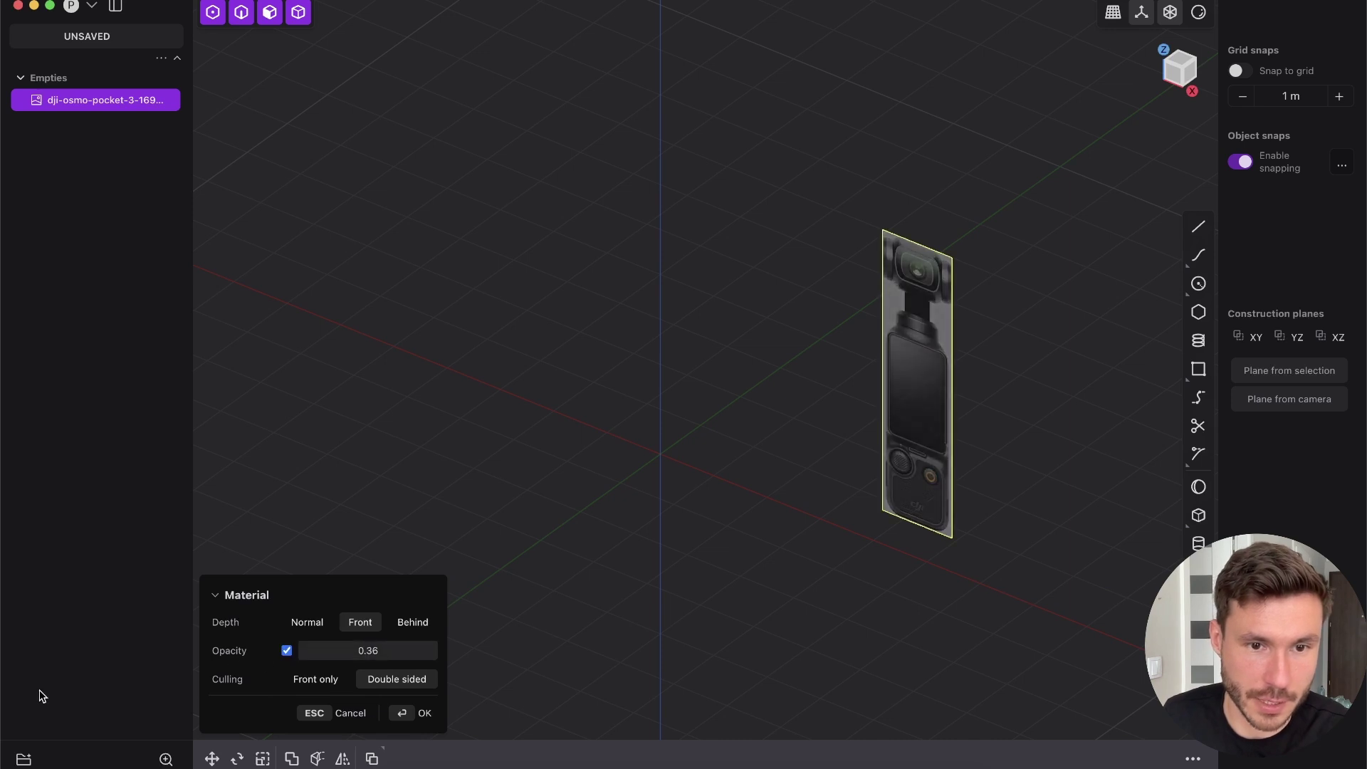
{"action": "left_click", "coordinate": [426, 713]}
{"action": "key", "text": "1"}
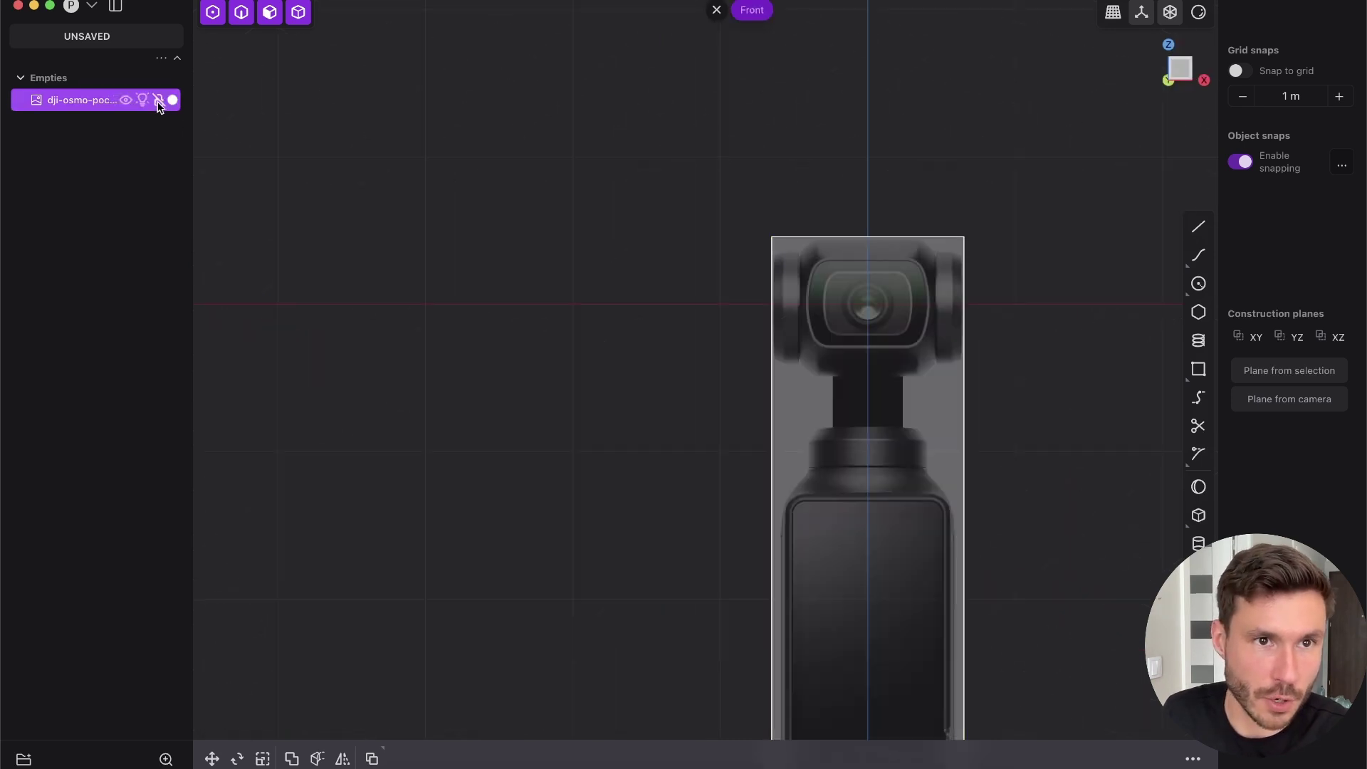
{"action": "left_click", "coordinate": [159, 100]}
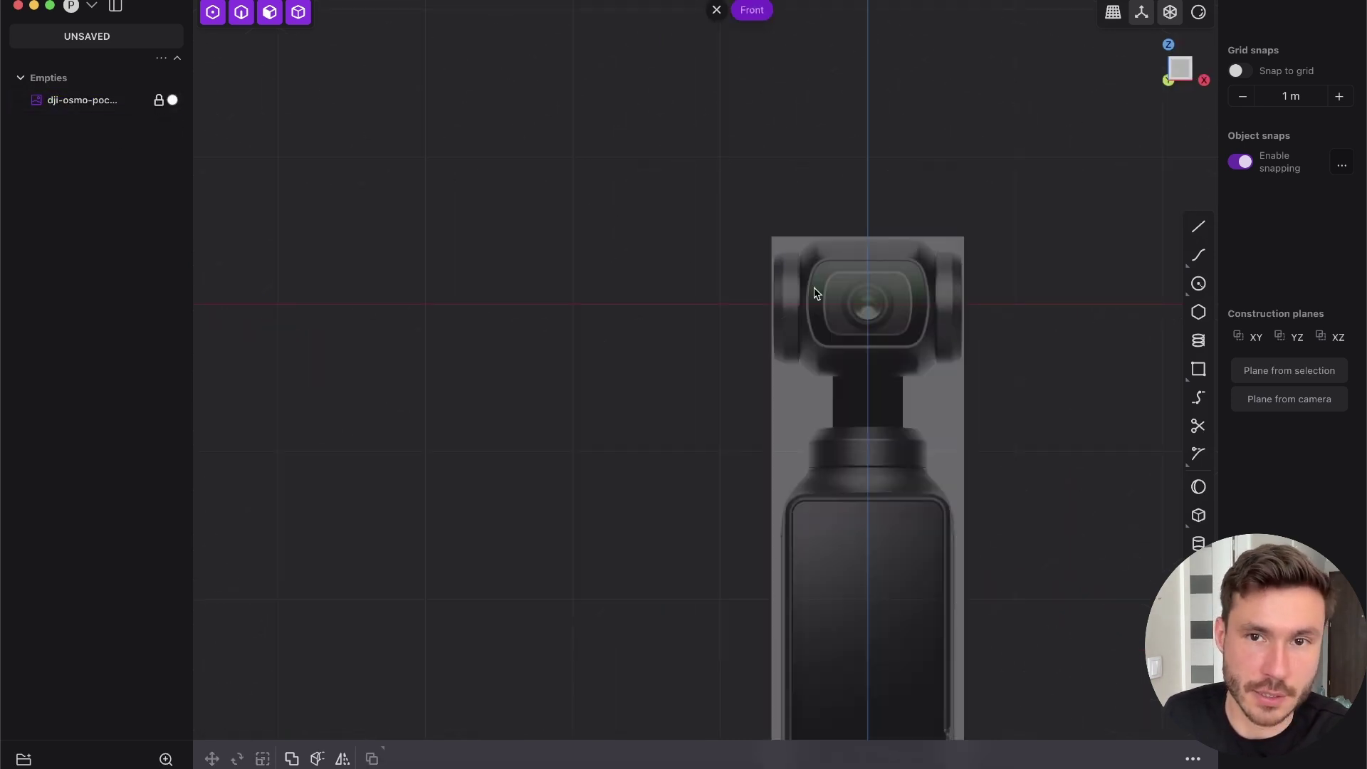
Turn on the display of the axes over the camera head in the Front view
{"action": "middle_click_drag", "start_coordinate": [879, 296], "coordinate": [733, 257], "text": "shift"}
{"action": "scroll", "coordinate": [734, 257], "scroll_direction": "up", "scroll_amount": 4}
{"action": "scroll", "coordinate": [735, 256], "scroll_direction": "up", "scroll_amount": 3}
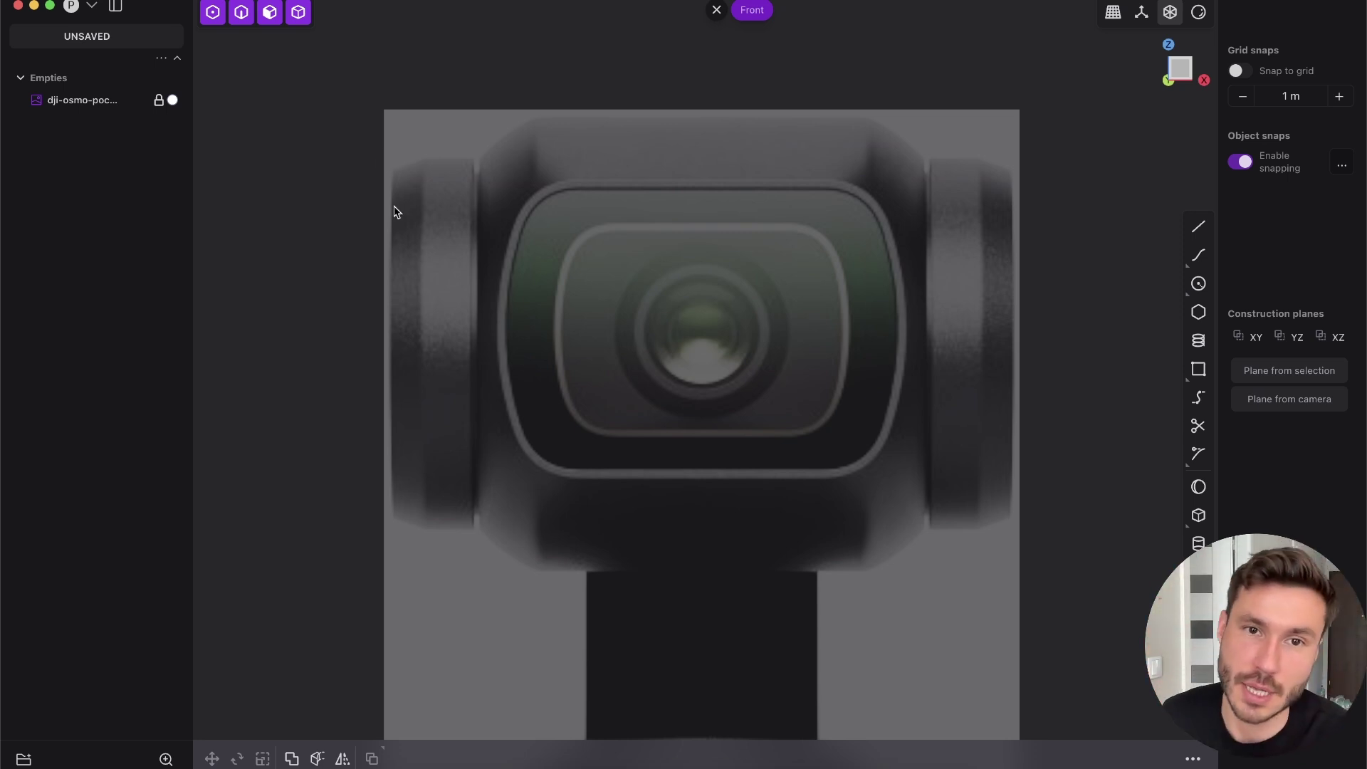
{"action": "scroll", "coordinate": [522, 309], "scroll_direction": "up", "scroll_amount": 3}
{"action": "left_click", "coordinate": [1141, 12]}
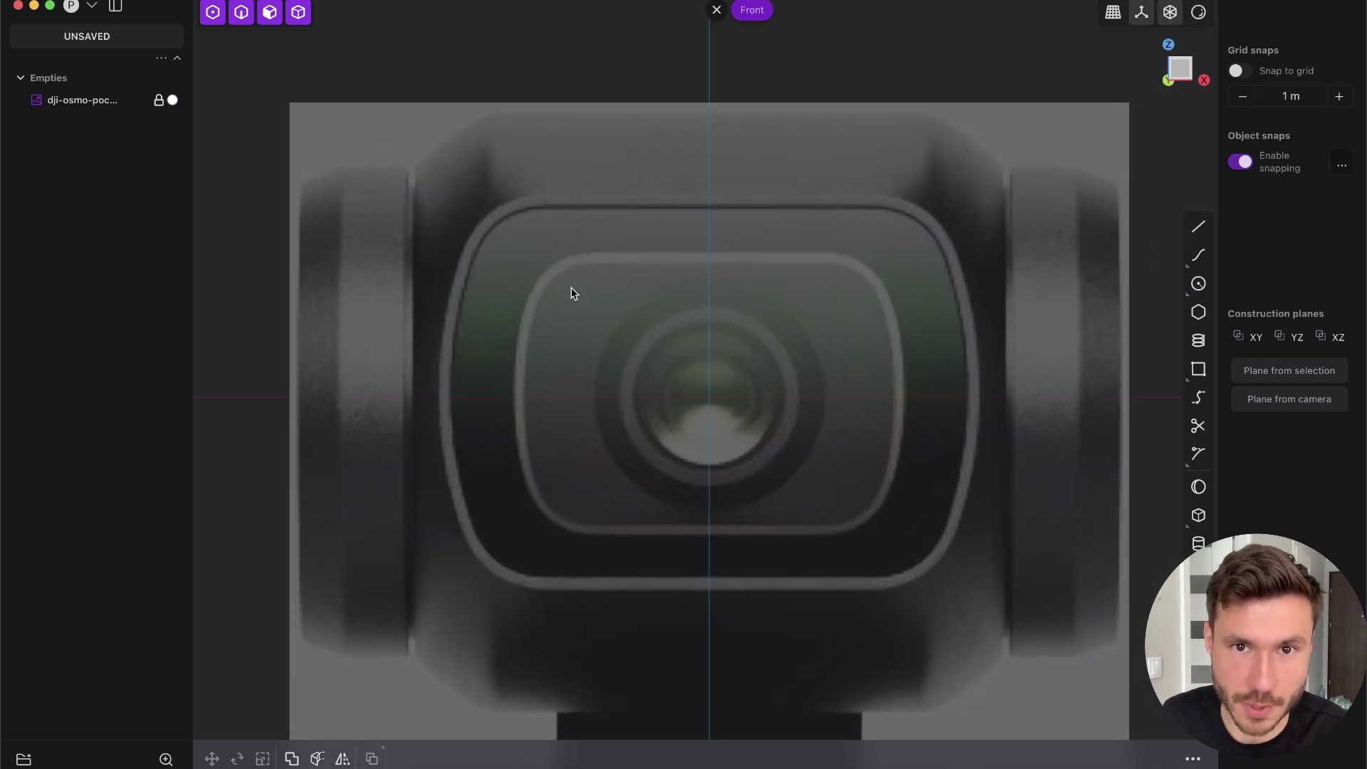
{"action": "middle_click_drag", "start_coordinate": [571, 287], "coordinate": [601, 272], "text": "shift"}
{"action": "scroll", "coordinate": [801, 196], "scroll_direction": "up", "scroll_amount": 2}
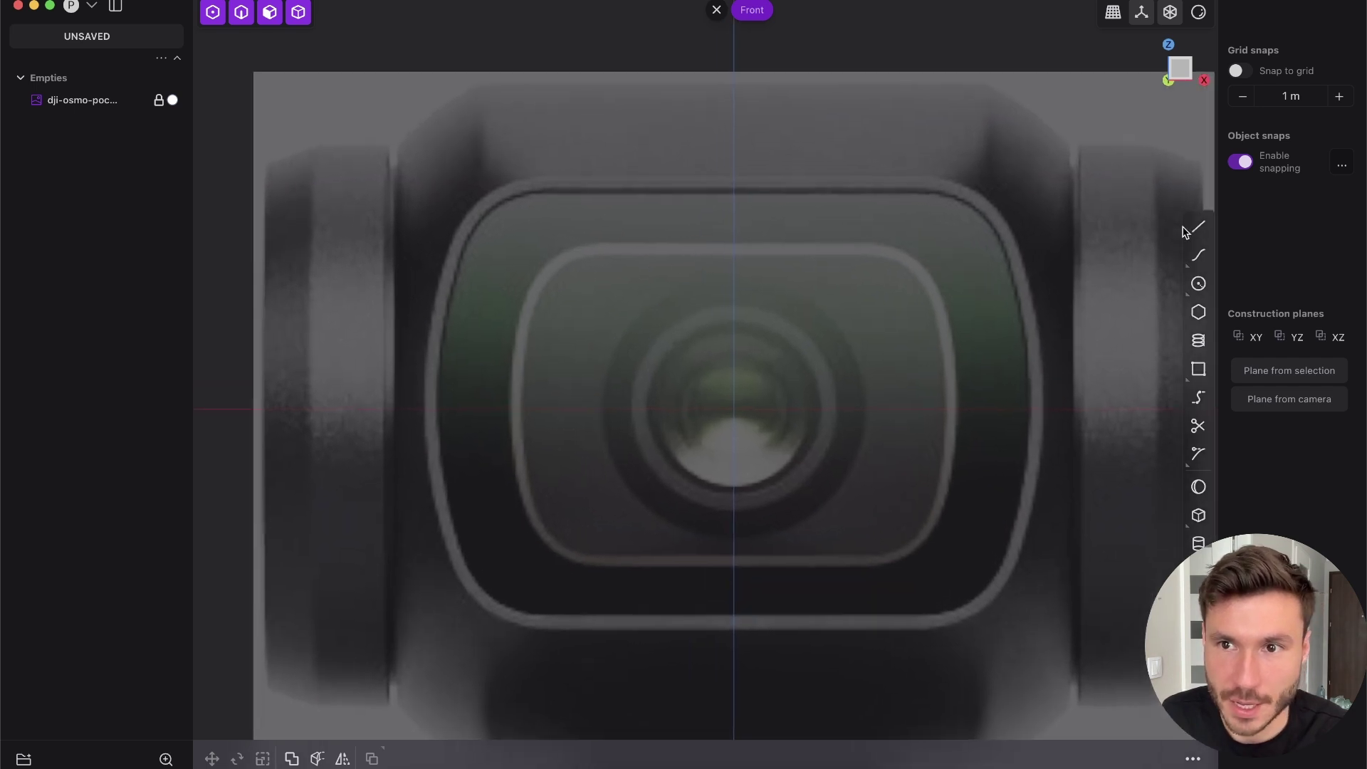
Draw a horizontal line about 0.26 m long from the vertical axis along the lens frame's upper outer edge, then shift it slightly down
{"action": "left_click", "coordinate": [1188, 229]}
{"action": "scroll", "coordinate": [544, 257], "scroll_direction": "up", "scroll_amount": 2}
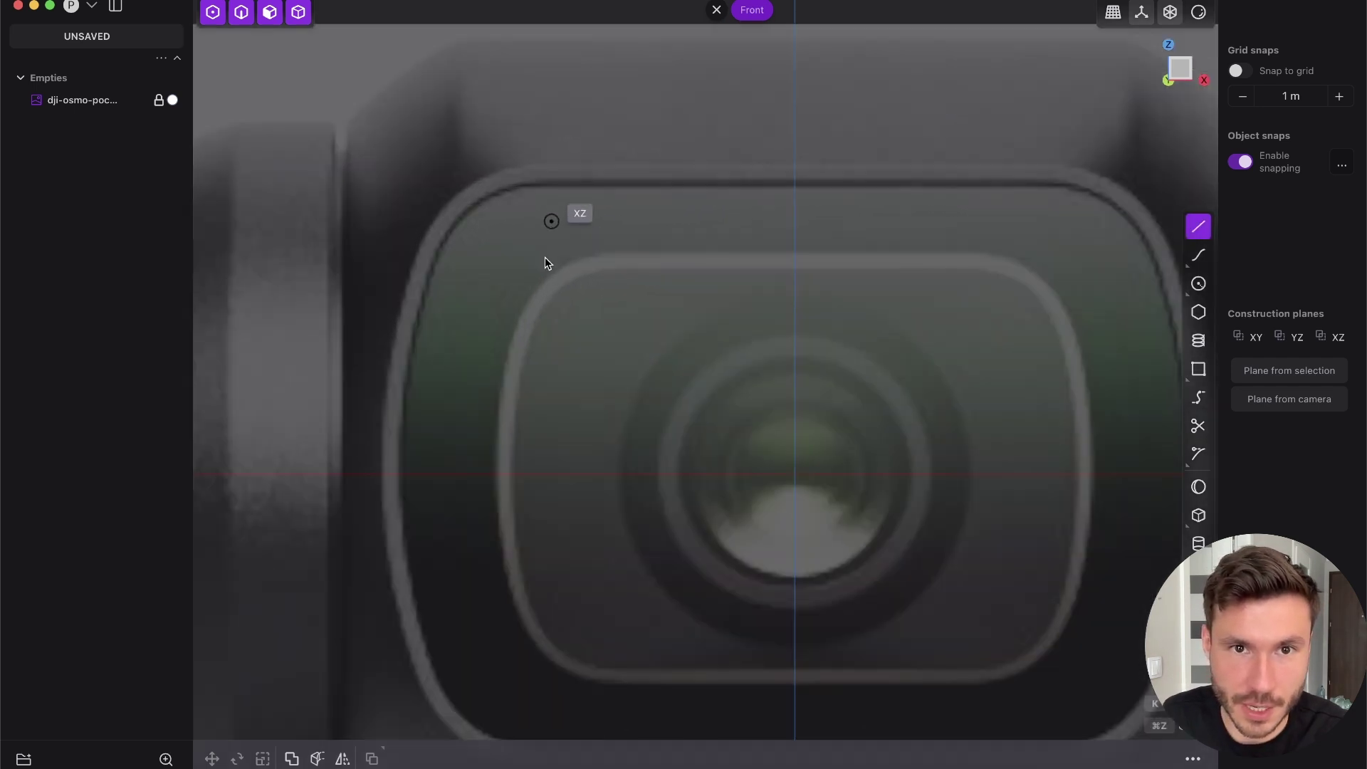
{"action": "left_click", "coordinate": [790, 166]}
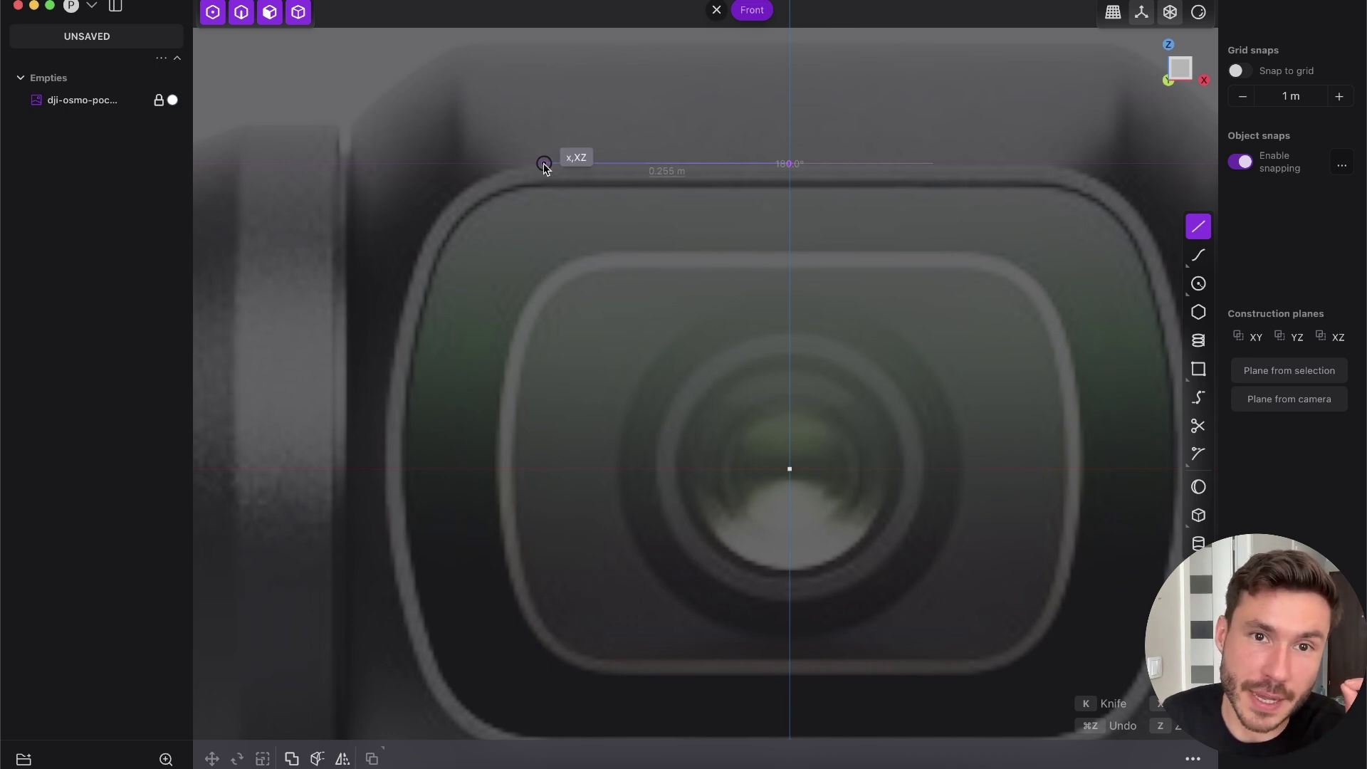
{"action": "left_click", "coordinate": [546, 163]}
{"action": "key", "text": "Return"}
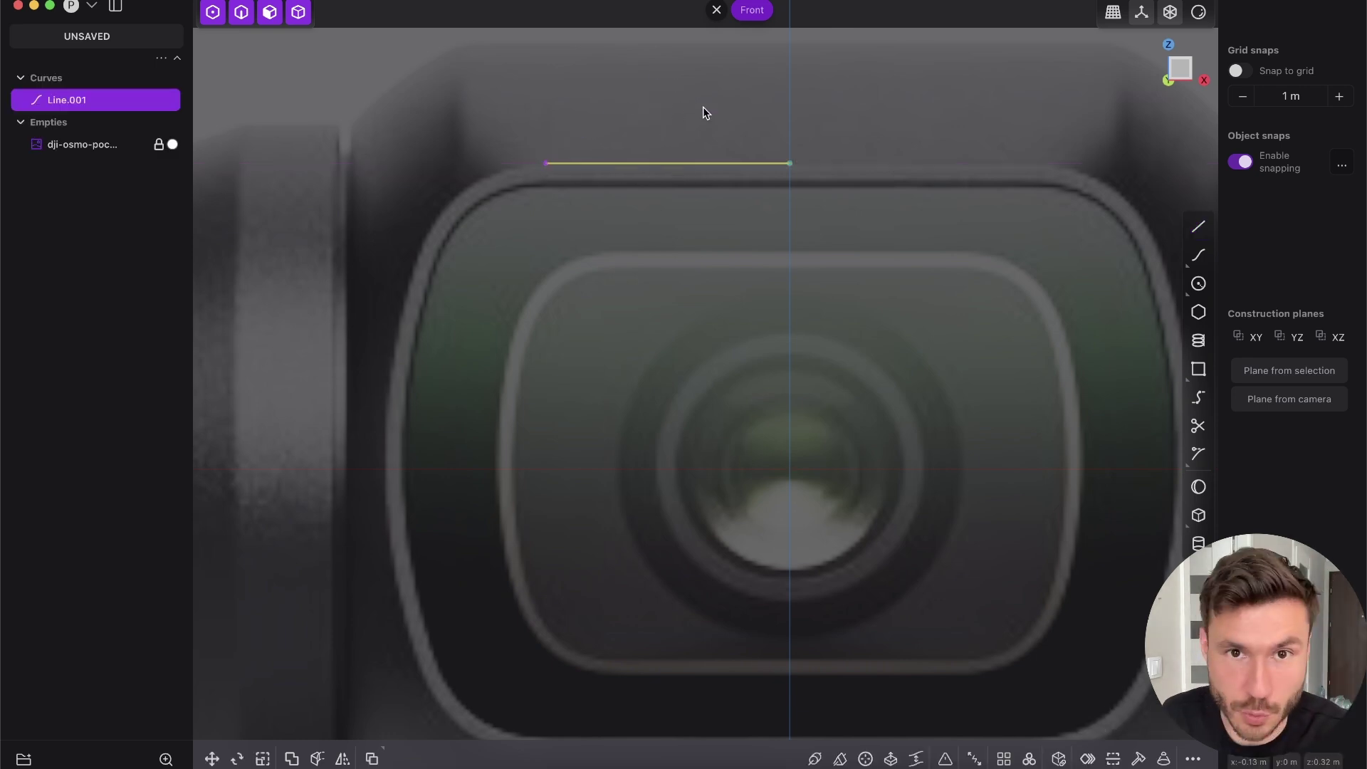
{"action": "key", "text": "g"}
{"action": "left_click_drag", "start_coordinate": [672, 112], "coordinate": [682, 108]}
{"action": "key", "text": "Return"}
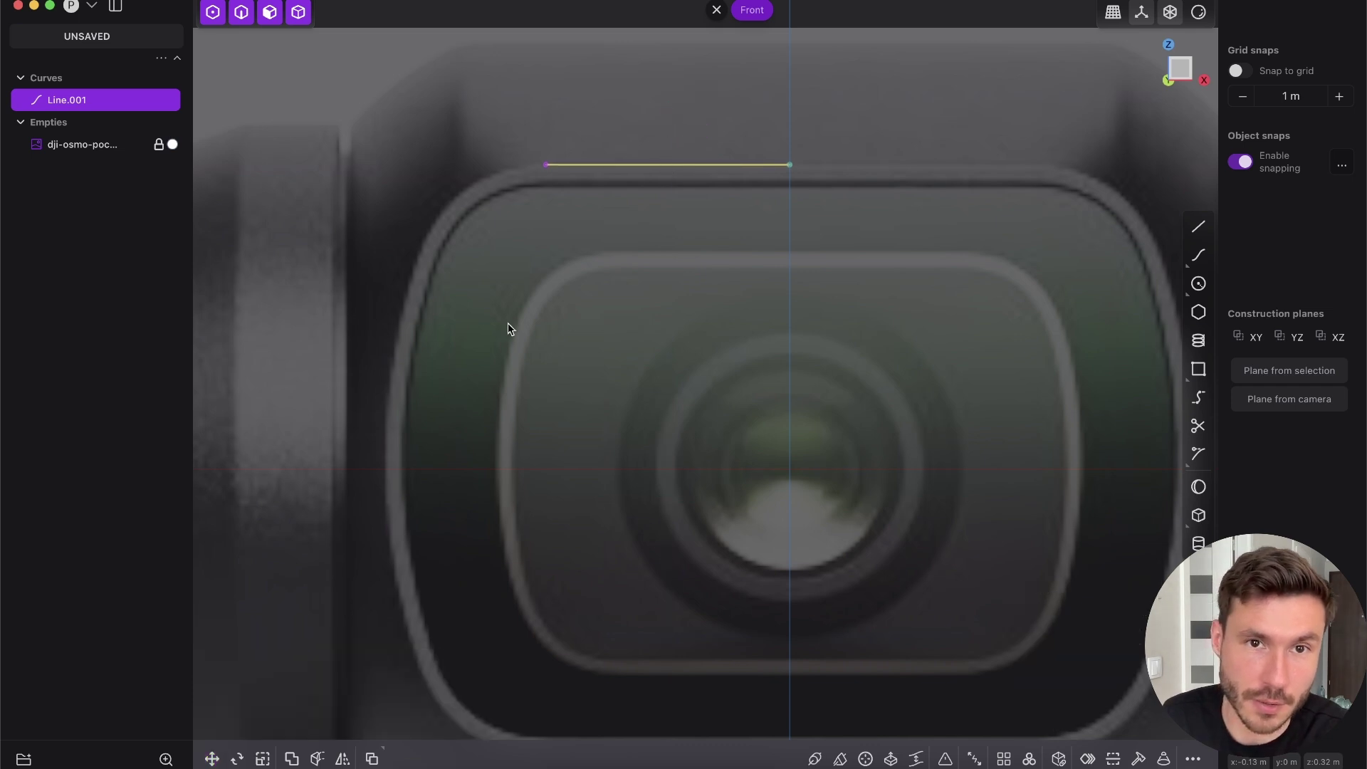
Draw a three-point control curve along the frame's left outer edge, starting vertically from the horizontal axis and ending near the upper-left corner
{"action": "left_click", "coordinate": [561, 204]}
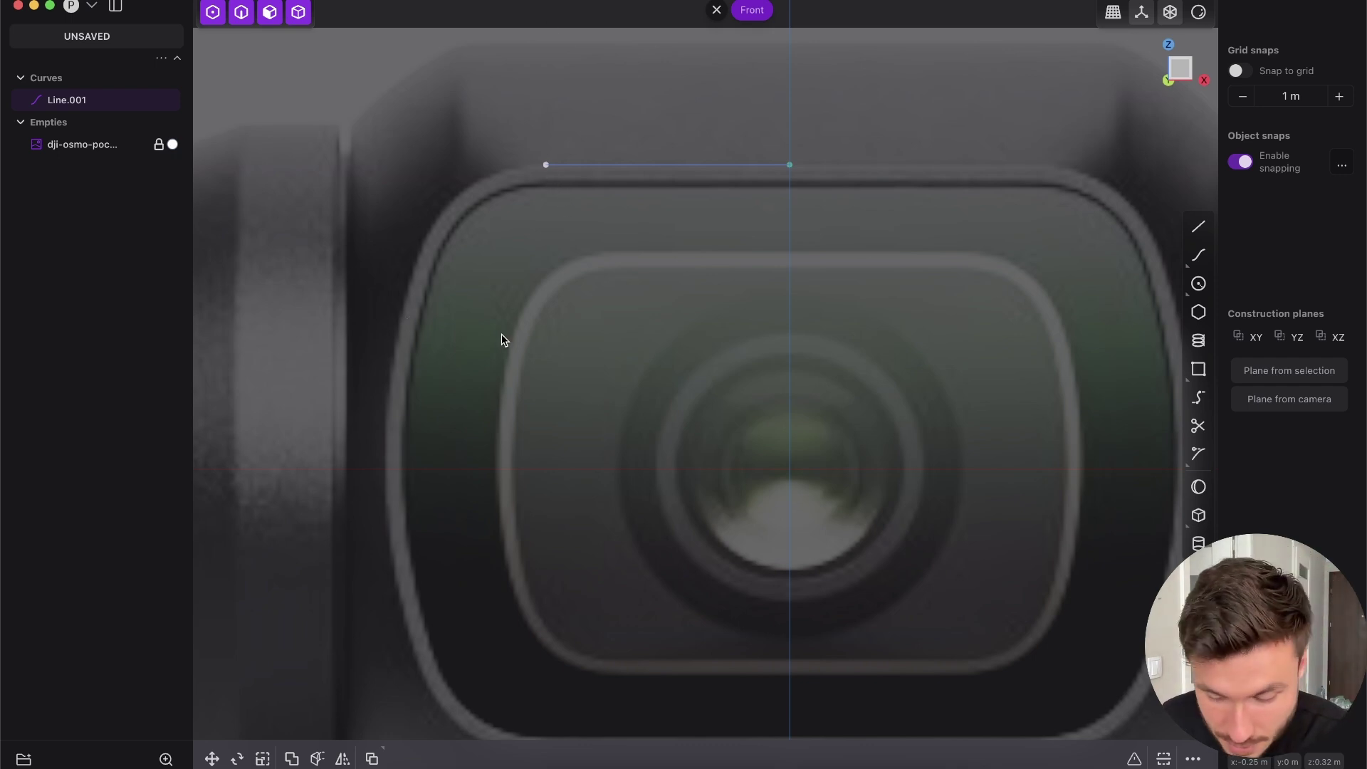
{"action": "scroll", "coordinate": [503, 448], "scroll_direction": "up", "scroll_amount": 5}
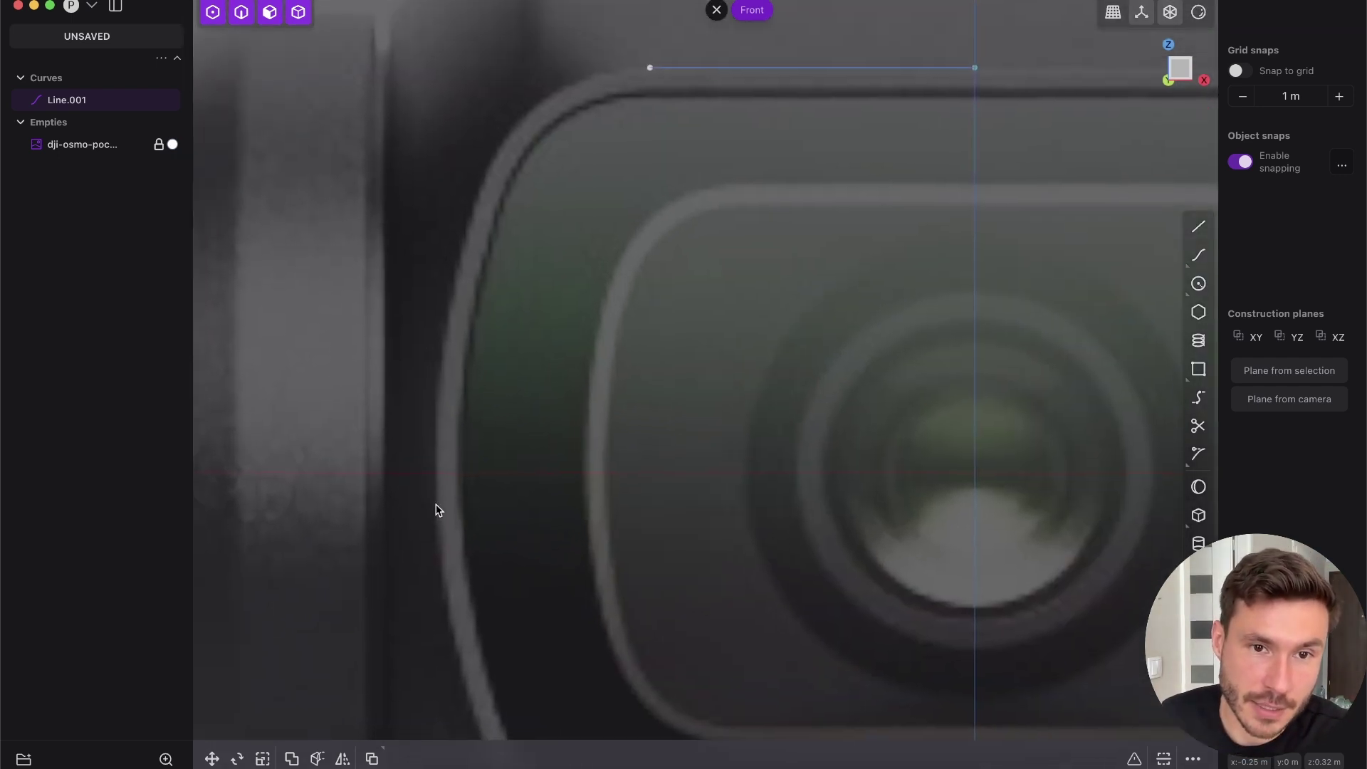
{"action": "scroll", "coordinate": [436, 470], "scroll_direction": "down", "scroll_amount": 5}
{"action": "middle_click_drag", "start_coordinate": [512, 418], "coordinate": [502, 367], "text": "shift"}
{"action": "scroll", "coordinate": [609, 342], "scroll_direction": "down", "scroll_amount": 5}
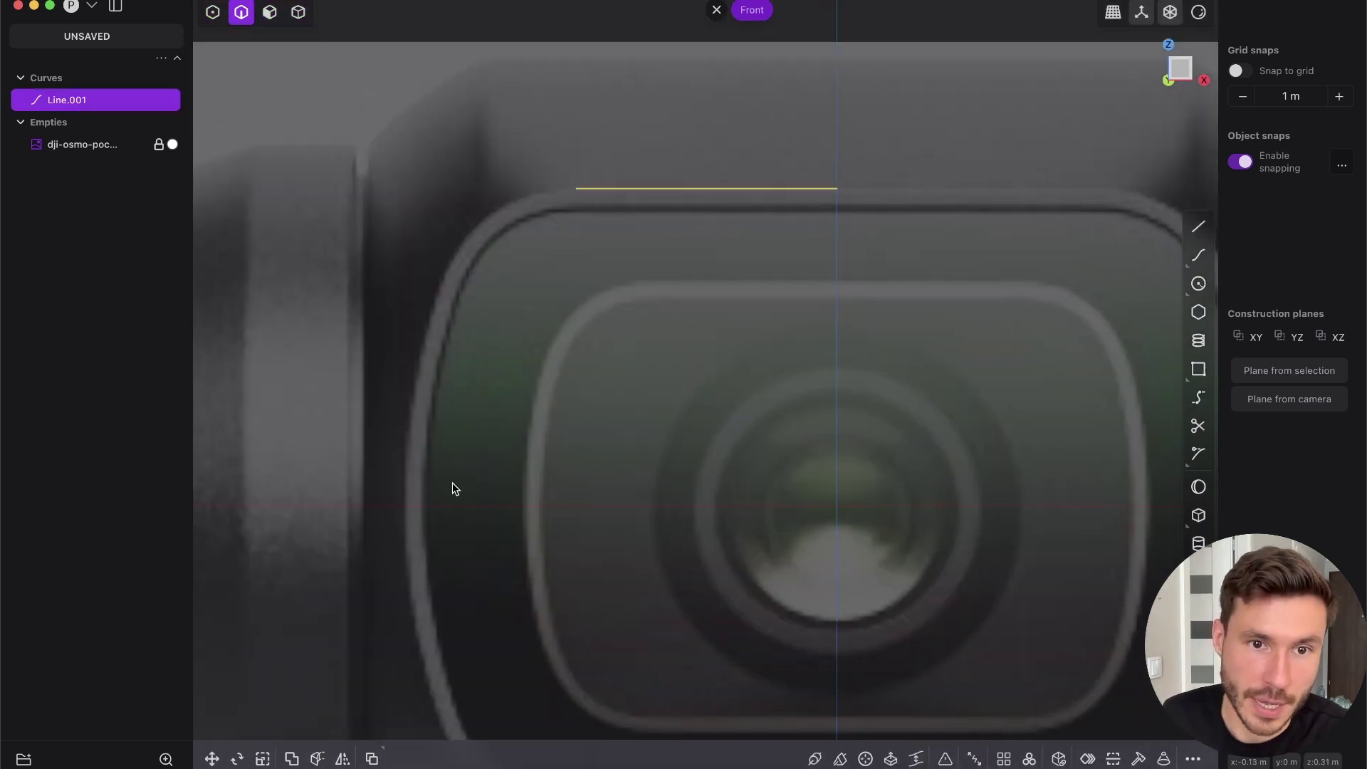
{"action": "middle_click_drag", "start_coordinate": [402, 479], "coordinate": [473, 404], "text": "shift"}
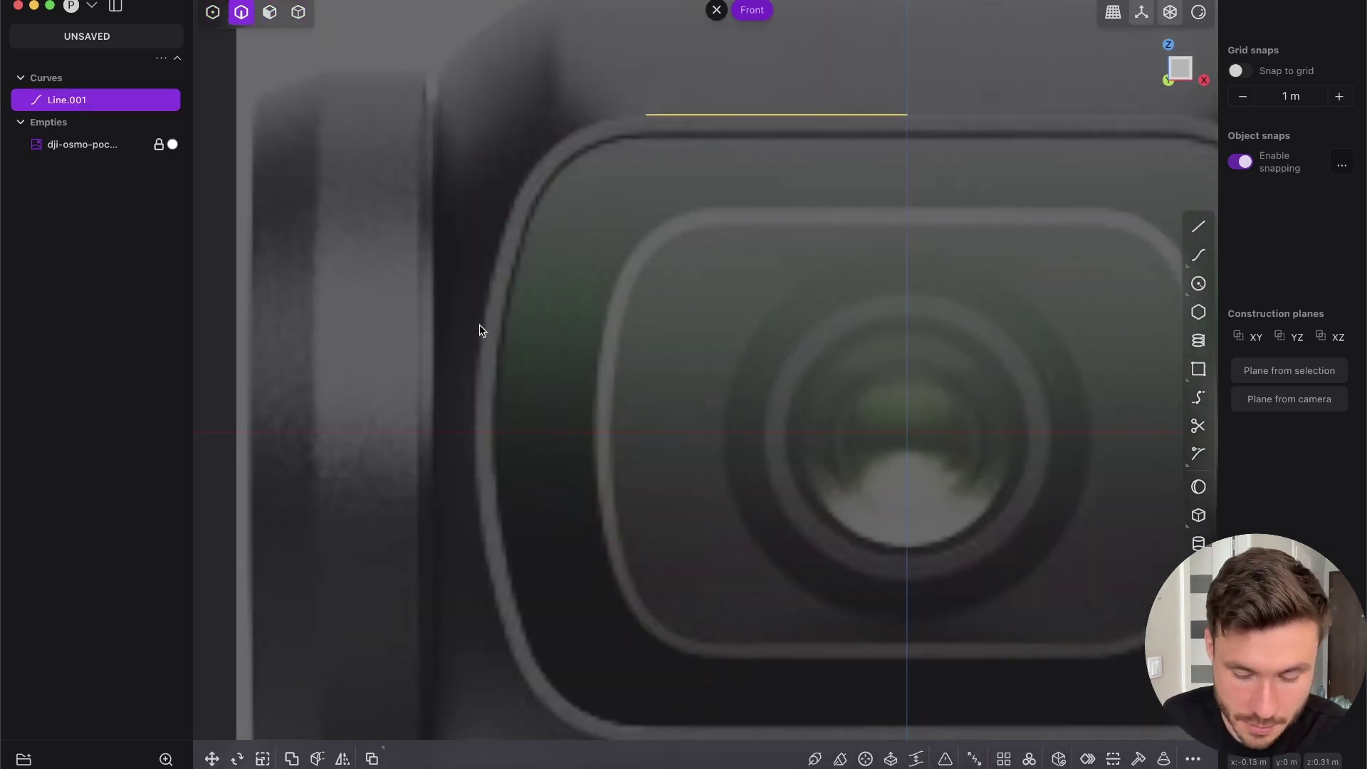
{"action": "left_click", "coordinate": [1189, 267]}
{"action": "left_click", "coordinate": [1165, 271]}
{"action": "scroll", "coordinate": [437, 436], "scroll_direction": "up", "scroll_amount": 2}
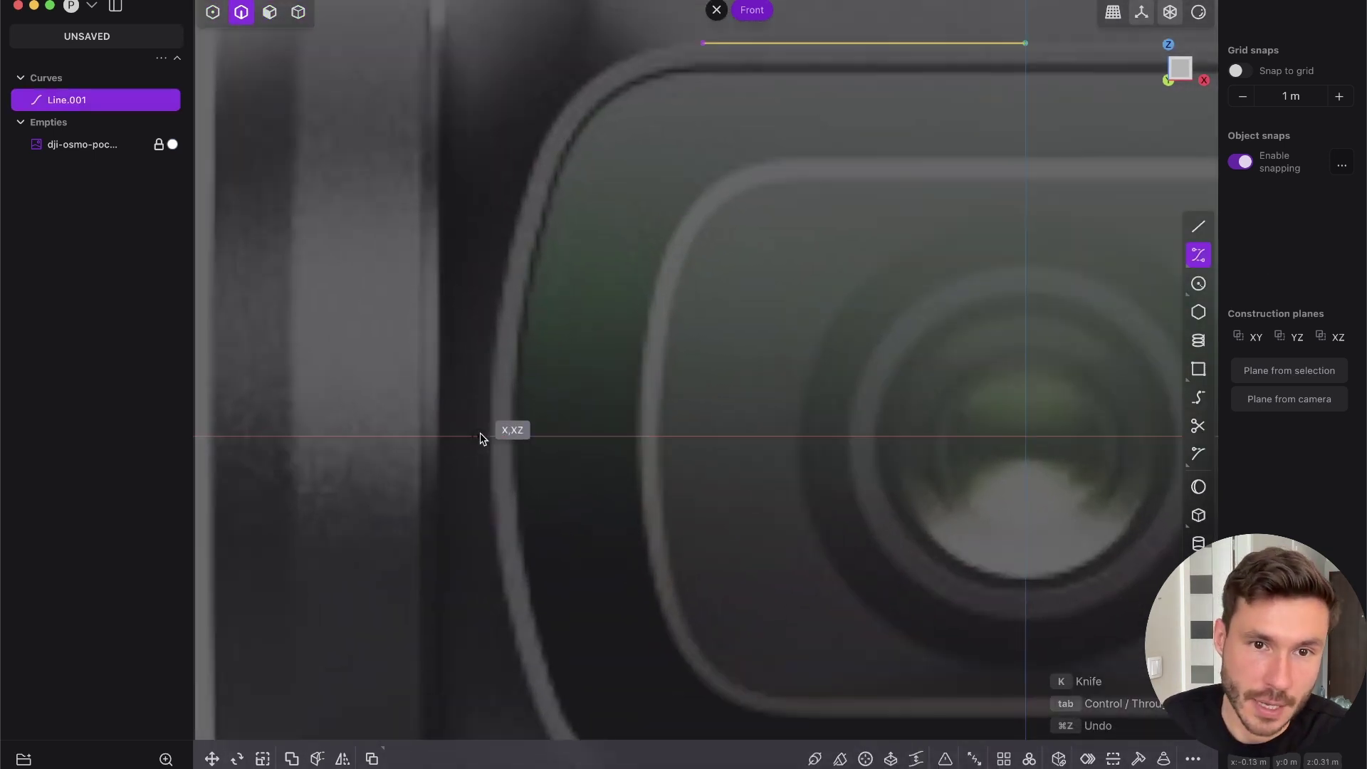
{"action": "left_click", "coordinate": [488, 435]}
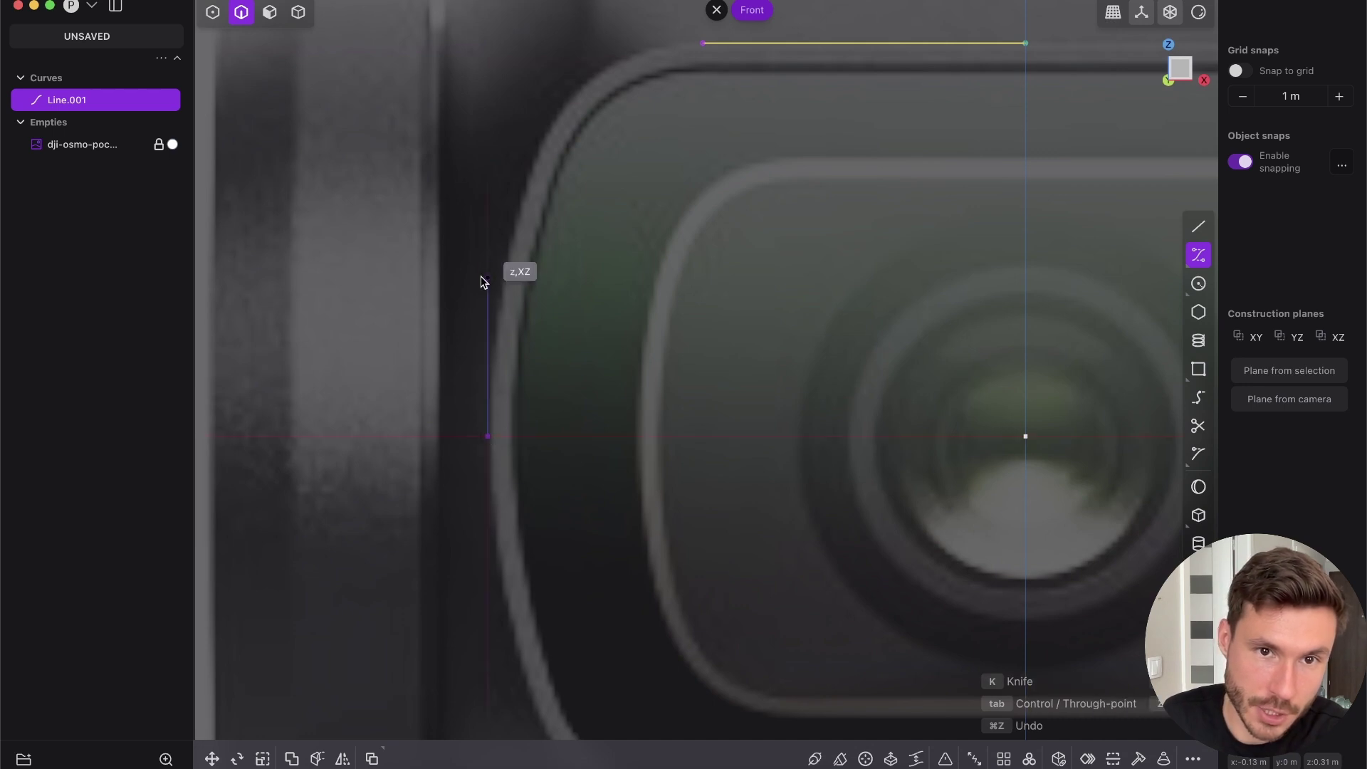
{"action": "left_click", "coordinate": [488, 263]}
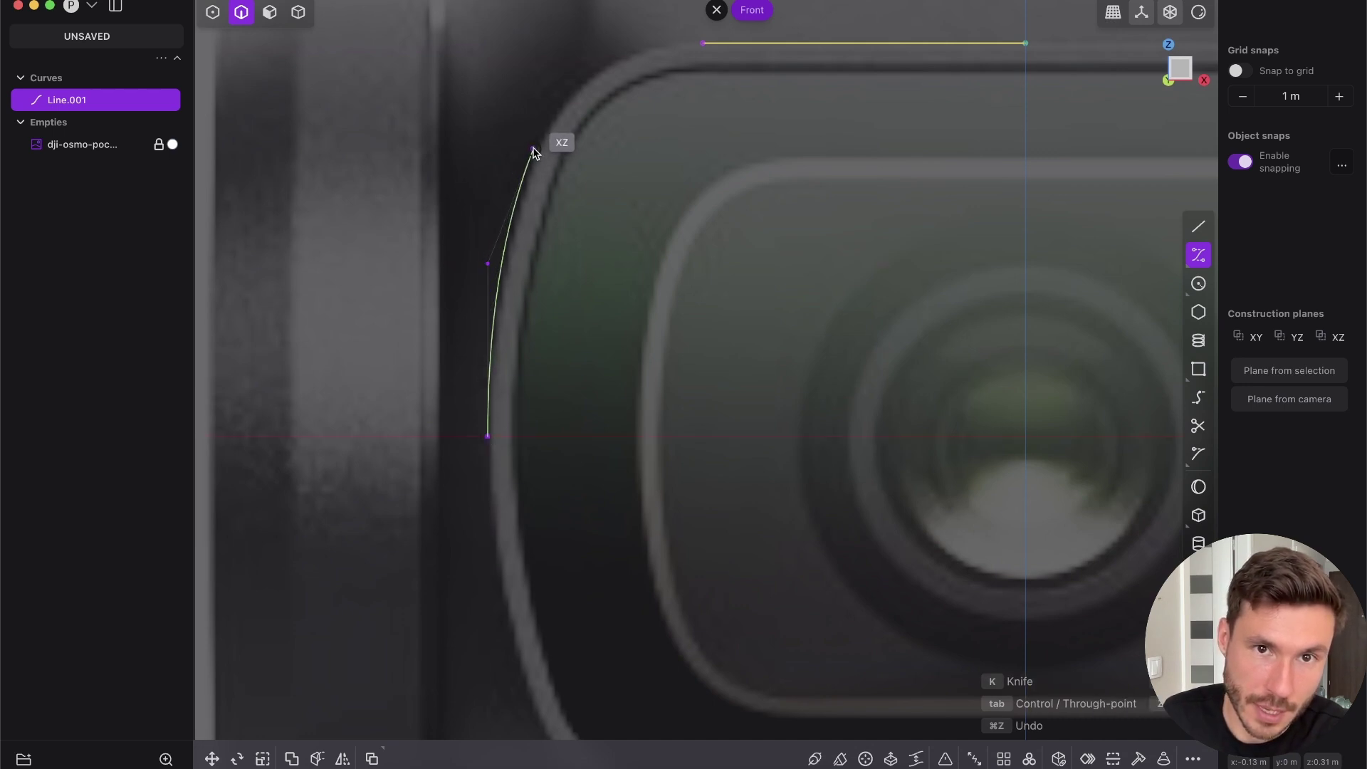
{"action": "left_click", "coordinate": [533, 160]}
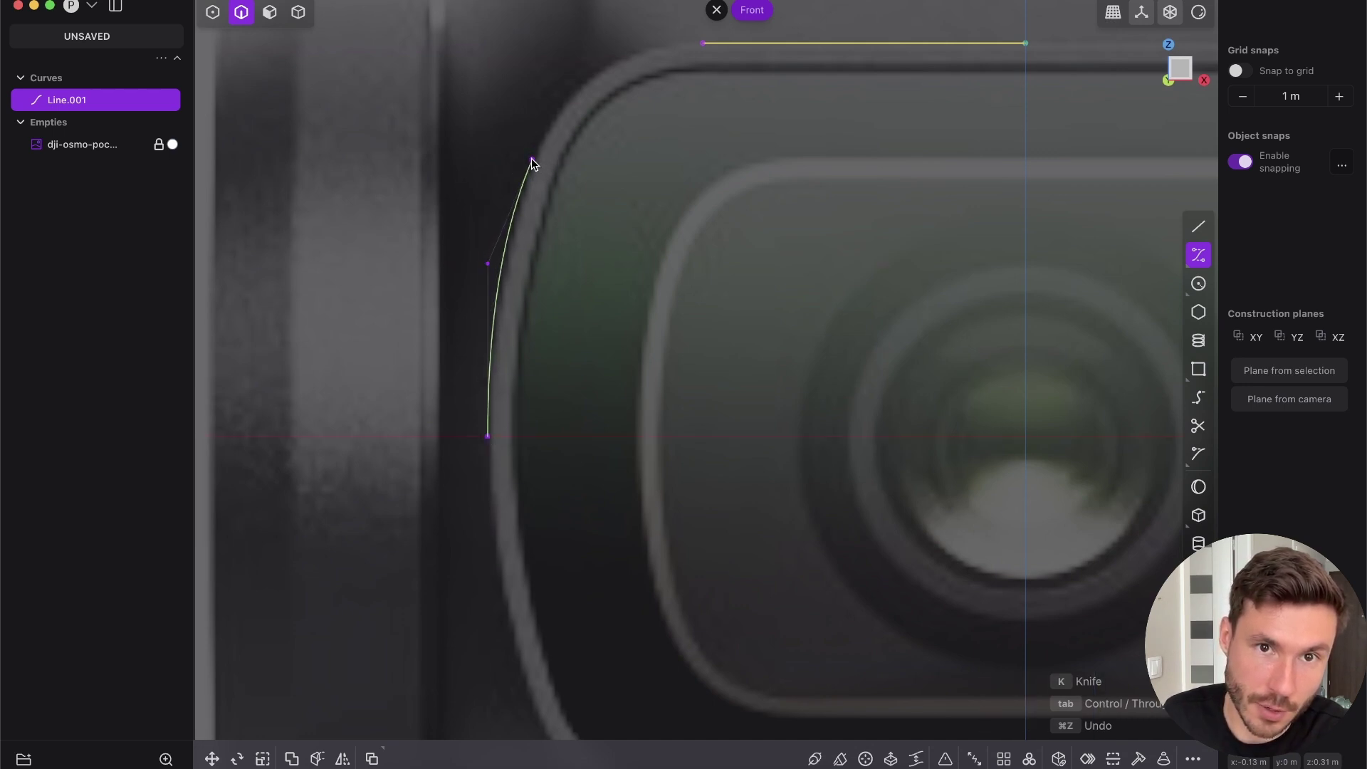
{"action": "key", "text": "Return"}
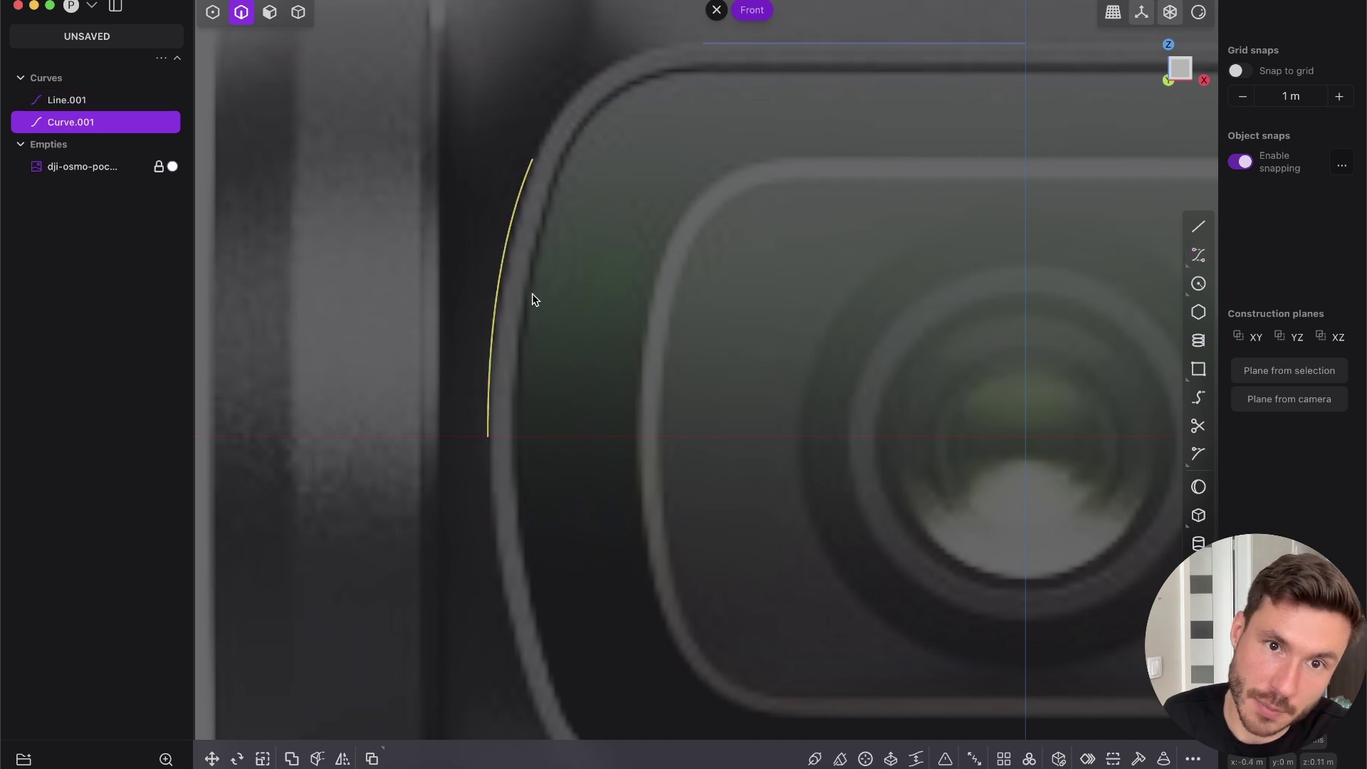
Fit the side curve to the frame outline by adjusting its middle control point, its overall position and its upper endpoint
{"action": "mouse_move", "coordinate": [487, 263]}
{"action": "left_mouse_down"}
{"action": "mouse_move", "coordinate": [488, 214]}
{"action": "mouse_move", "coordinate": [487, 272]}
{"action": "left_mouse_up"}
{"action": "key", "text": "g"}
{"action": "left_click_drag", "start_coordinate": [534, 355], "coordinate": [537, 357]}
{"action": "key", "text": "Return"}
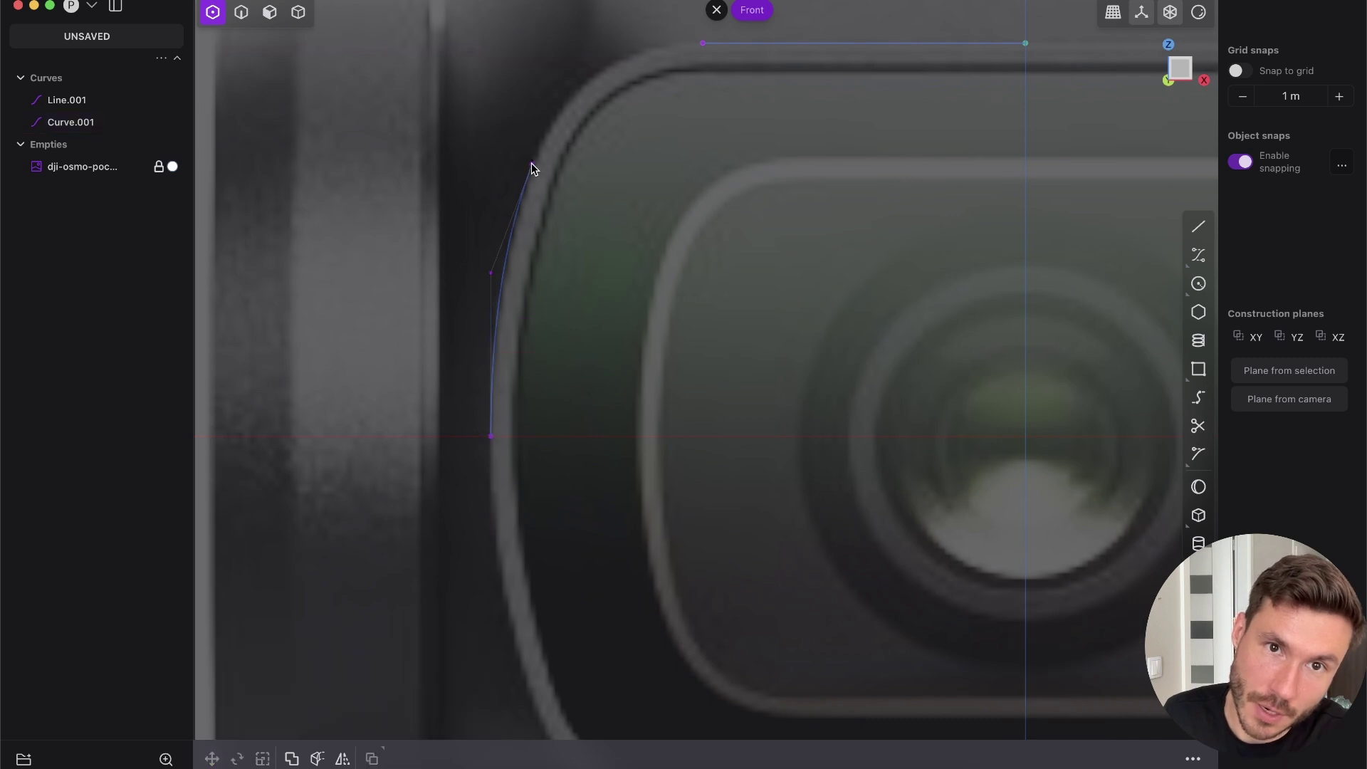
{"action": "left_click_drag", "start_coordinate": [531, 164], "coordinate": [533, 159]}
{"action": "left_click", "coordinate": [574, 147]}
{"action": "key", "text": "1"}
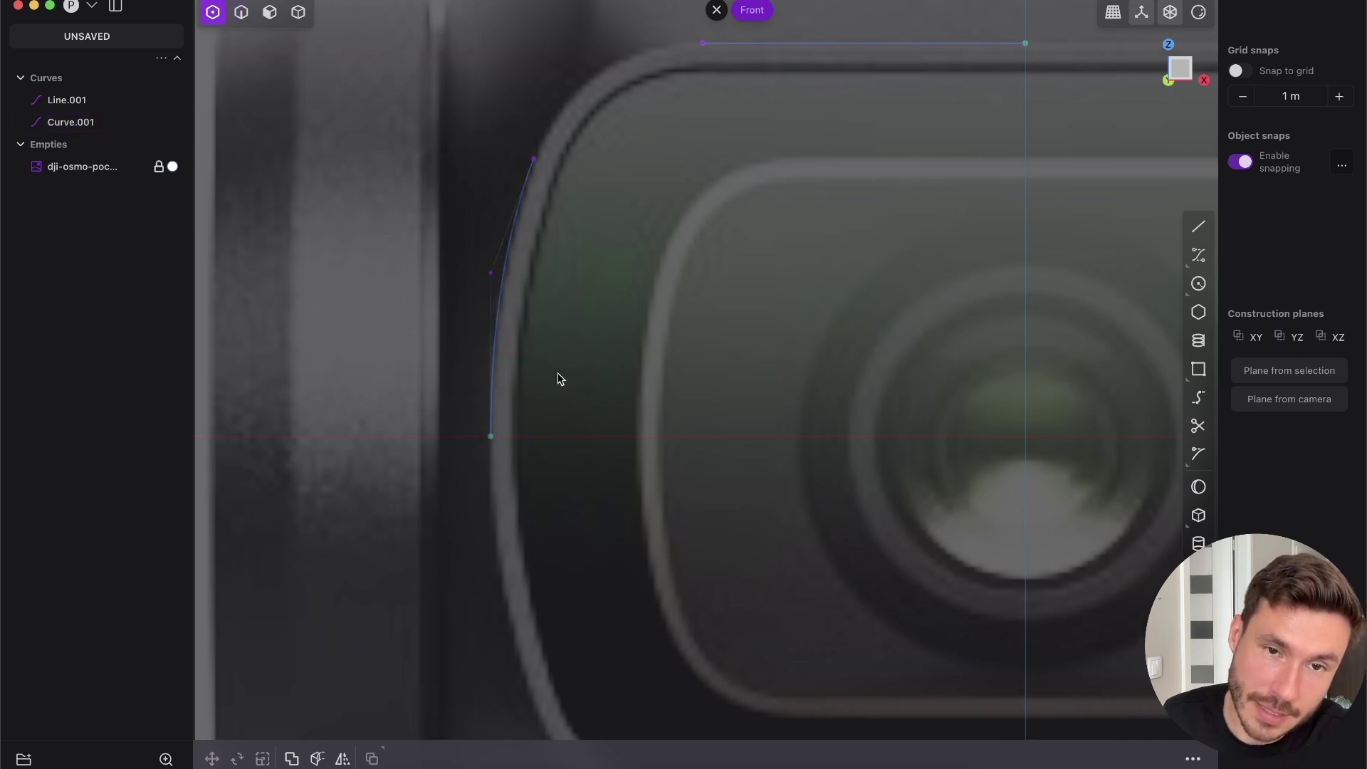
Bridge the open ends of the top line and side curve with G2 curvature at both ends, lowering the tension slightly below 1
{"action": "middle_click_drag", "start_coordinate": [588, 222], "coordinate": [564, 343], "text": "shift"}
{"action": "left_click_drag", "start_coordinate": [509, 198], "coordinate": [740, 305]}
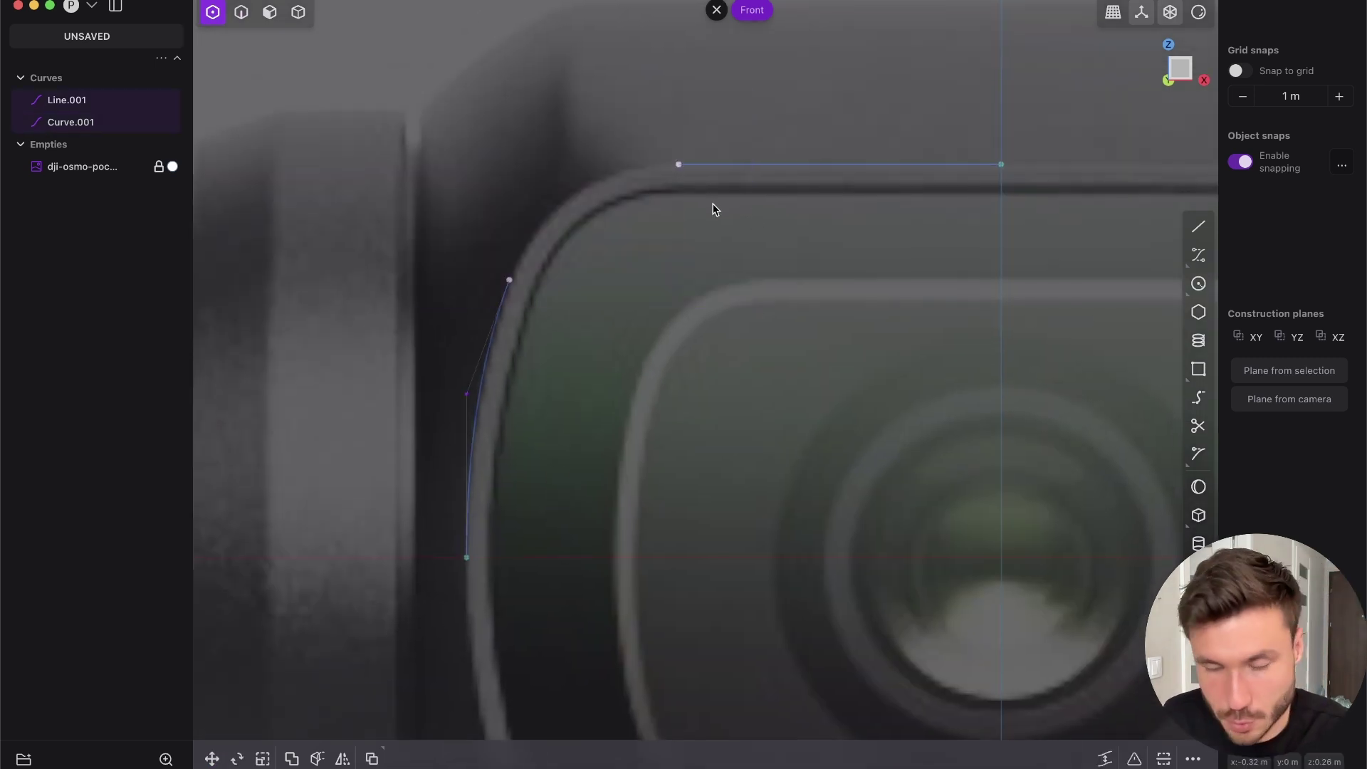
{"action": "key", "text": "b"}
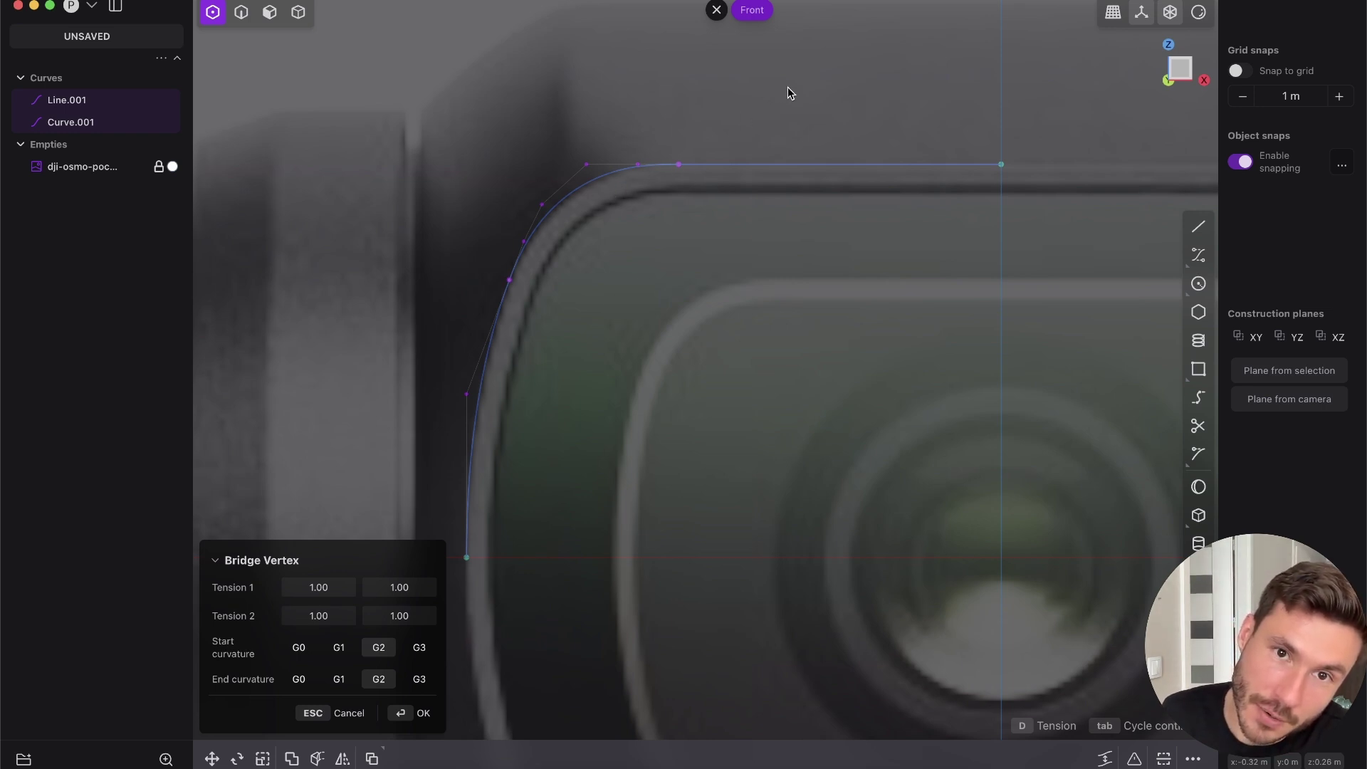
{"action": "key", "text": "d"}
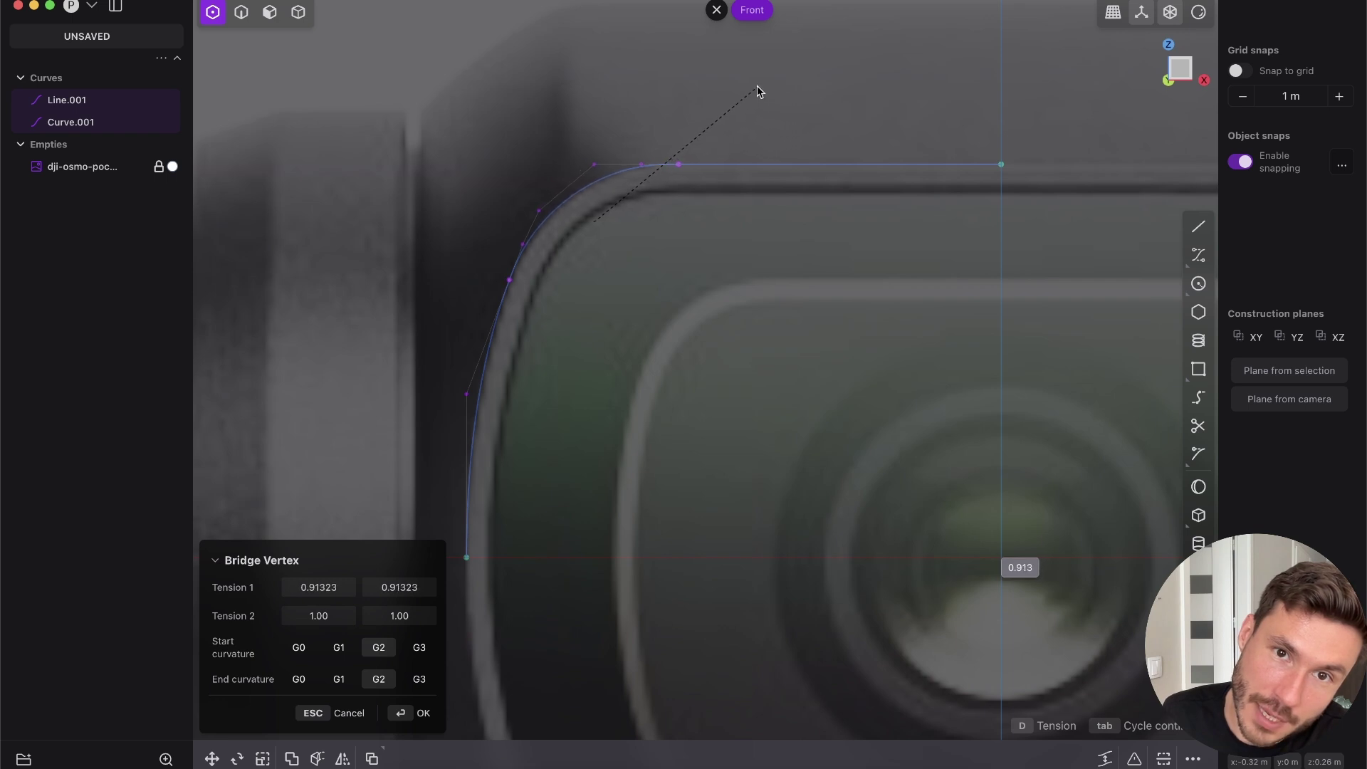
{"action": "left_click", "coordinate": [768, 82]}
{"action": "right_click", "coordinate": [767, 82]}
{"action": "key", "text": "2"}
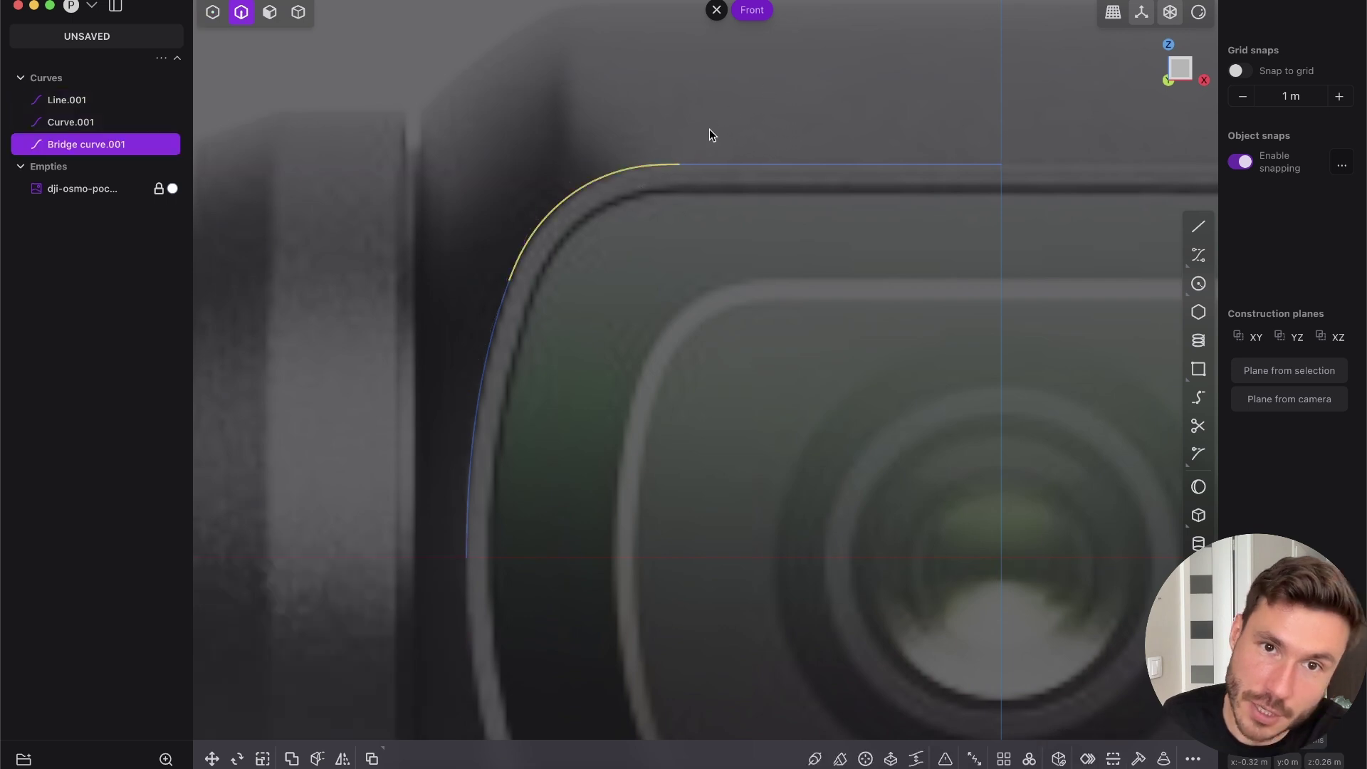
Join the top line, bridge curve and side curve into a single quarter-outline curve
{"action": "scroll", "coordinate": [709, 129], "scroll_direction": "down", "scroll_amount": 3}
{"action": "left_click", "coordinate": [729, 97]}
{"action": "scroll", "coordinate": [660, 158], "scroll_direction": "down", "scroll_amount": 3}
{"action": "middle_click_drag", "start_coordinate": [685, 189], "coordinate": [651, 185], "text": "shift"}
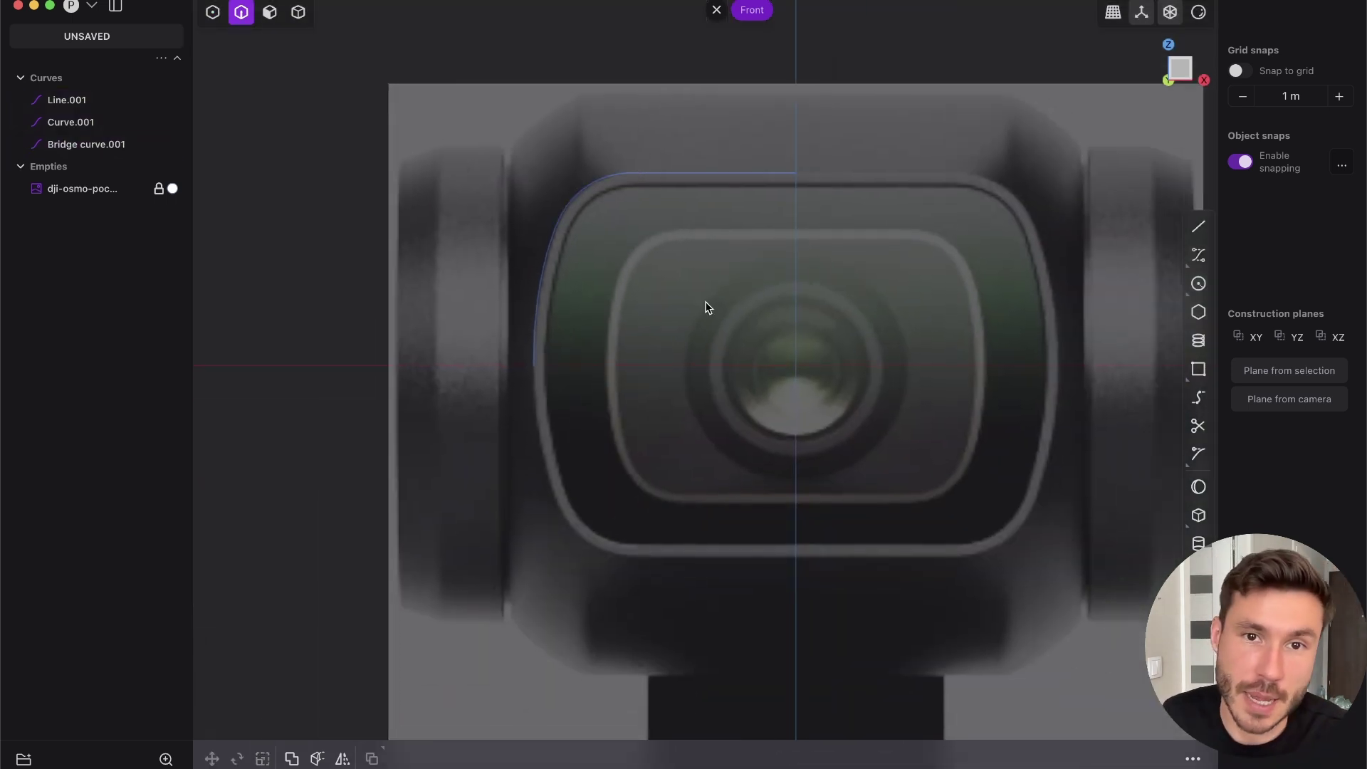
{"action": "left_click", "coordinate": [140, 81]}
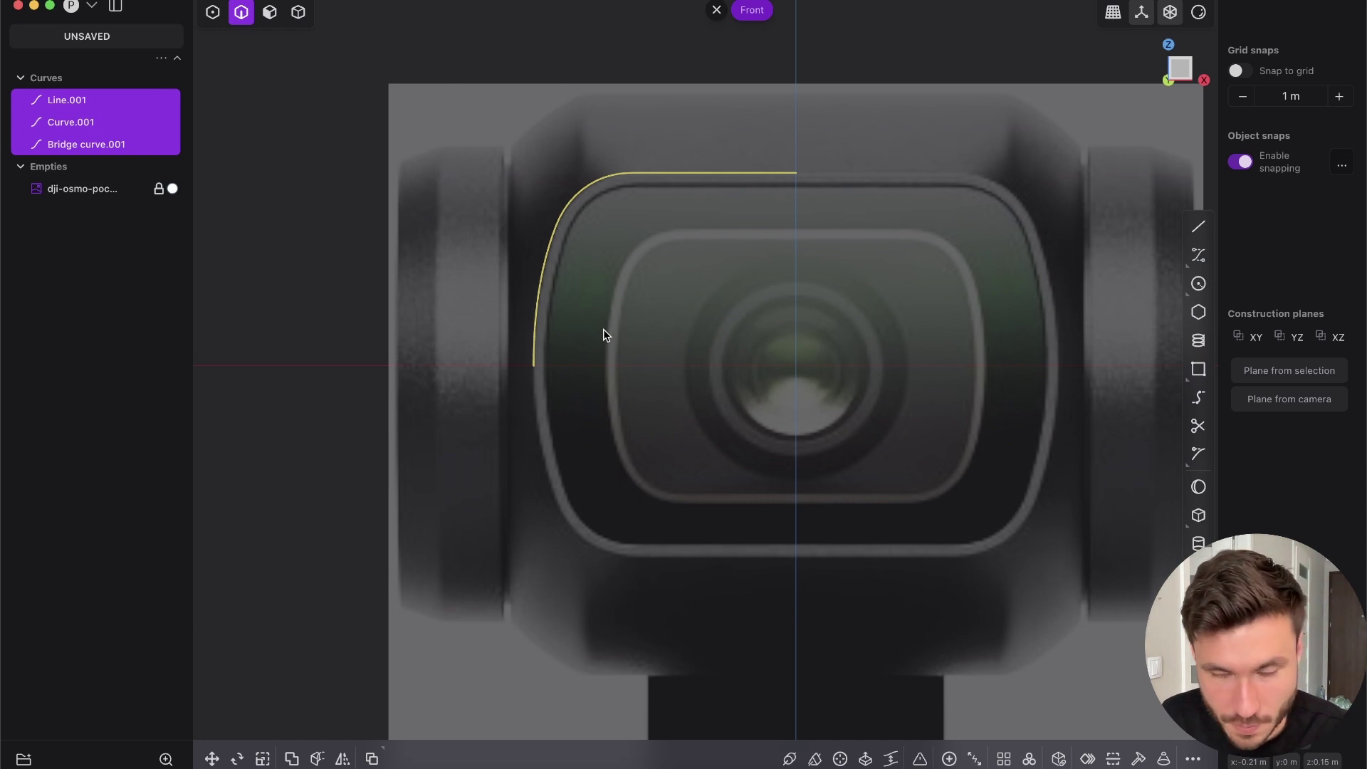
{"action": "key", "text": "j"}
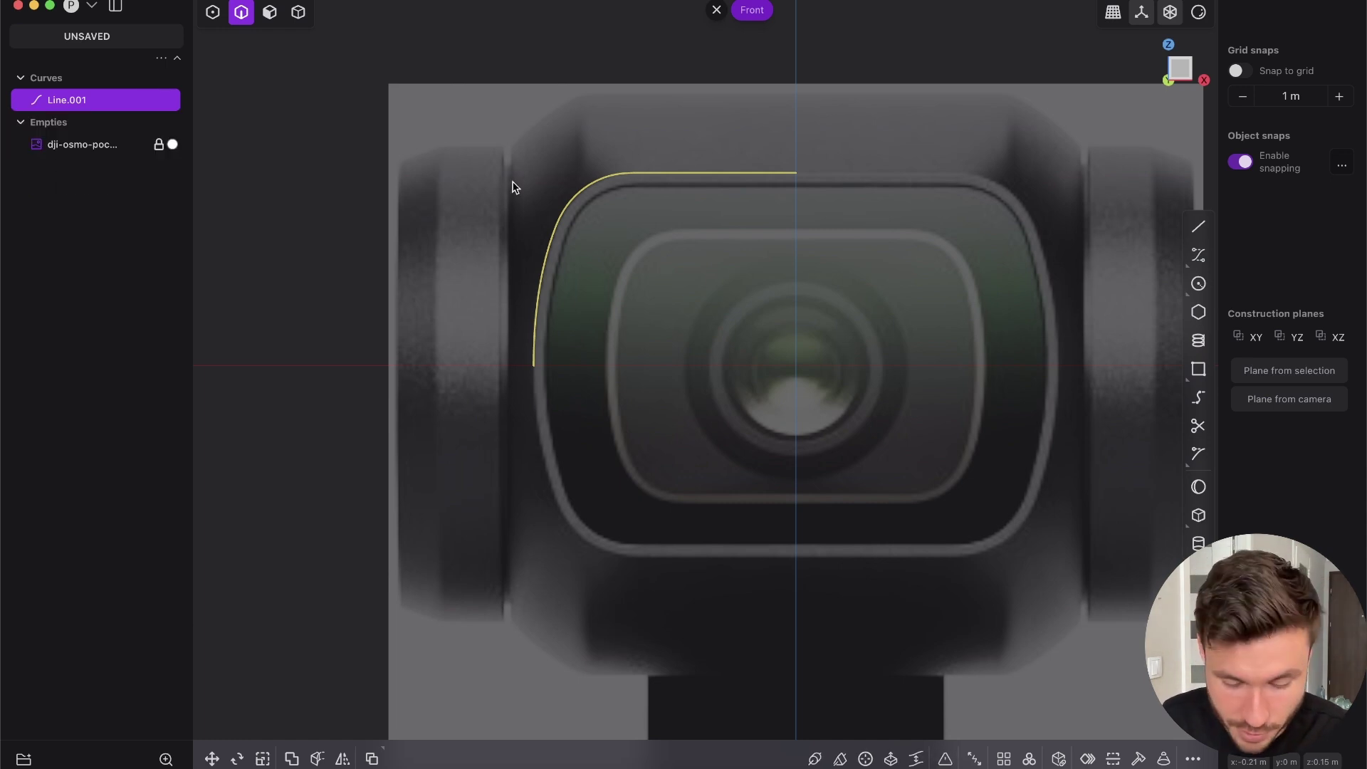
Mirror the quarter outline downward and across the vertical axis, and join the halves into one closed frame profile
{"action": "key", "text": "alt+x"}
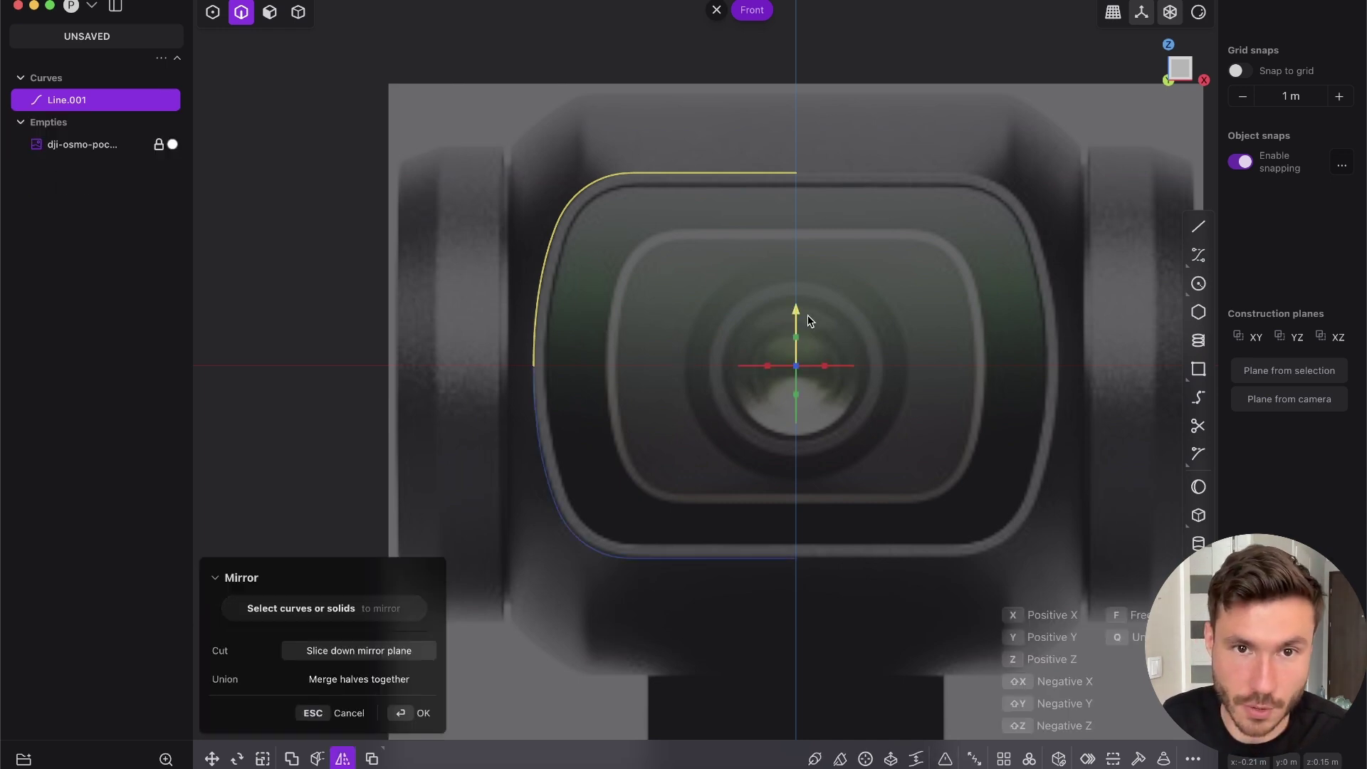
{"action": "left_click", "coordinate": [803, 315]}
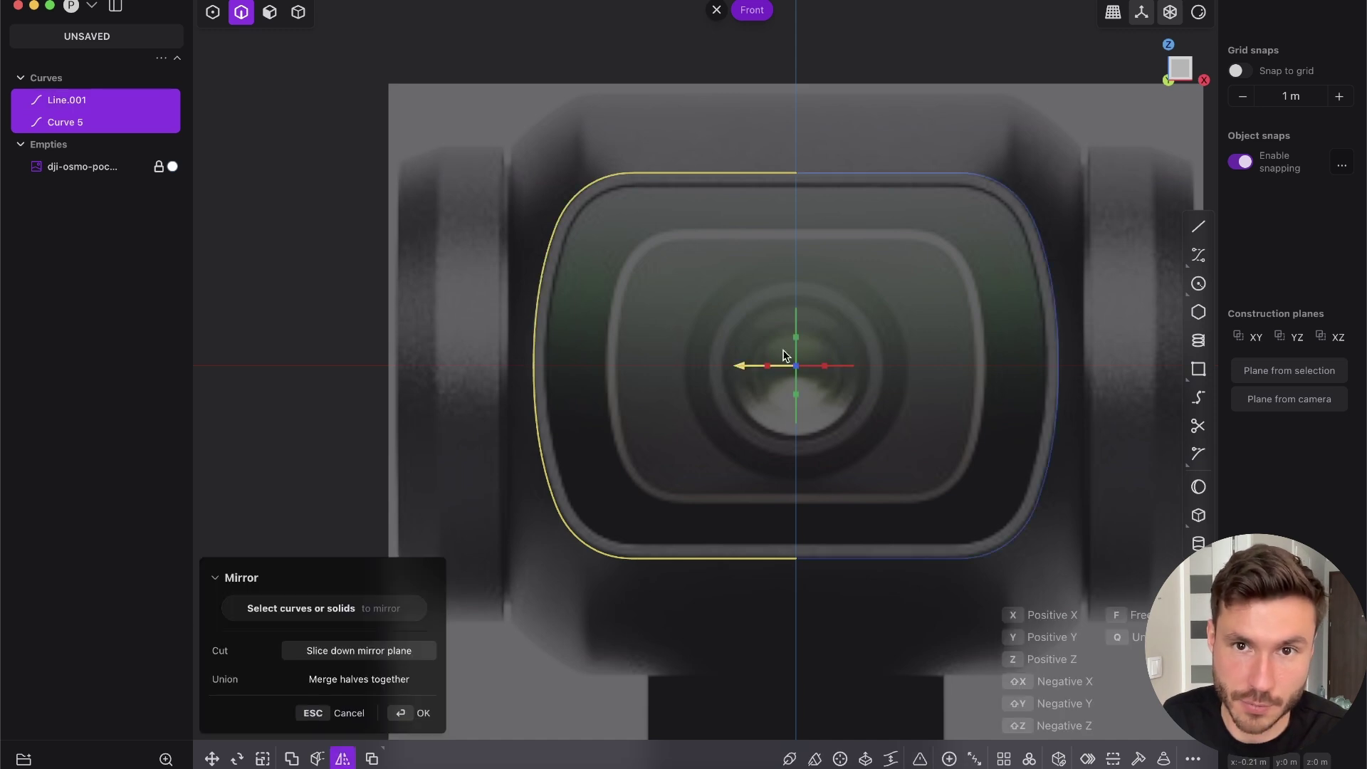
{"action": "key", "text": "Return"}
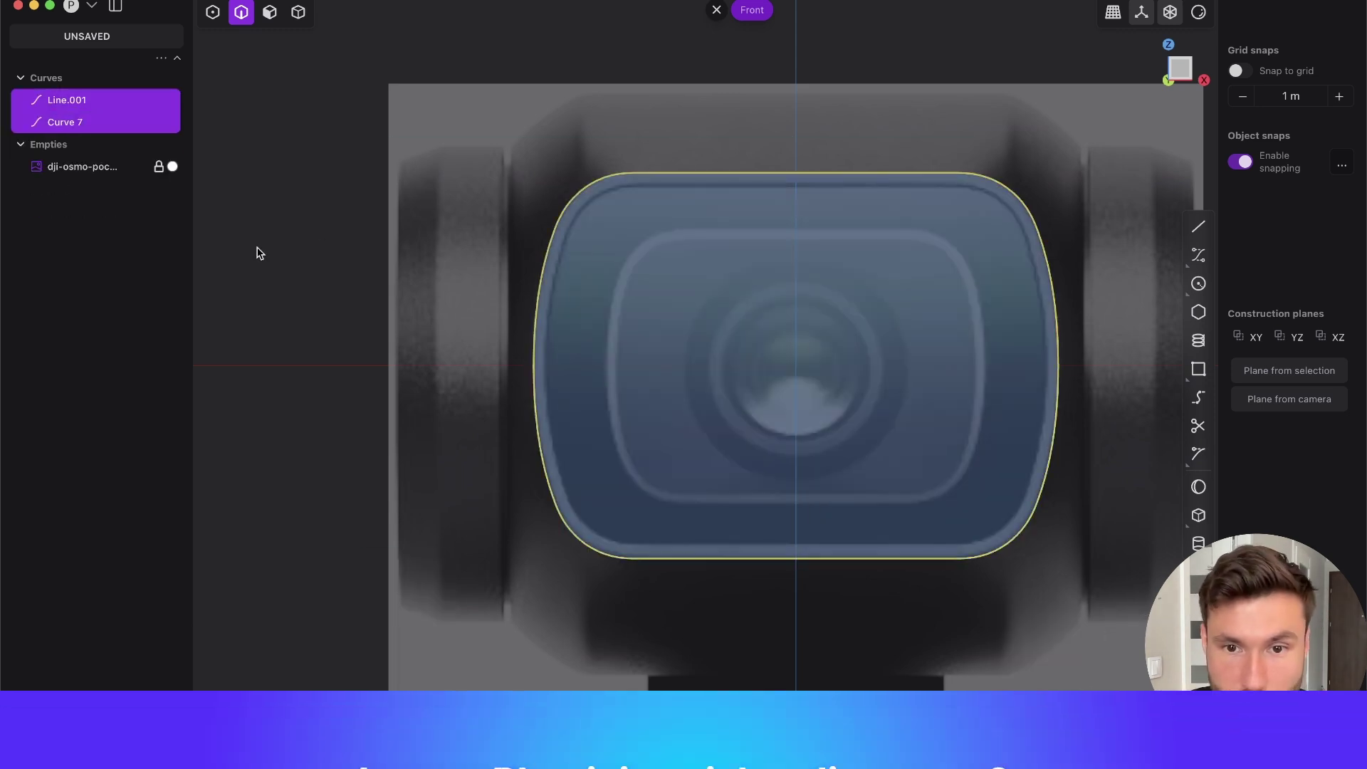
{"action": "key", "text": "j"}
Import the side reference image Obraz5-3.jpg in the Left view and scale it uniformly to about 0.54
{"action": "middle_click_drag", "start_coordinate": [742, 131], "coordinate": [723, 277]}
{"action": "key", "text": "slash"}
{"action": "scroll", "coordinate": [734, 344], "scroll_direction": "up", "scroll_amount": 5}
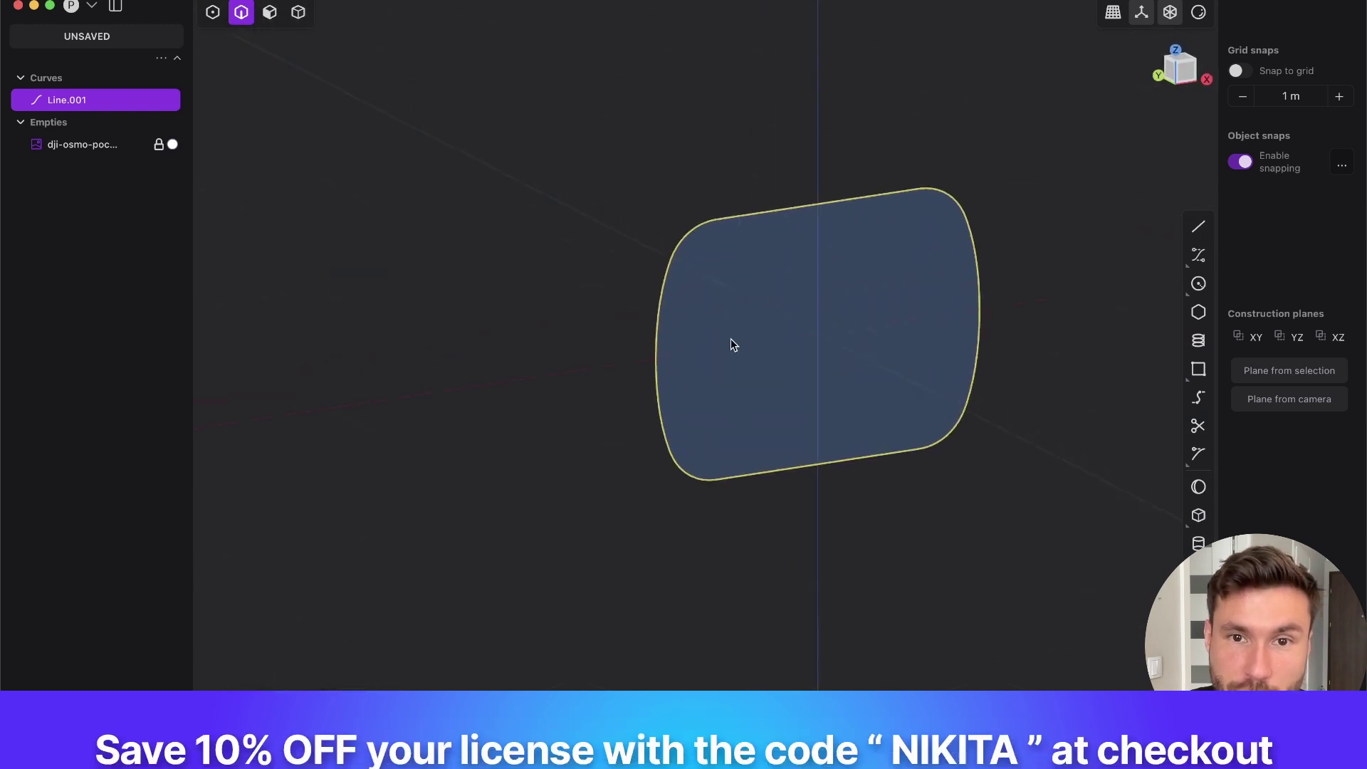
{"action": "middle_click_drag", "start_coordinate": [733, 344], "coordinate": [1186, 75]}
{"action": "middle_click_drag", "start_coordinate": [705, 325], "coordinate": [816, 254]}
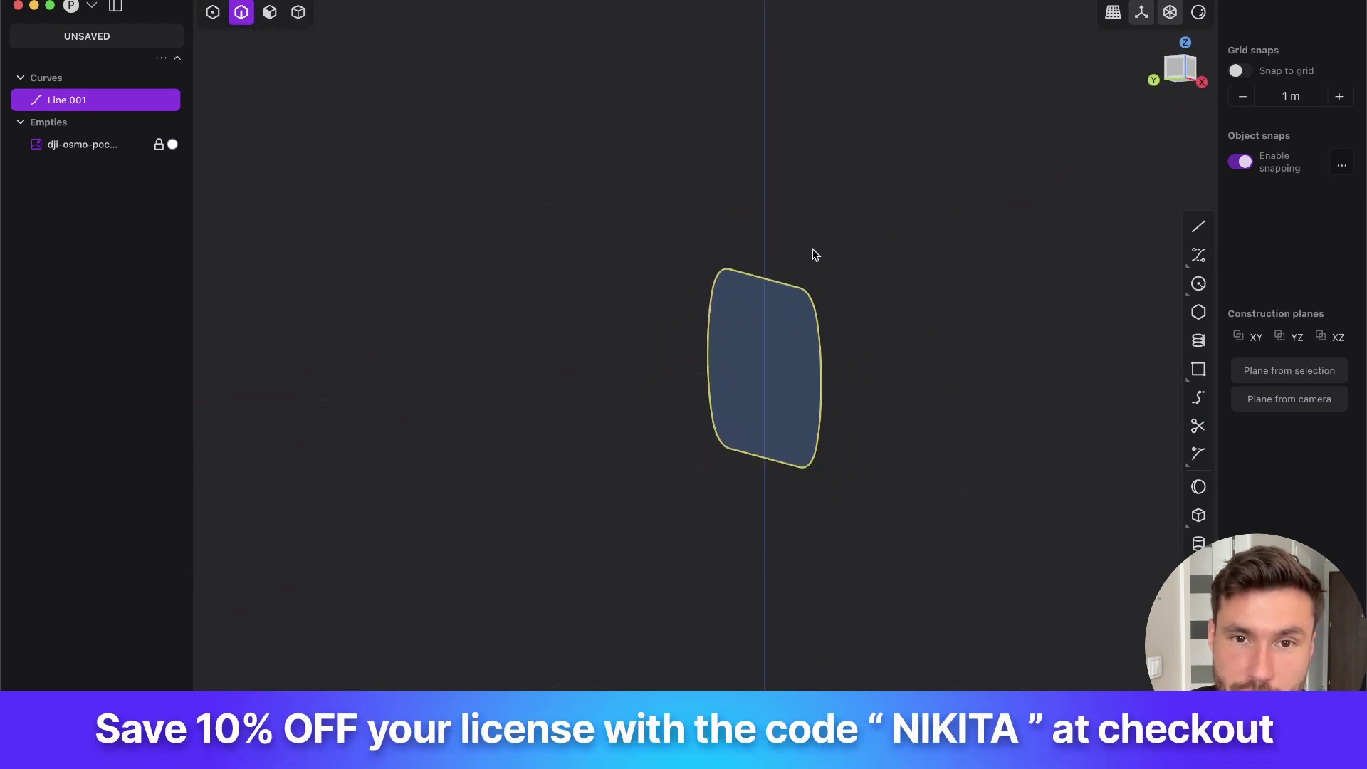
{"action": "left_click", "coordinate": [1179, 69]}
{"action": "key", "text": "1"}
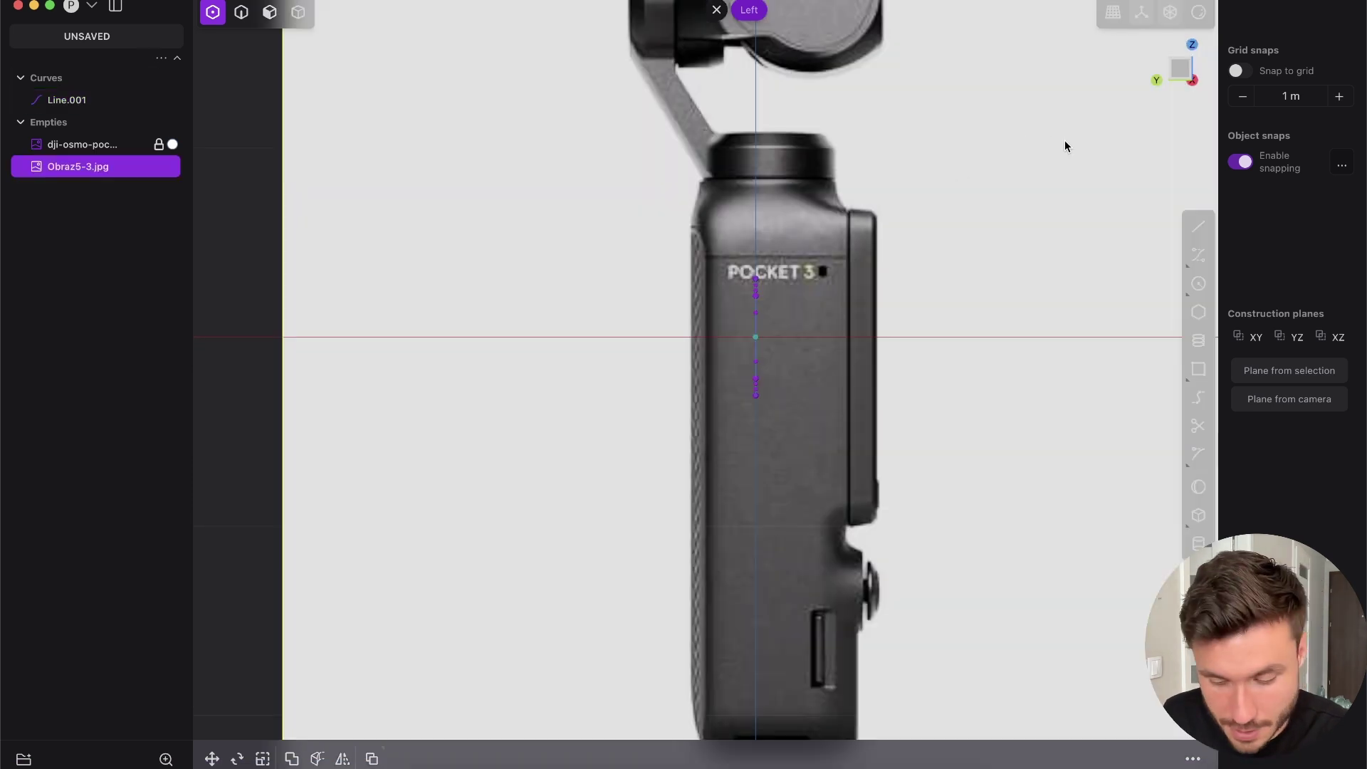
{"action": "key", "text": "s"}
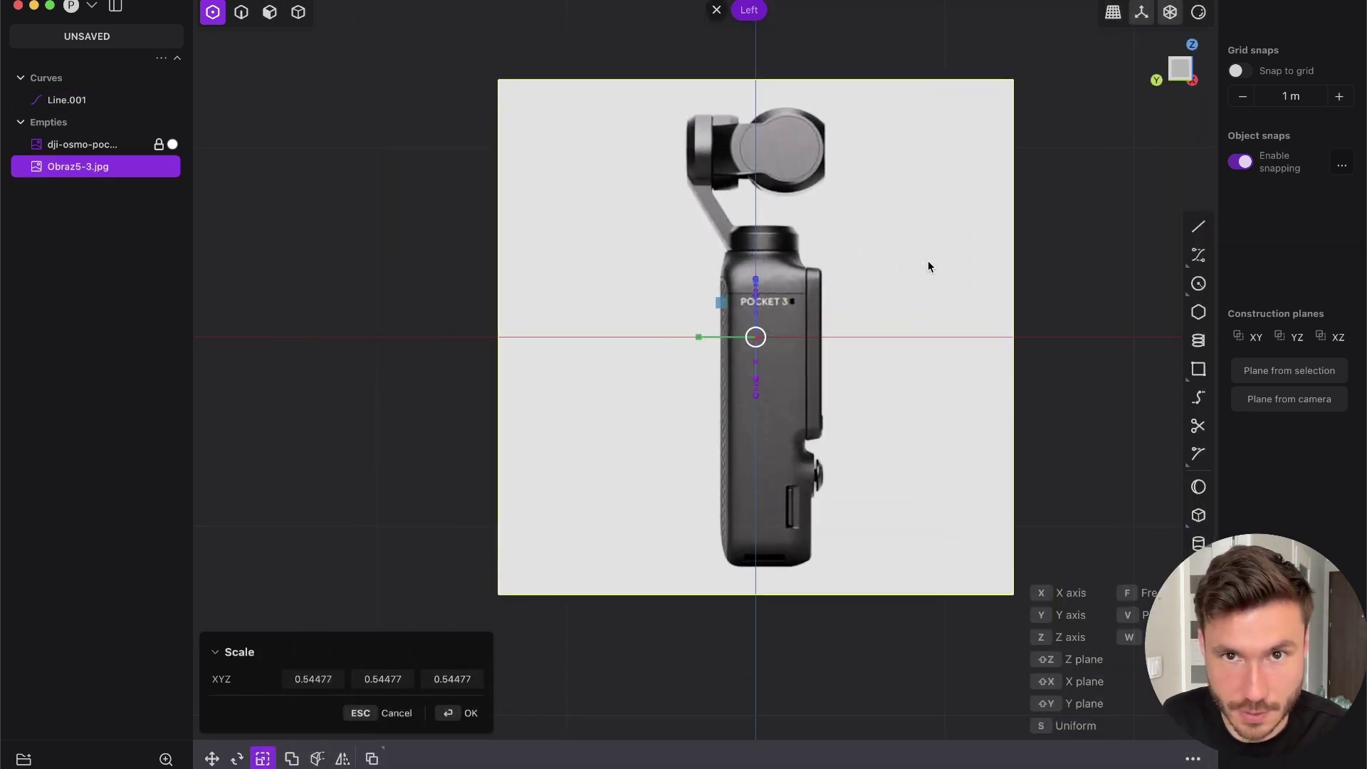
{"action": "left_click", "coordinate": [818, 223]}
{"action": "scroll", "coordinate": [814, 221], "scroll_direction": "down", "scroll_amount": 3}
{"action": "middle_click_drag", "start_coordinate": [814, 221], "coordinate": [767, 327]}
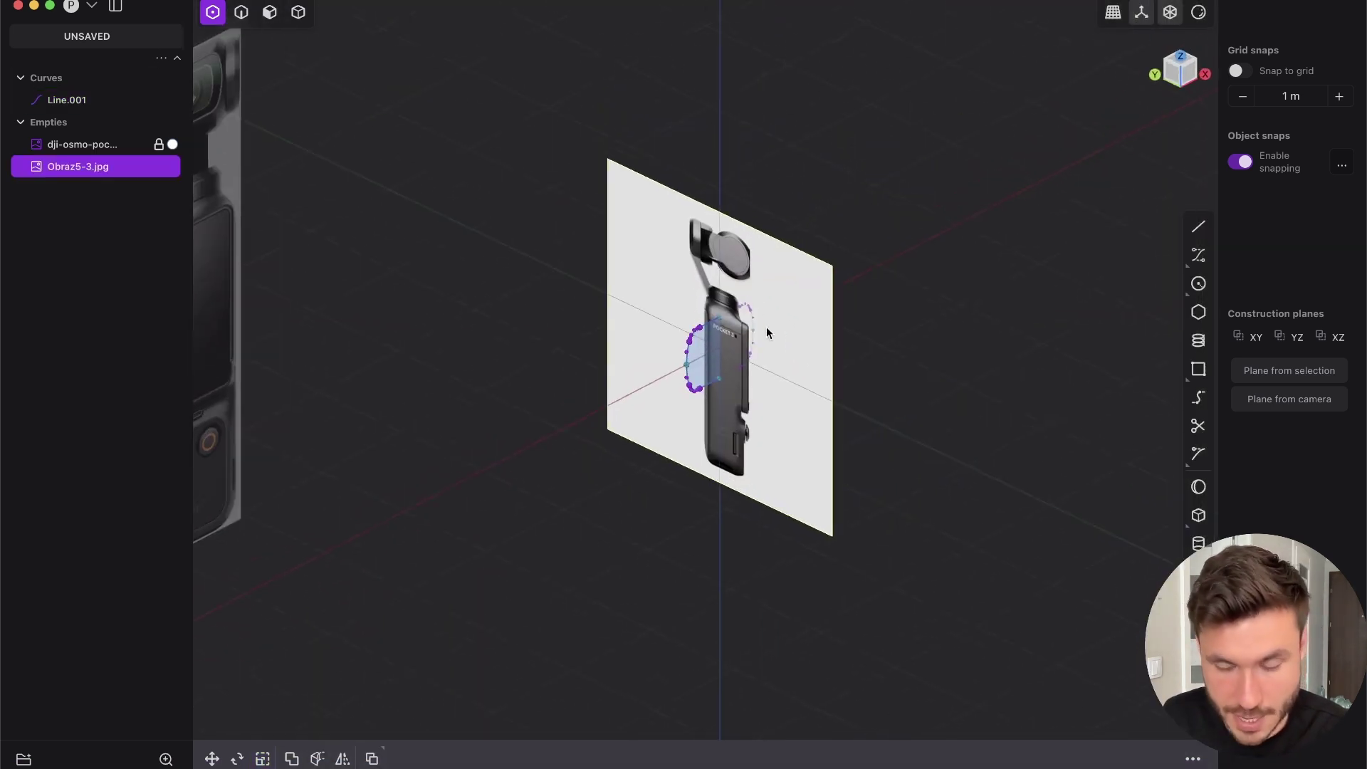
Move the side reference image along the X axis away from the profile and set its opacity to 0.40 with depth at Front
{"action": "key", "text": "g"}
{"action": "left_click", "coordinate": [981, 190]}
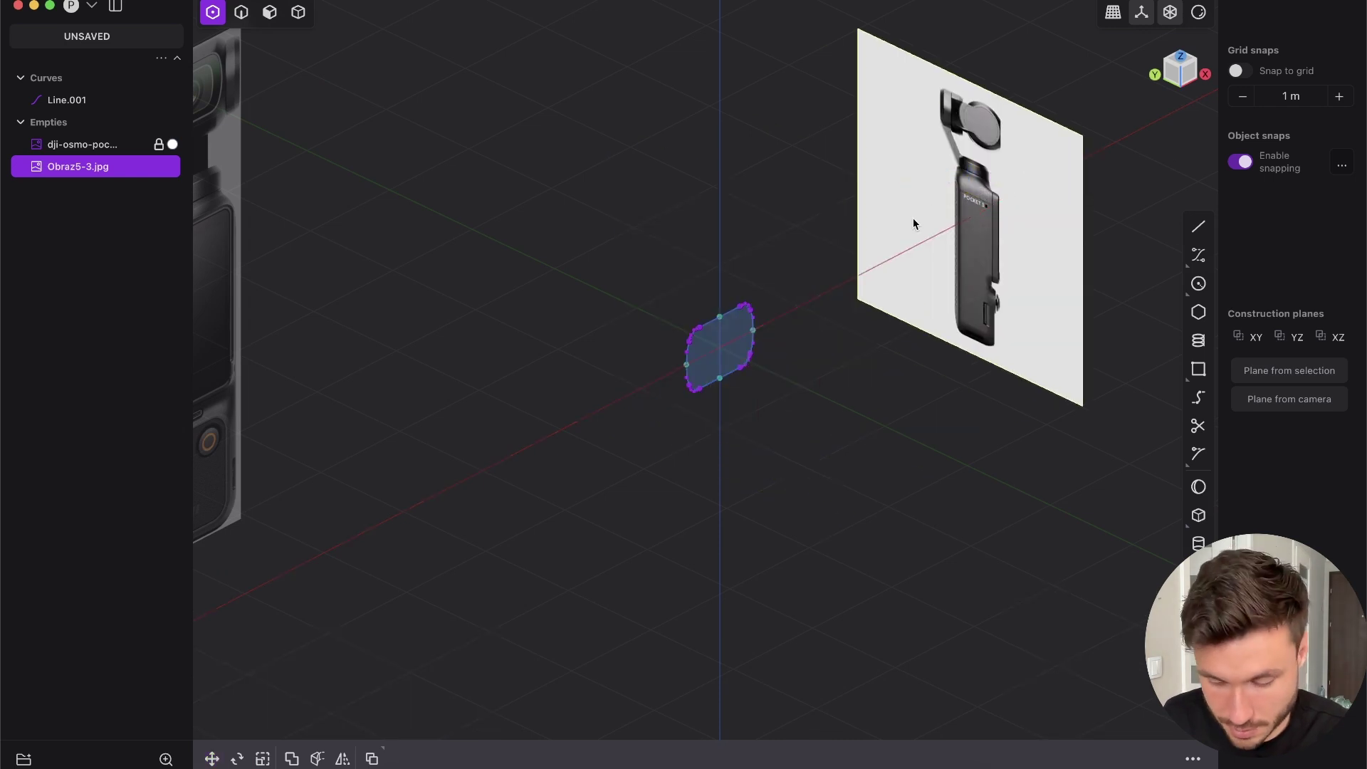
{"action": "key", "text": "m"}
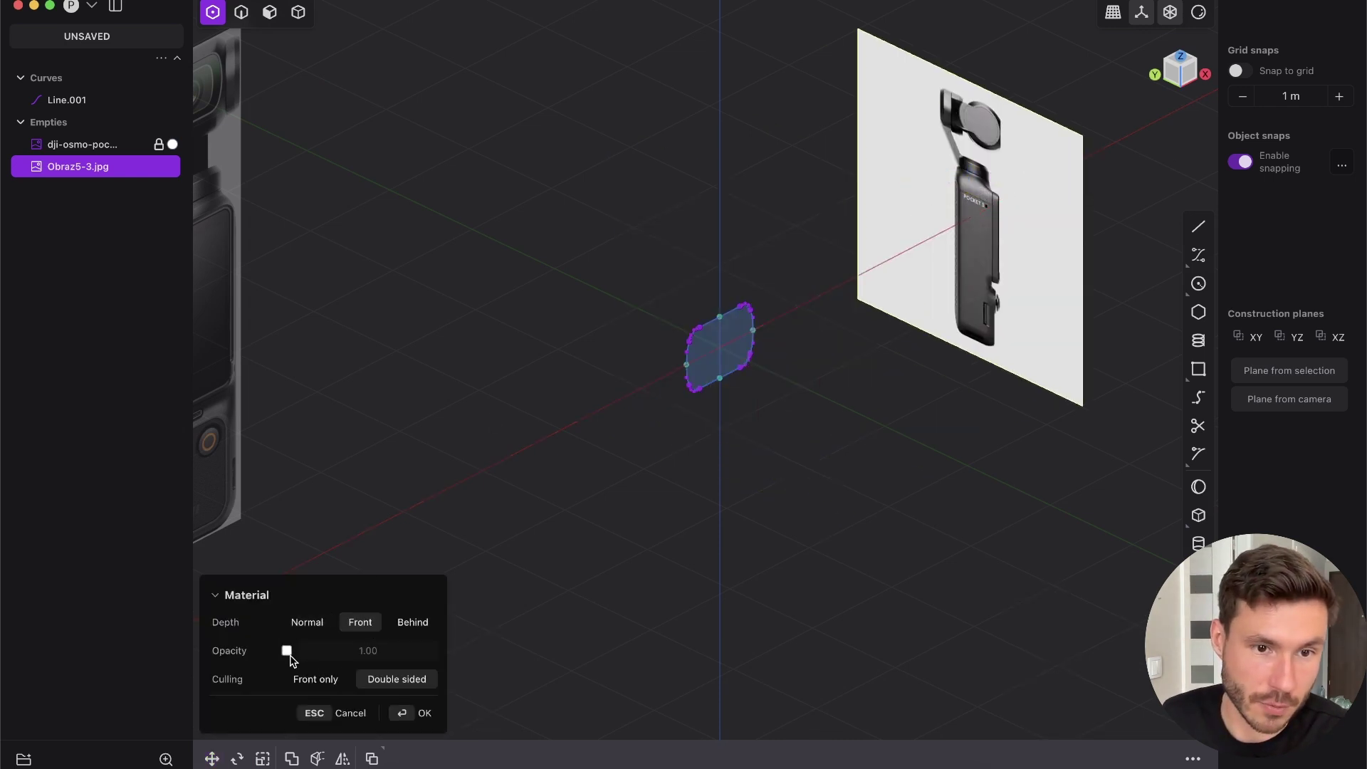
{"action": "left_click", "coordinate": [287, 651]}
{"action": "left_click_drag", "start_coordinate": [392, 654], "coordinate": [161, 672]}
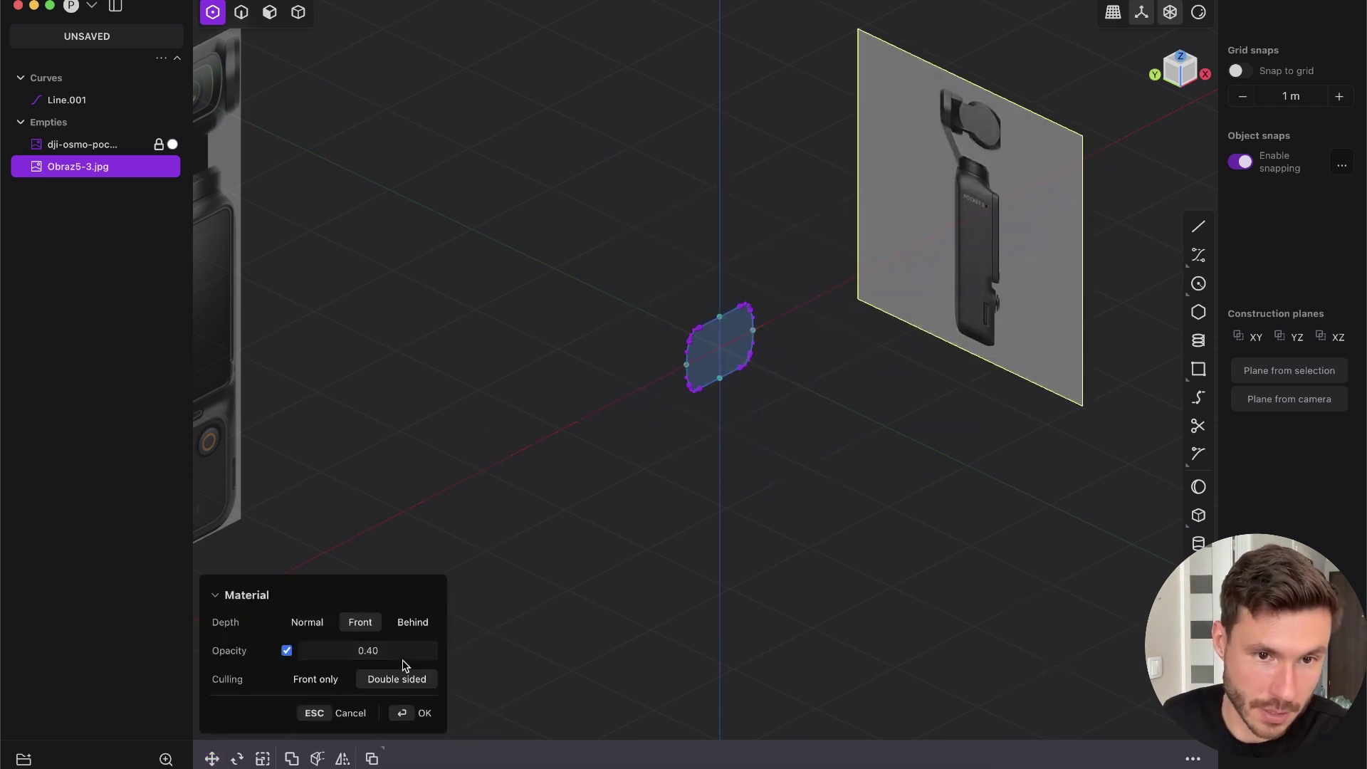
{"action": "left_click", "coordinate": [425, 713]}
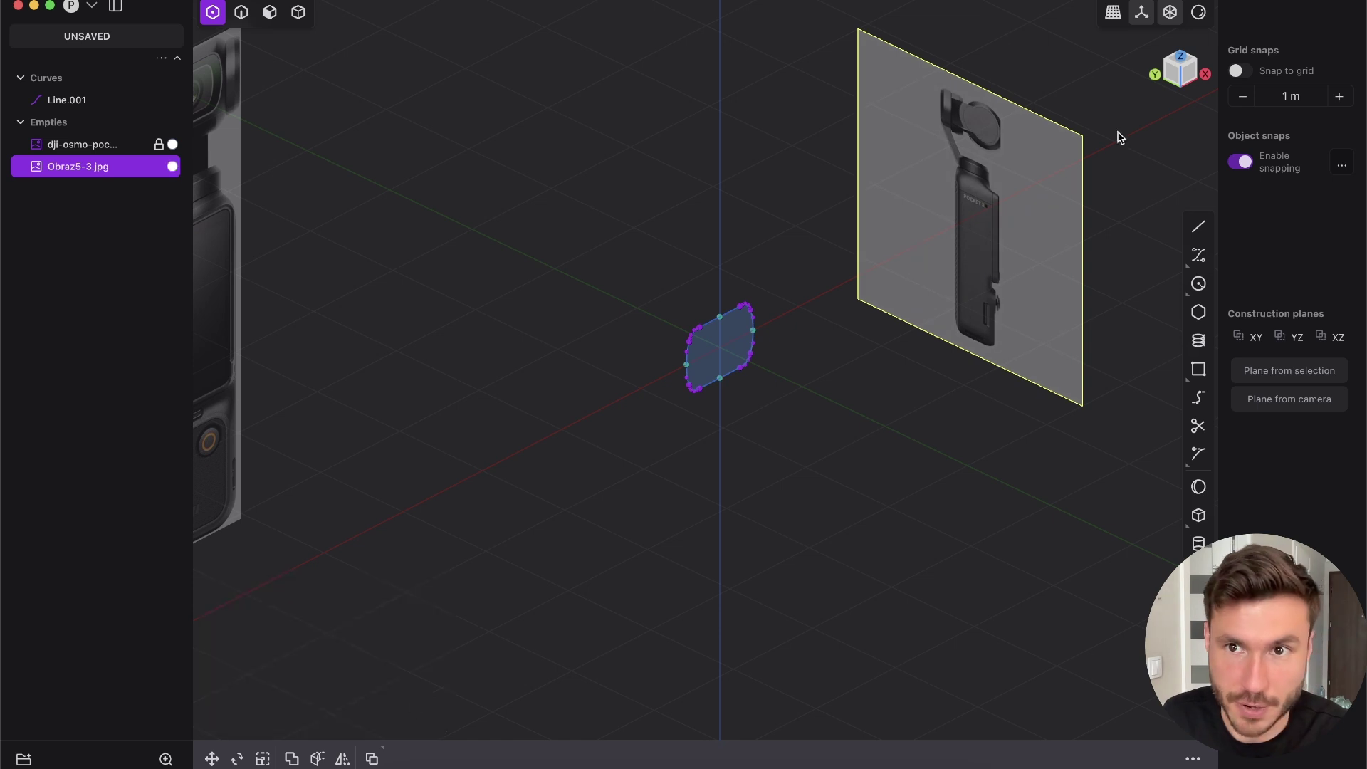
{"action": "left_click", "coordinate": [1171, 78]}
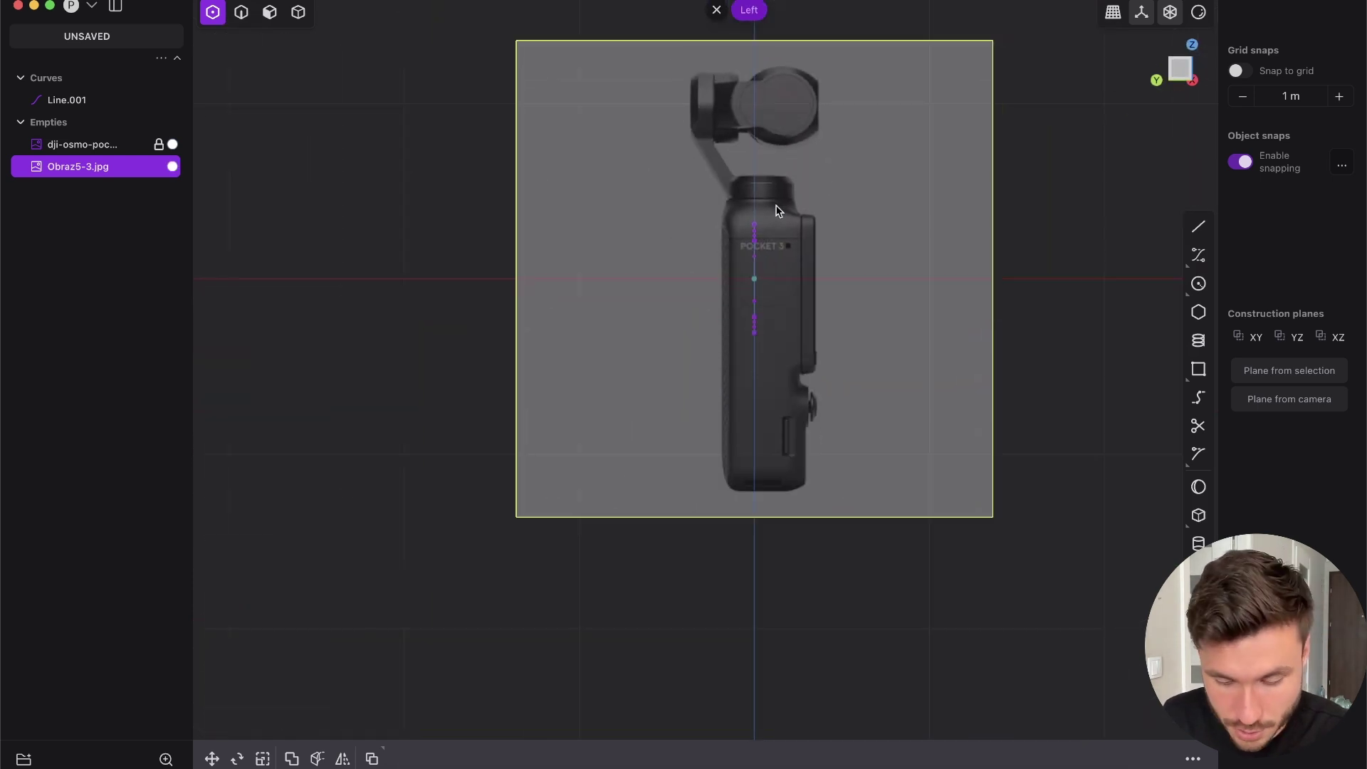
Move the side reference image about 0.37 m along Y and -0.81 m along Z, placing the head's front edge against the frame profile
{"action": "key", "text": "g"}
{"action": "left_click_drag", "start_coordinate": [718, 247], "coordinate": [650, 385]}
{"action": "scroll", "coordinate": [734, 242], "scroll_direction": "up", "scroll_amount": 2}
{"action": "scroll", "coordinate": [733, 252], "scroll_direction": "up", "scroll_amount": 3}
{"action": "scroll", "coordinate": [768, 235], "scroll_direction": "down", "scroll_amount": 3}
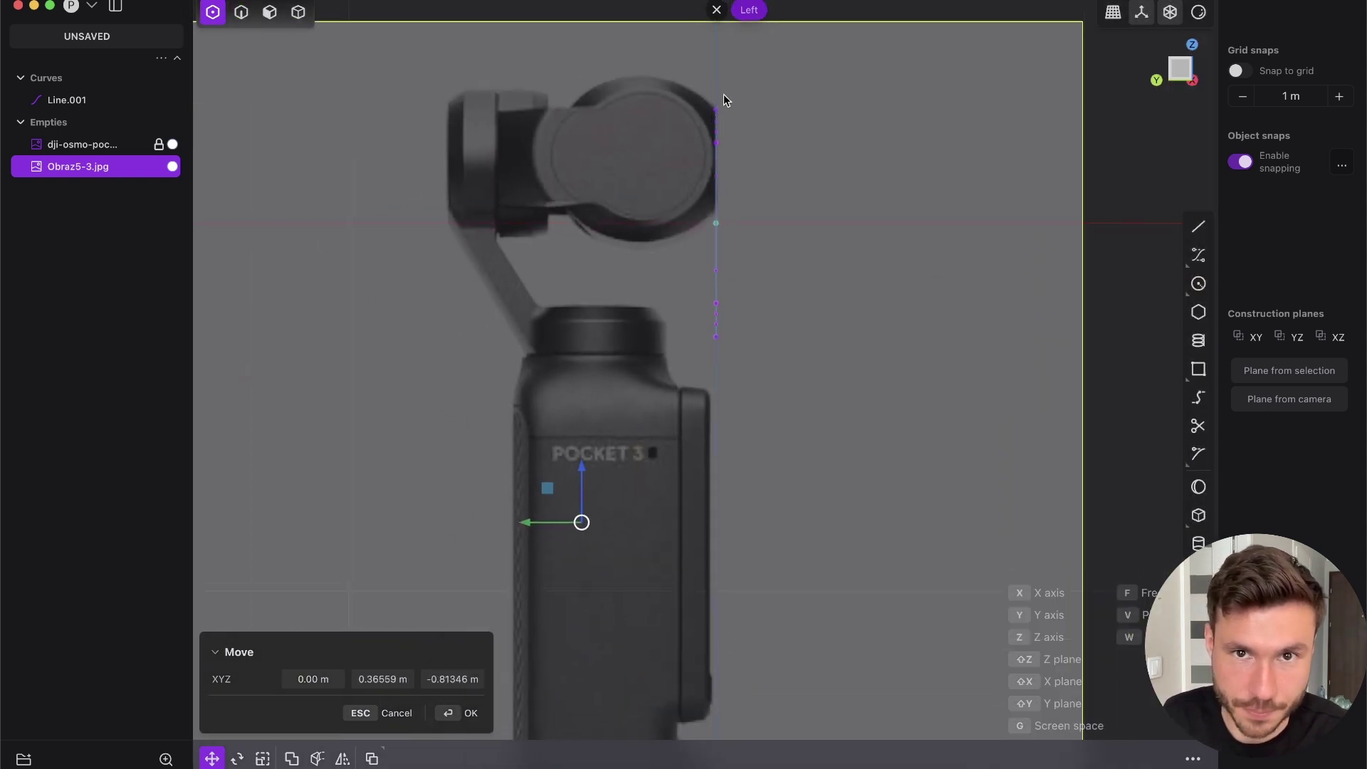
{"action": "scroll", "coordinate": [720, 106], "scroll_direction": "up", "scroll_amount": 3}
{"action": "scroll", "coordinate": [721, 107], "scroll_direction": "down", "scroll_amount": 1}
{"action": "middle_click_drag", "start_coordinate": [577, 502], "coordinate": [610, 326], "text": "shift"}
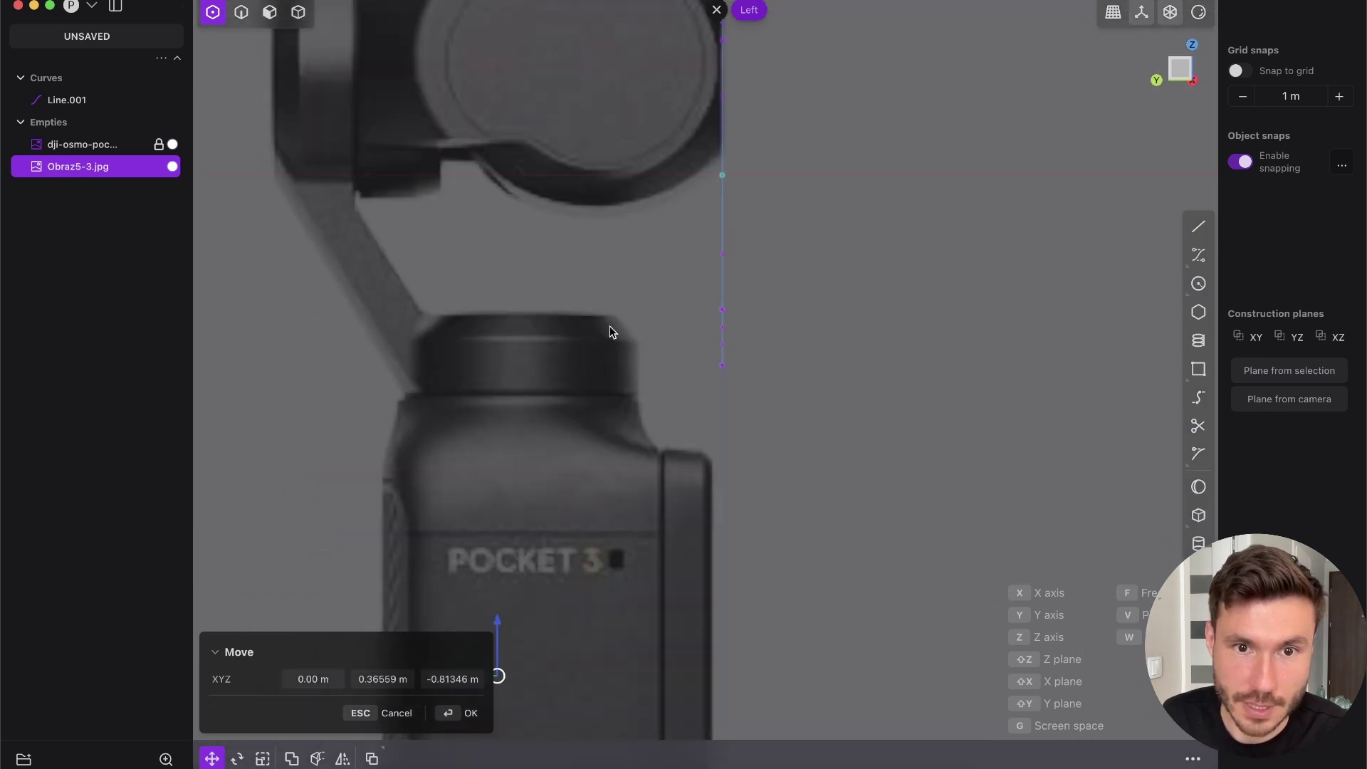
{"action": "left_click_drag", "start_coordinate": [500, 621], "coordinate": [500, 616]}
{"action": "key", "text": "Return"}
{"action": "scroll", "coordinate": [684, 264], "scroll_direction": "down", "scroll_amount": 5}
{"action": "scroll", "coordinate": [695, 193], "scroll_direction": "up", "scroll_amount": 2}
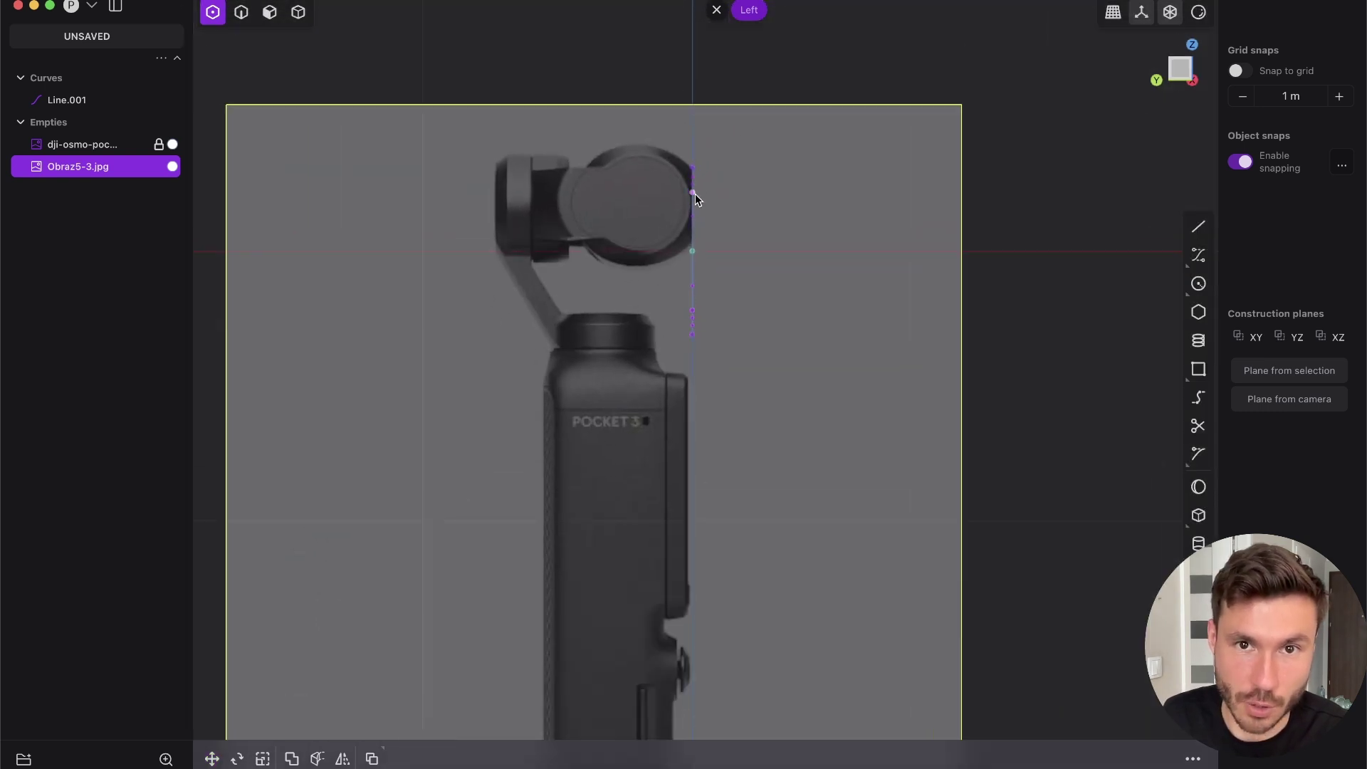
Scale the side reference image up uniformly to bring the camera head closer to the frame profile's size
{"action": "scroll", "coordinate": [690, 180], "scroll_direction": "down", "scroll_amount": 2}
{"action": "key", "text": "s"}
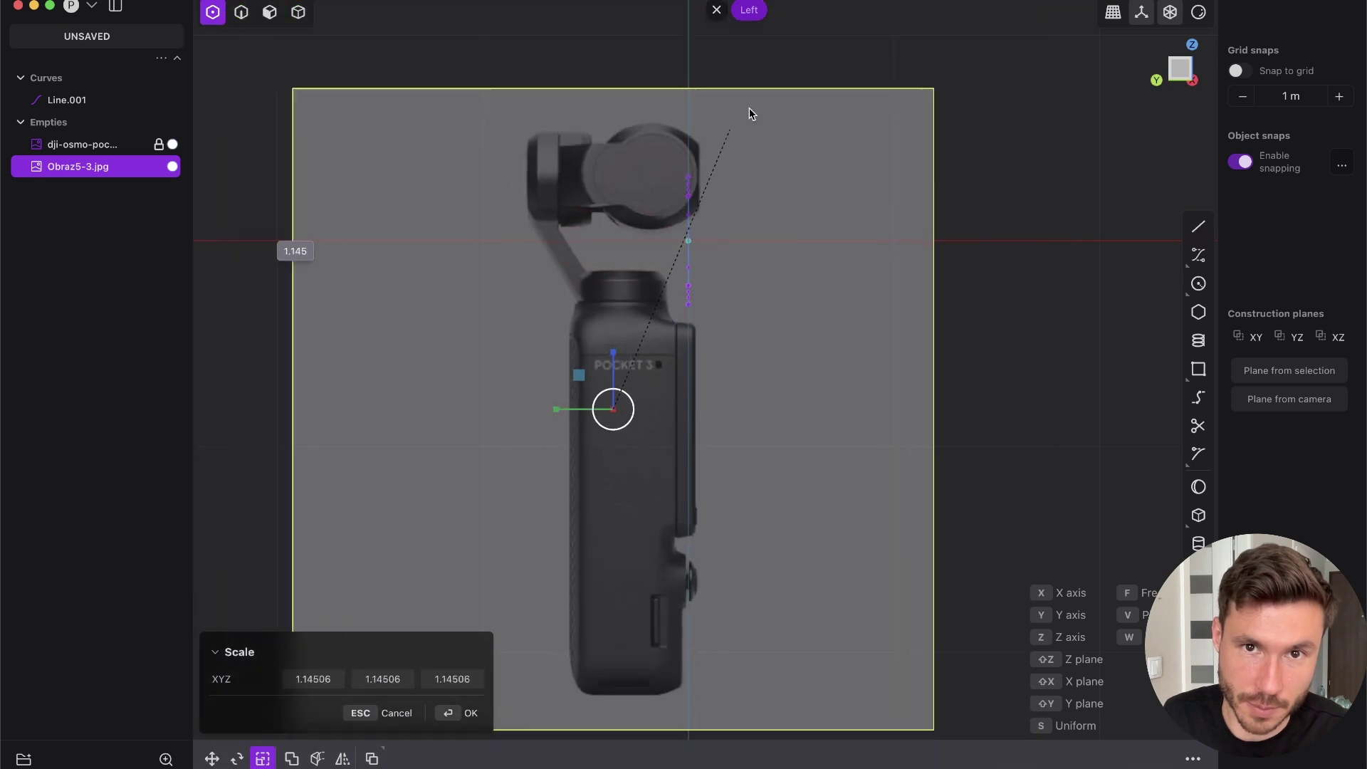
{"action": "left_click", "coordinate": [739, 152]}
{"action": "scroll", "coordinate": [716, 142], "scroll_direction": "up", "scroll_amount": 3}
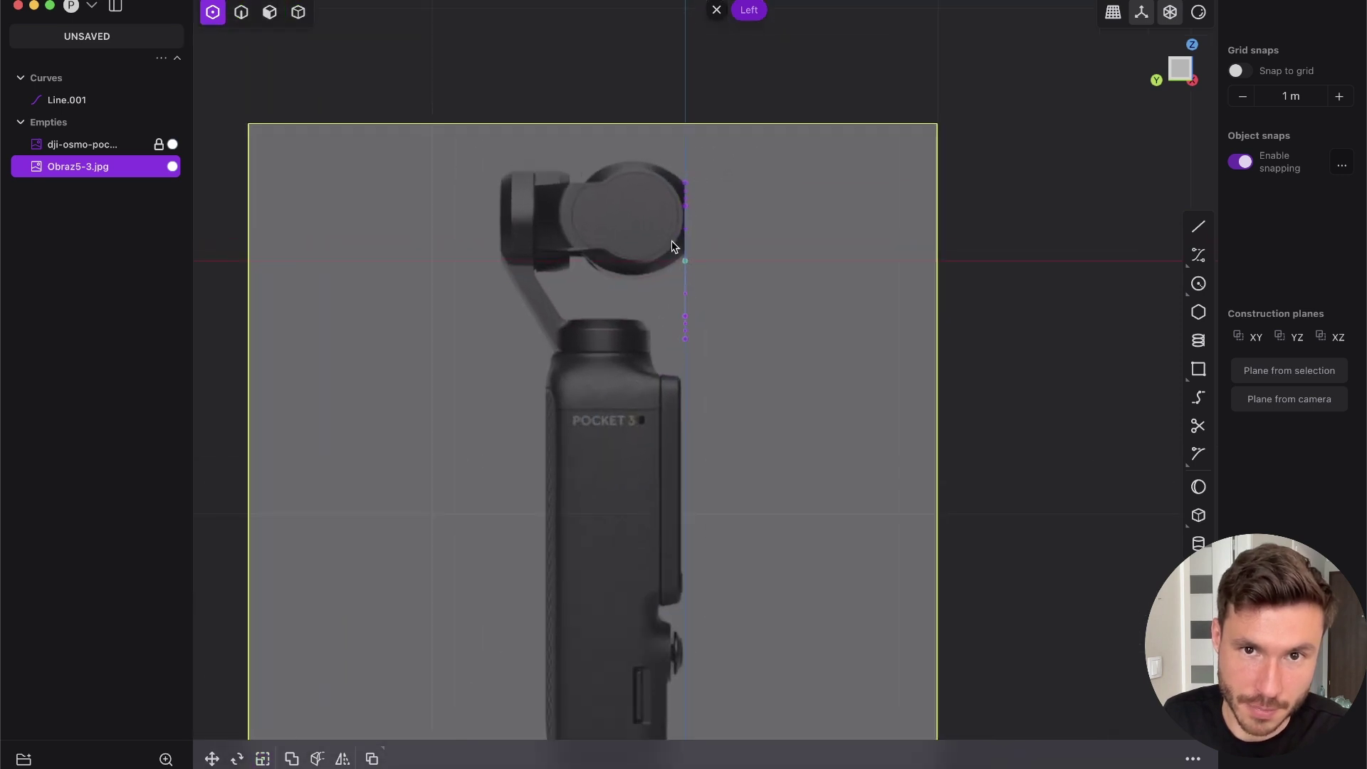
{"action": "scroll", "coordinate": [724, 165], "scroll_direction": "up", "scroll_amount": 4}
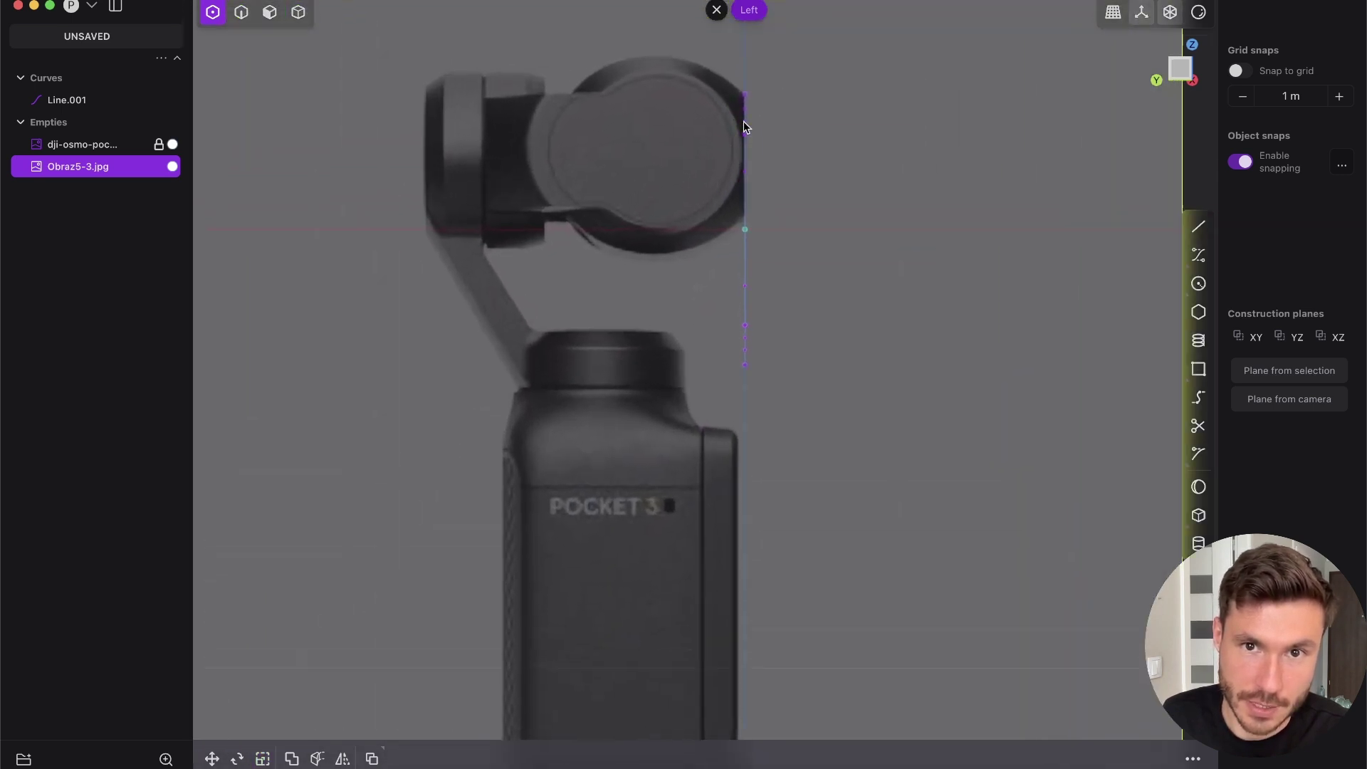
Freestyle-scale the side reference image uniformly so the camera head's flat front edge matches the full height of the frame profile
{"action": "key", "text": "s"}
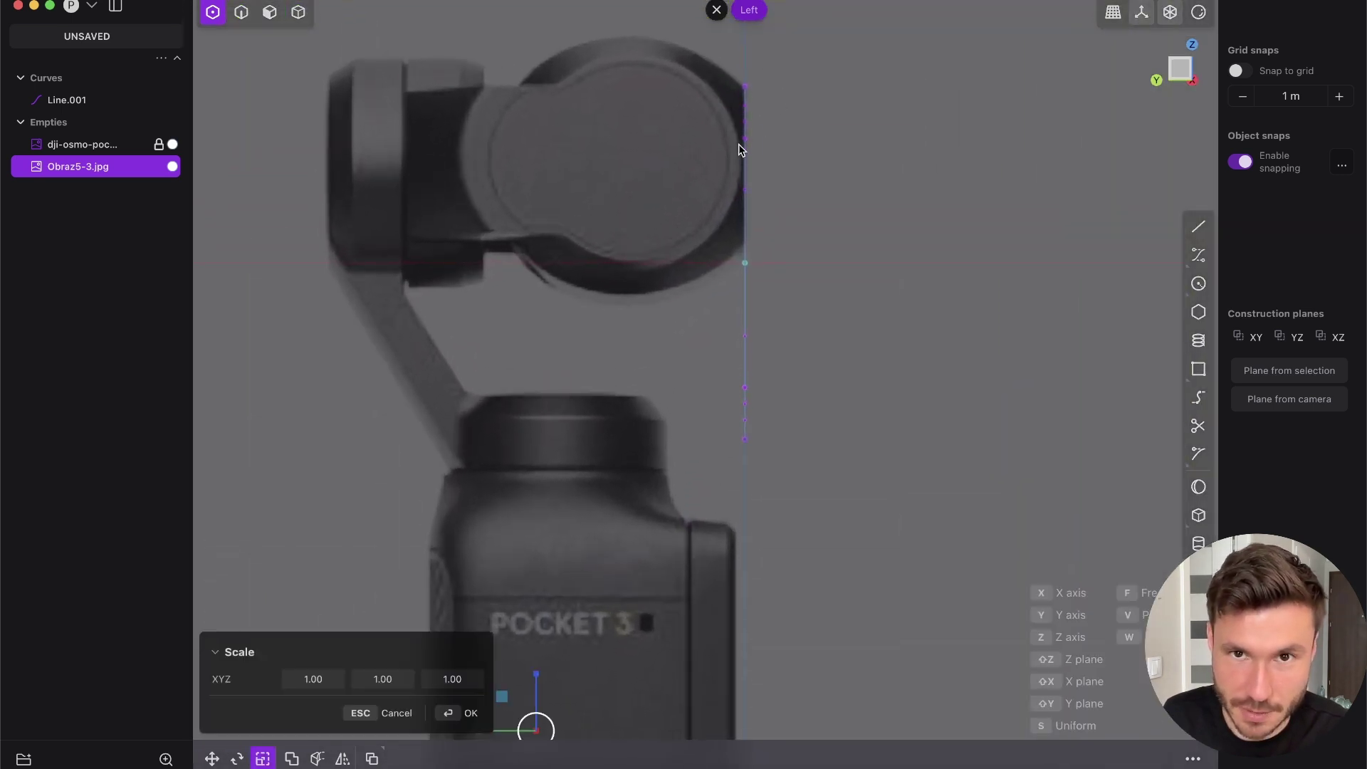
{"action": "scroll", "coordinate": [738, 144], "scroll_direction": "down", "scroll_amount": 2}
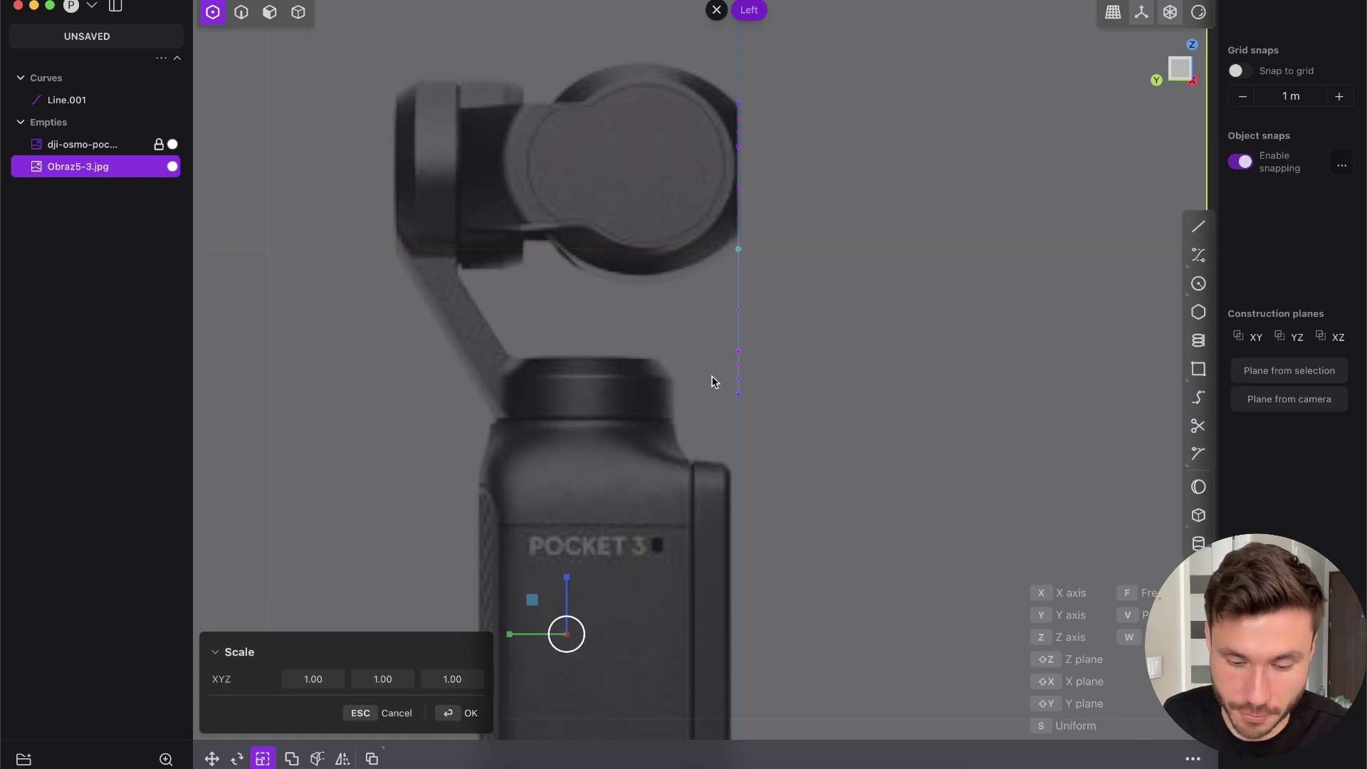
{"action": "scroll", "coordinate": [712, 382], "scroll_direction": "up", "scroll_amount": 5}
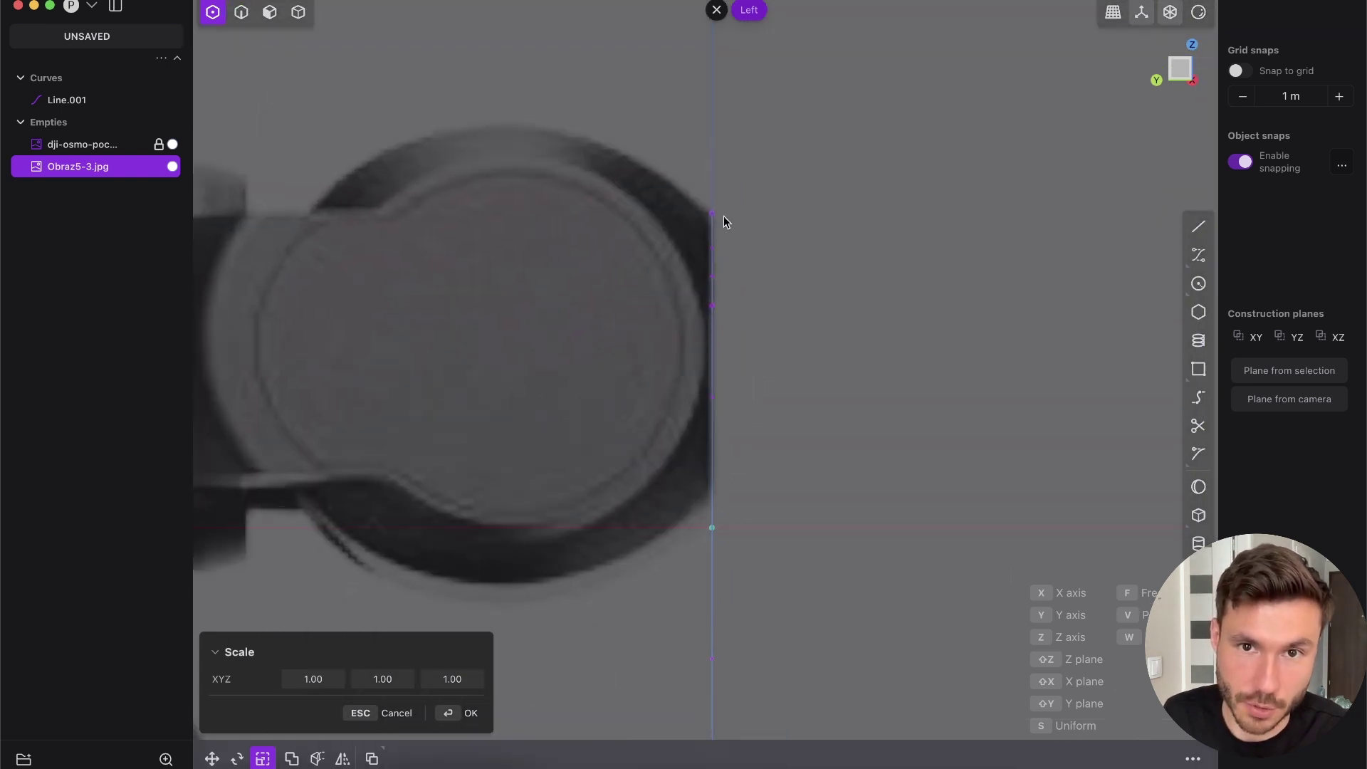
{"action": "key", "text": "s"}
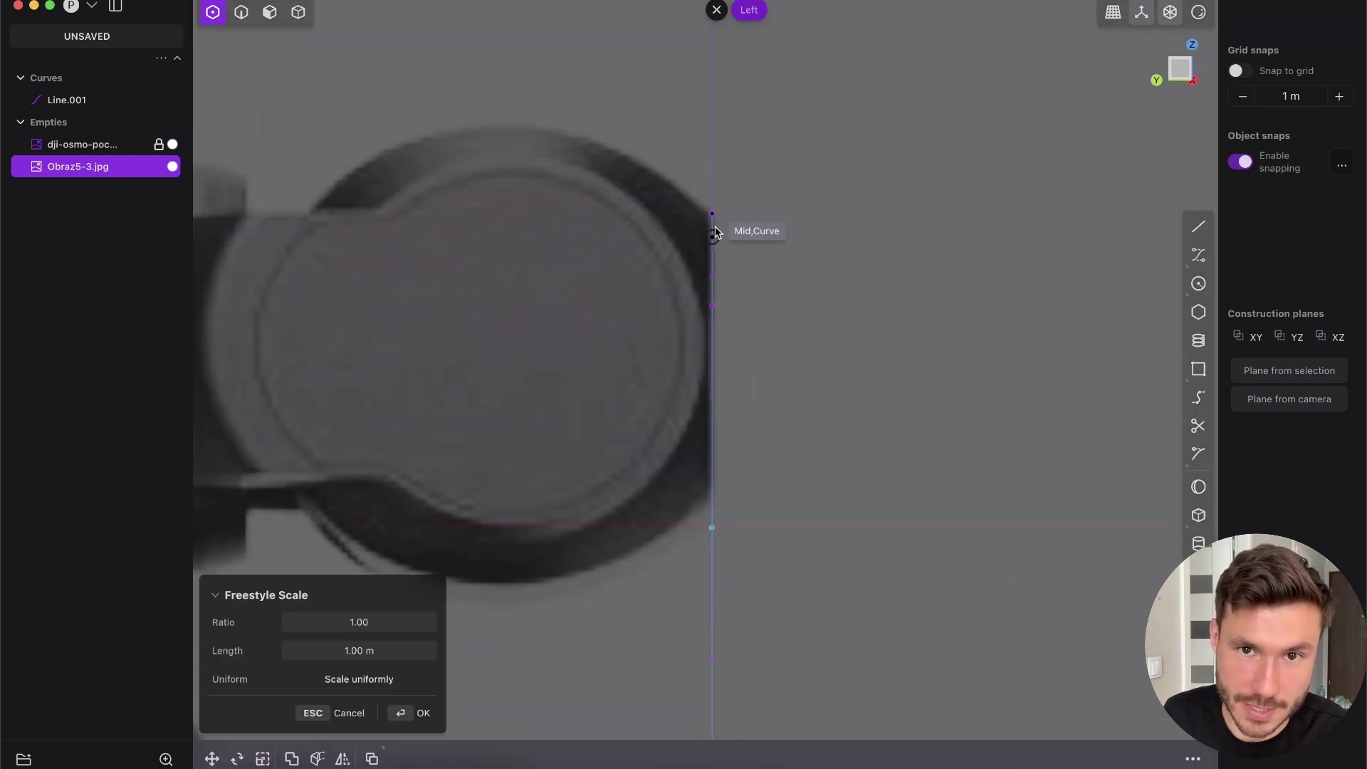
{"action": "left_click", "coordinate": [710, 222]}
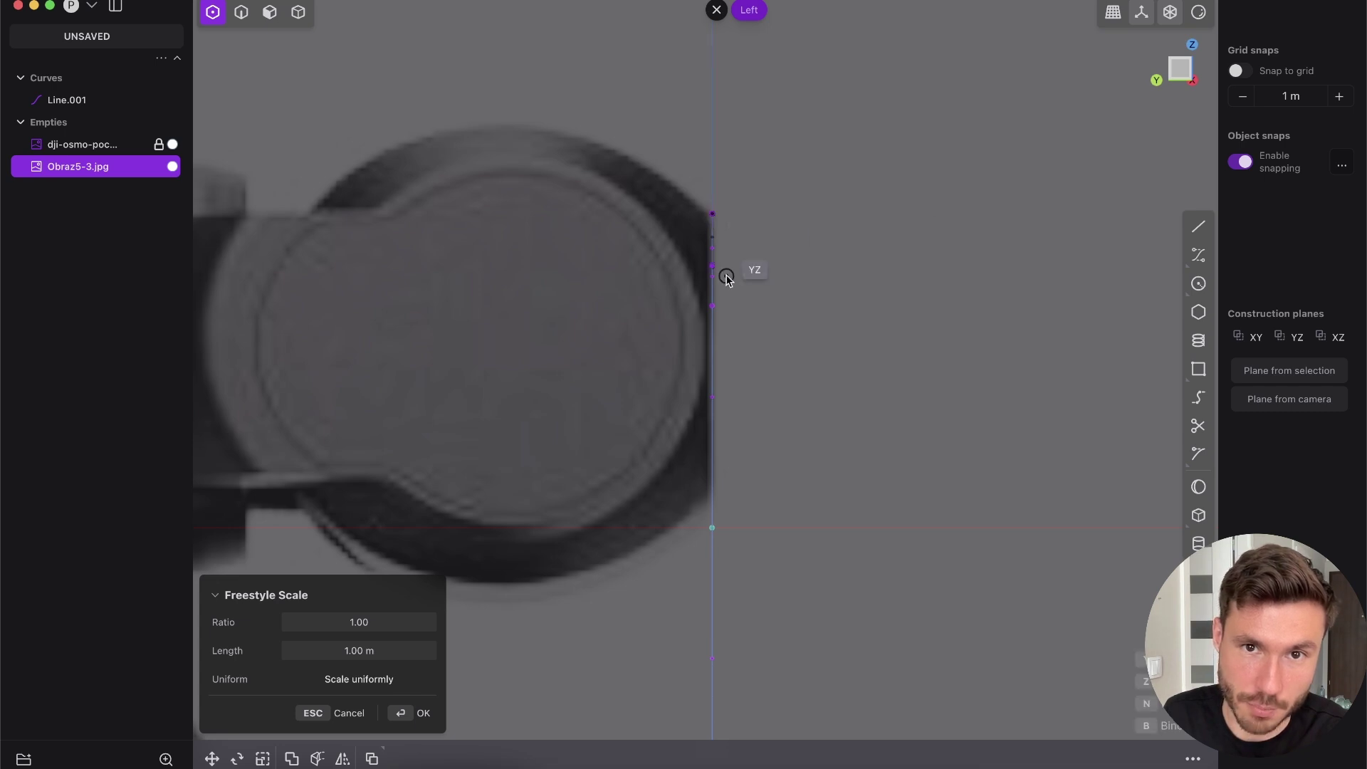
{"action": "middle_click_drag", "start_coordinate": [759, 587], "coordinate": [728, 415], "text": "shift"}
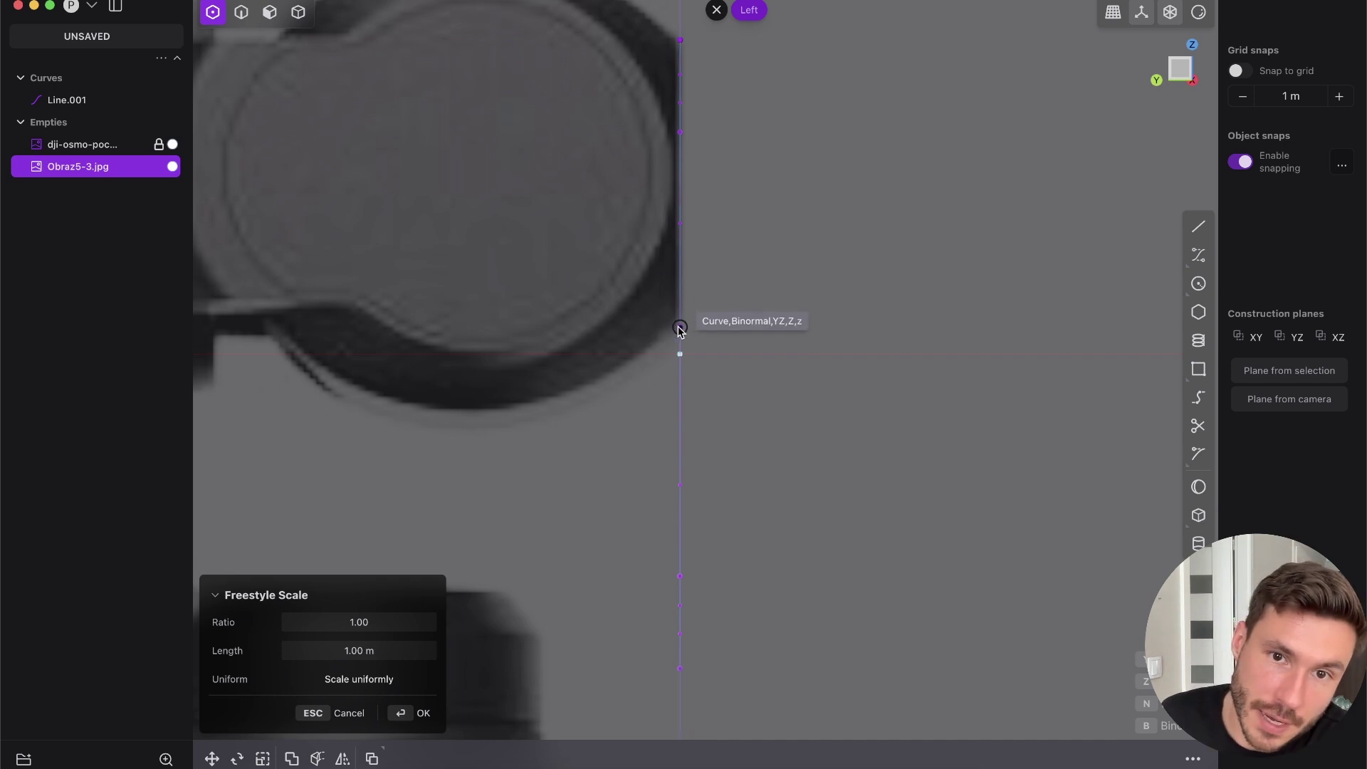
{"action": "scroll", "coordinate": [685, 378], "scroll_direction": "down", "scroll_amount": 5}
{"action": "middle_click_drag", "start_coordinate": [685, 381], "coordinate": [695, 203], "text": "shift"}
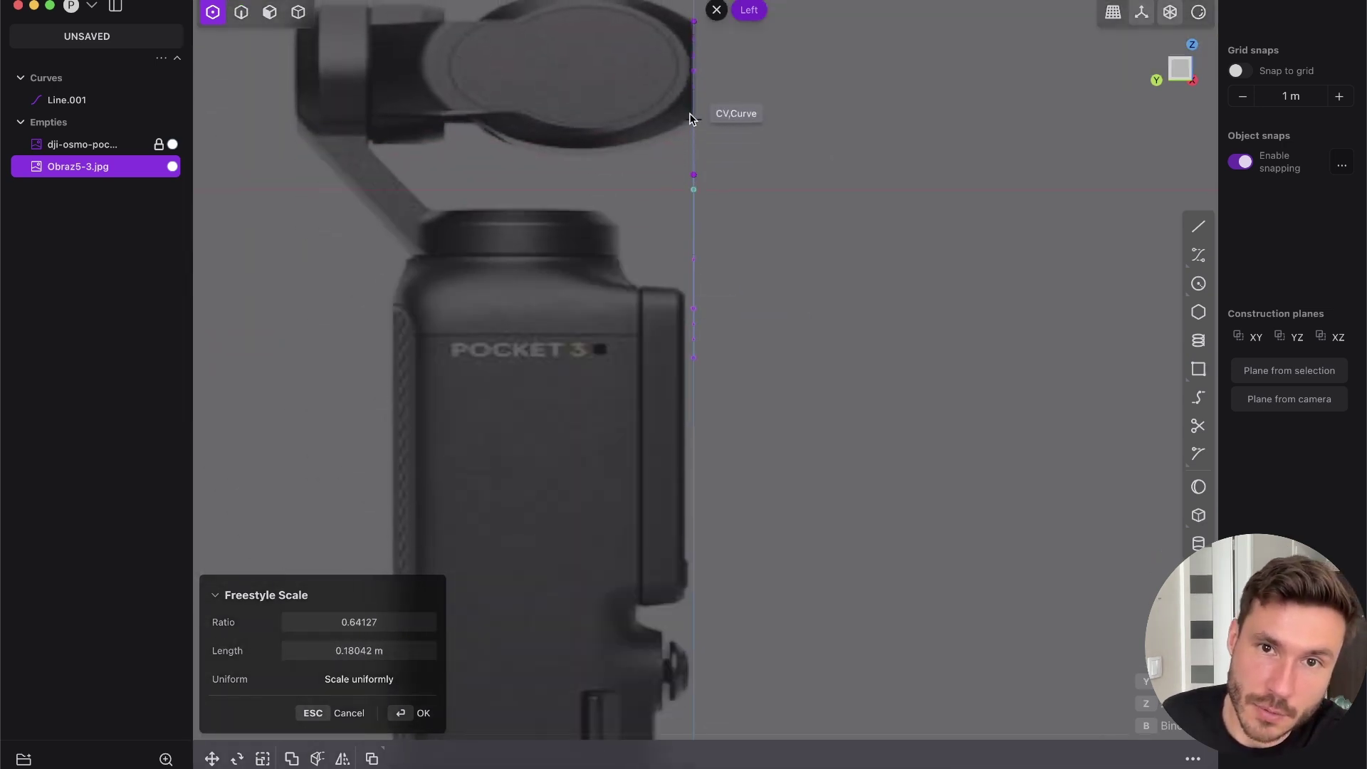
{"action": "left_click_drag", "start_coordinate": [691, 196], "coordinate": [671, 283], "text": "shift"}
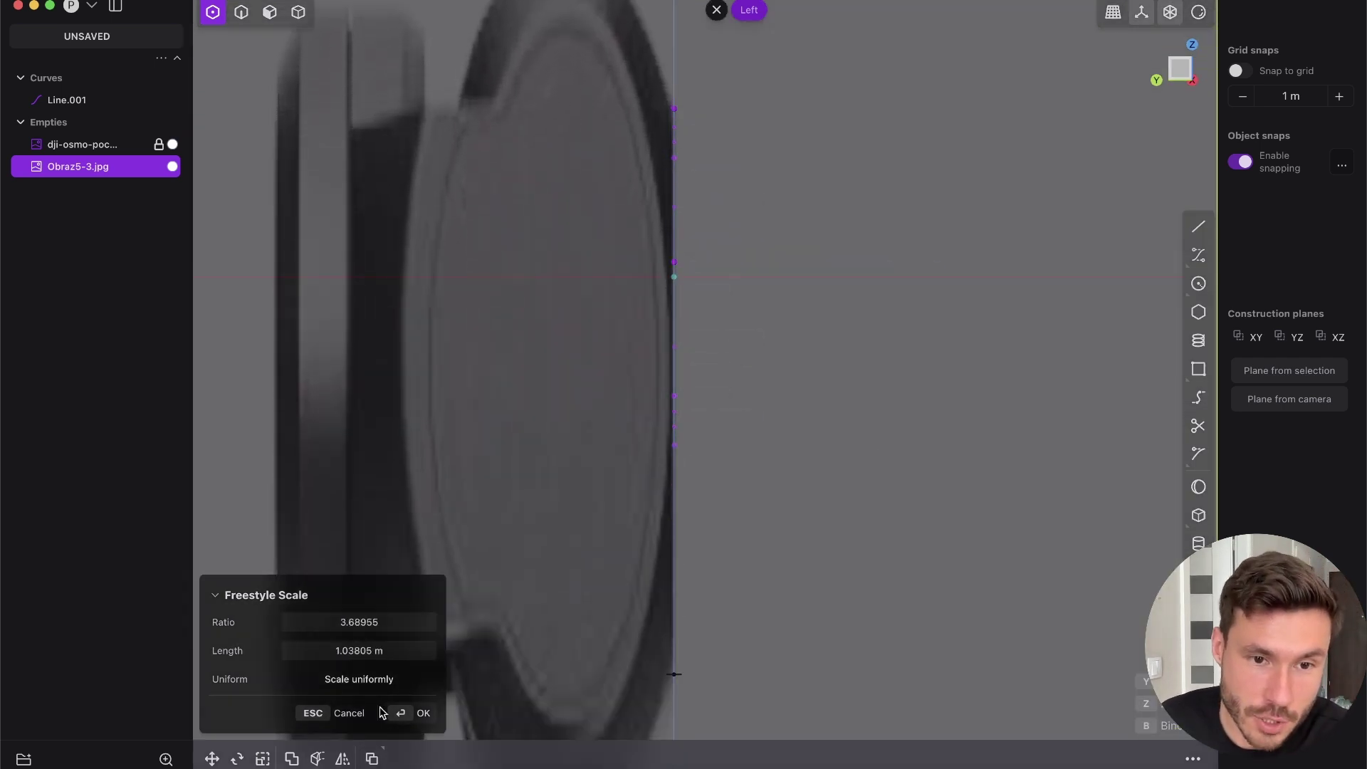
{"action": "left_click", "coordinate": [356, 683]}
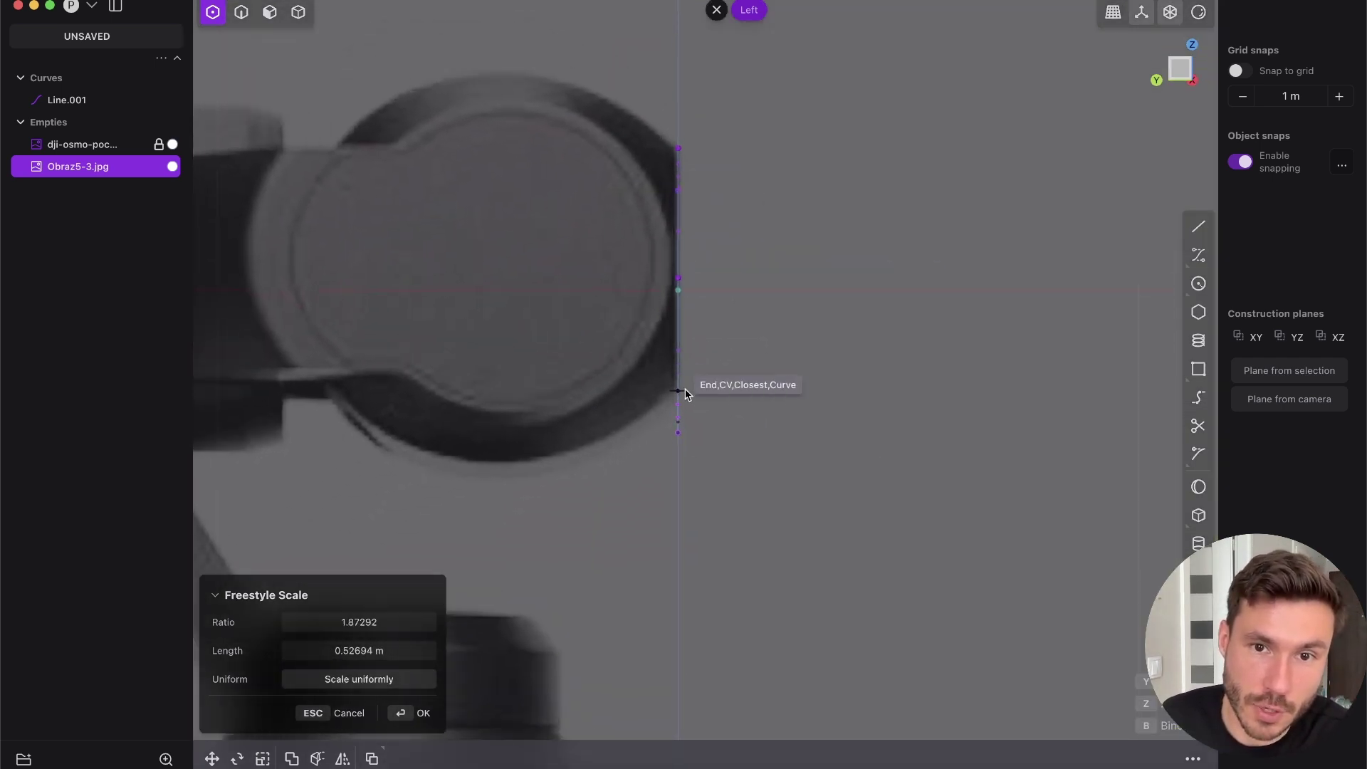
{"action": "left_click", "coordinate": [677, 436]}
{"action": "middle_click_drag", "start_coordinate": [806, 358], "coordinate": [527, 373]}
{"action": "left_click", "coordinate": [1166, 82]}
{"action": "left_click", "coordinate": [1184, 68]}
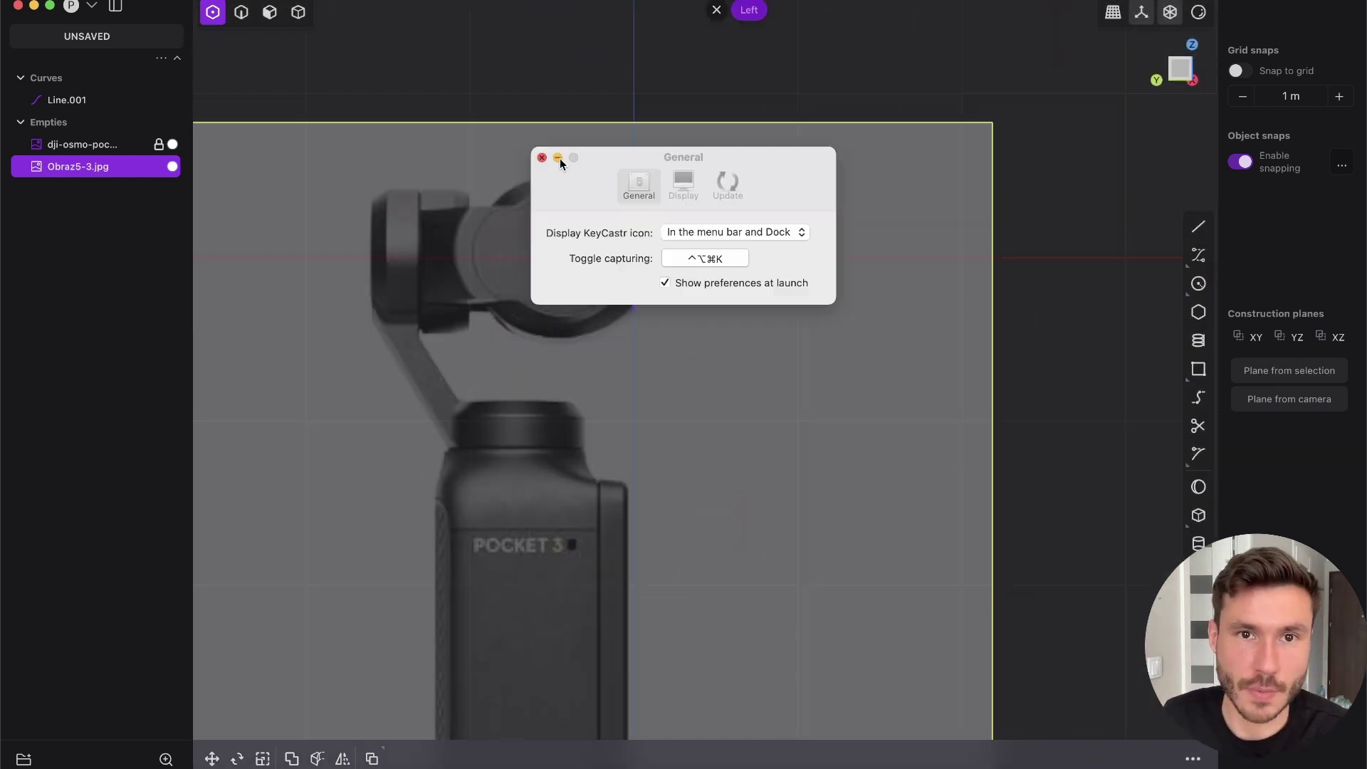
{"action": "left_click", "coordinate": [558, 158]}
{"action": "scroll", "coordinate": [659, 148], "scroll_direction": "up", "scroll_amount": 3}
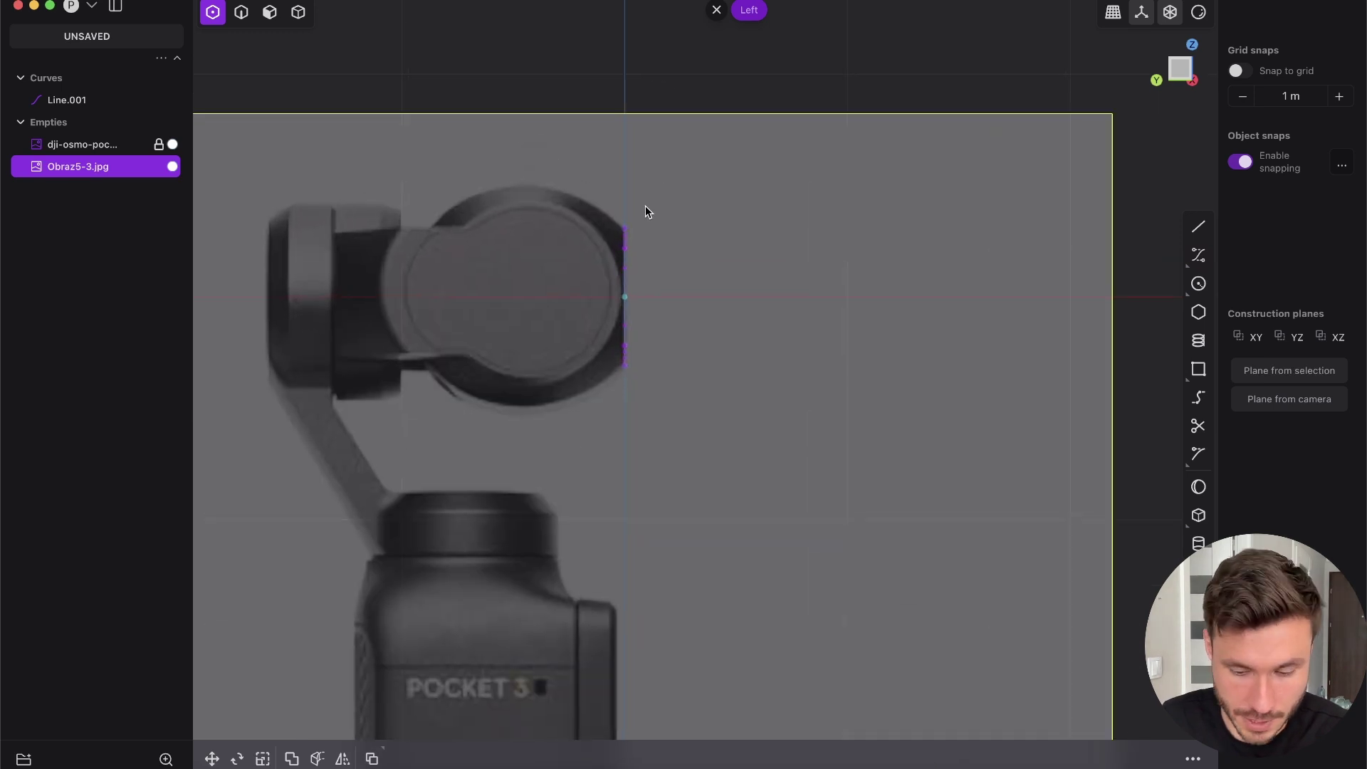
{"action": "key", "text": "super+d"}
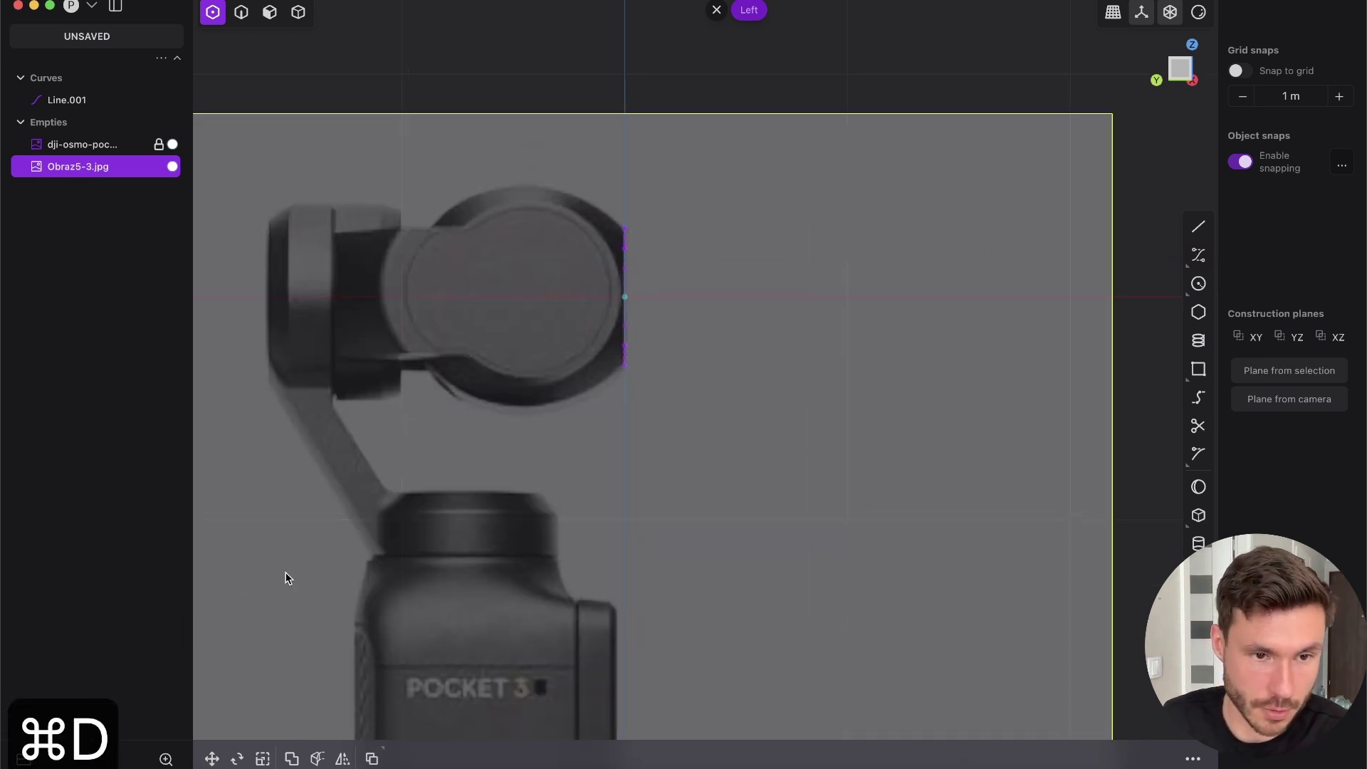
{"action": "key", "text": "alt+d"}
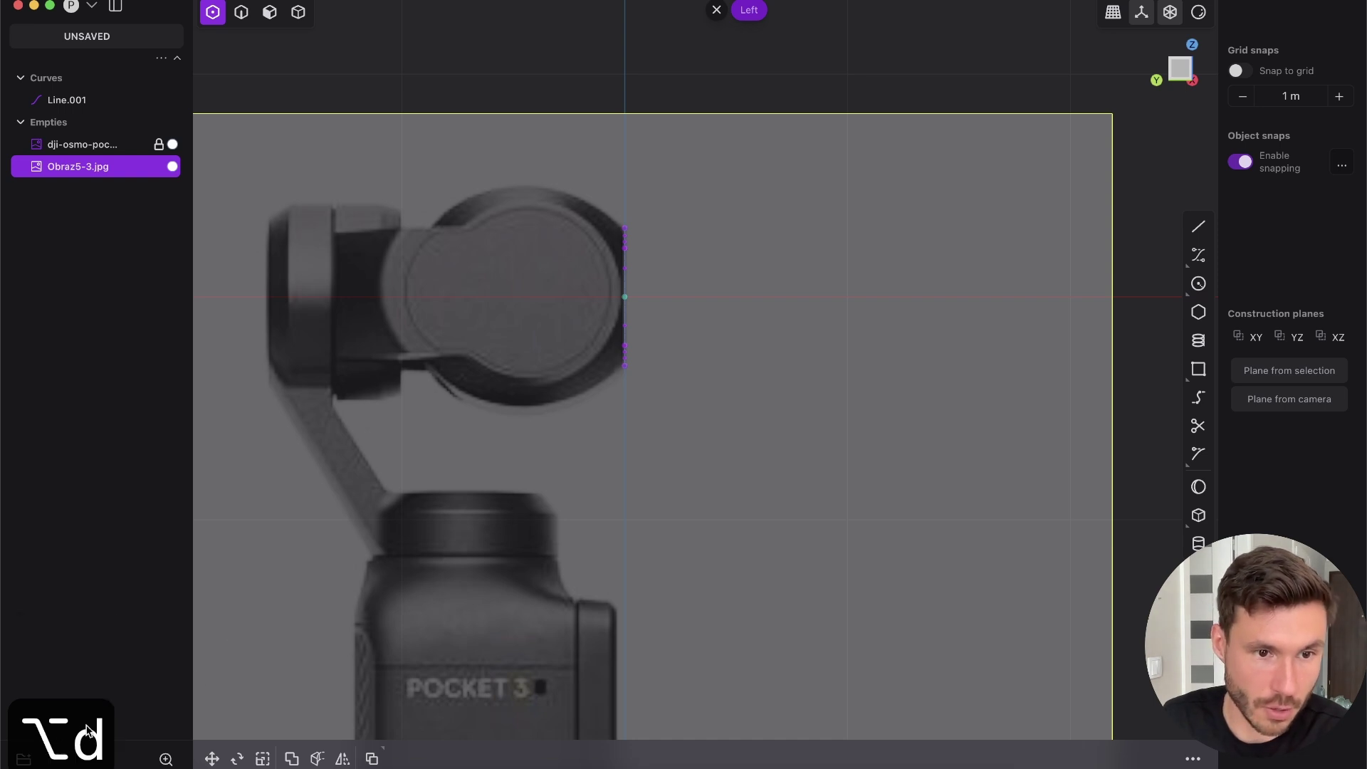
Deselect the side reference image and enable all four selection modes
{"action": "right_click_drag", "start_coordinate": [599, 292], "coordinate": [700, 269]}
{"action": "left_click", "coordinate": [741, 62]}
{"action": "key", "text": "Tab"}
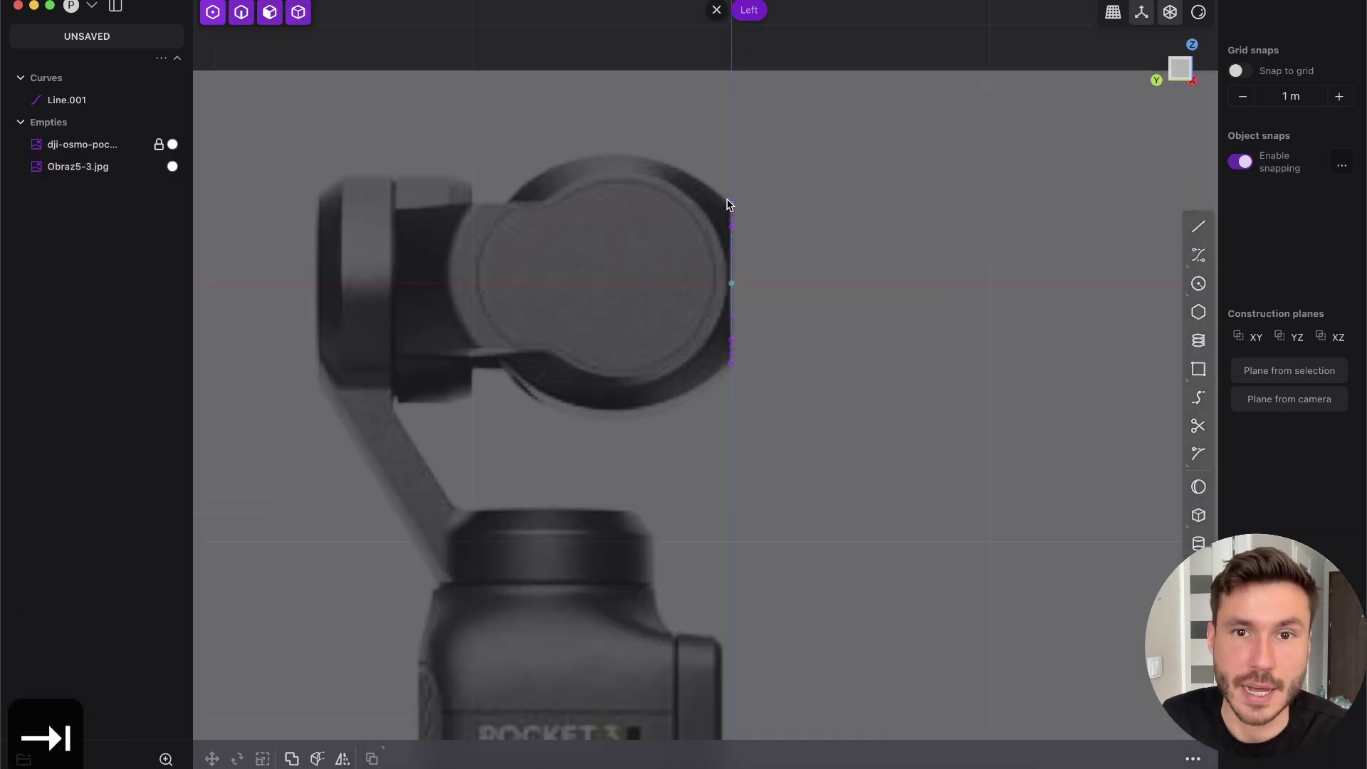
{"action": "key", "text": "Tab"}
Draw a centre circle about 0.82 m in diameter on the horizontal axis, over the round camera head in the side reference
{"action": "scroll", "coordinate": [694, 271], "scroll_direction": "up", "scroll_amount": 3}
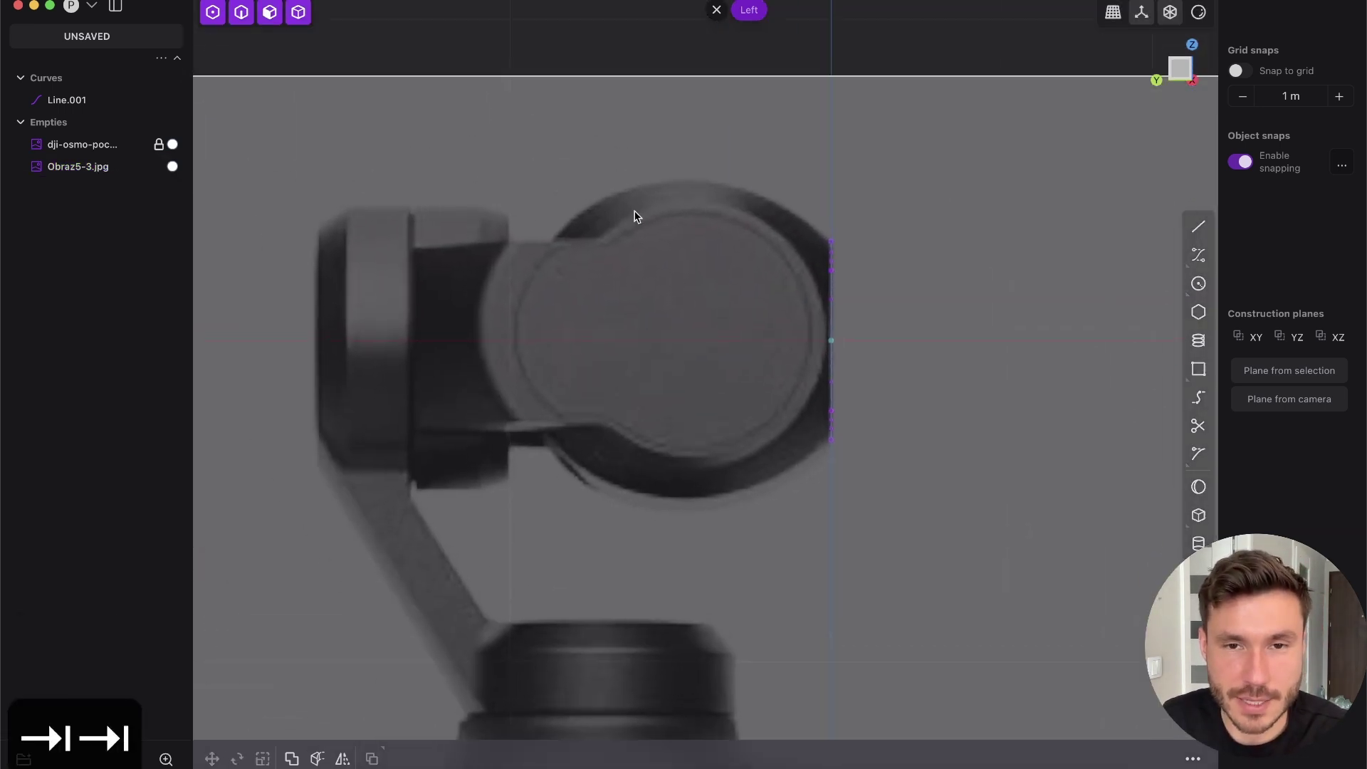
{"action": "scroll", "coordinate": [809, 320], "scroll_direction": "up", "scroll_amount": 3}
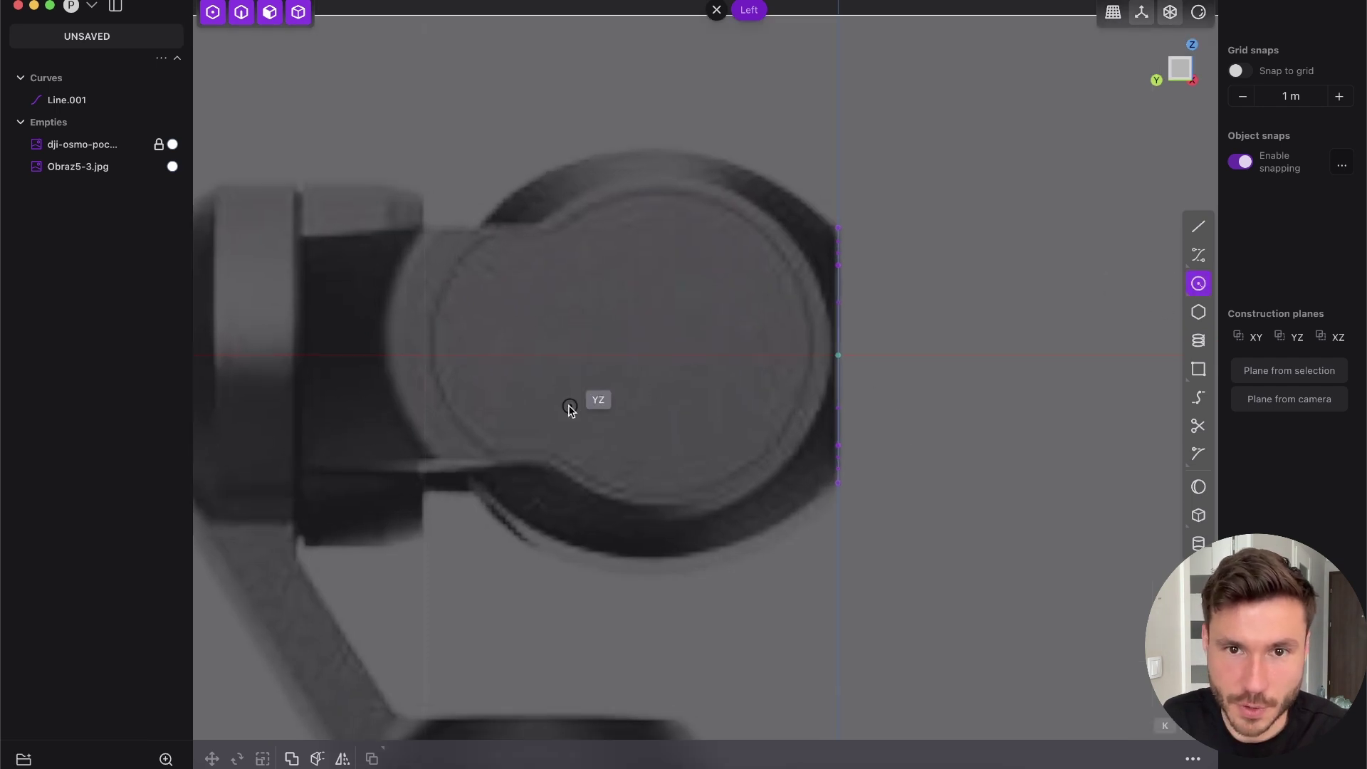
{"action": "left_click", "coordinate": [659, 357]}
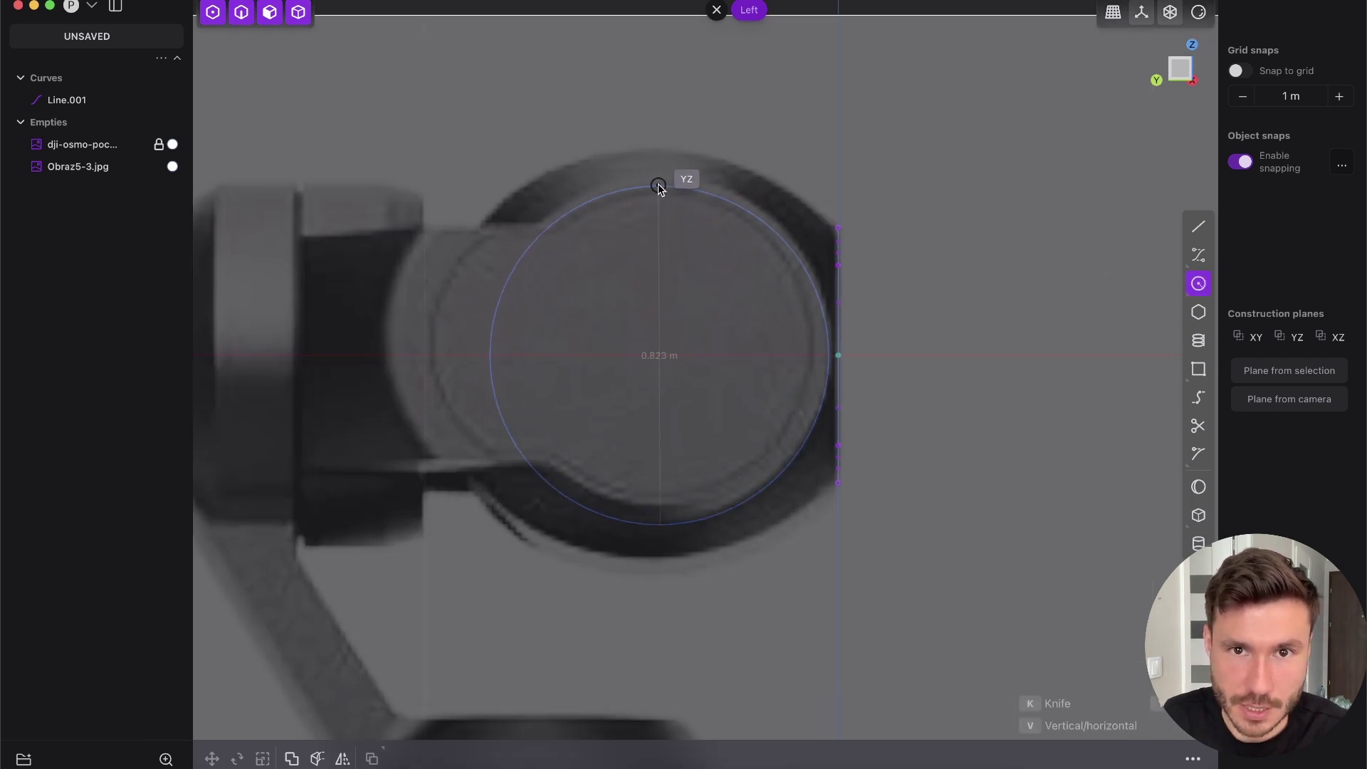
{"action": "scroll", "coordinate": [518, 315], "scroll_direction": "down", "scroll_amount": 3}
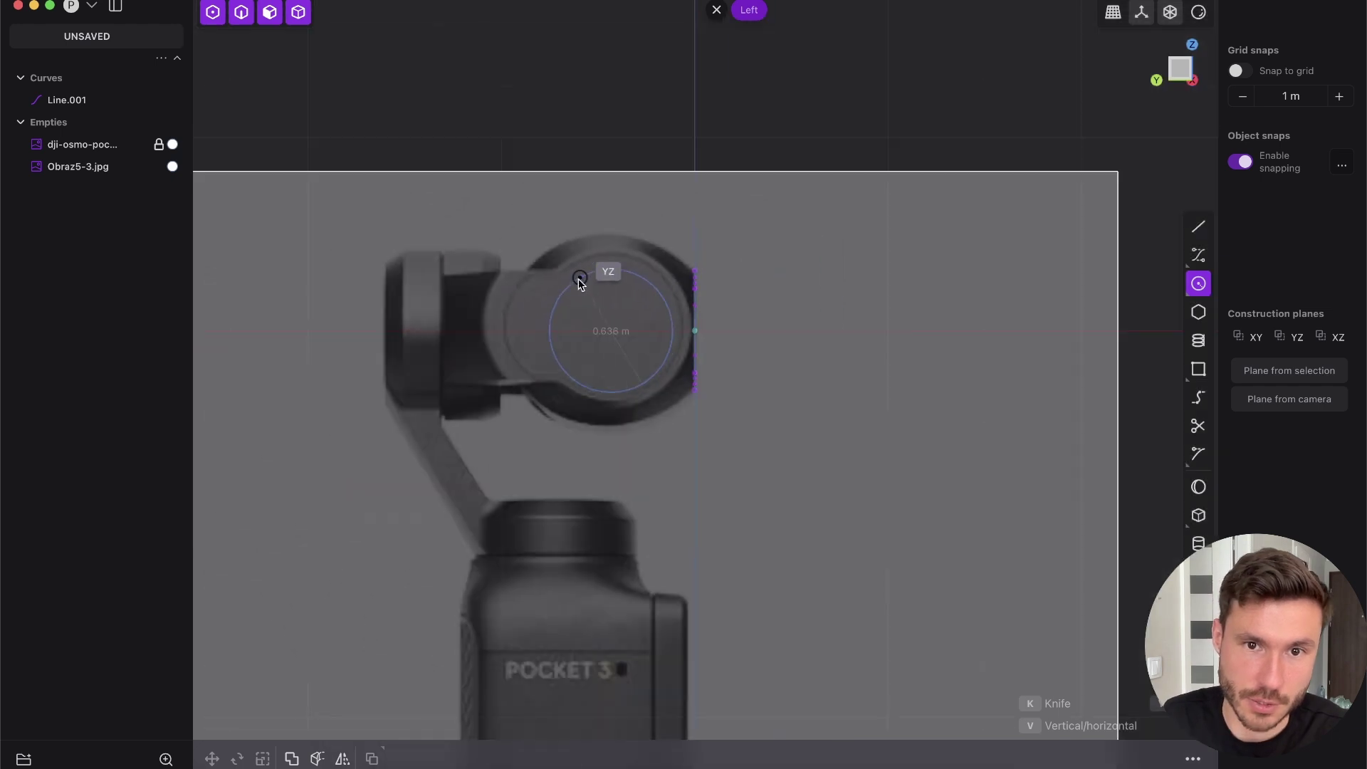
{"action": "scroll", "coordinate": [579, 280], "scroll_direction": "up", "scroll_amount": 5}
{"action": "scroll", "coordinate": [676, 229], "scroll_direction": "up", "scroll_amount": 1}
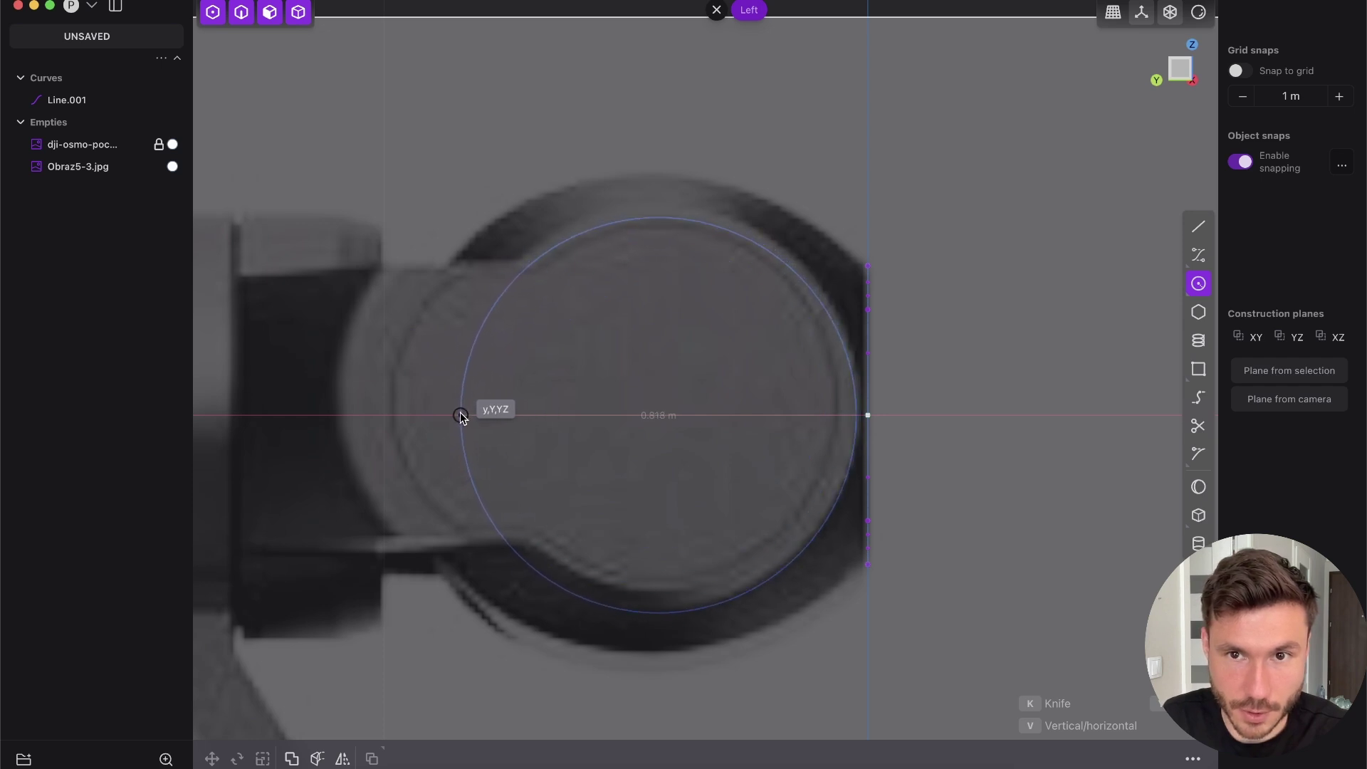
{"action": "left_click", "coordinate": [461, 415]}
{"action": "right_click", "coordinate": [835, 272]}
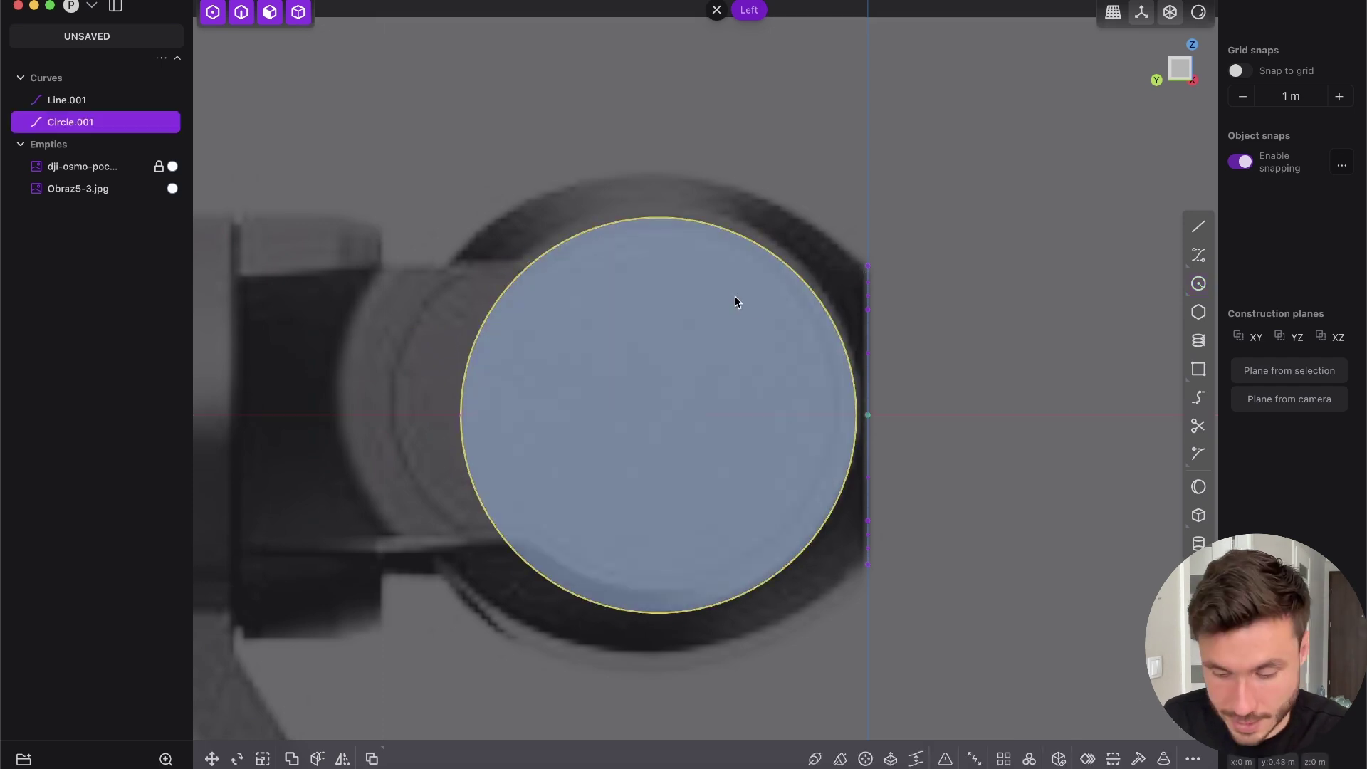
In the Front view, move the circle about -0.46 m along X to the inner edge of the head's side disc
{"action": "key", "text": "KP_1"}
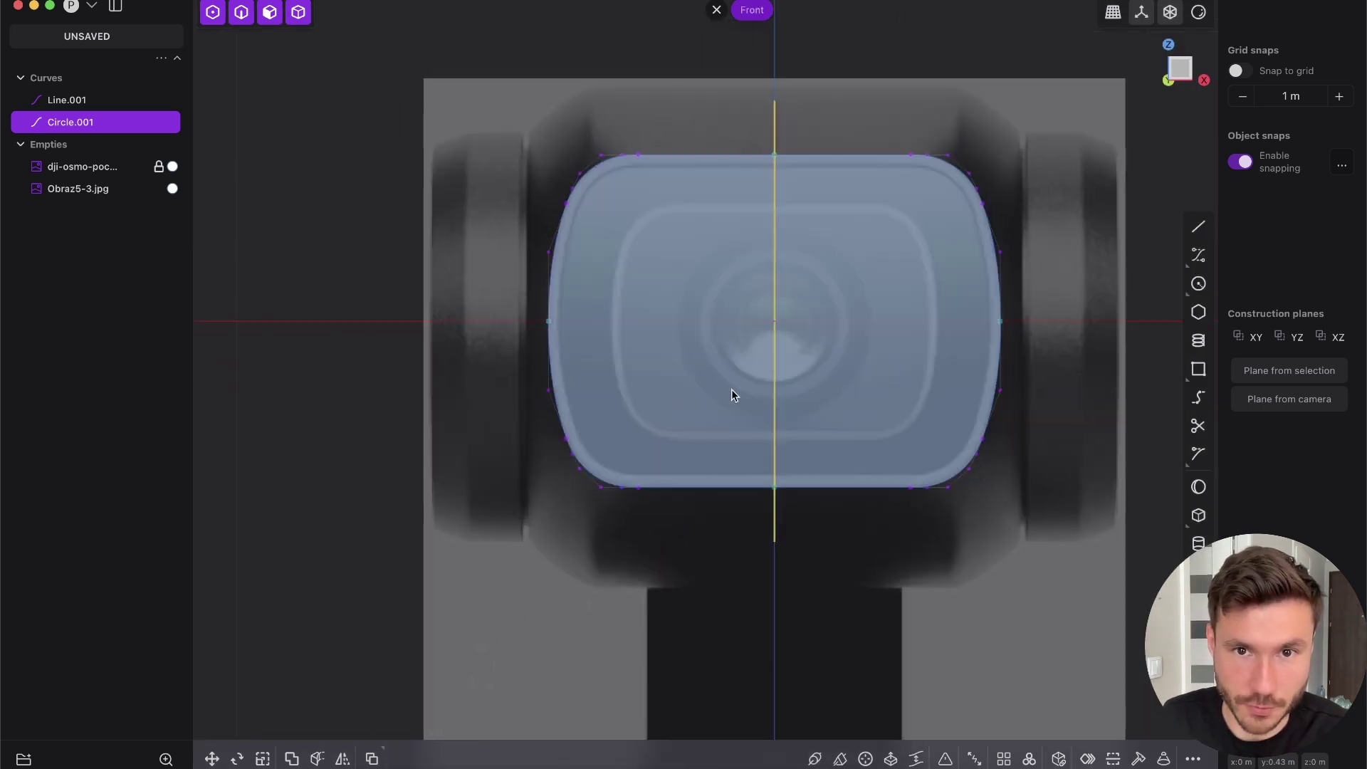
{"action": "key", "text": "g"}
{"action": "left_click_drag", "start_coordinate": [831, 318], "coordinate": [580, 340]}
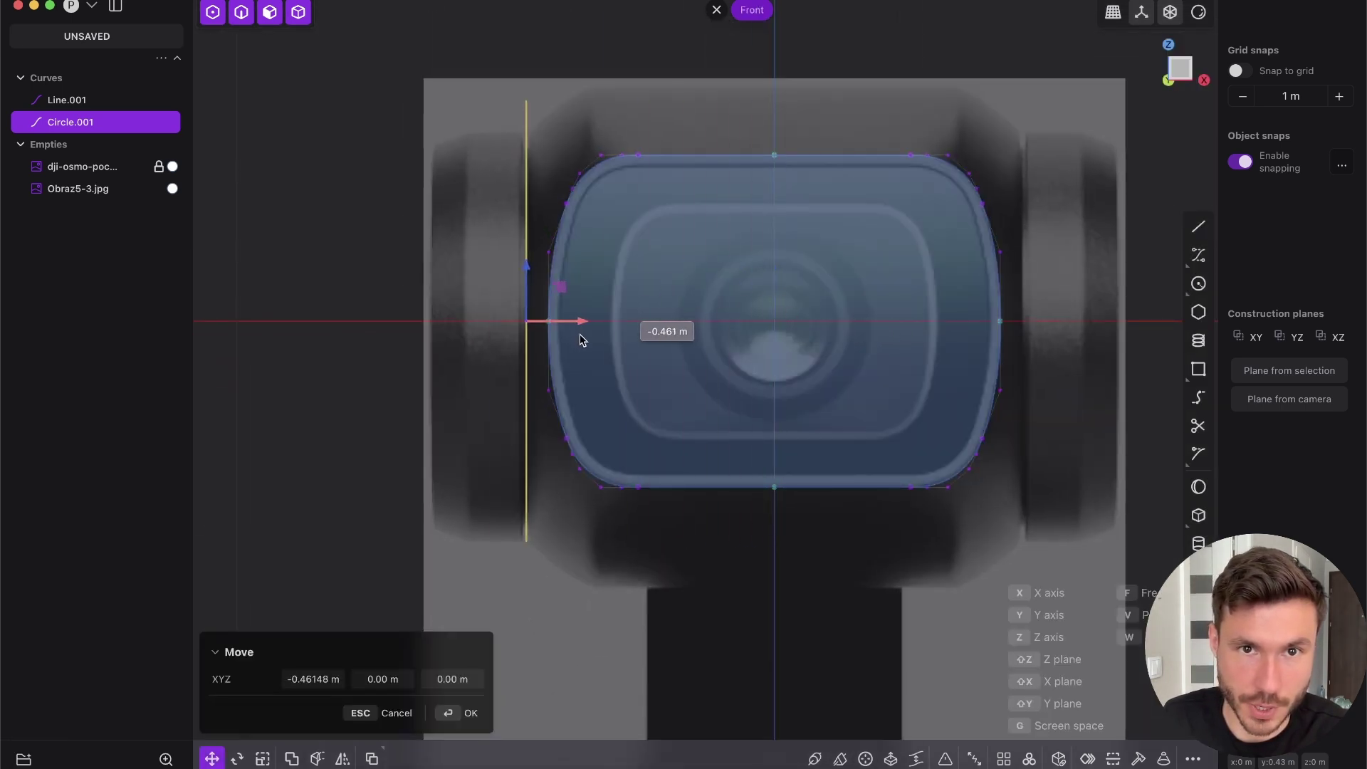
{"action": "left_click", "coordinate": [578, 286]}
Scale the circle down slightly and uniformly to fit the head's side edge in the front reference
{"action": "key", "text": "s"}
{"action": "key", "text": "s"}
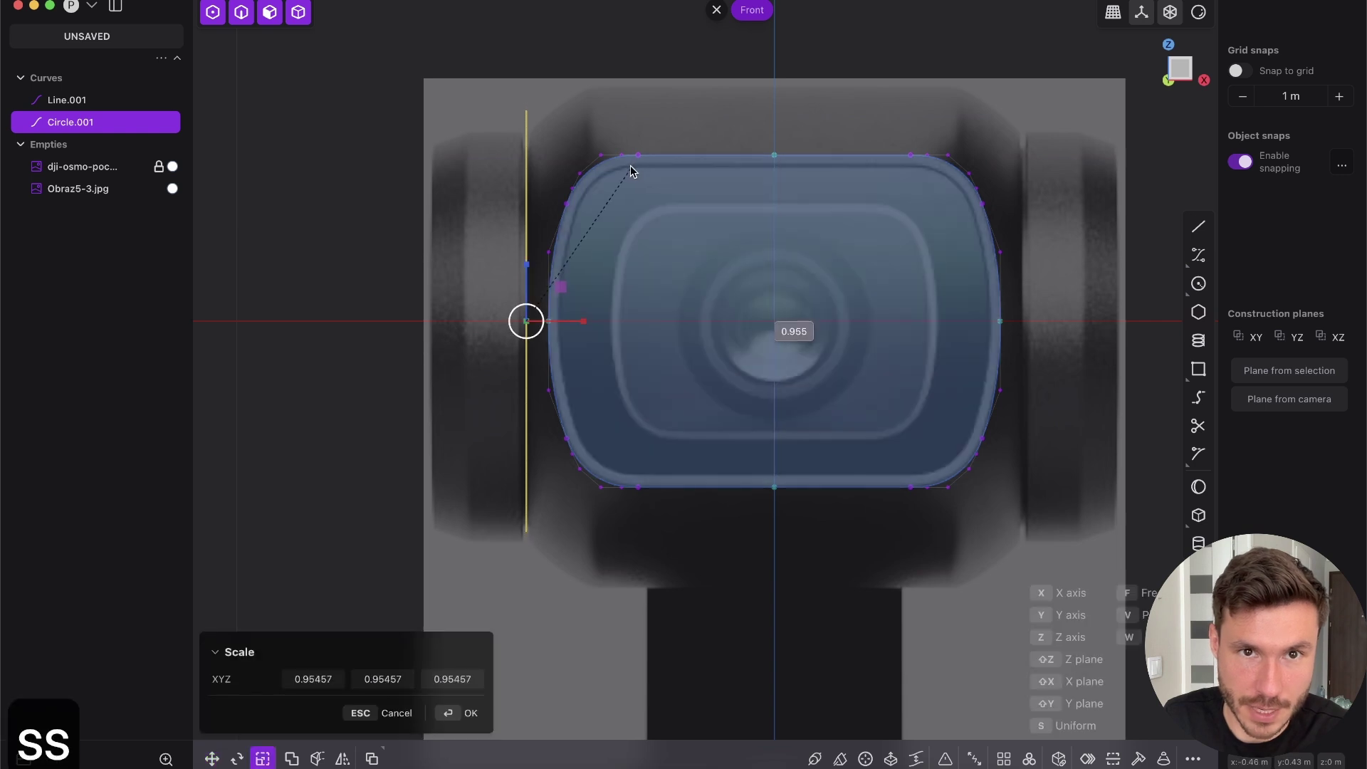
{"action": "key", "text": "s"}
{"action": "key", "text": "s"}
{"action": "left_click", "coordinate": [630, 170]}
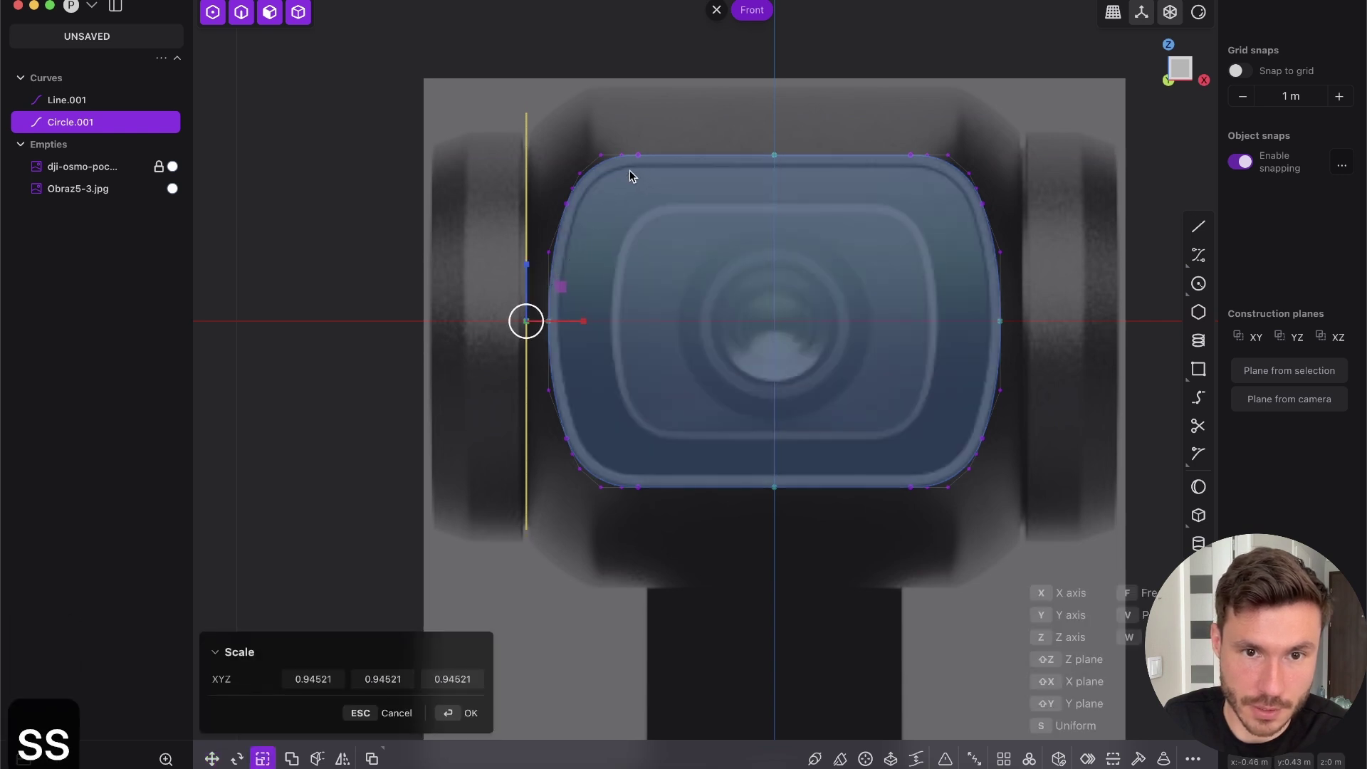
{"action": "key", "text": "s"}
{"action": "key", "text": "s"}
{"action": "left_click", "coordinate": [637, 165]}
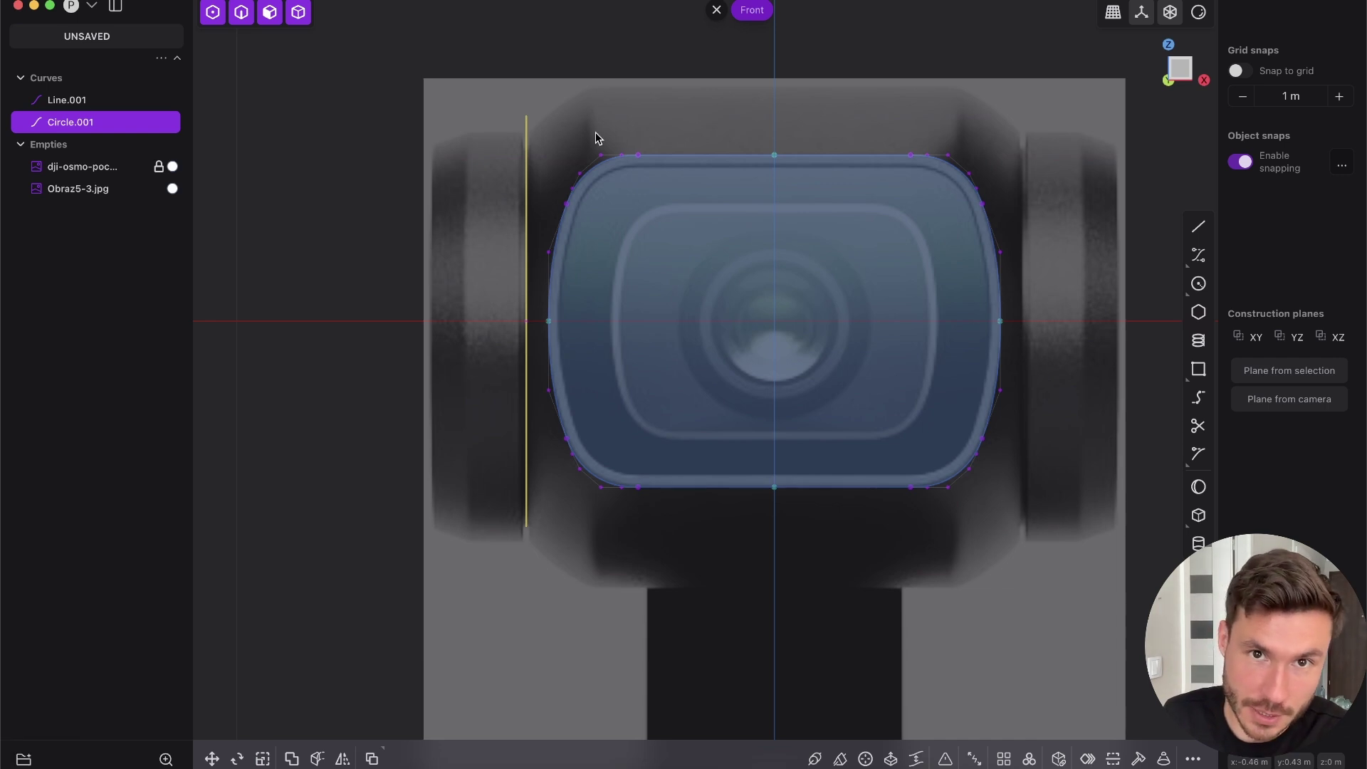
Duplicate the circle about 0.12 m inward along X and scale the copy uniformly to about 1.19
{"action": "key", "text": "shift+d"}
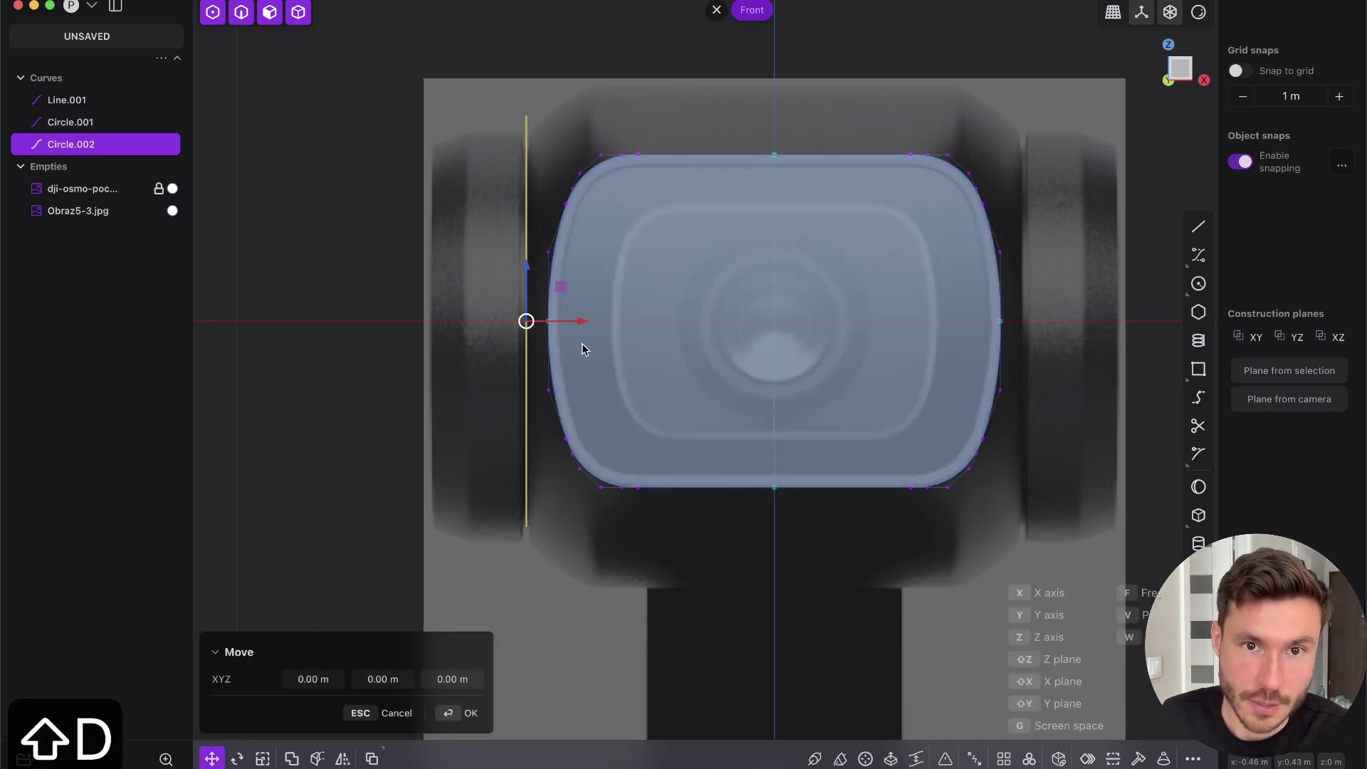
{"action": "left_click", "coordinate": [647, 333]}
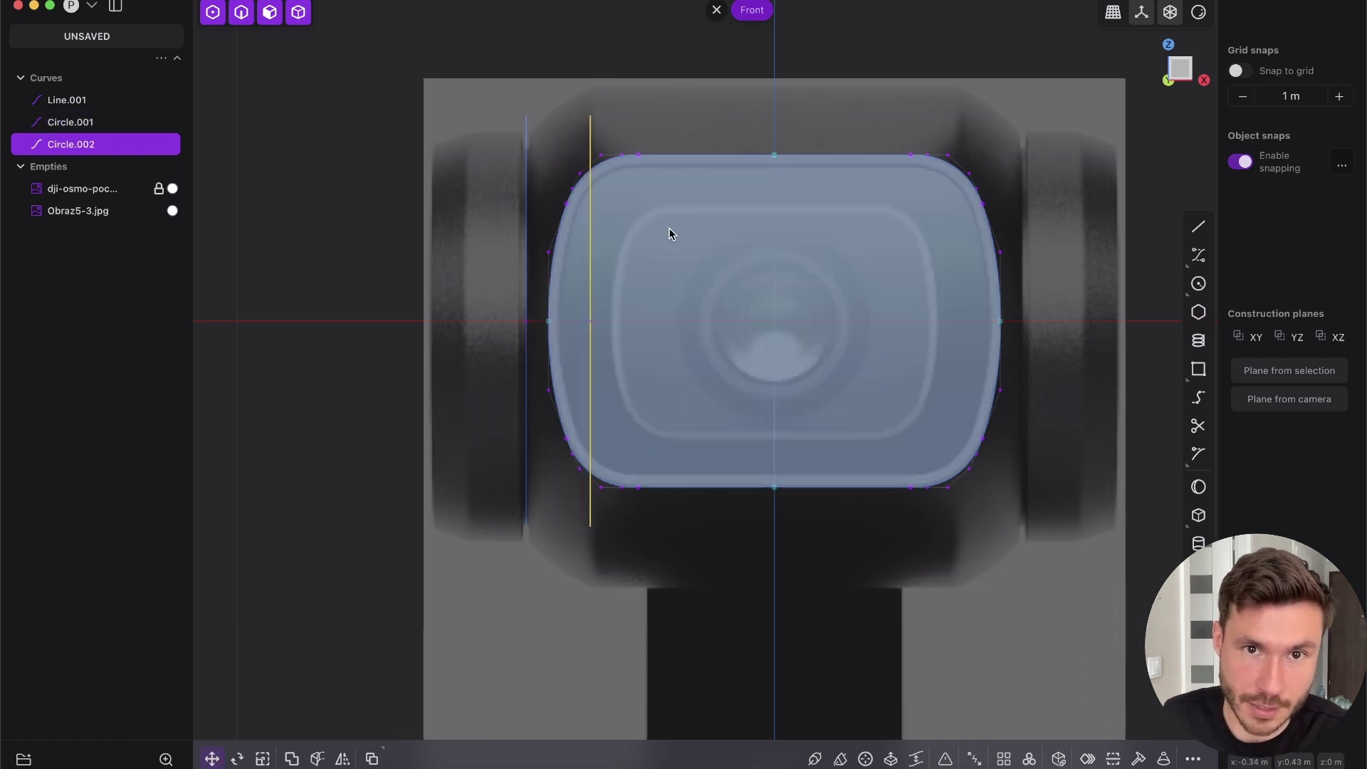
{"action": "key", "text": "s"}
{"action": "key", "text": "s"}
{"action": "key", "text": "s"}
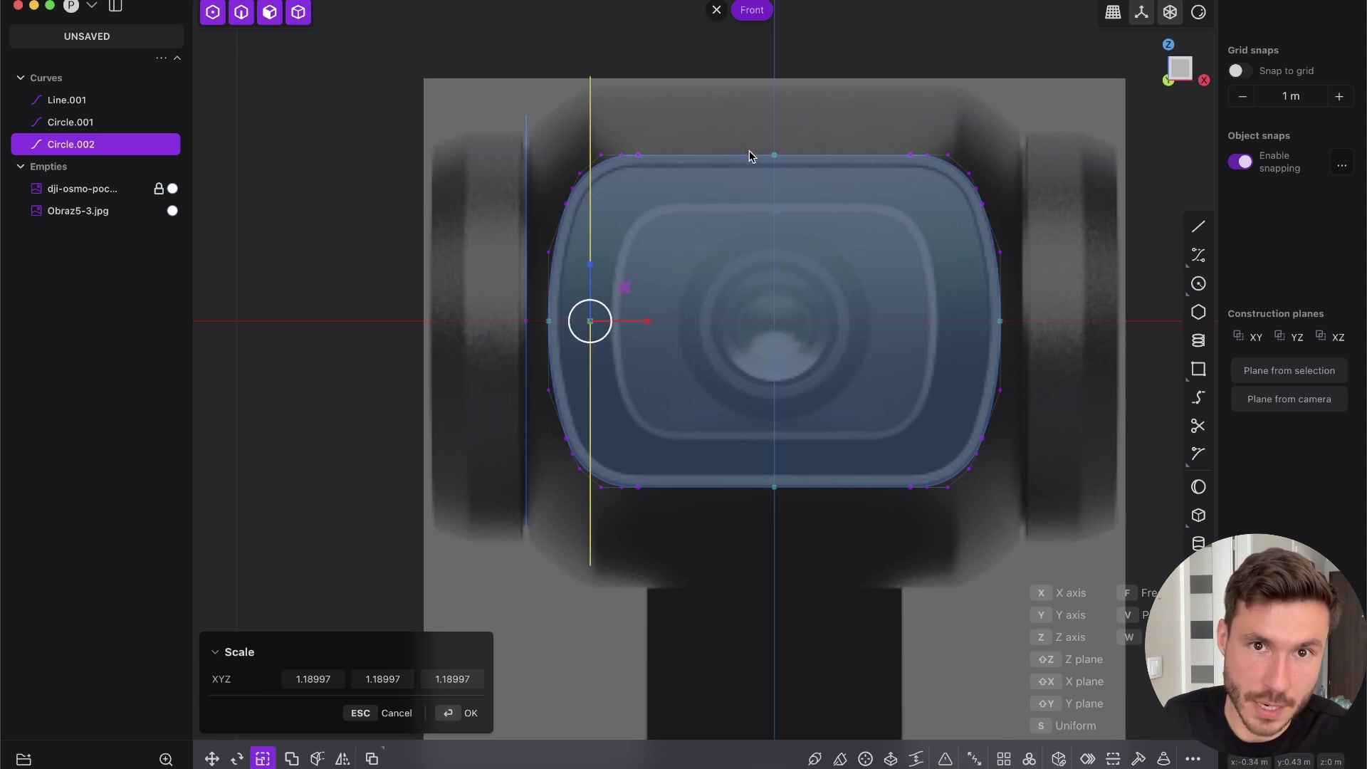
{"action": "left_click", "coordinate": [749, 155]}
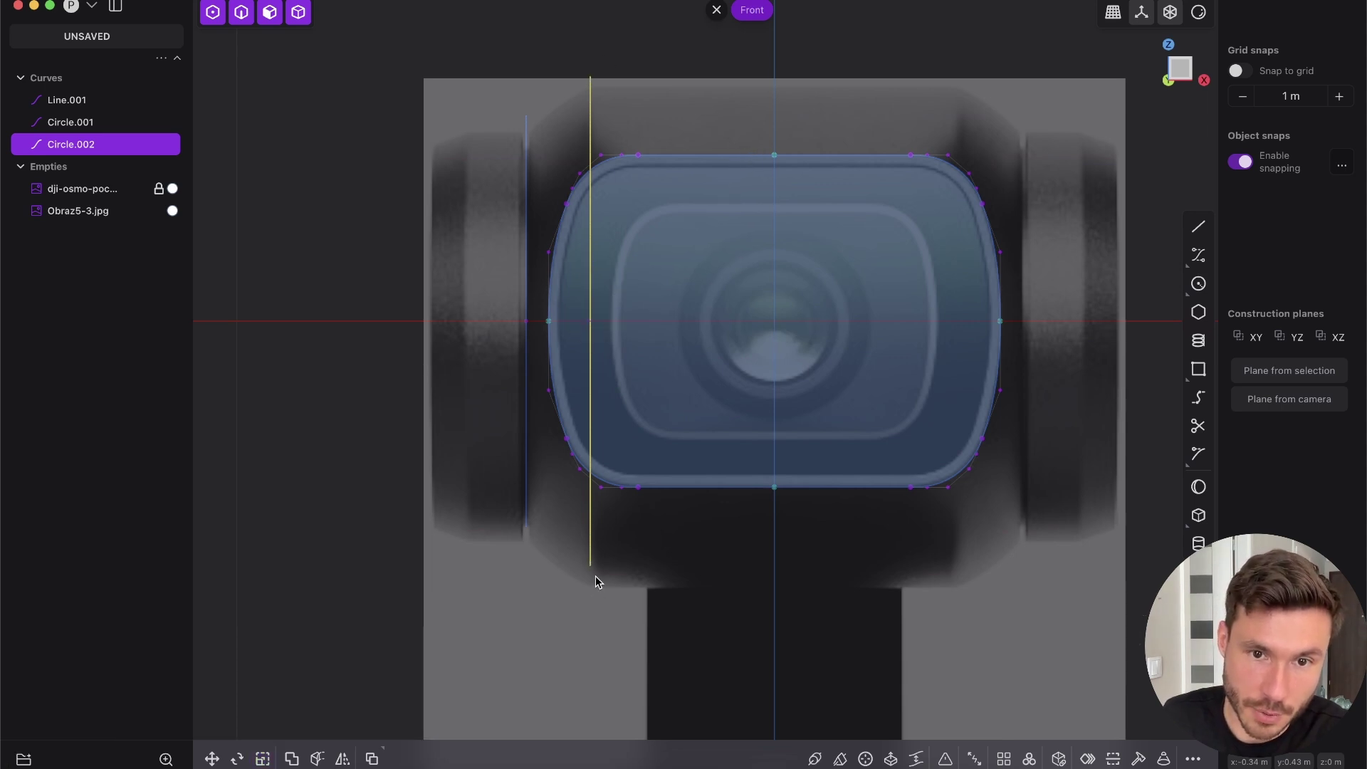
Scale the inner circle up slightly and uniformly to fit the head's outline in the front reference
{"action": "key", "text": "s"}
{"action": "key", "text": "s"}
{"action": "left_click", "coordinate": [762, 151]}
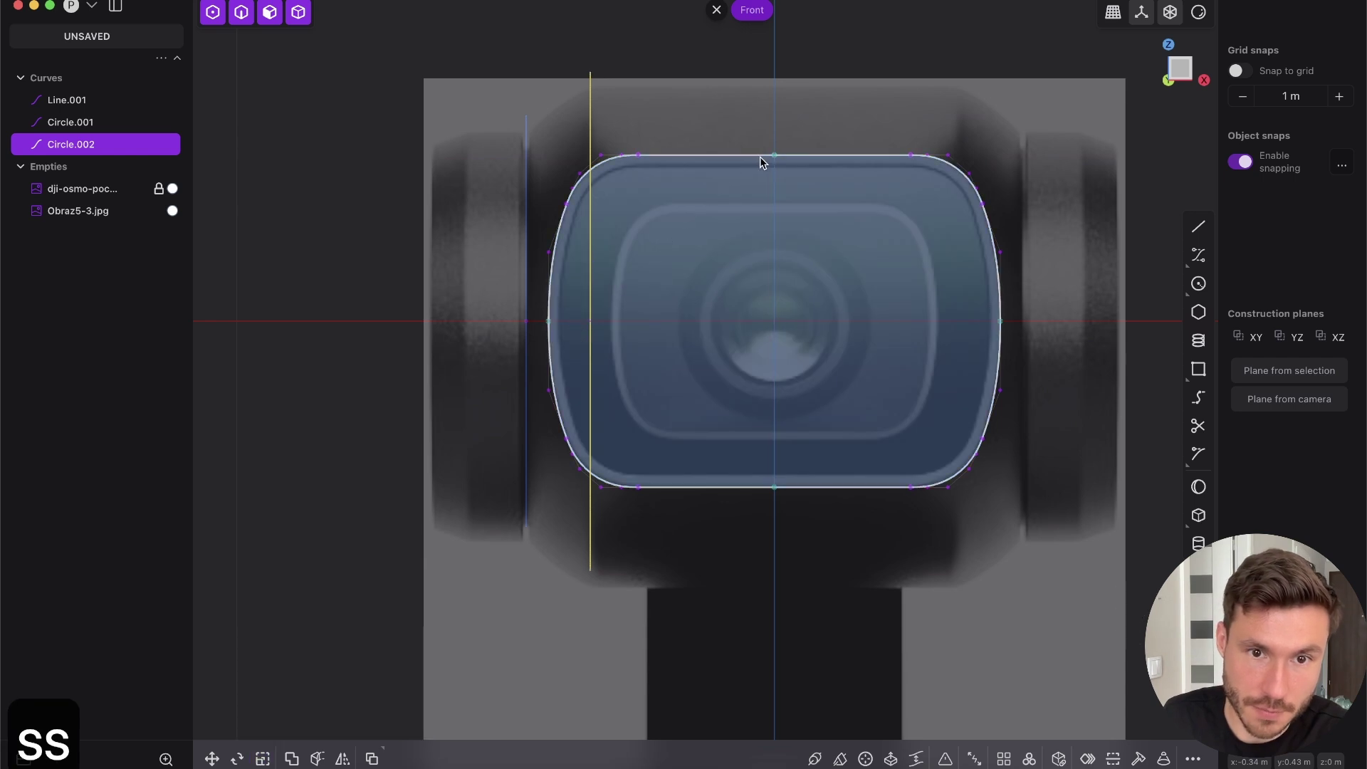
Examine how both circles line up with the round camera head in the side reference
{"action": "scroll", "coordinate": [665, 256], "scroll_direction": "down", "scroll_amount": 5}
{"action": "middle_click_drag", "start_coordinate": [665, 257], "coordinate": [742, 301]}
{"action": "left_click", "coordinate": [1173, 70]}
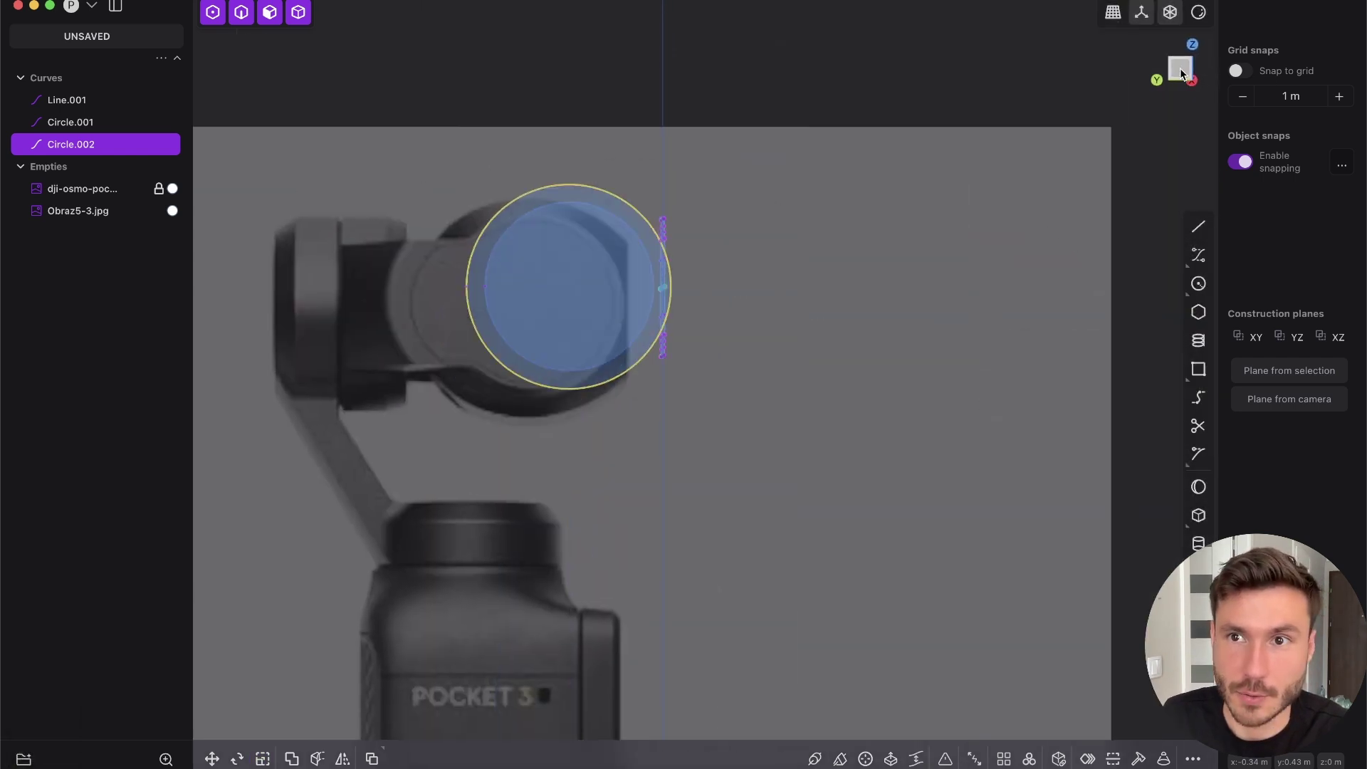
{"action": "scroll", "coordinate": [583, 311], "scroll_direction": "up", "scroll_amount": 4}
{"action": "middle_click_drag", "start_coordinate": [591, 313], "coordinate": [720, 256]}
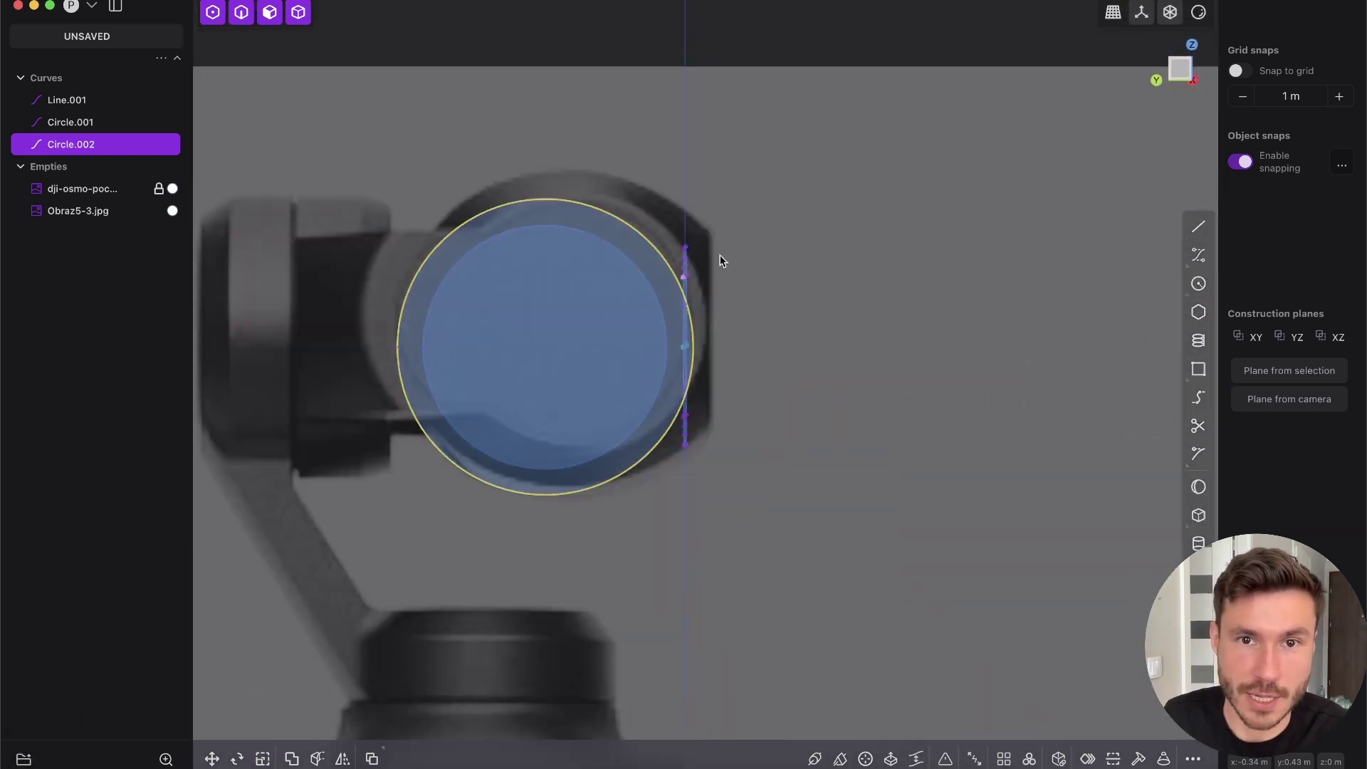
{"action": "left_click", "coordinate": [1175, 71]}
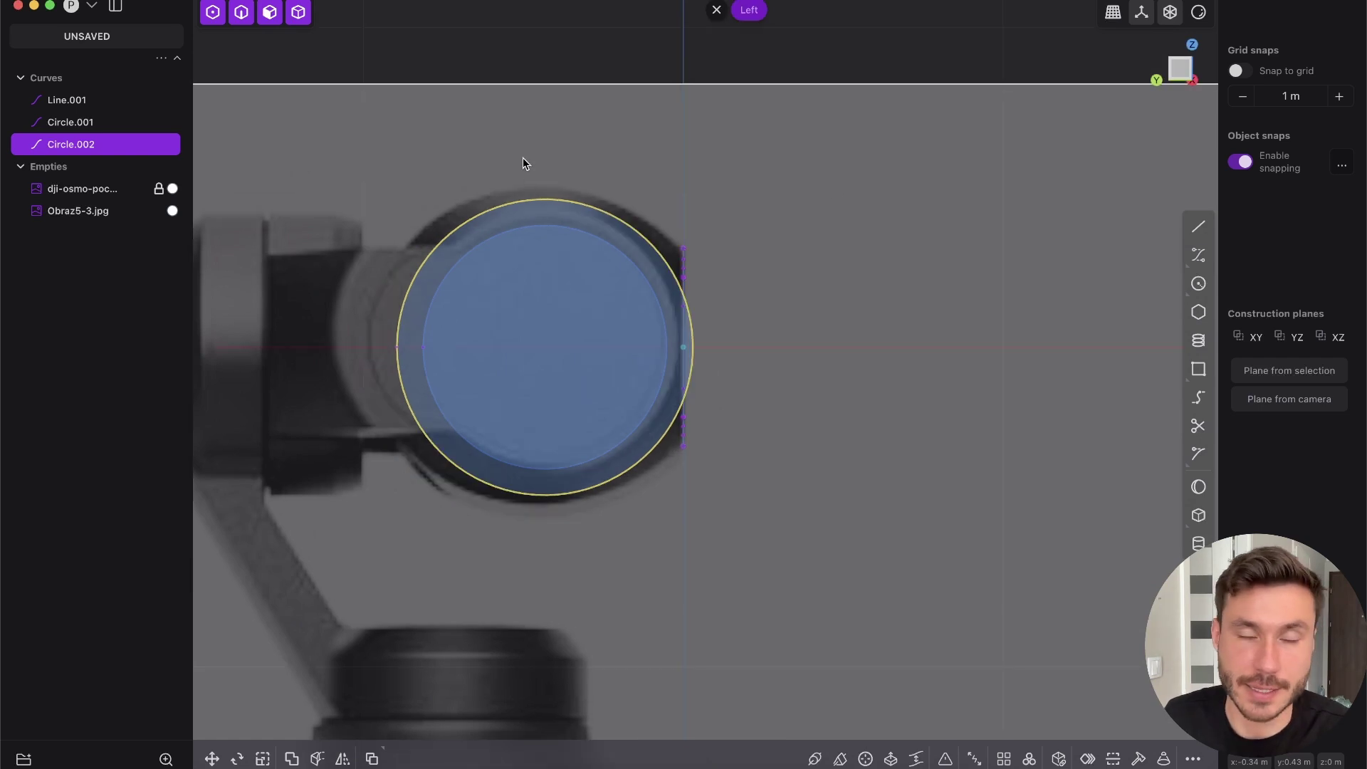
{"action": "scroll", "coordinate": [461, 388], "scroll_direction": "down", "scroll_amount": 2}
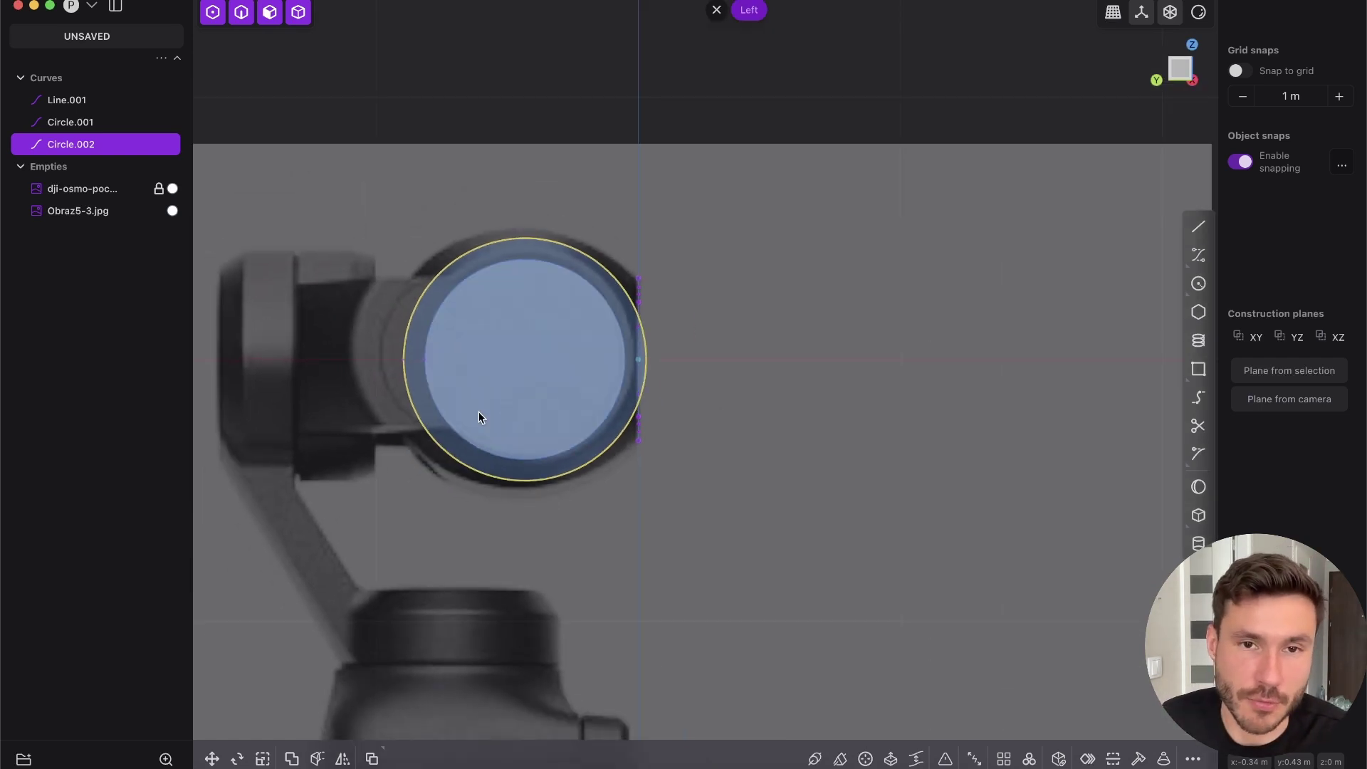
{"action": "middle_click_drag", "start_coordinate": [479, 418], "coordinate": [591, 432]}
In the Front view, duplicate the larger circle along X and snap the copy to the head's vertical centre axis
{"action": "left_click", "coordinate": [1179, 73]}
{"action": "key", "text": "shift+d"}
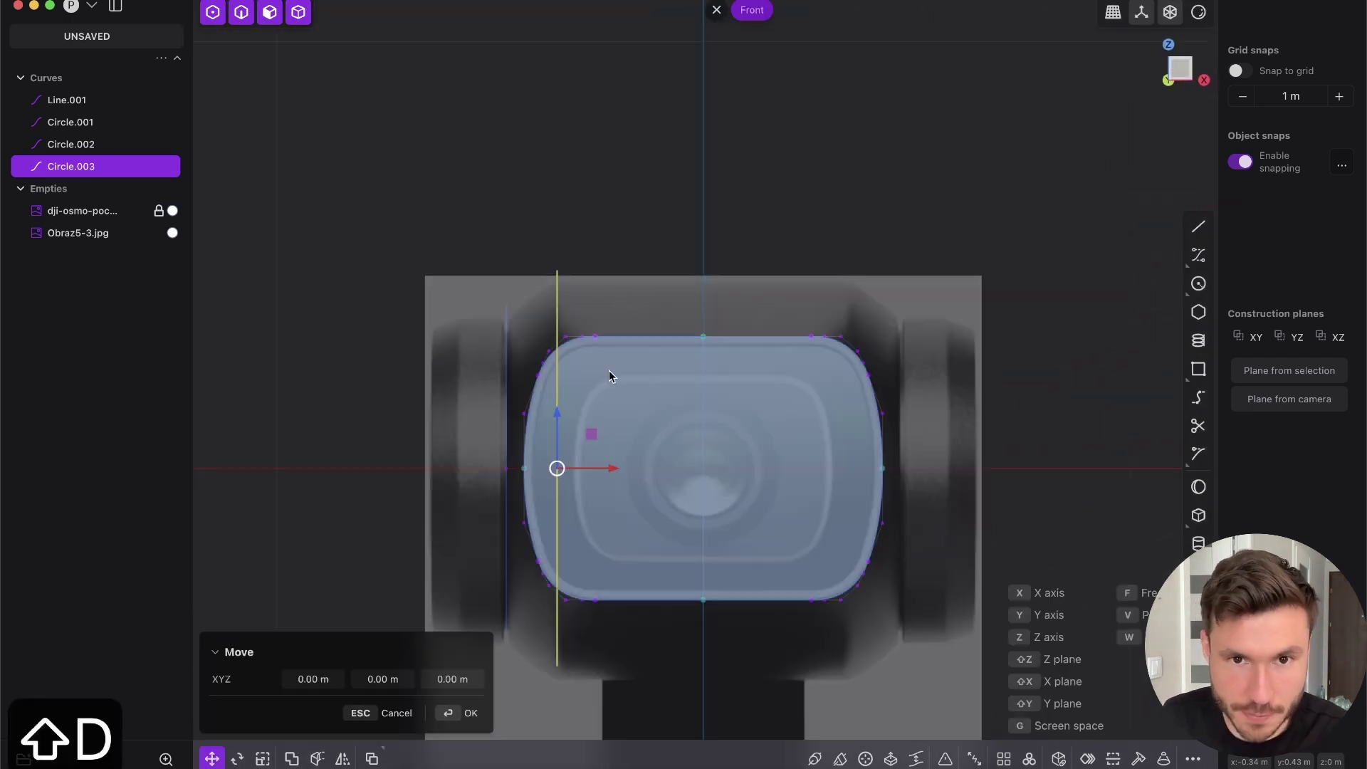
{"action": "left_click_drag", "start_coordinate": [614, 467], "coordinate": [714, 285]}
{"action": "left_click_drag", "start_coordinate": [701, 180], "coordinate": [709, 226]}
{"action": "right_click", "coordinate": [709, 226]}
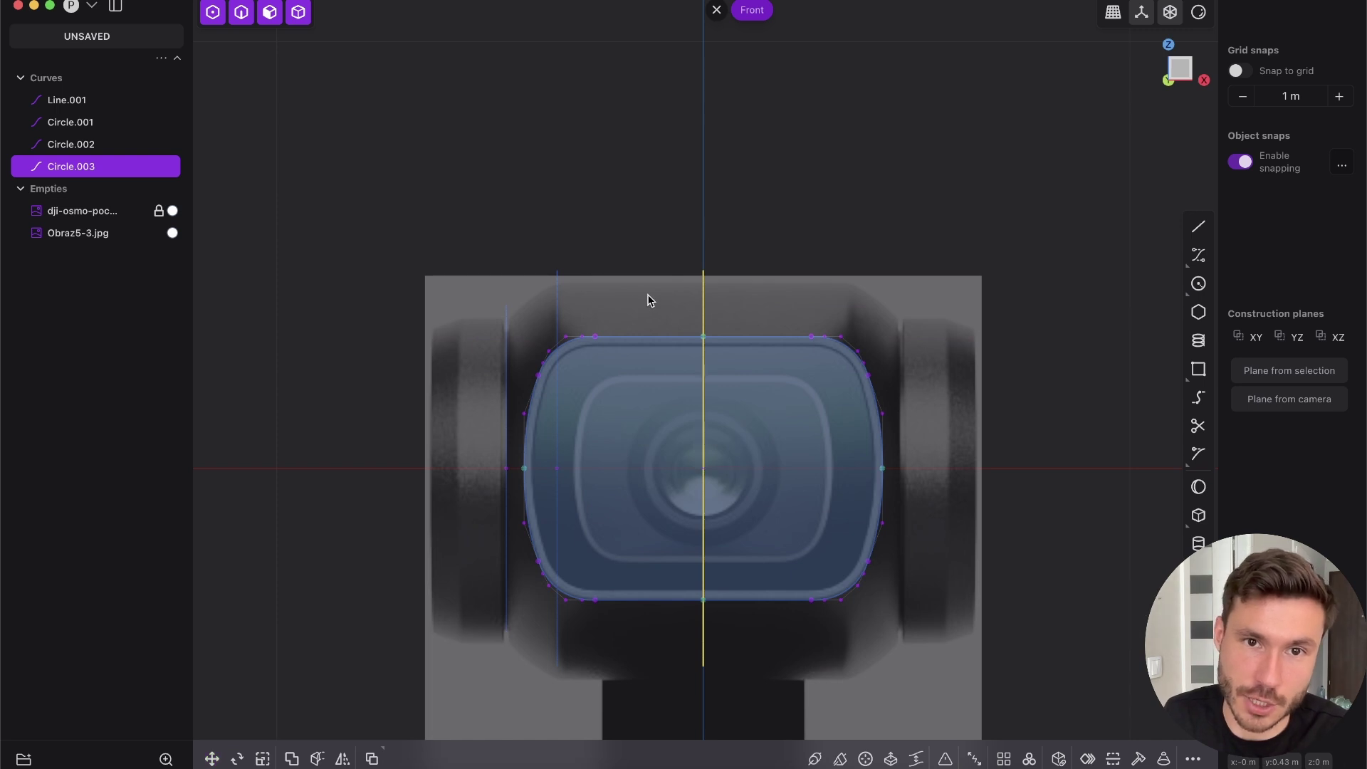
Loft a surface between the two equally large circles, from the head's centre plane to the shoulder
{"action": "scroll", "coordinate": [648, 301], "scroll_direction": "down", "scroll_amount": 3}
{"action": "middle_click_drag", "start_coordinate": [658, 336], "coordinate": [747, 207], "text": "shift"}
{"action": "scroll", "coordinate": [653, 249], "scroll_direction": "up", "scroll_amount": 2}
{"action": "left_click", "coordinate": [698, 217]}
{"action": "key", "text": "2"}
{"action": "middle_click_drag", "start_coordinate": [677, 175], "coordinate": [750, 206], "text": "shift"}
{"action": "key", "text": "2"}
{"action": "left_click", "coordinate": [766, 260]}
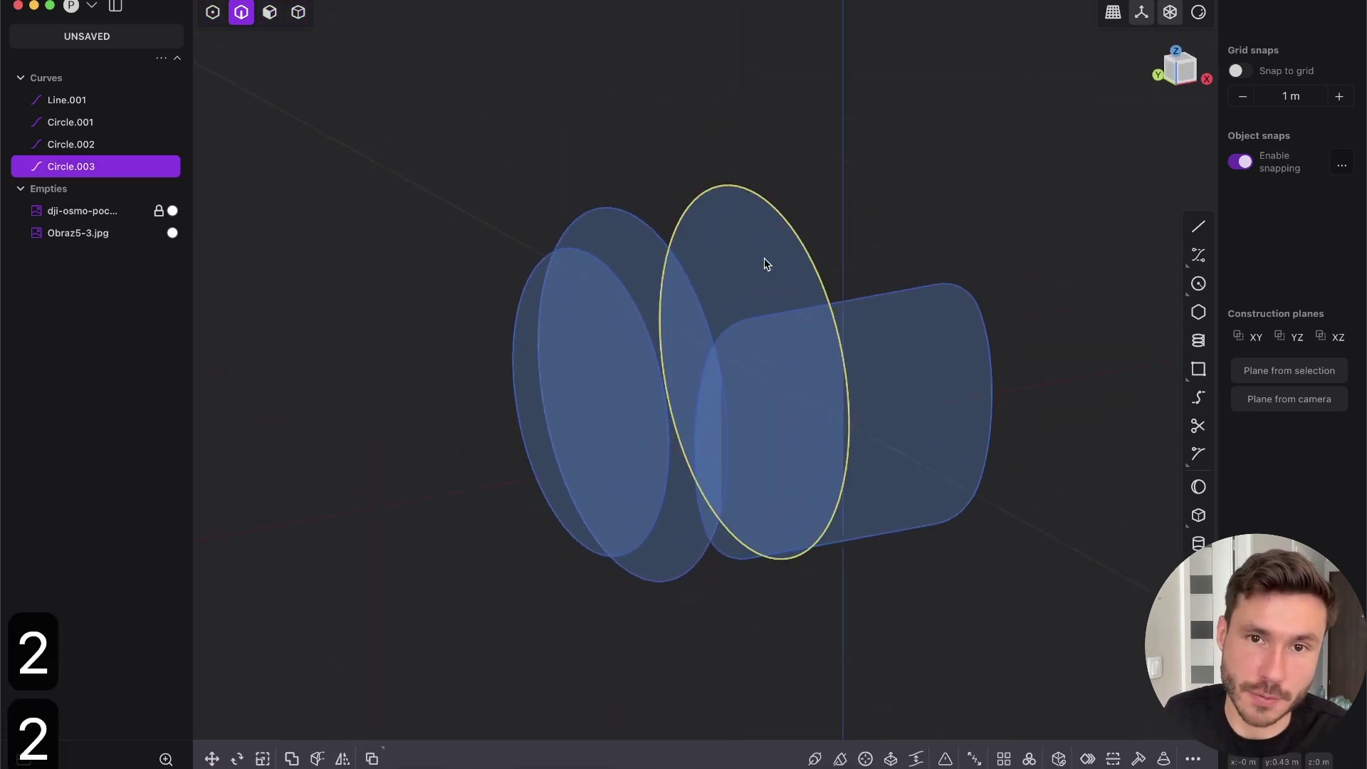
{"action": "left_click", "coordinate": [650, 227]}
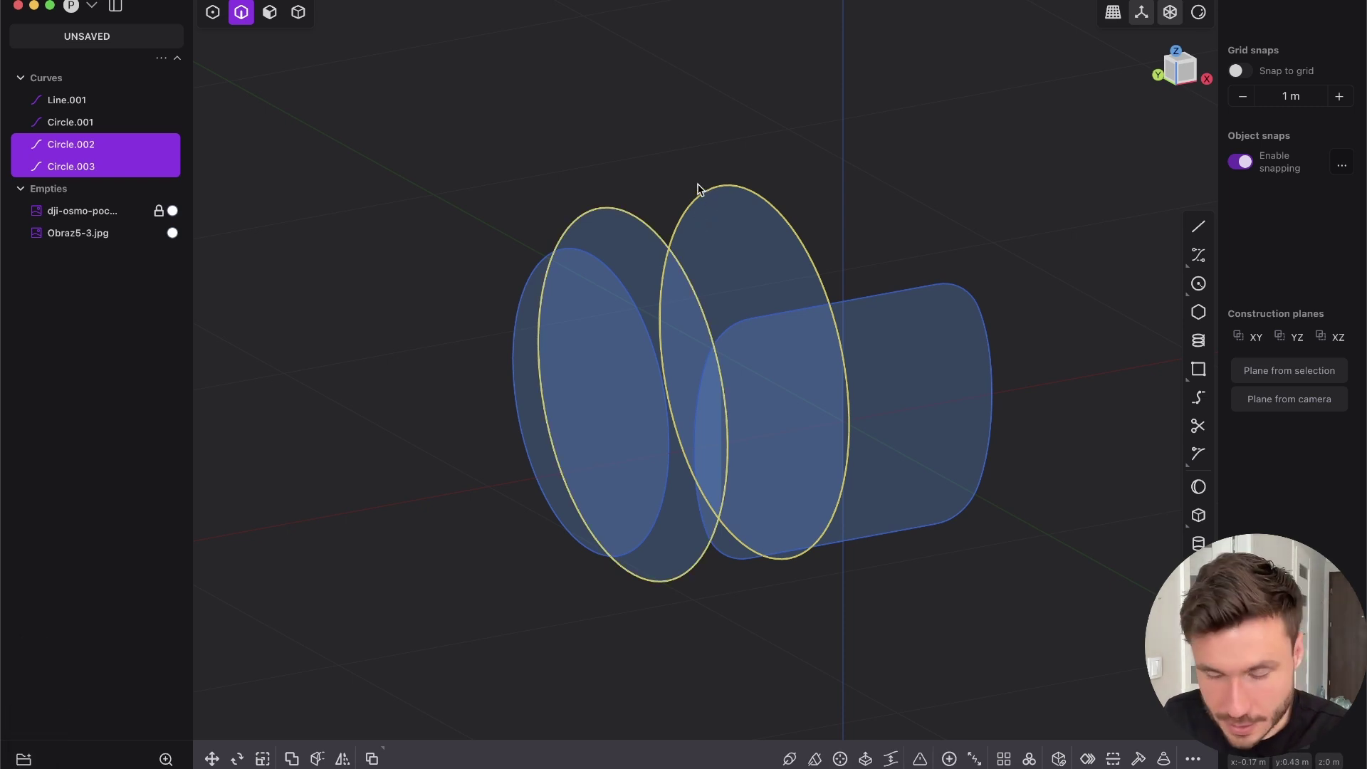
{"action": "key", "text": "l"}
{"action": "right_click", "coordinate": [738, 228]}
{"action": "key", "text": "2"}
{"action": "left_click", "coordinate": [644, 232]}
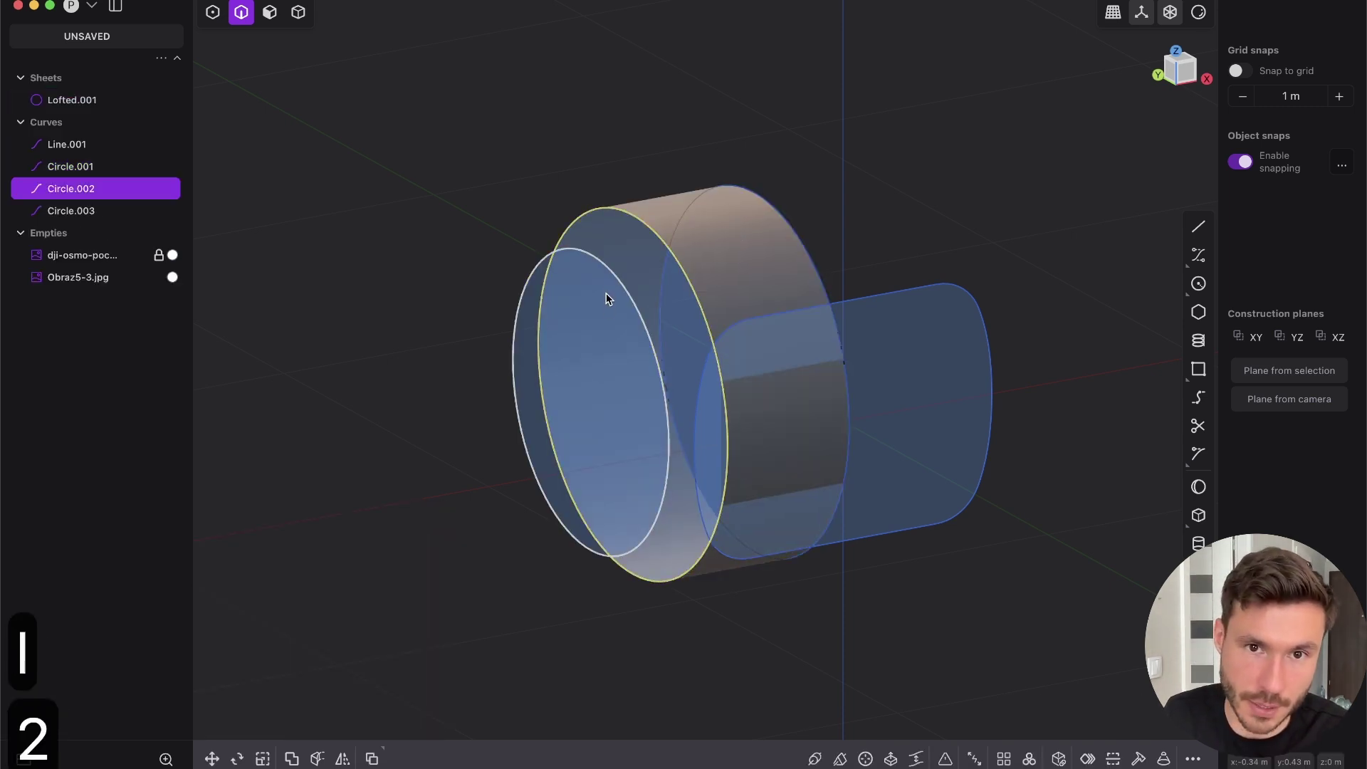
{"action": "left_click", "coordinate": [606, 297]}
{"action": "middle_click_drag", "start_coordinate": [675, 331], "coordinate": [720, 310]}
{"action": "scroll", "coordinate": [527, 318], "scroll_direction": "up", "scroll_amount": 5}
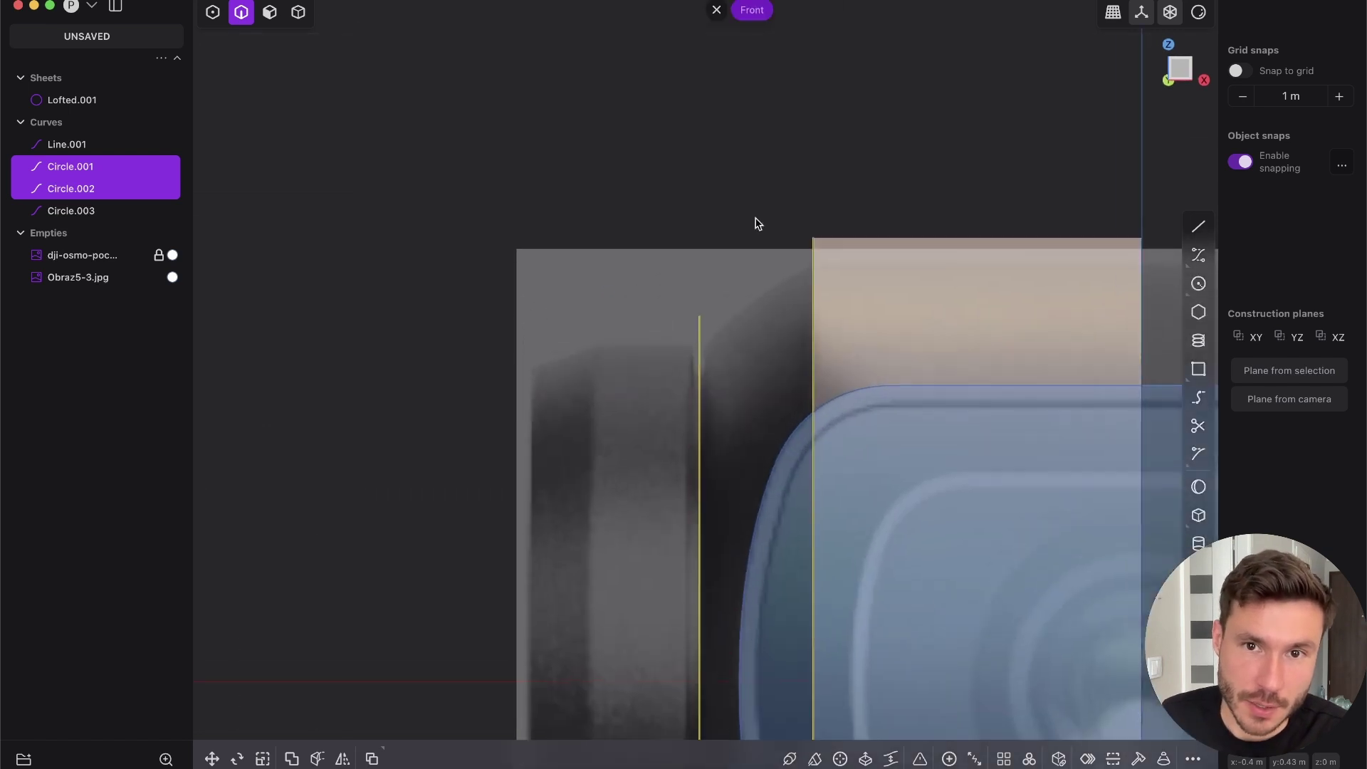
{"action": "key", "text": "2"}
{"action": "left_click", "coordinate": [814, 285]}
{"action": "left_click", "coordinate": [700, 399]}
{"action": "key", "text": "l"}
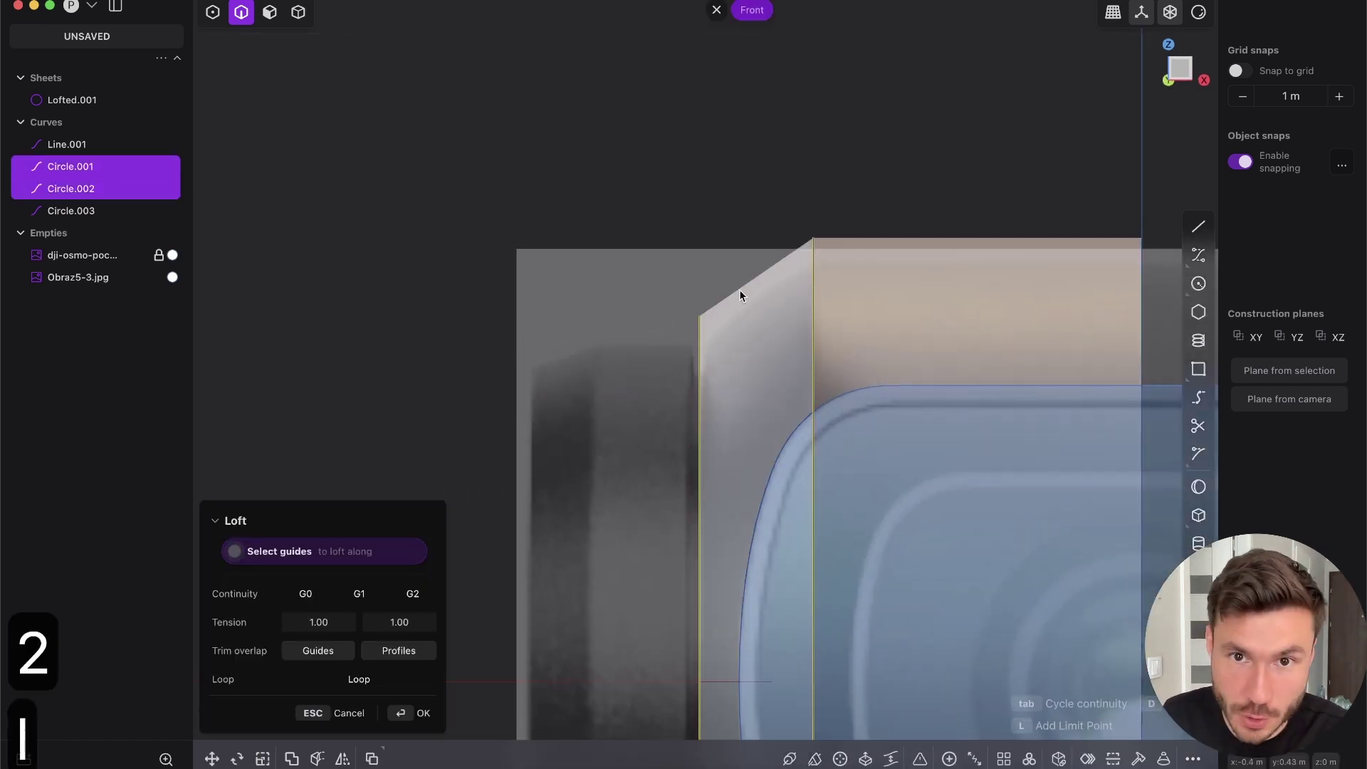
{"action": "key", "text": "Escape"}
{"action": "scroll", "coordinate": [763, 319], "scroll_direction": "up", "scroll_amount": 2}
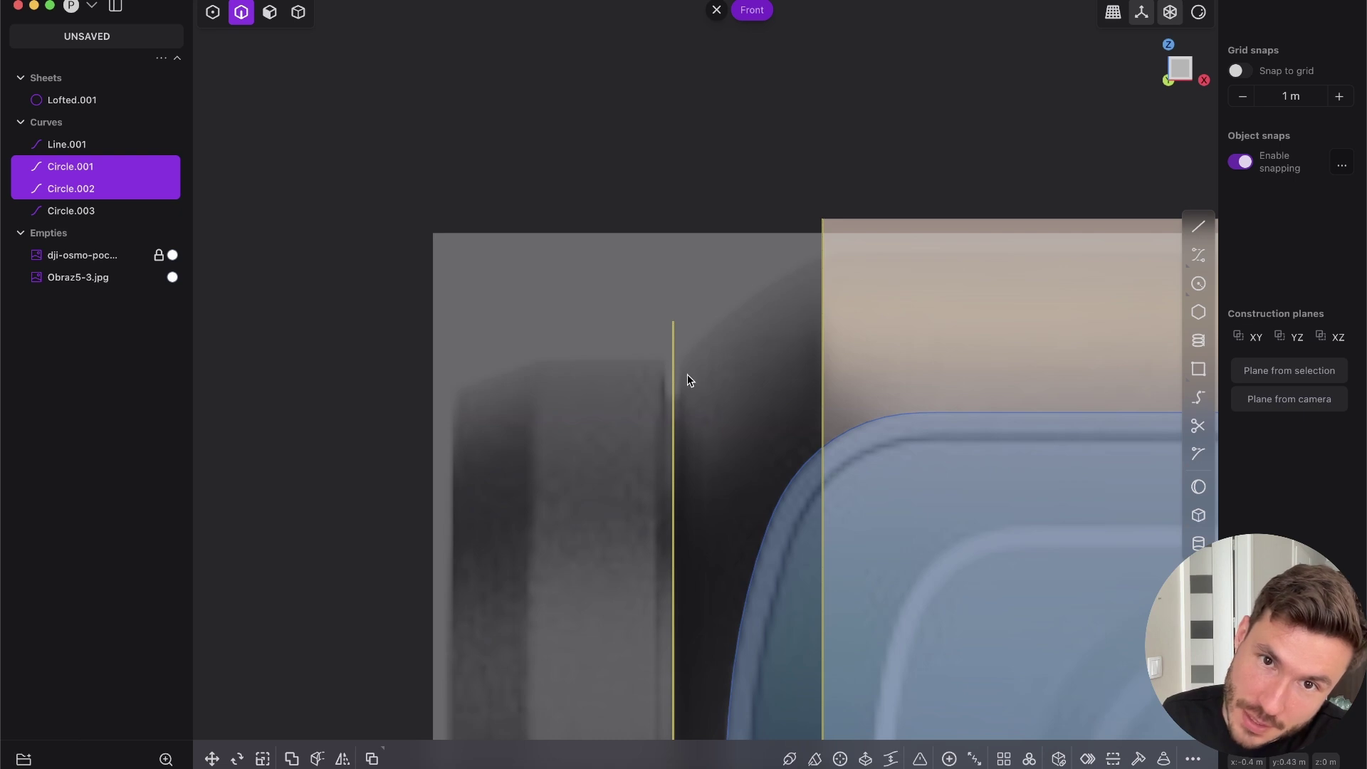
Draw a straight line connecting the small outer circle to the open rim of the lofted ring
{"action": "left_click", "coordinate": [793, 204]}
{"action": "middle_click_drag", "start_coordinate": [750, 270], "coordinate": [846, 283]}
{"action": "scroll", "coordinate": [786, 233], "scroll_direction": "up", "scroll_amount": 5}
{"action": "middle_click_drag", "start_coordinate": [758, 256], "coordinate": [798, 250]}
{"action": "key", "text": "shift+a"}
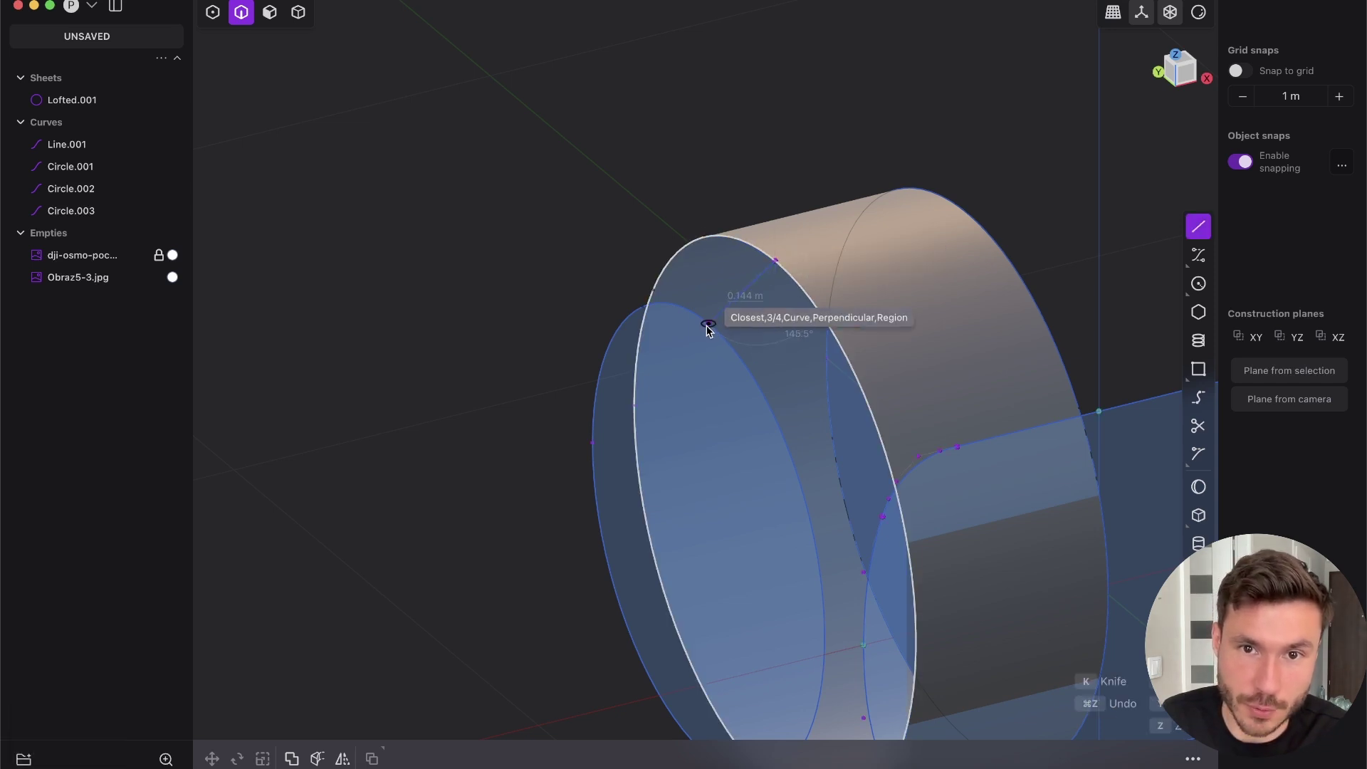
{"action": "left_click", "coordinate": [706, 323]}
{"action": "left_click", "coordinate": [775, 262]}
{"action": "mouse_move", "coordinate": [792, 261]}
{"action": "middle_mouse_down"}
{"action": "mouse_move", "coordinate": [865, 258]}
{"action": "mouse_move", "coordinate": [964, 214]}
{"action": "mouse_move", "coordinate": [824, 223]}
{"action": "middle_mouse_up"}
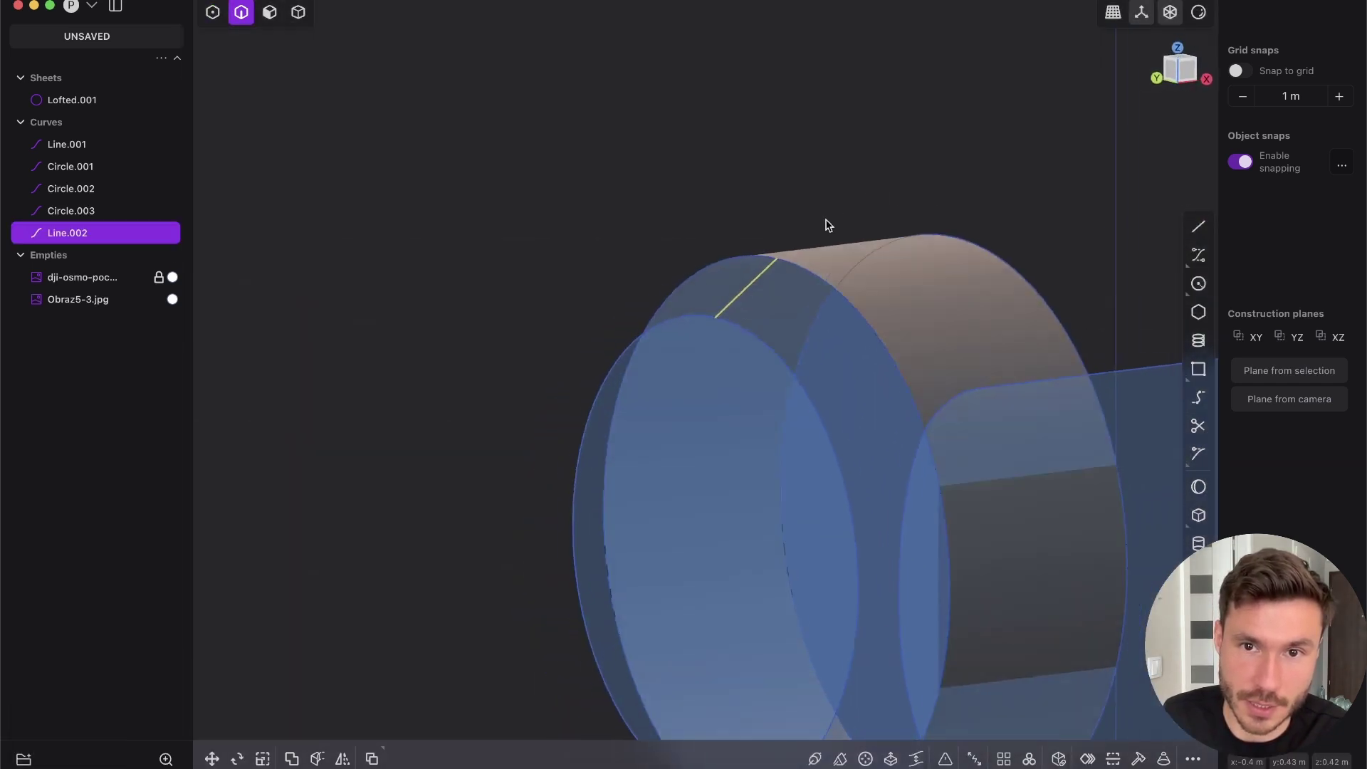
In the Front view, pull the connecting line's midpoint outward to bend it like the head's rounded shoulder
{"action": "left_click", "coordinate": [1176, 75]}
{"action": "scroll", "coordinate": [741, 313], "scroll_direction": "up", "scroll_amount": 3}
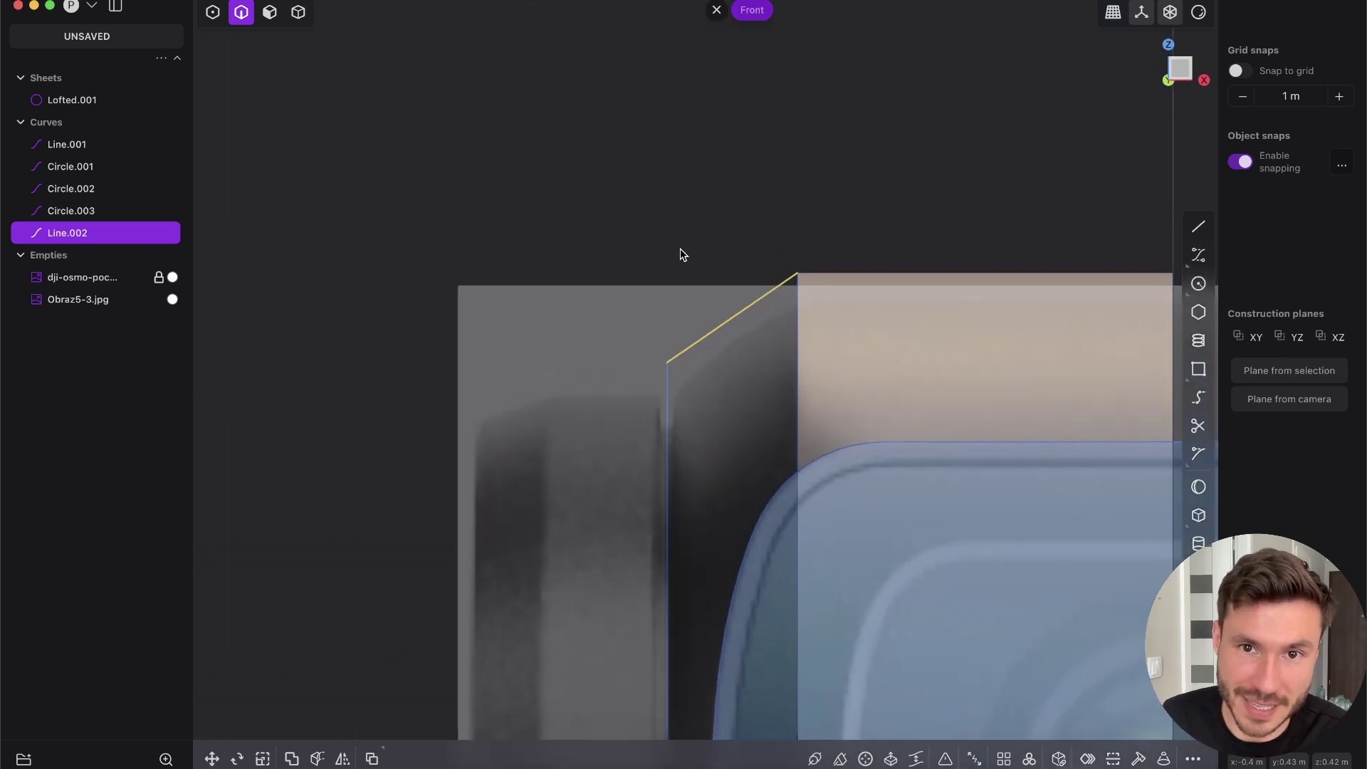
{"action": "key", "text": "shift+s"}
{"action": "scroll", "coordinate": [724, 283], "scroll_direction": "up", "scroll_amount": 2}
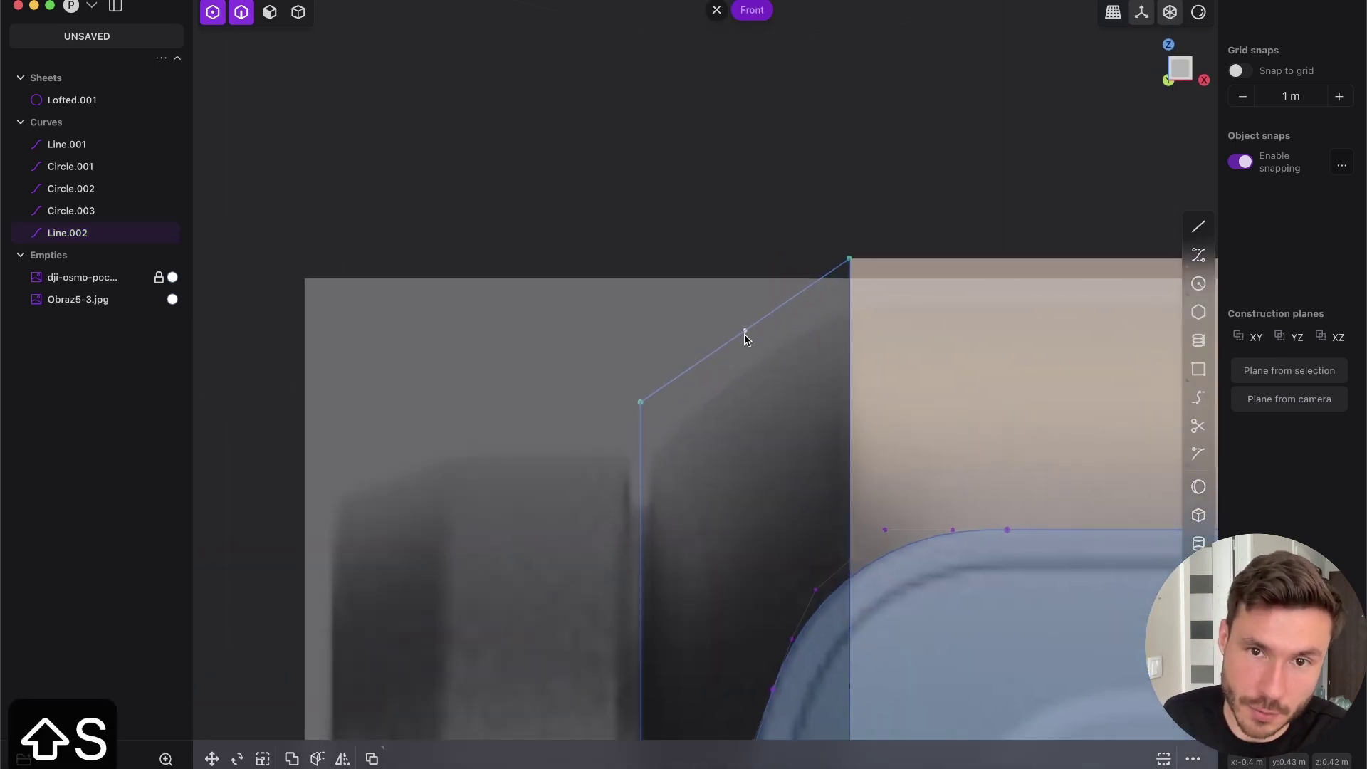
{"action": "left_click", "coordinate": [744, 332]}
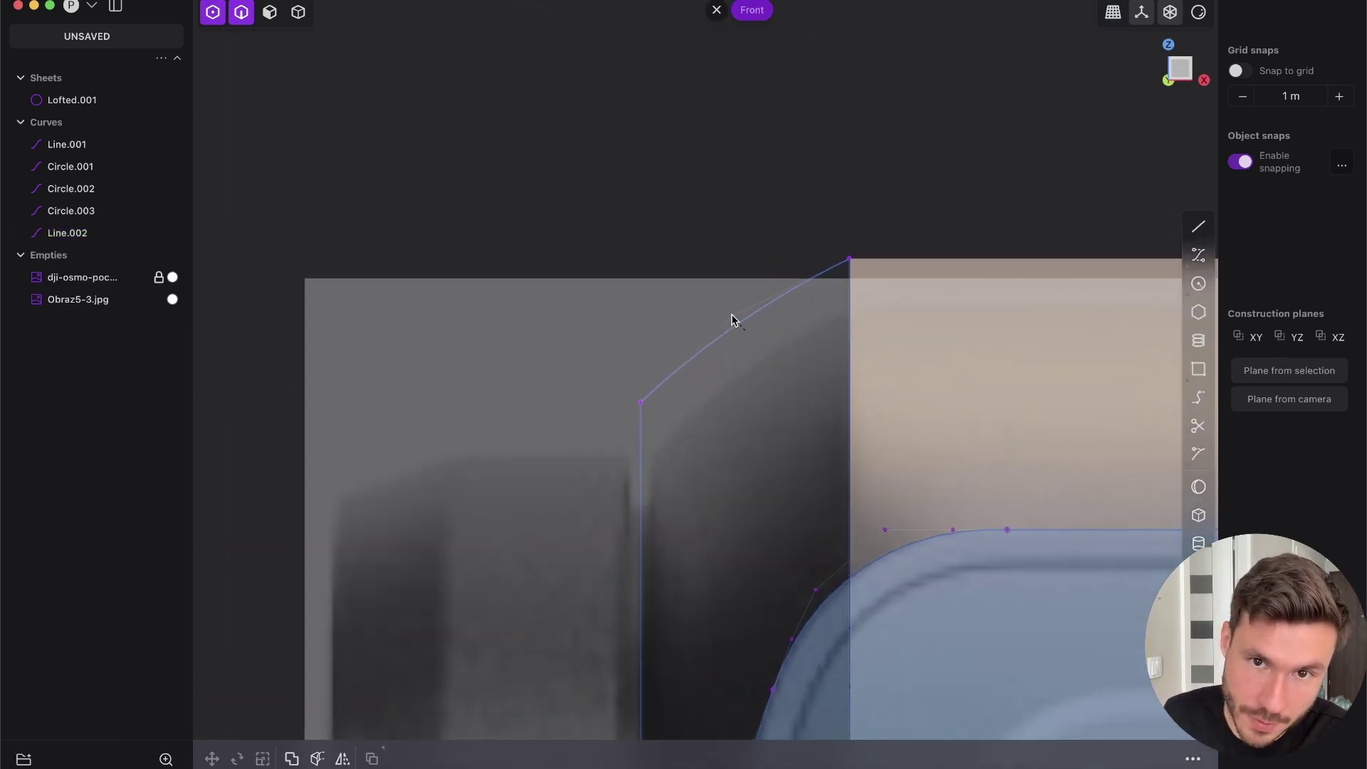
Sweep the curved connecting line around the small outer circle with Normal alignment to form the rounded shoulder surface
{"action": "scroll", "coordinate": [908, 341], "scroll_direction": "down", "scroll_amount": 5}
{"action": "key", "text": "2"}
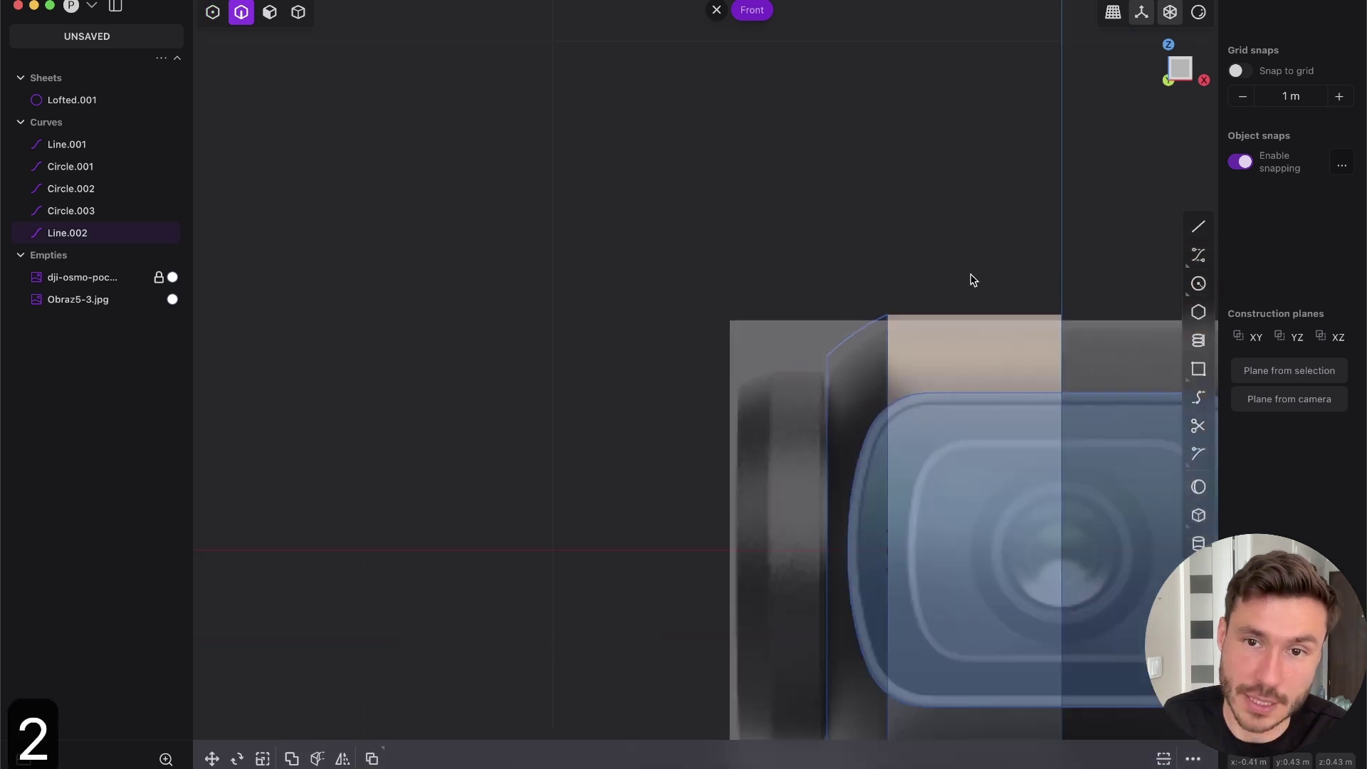
{"action": "middle_click_drag", "start_coordinate": [974, 281], "coordinate": [759, 287]}
{"action": "key", "text": "2"}
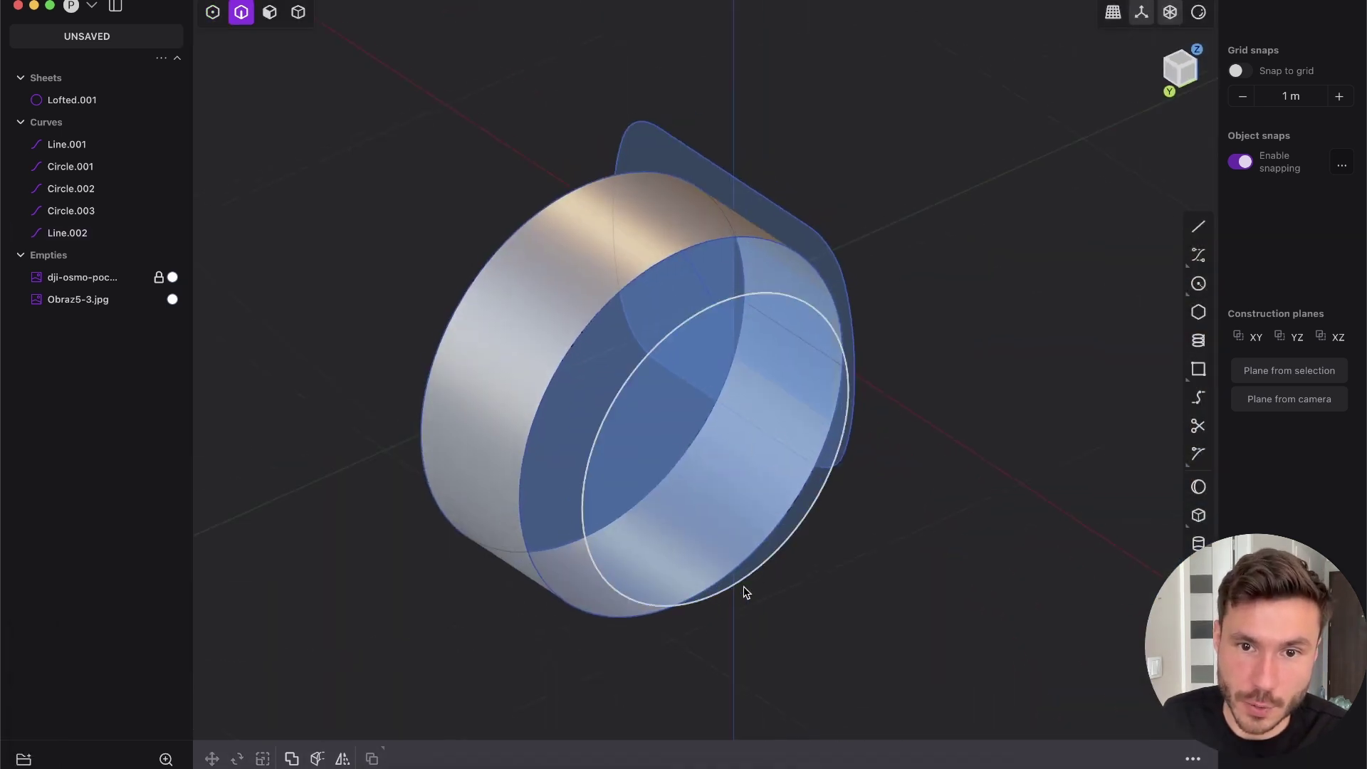
{"action": "middle_click_drag", "start_coordinate": [596, 497], "coordinate": [818, 400]}
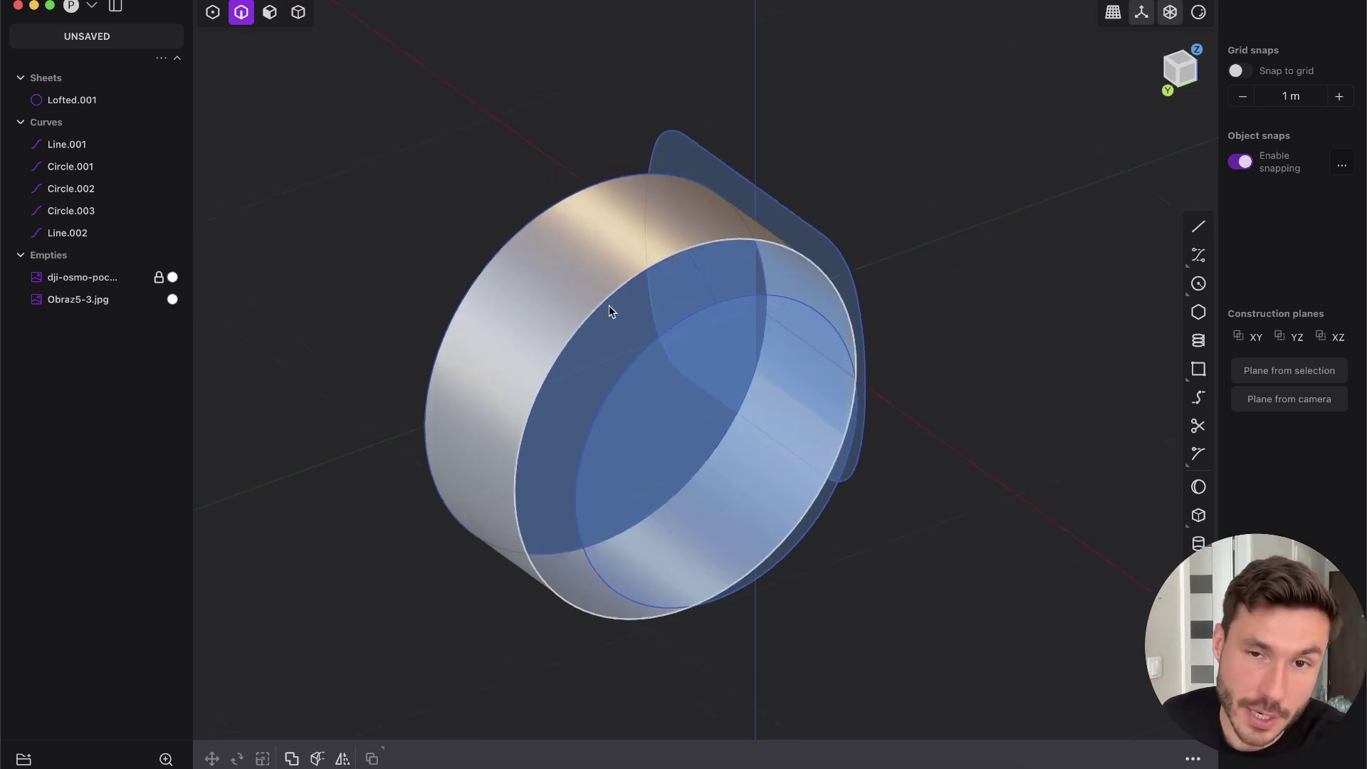
{"action": "middle_click_drag", "start_coordinate": [610, 308], "coordinate": [767, 318]}
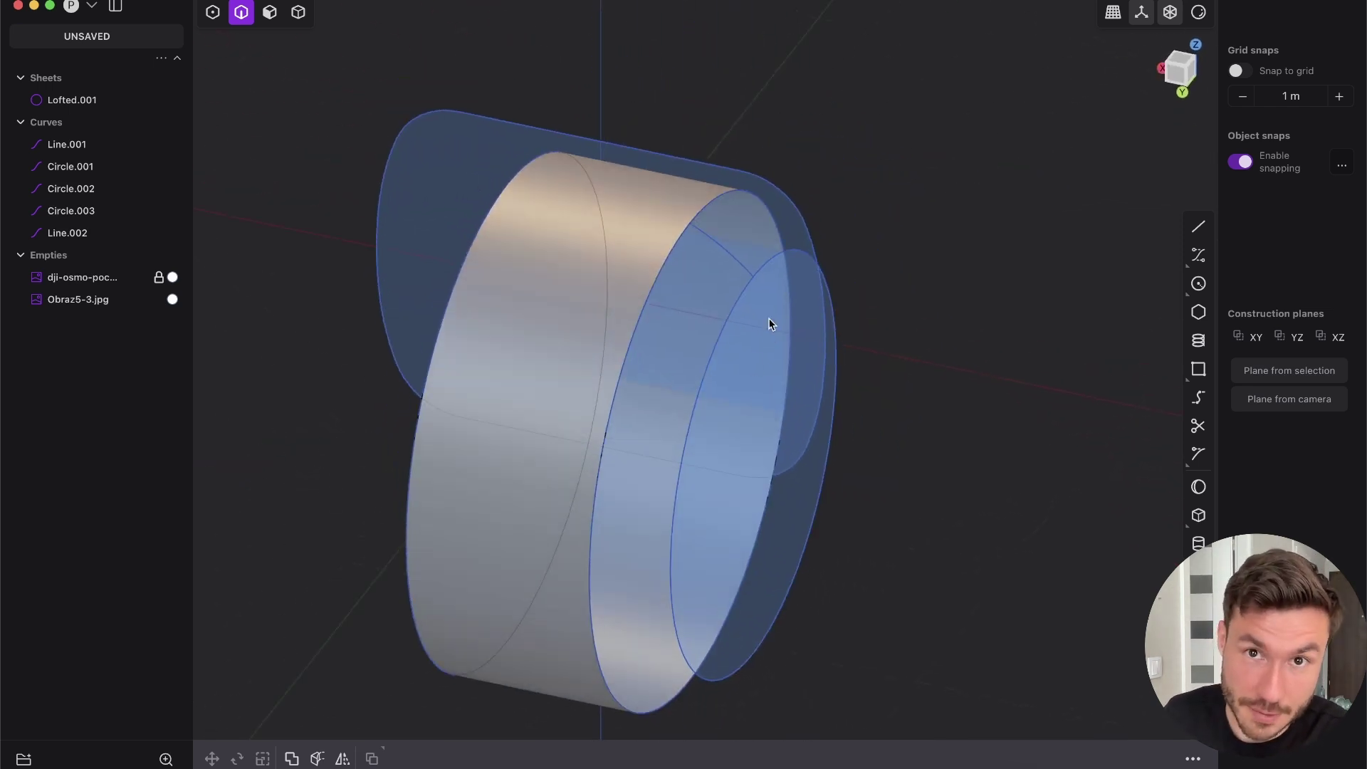
{"action": "left_click", "coordinate": [726, 250]}
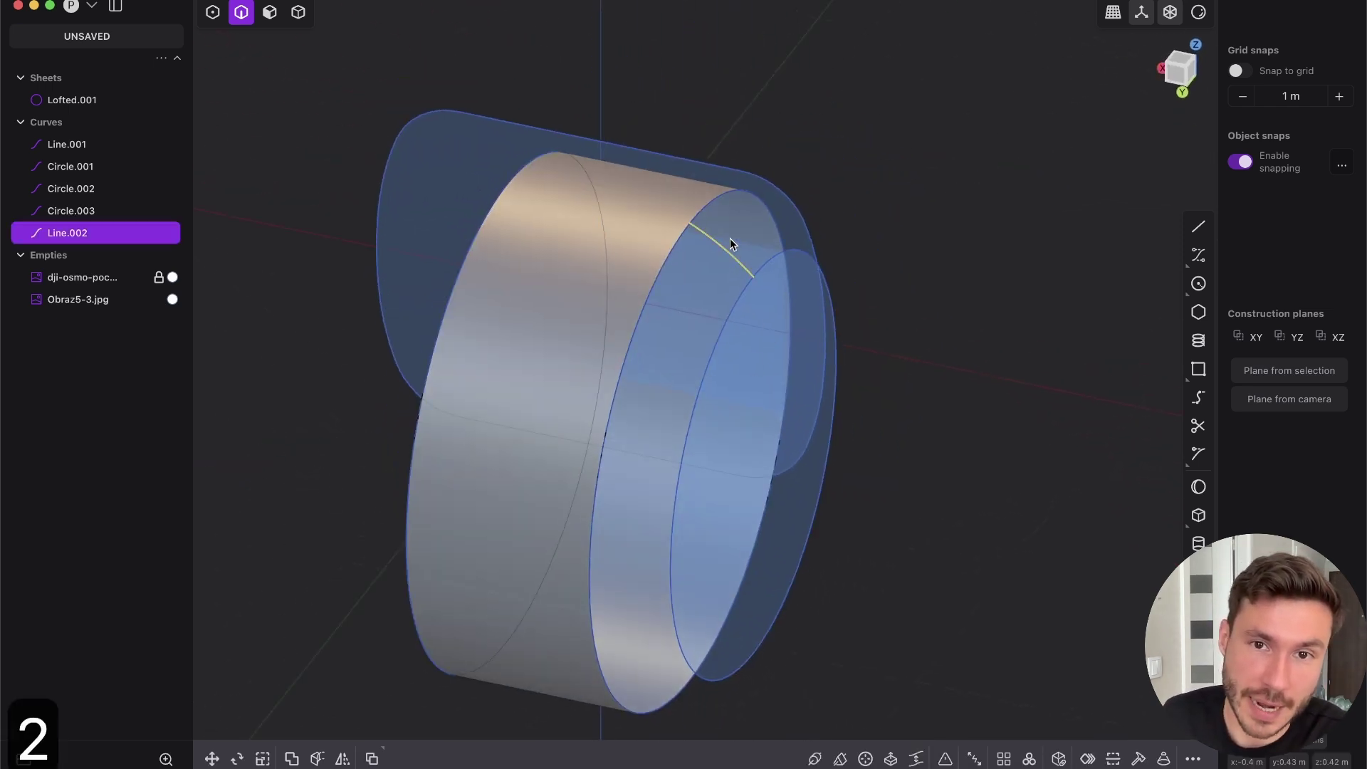
{"action": "left_click", "coordinate": [841, 760]}
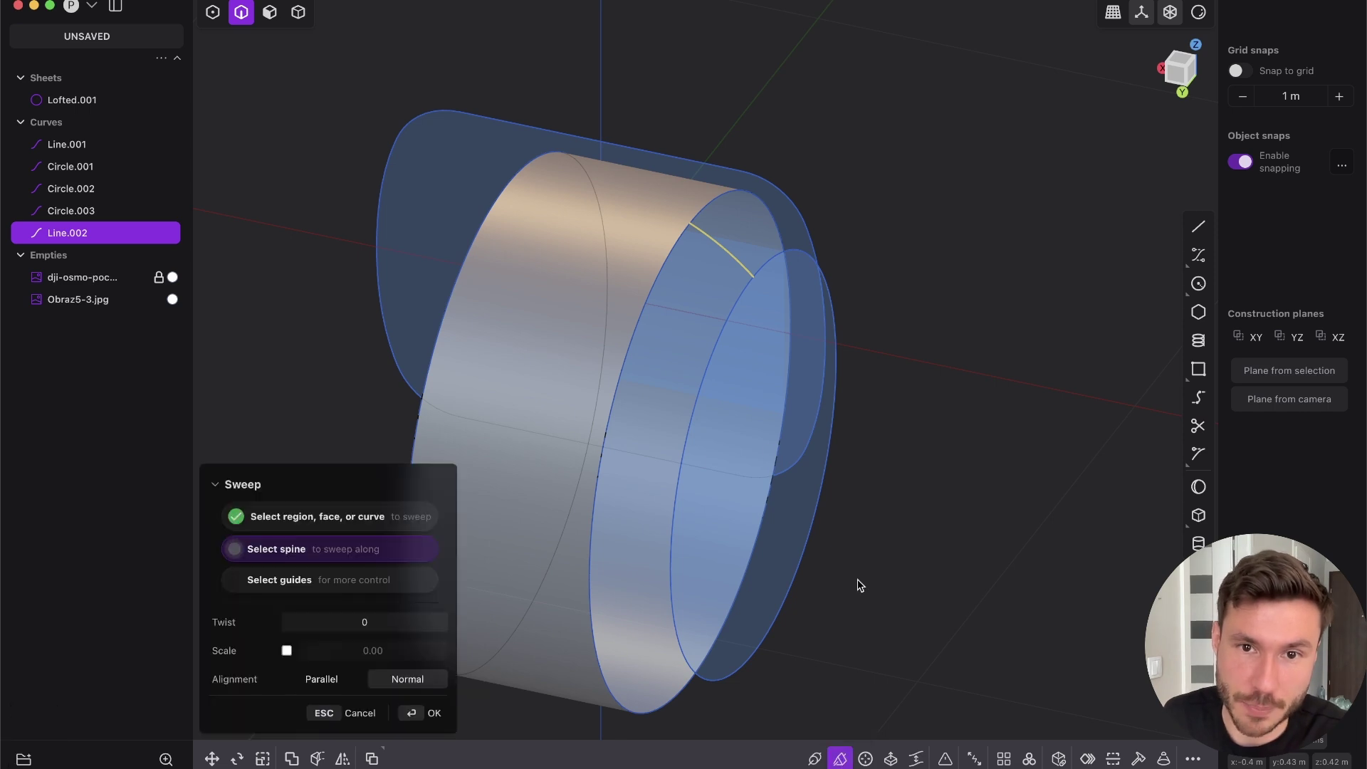
{"action": "left_click", "coordinate": [737, 306]}
{"action": "middle_click_drag", "start_coordinate": [737, 306], "coordinate": [786, 234]}
{"action": "key", "text": "Return"}
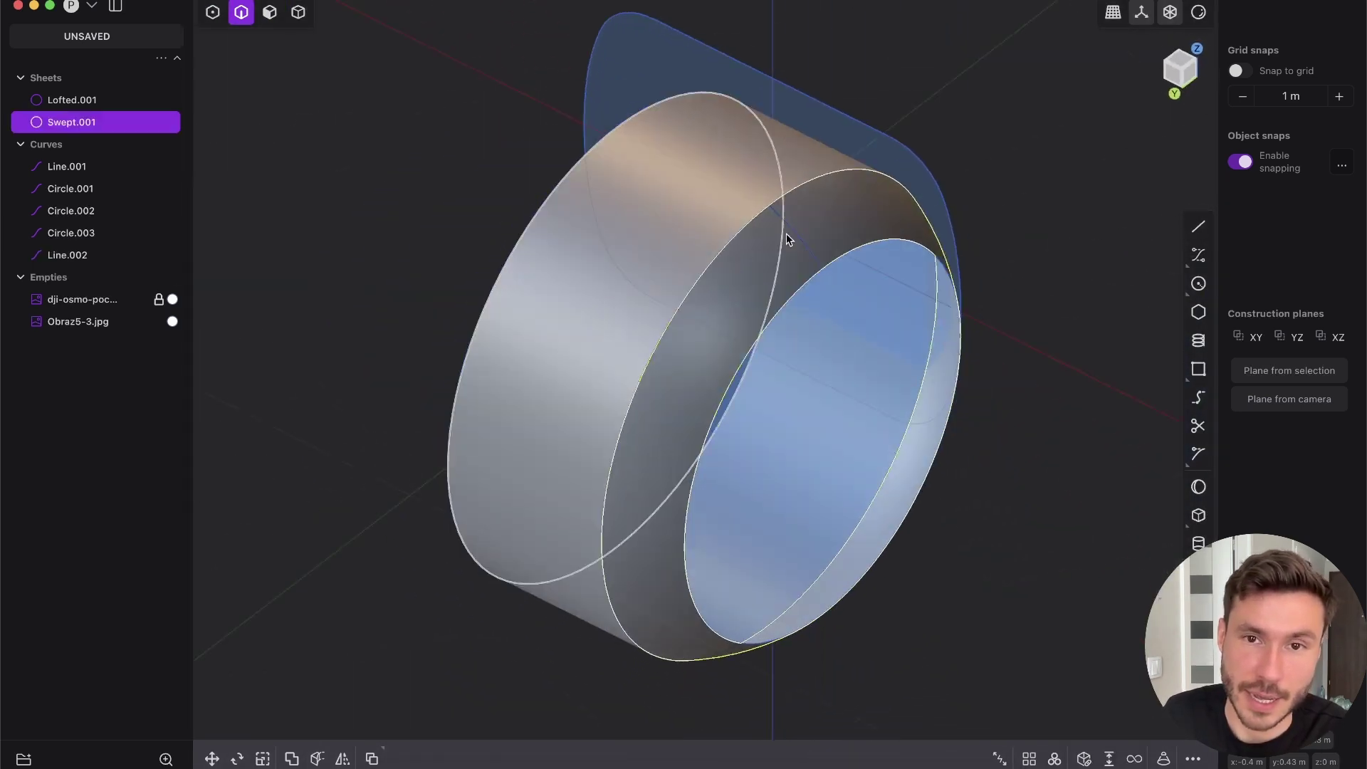
Delete the curved connecting line and the three construction circles, keeping the camera-face profile
{"action": "left_click", "coordinate": [844, 258]}
{"action": "key", "text": "x"}
{"action": "left_click", "coordinate": [798, 235]}
{"action": "key", "text": "x"}
{"action": "left_click", "coordinate": [742, 225]}
{"action": "key", "text": "x"}
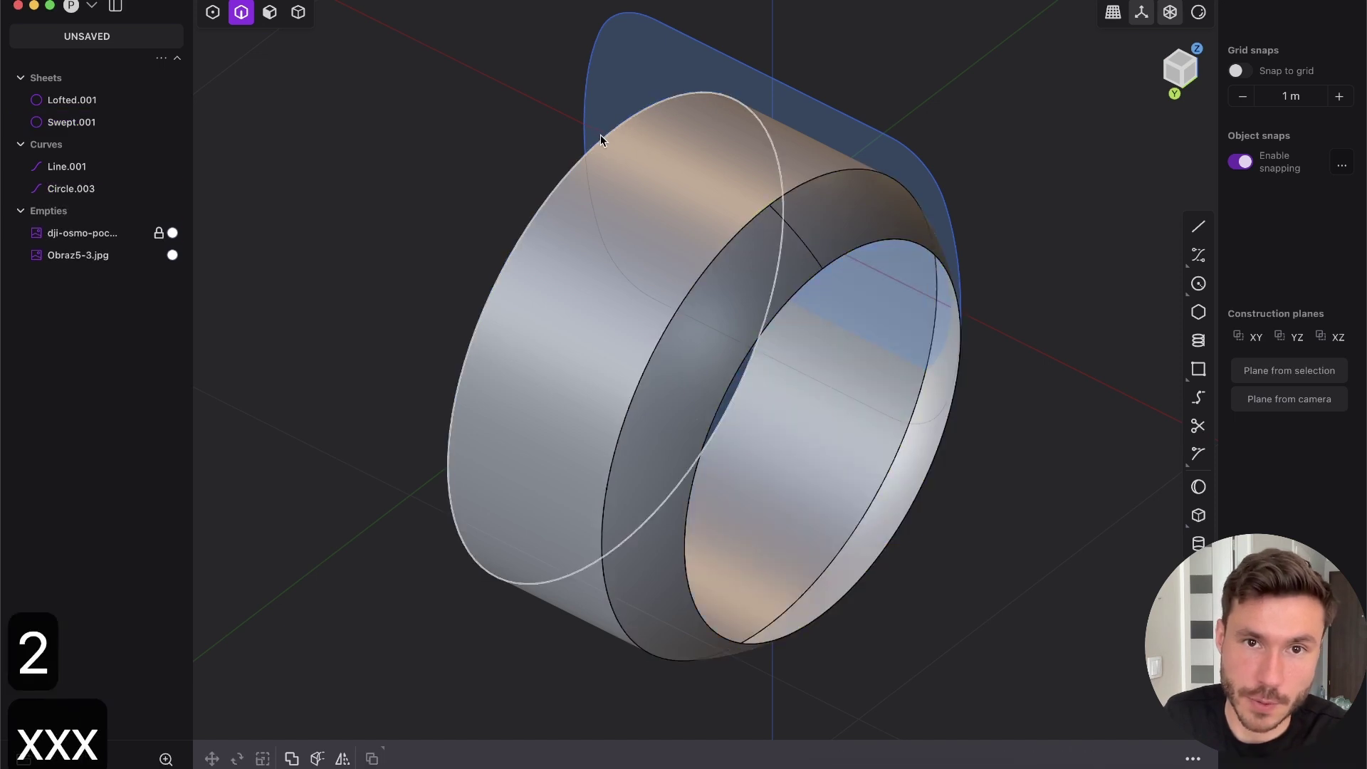
{"action": "left_click", "coordinate": [601, 135]}
{"action": "key", "text": "x"}
Join the lofted and swept sheets into one body and turn off the edge display
{"action": "mouse_move", "coordinate": [606, 305]}
{"action": "middle_mouse_down"}
{"action": "mouse_move", "coordinate": [552, 309]}
{"action": "mouse_move", "coordinate": [607, 330]}
{"action": "middle_mouse_up"}
{"action": "key", "text": "4"}
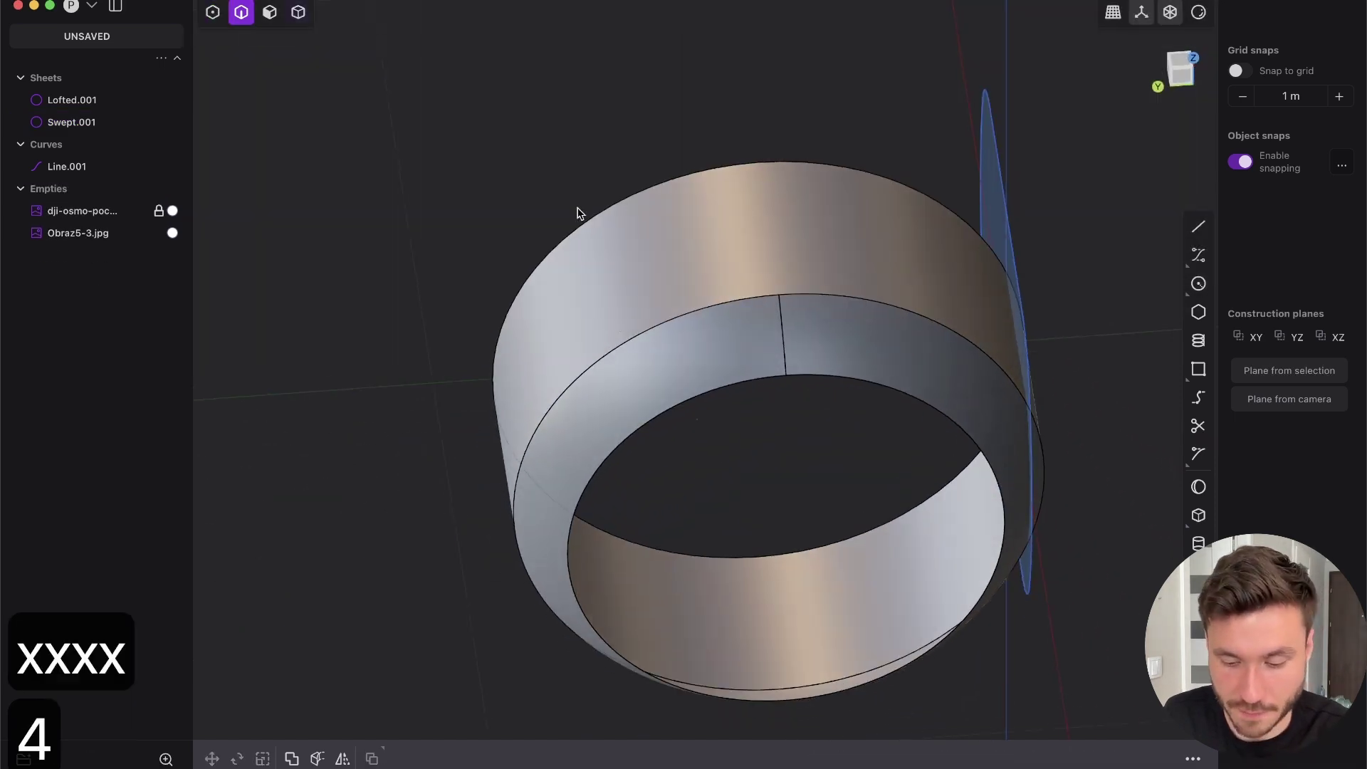
{"action": "left_click_drag", "start_coordinate": [744, 513], "coordinate": [308, 221]}
{"action": "key", "text": "j"}
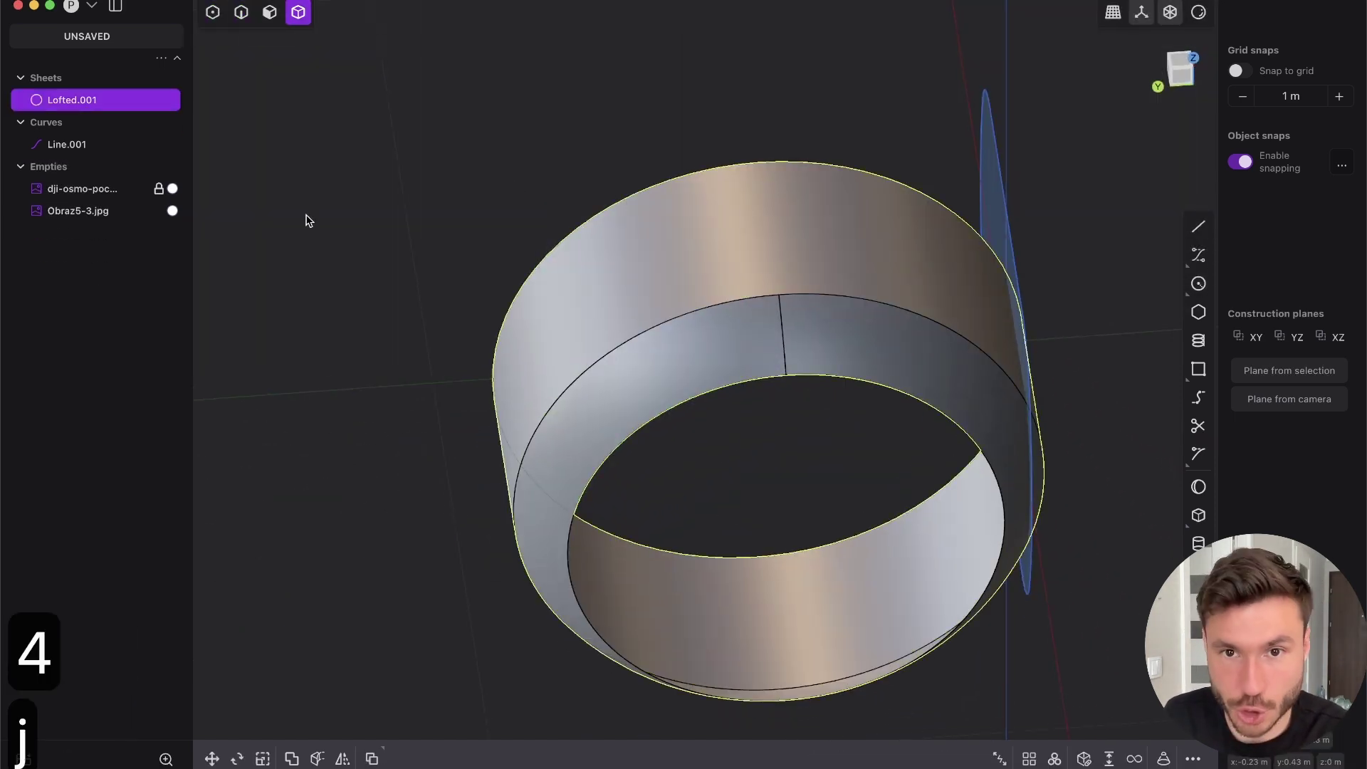
{"action": "key", "text": "shift+e"}
{"action": "scroll", "coordinate": [840, 282], "scroll_direction": "down", "scroll_amount": 5}
{"action": "middle_click_drag", "start_coordinate": [840, 282], "coordinate": [919, 339]}
{"action": "scroll", "coordinate": [919, 338], "scroll_direction": "up", "scroll_amount": 5}
Fill the closed camera-face profile curve with a flat sheet using Patch hole
{"action": "key", "text": "2"}
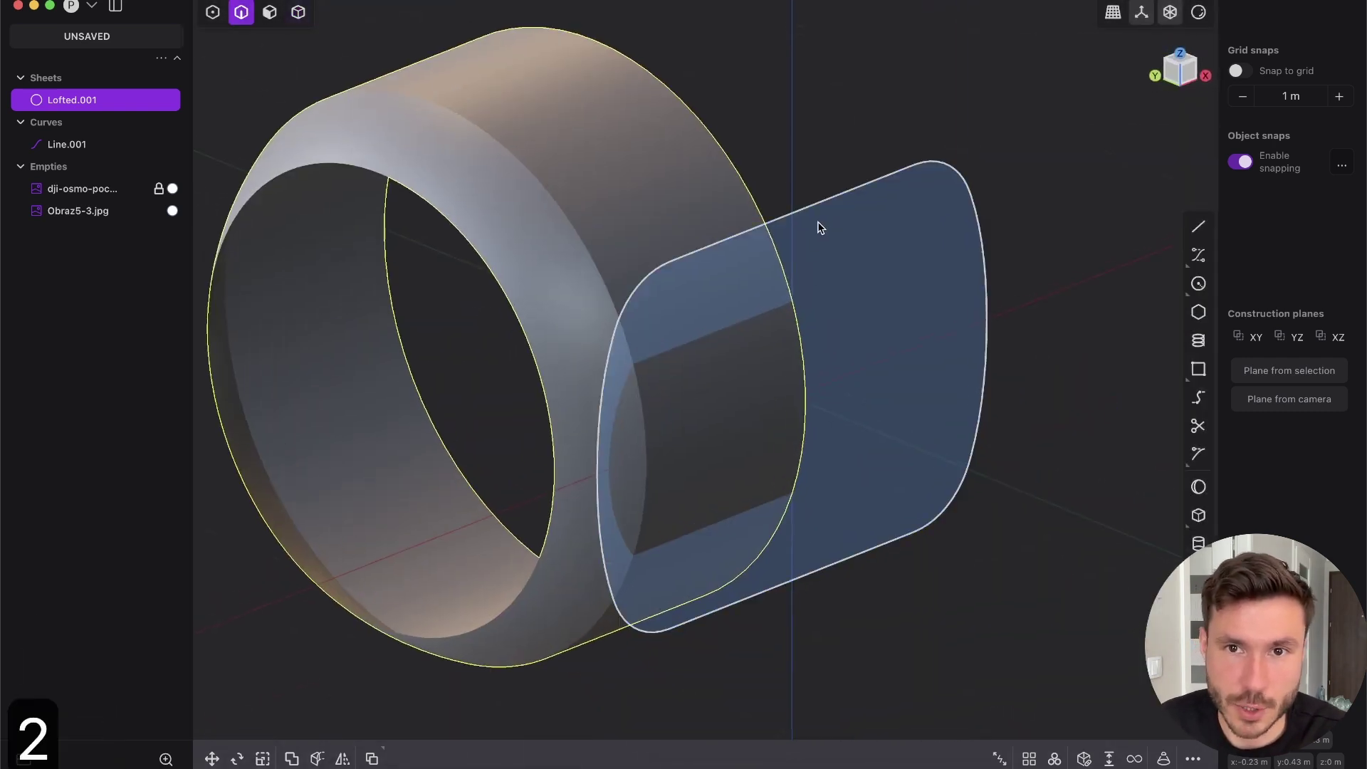
{"action": "left_click", "coordinate": [840, 213]}
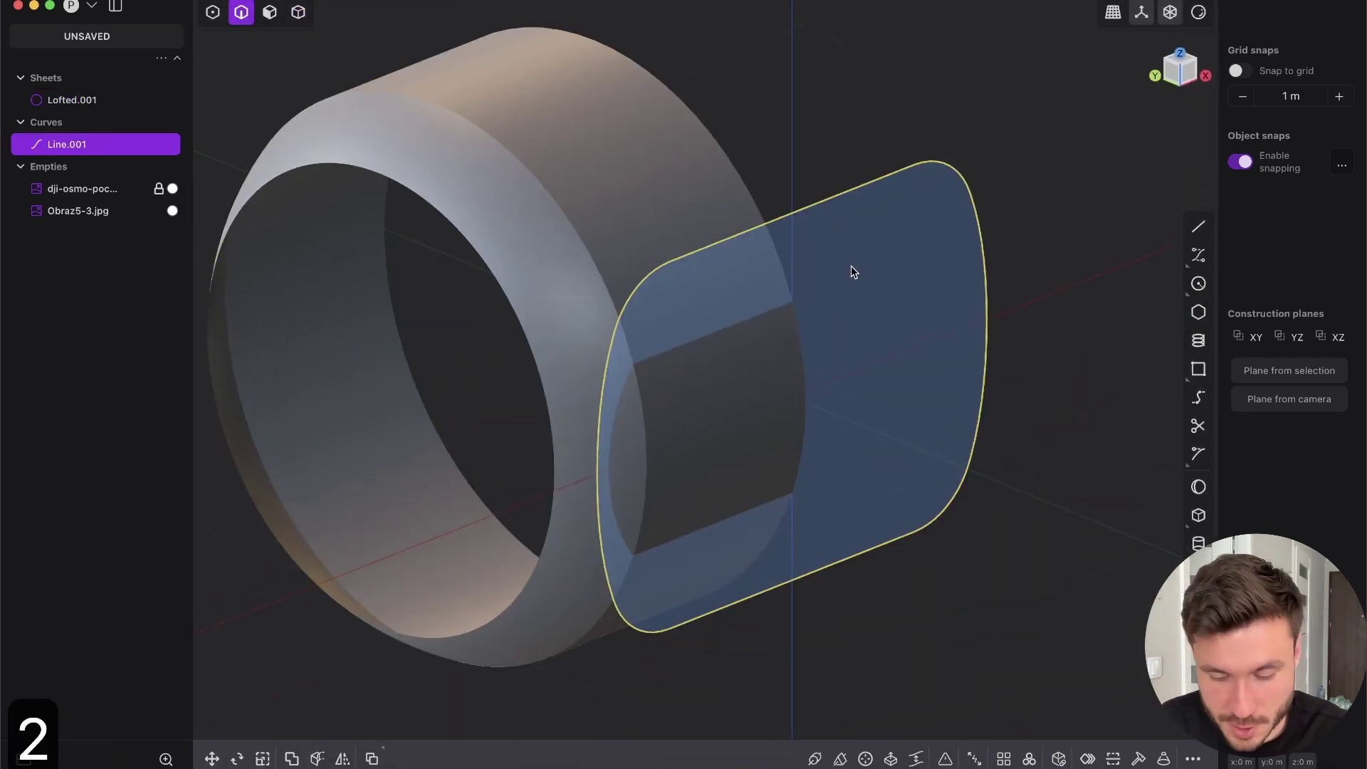
{"action": "middle_click_drag", "start_coordinate": [852, 271], "coordinate": [818, 284]}
{"action": "key", "text": "shift+3"}
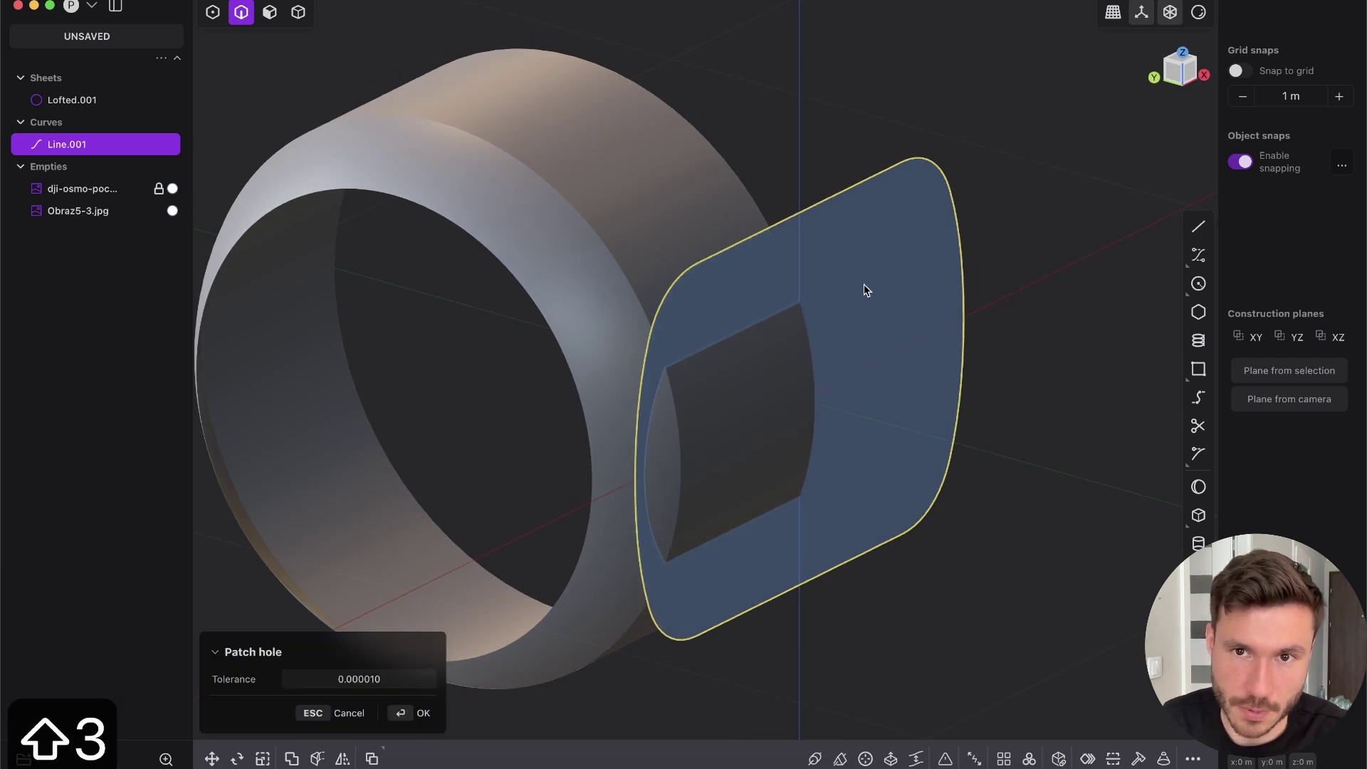
{"action": "left_click", "coordinate": [857, 299]}
Hide the camera-face profile curve, leaving the patched sheet visible
{"action": "key", "text": "2"}
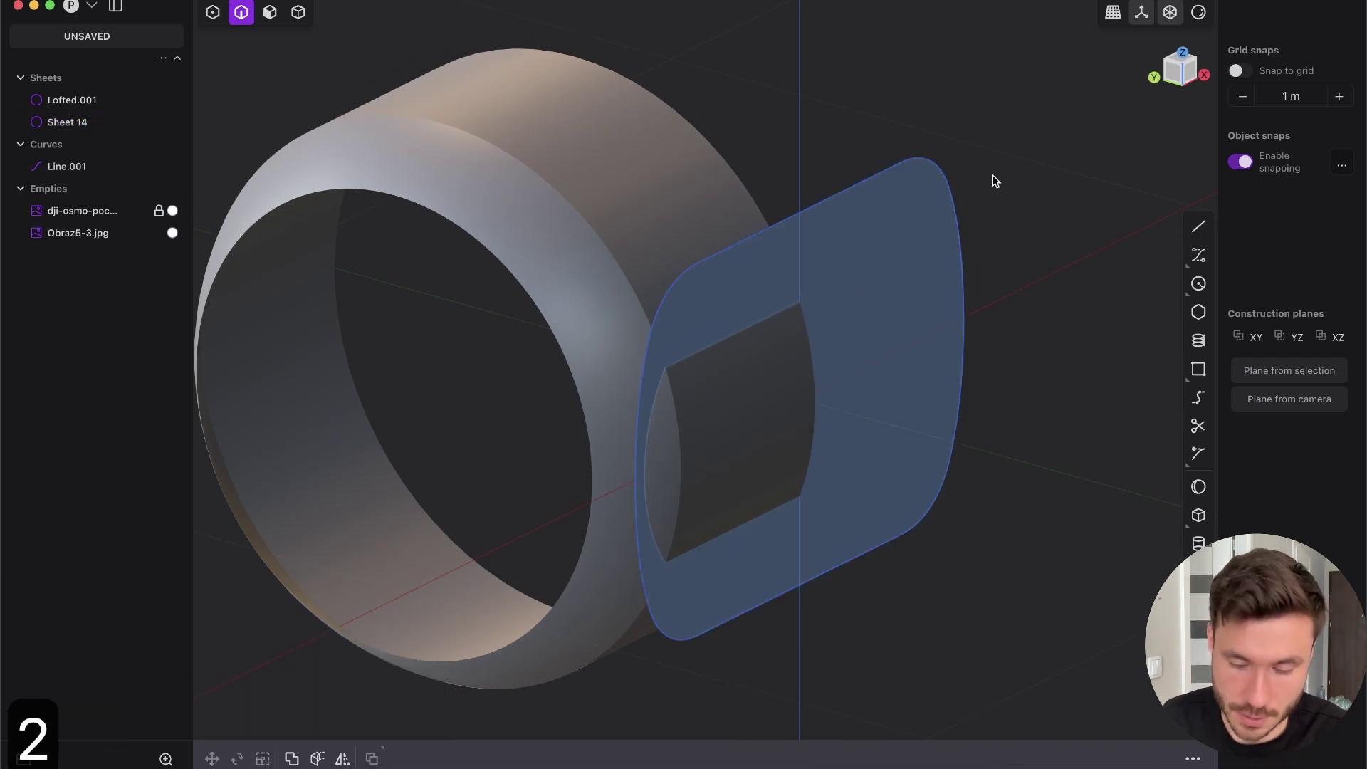
{"action": "key", "text": "h"}
{"action": "scroll", "coordinate": [805, 232], "scroll_direction": "down", "scroll_amount": 3}
{"action": "left_click", "coordinate": [808, 223]}
{"action": "key", "text": "h"}
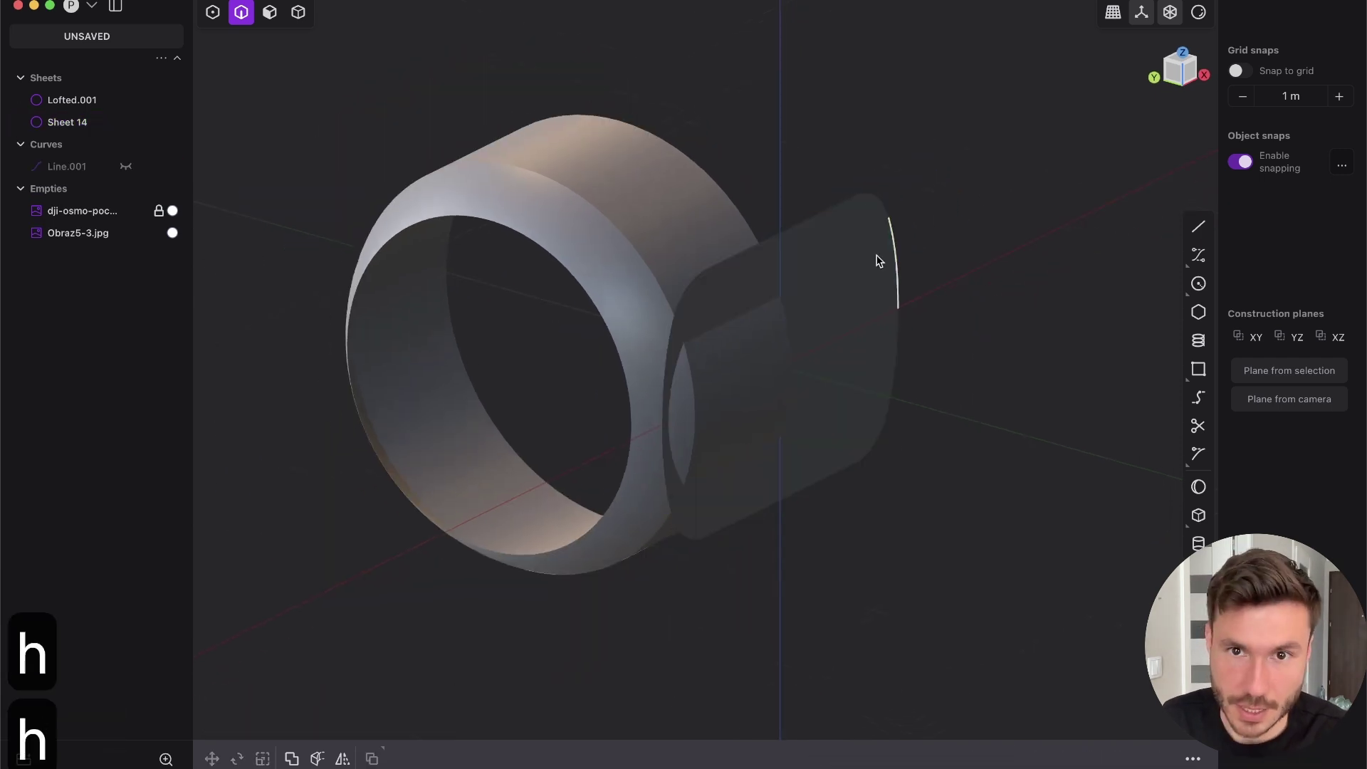
Turn the edge display back on and check the ring together with the flat face sheet
{"action": "scroll", "coordinate": [752, 295], "scroll_direction": "down", "scroll_amount": 4}
{"action": "key", "text": "shift+e"}
{"action": "scroll", "coordinate": [773, 354], "scroll_direction": "up", "scroll_amount": 4}
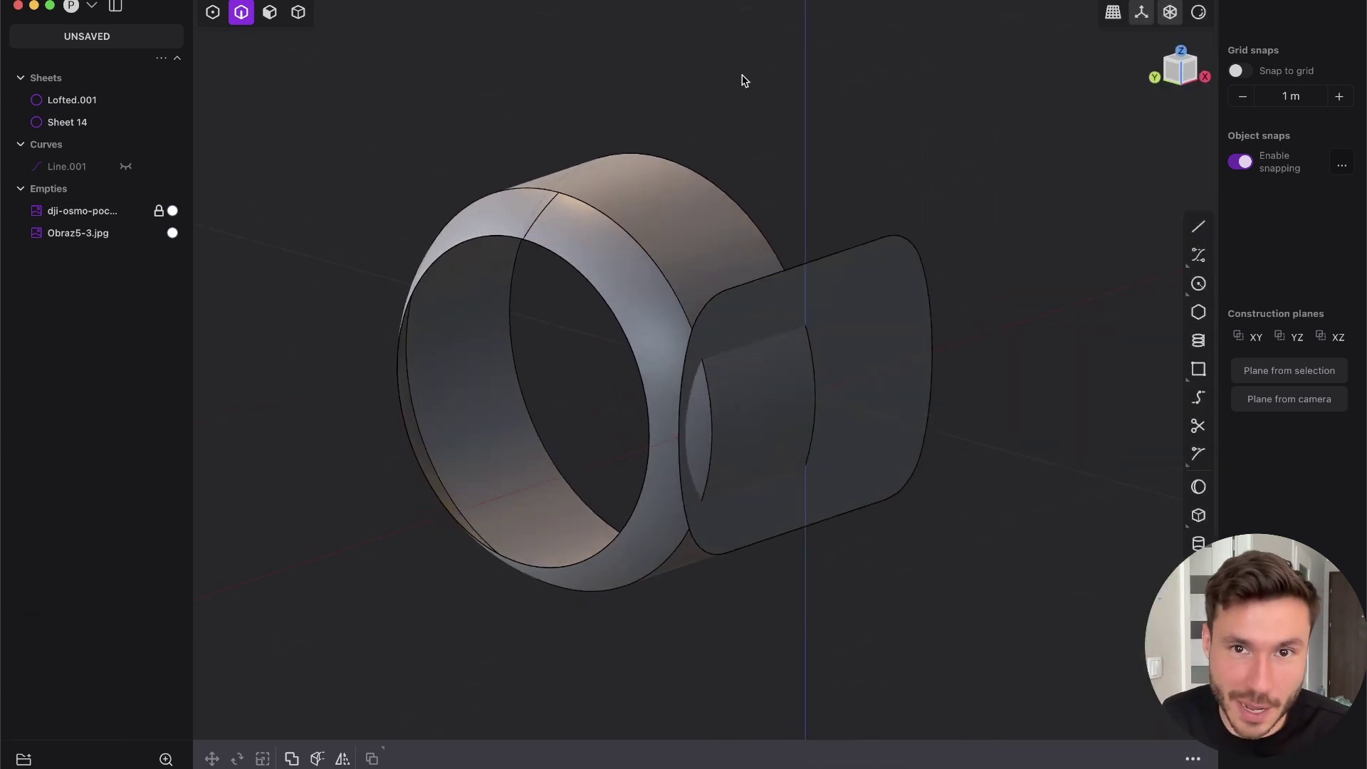
{"action": "middle_click_drag", "start_coordinate": [652, 369], "coordinate": [741, 324]}
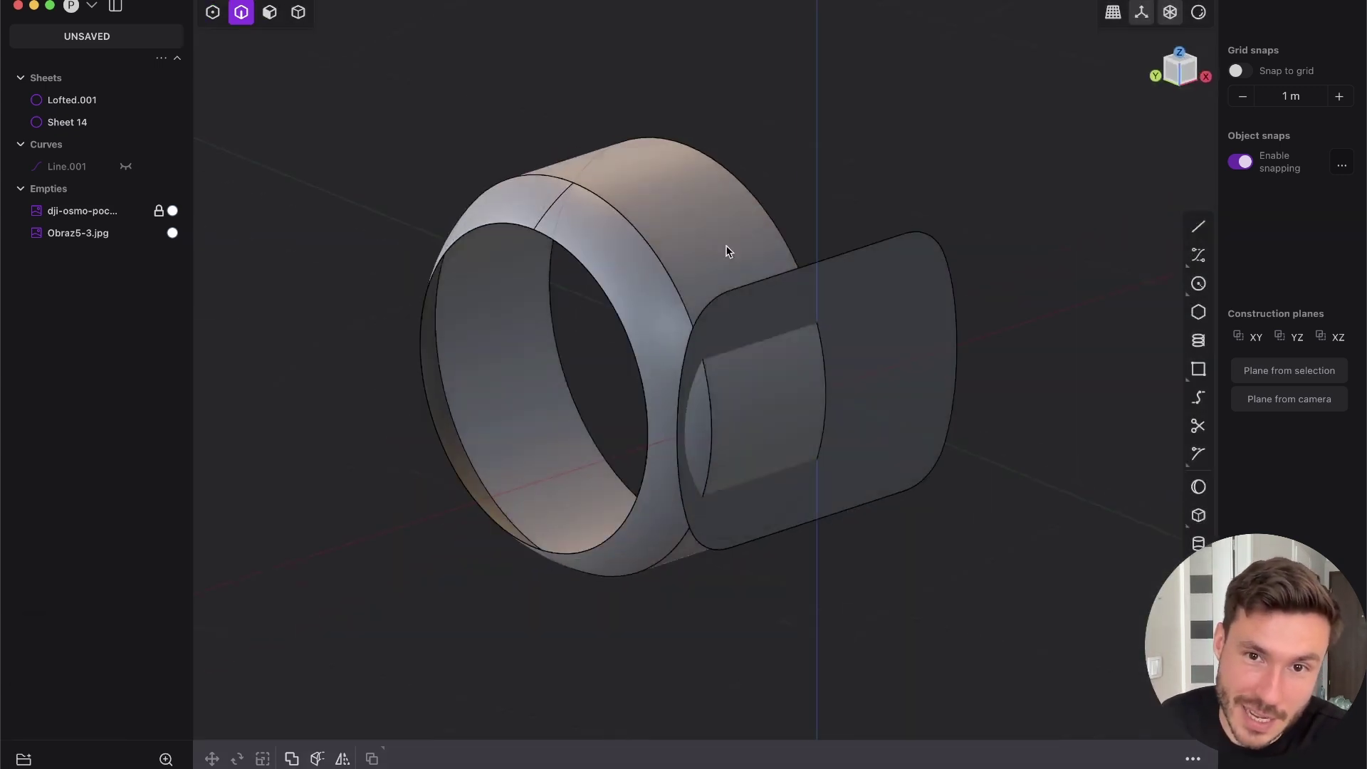
Examine the camera head's side outline and flat front in the reference image against the ring and face sheet
{"action": "middle_click_drag", "start_coordinate": [705, 425], "coordinate": [803, 366]}
{"action": "left_click", "coordinate": [1174, 74]}
{"action": "scroll", "coordinate": [669, 278], "scroll_direction": "up", "scroll_amount": 3}
{"action": "middle_click_drag", "start_coordinate": [693, 288], "coordinate": [676, 297]}
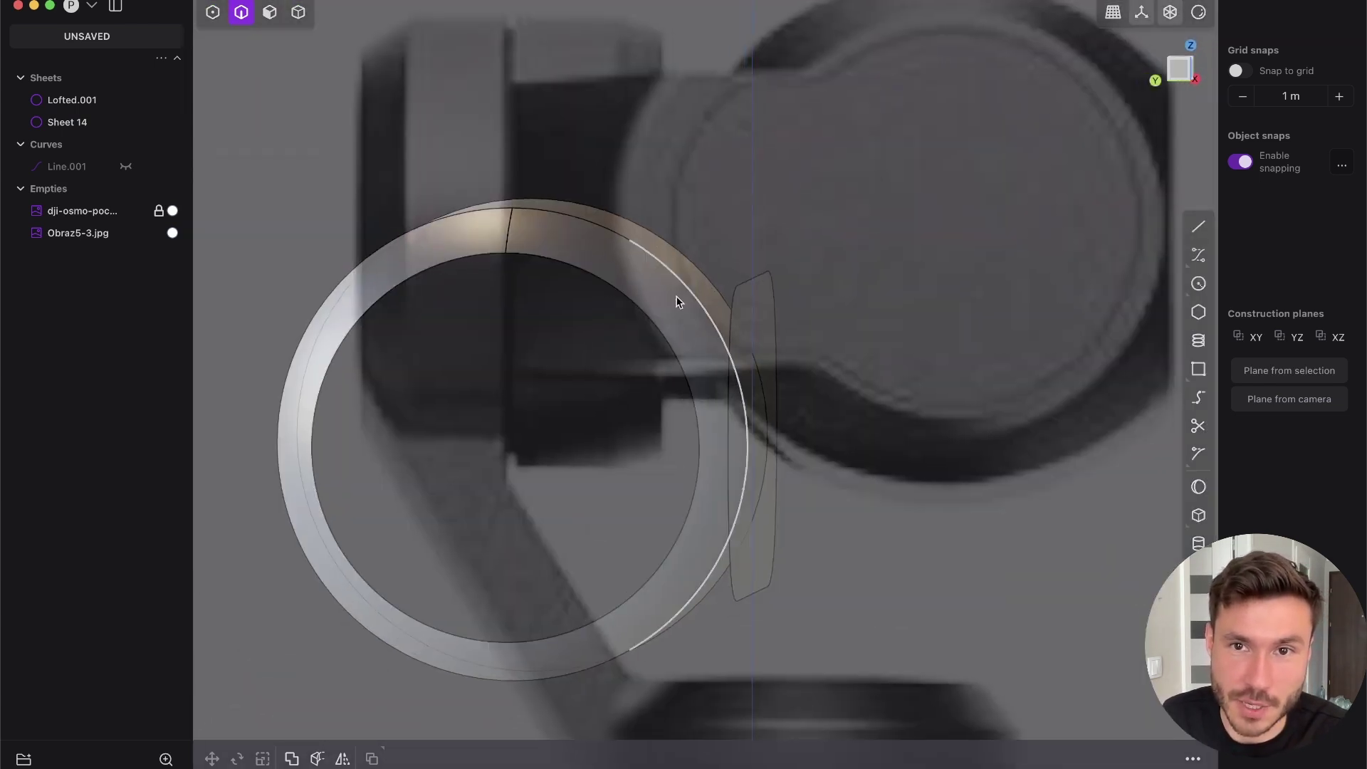
{"action": "scroll", "coordinate": [678, 296], "scroll_direction": "down", "scroll_amount": 4}
{"action": "middle_click_drag", "start_coordinate": [874, 159], "coordinate": [843, 228], "text": "shift"}
{"action": "scroll", "coordinate": [850, 177], "scroll_direction": "up", "scroll_amount": 2}
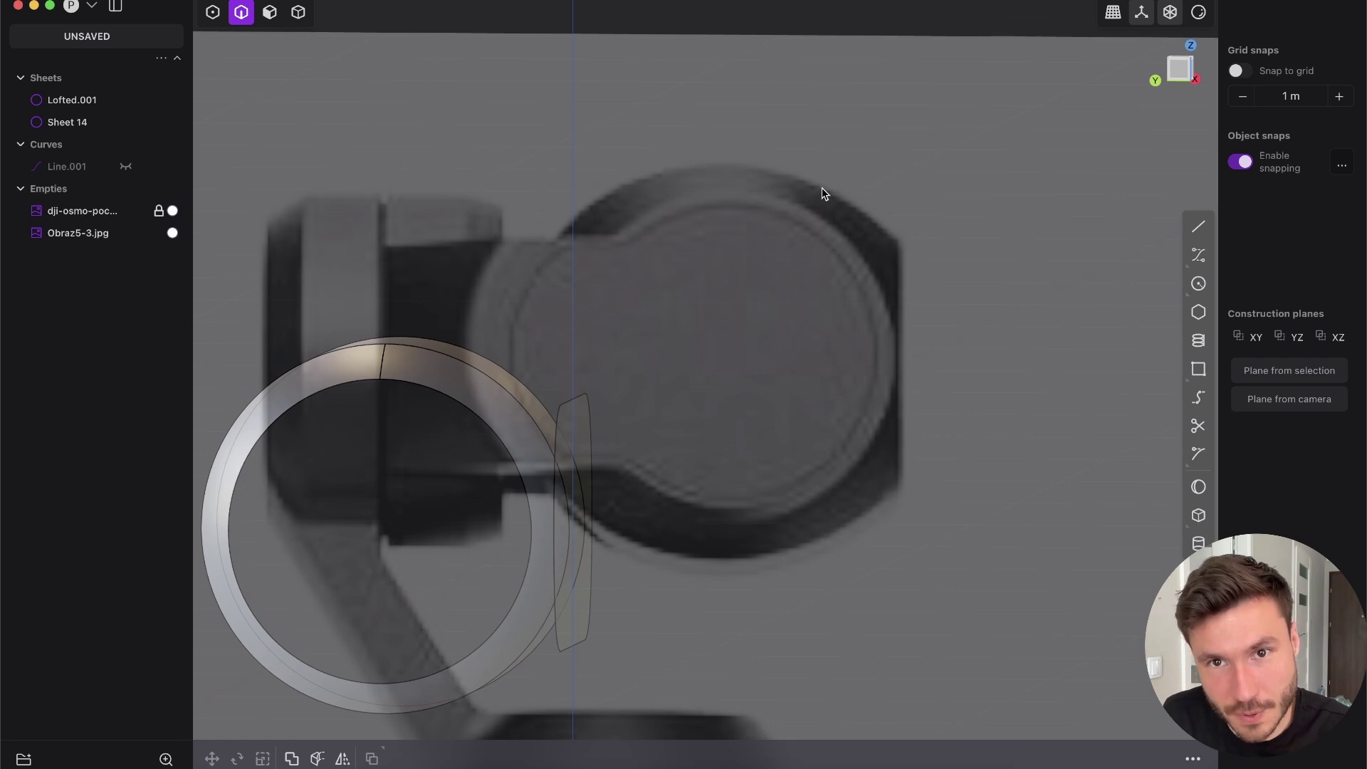
{"action": "scroll", "coordinate": [822, 193], "scroll_direction": "up", "scroll_amount": 4}
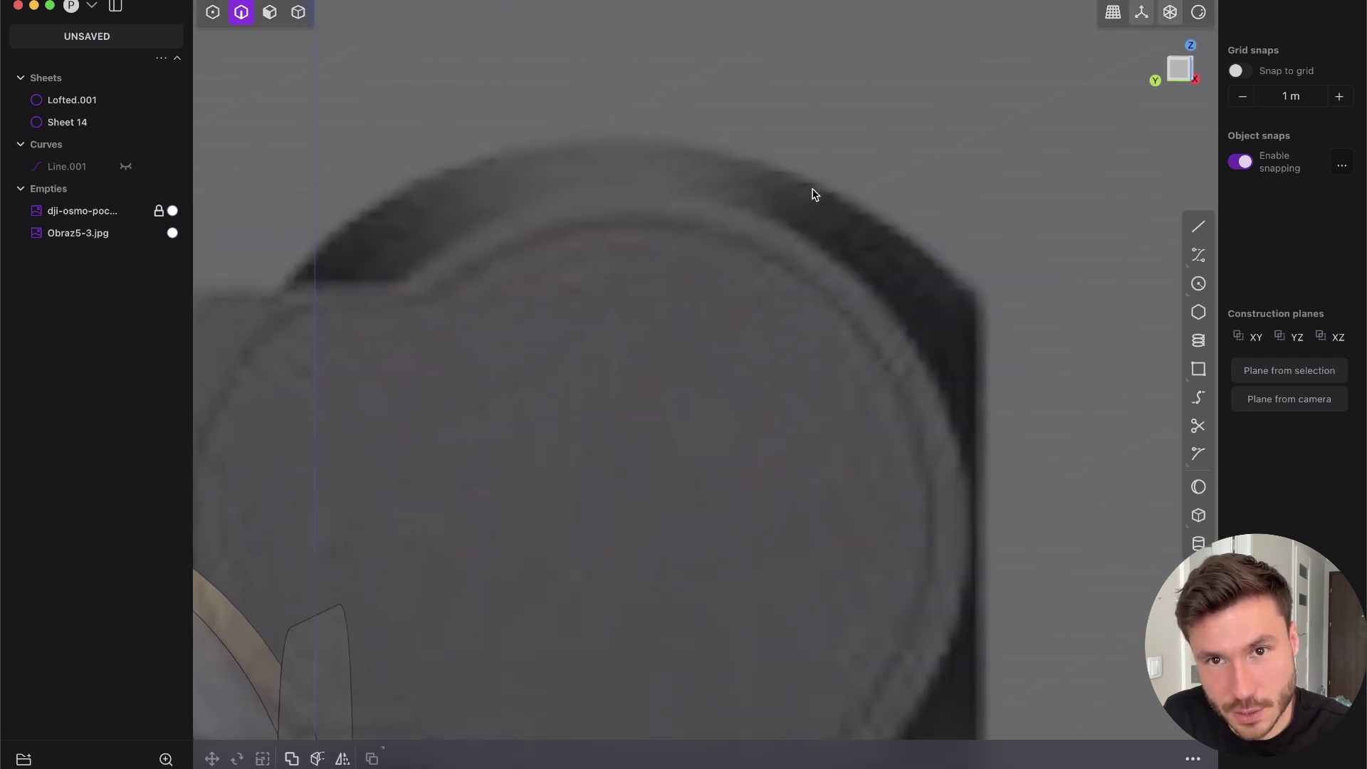
{"action": "scroll", "coordinate": [813, 363], "scroll_direction": "down", "scroll_amount": 5}
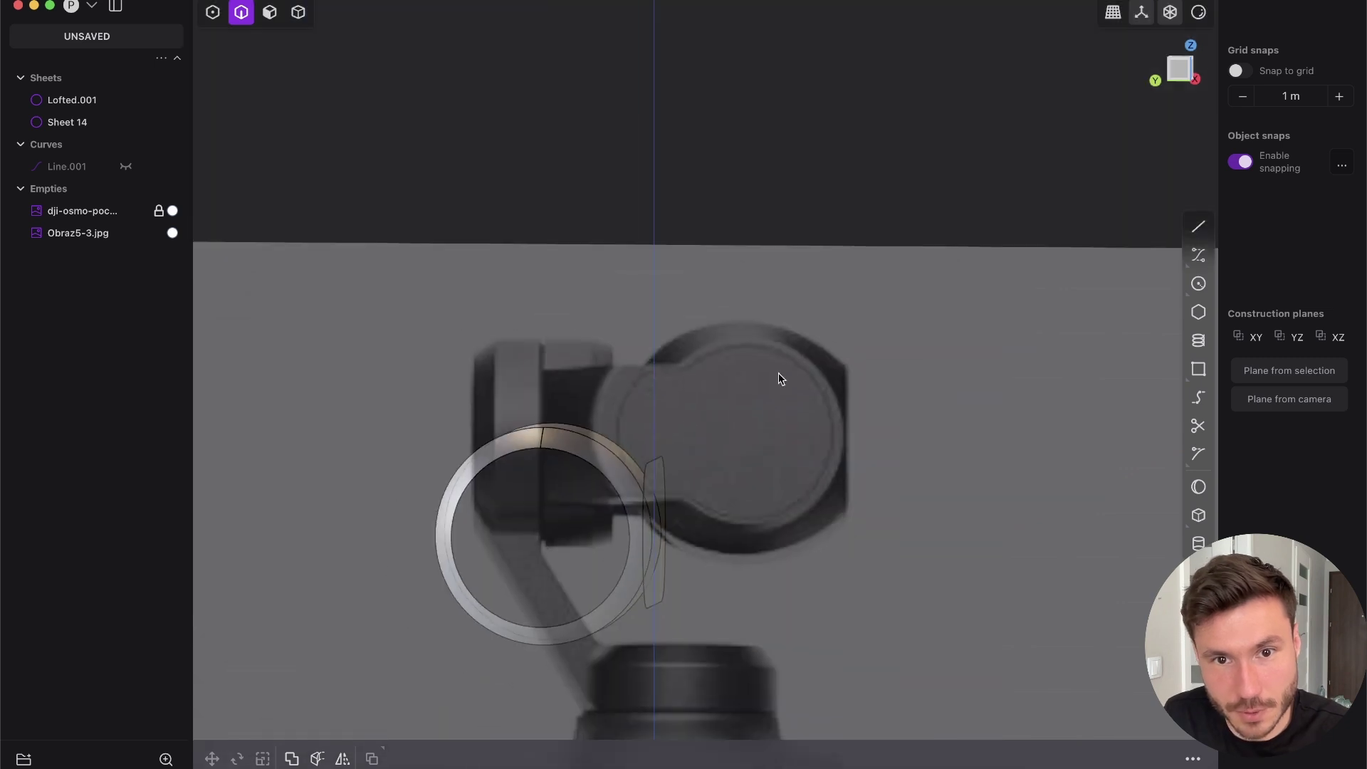
{"action": "scroll", "coordinate": [808, 306], "scroll_direction": "up", "scroll_amount": 5}
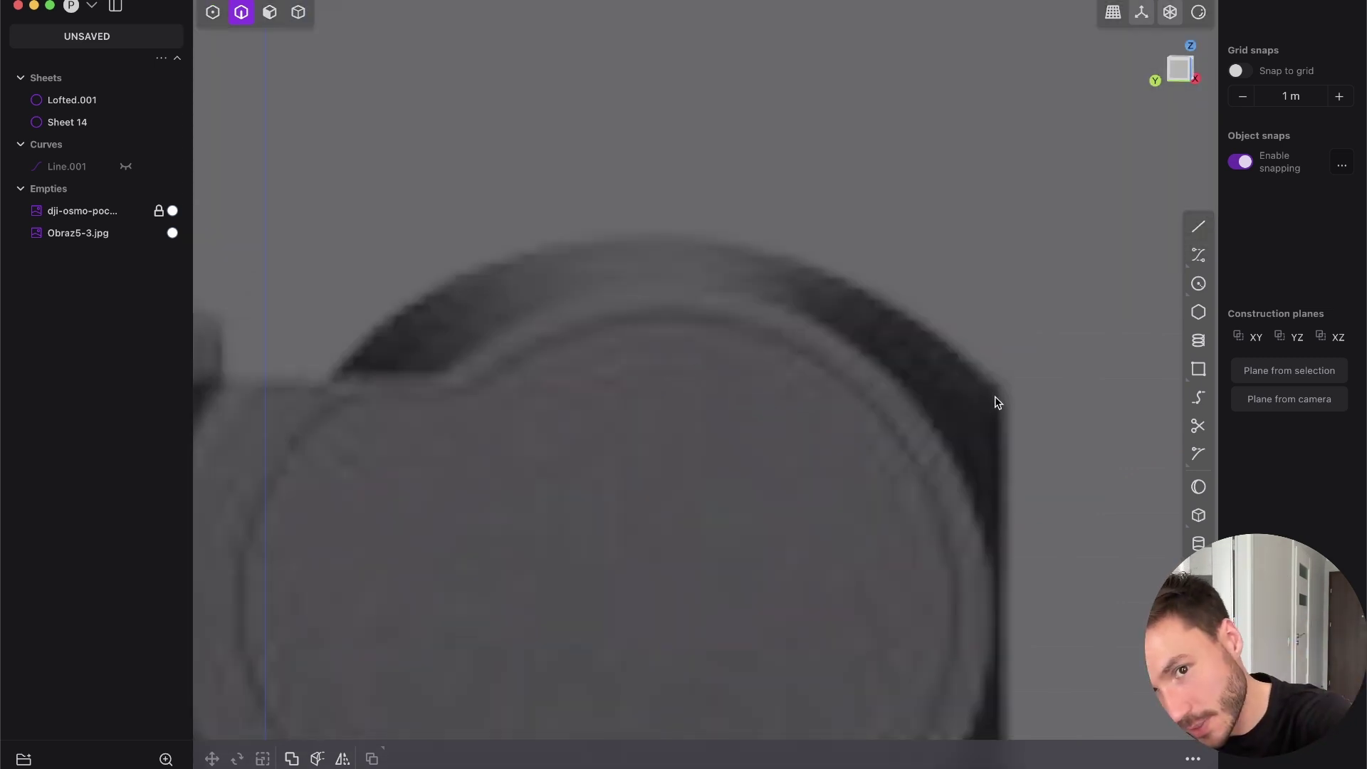
{"action": "scroll", "coordinate": [602, 577], "scroll_direction": "down", "scroll_amount": 8}
{"action": "middle_click_drag", "start_coordinate": [525, 479], "coordinate": [698, 324], "text": "shift"}
{"action": "scroll", "coordinate": [693, 391], "scroll_direction": "up", "scroll_amount": 5}
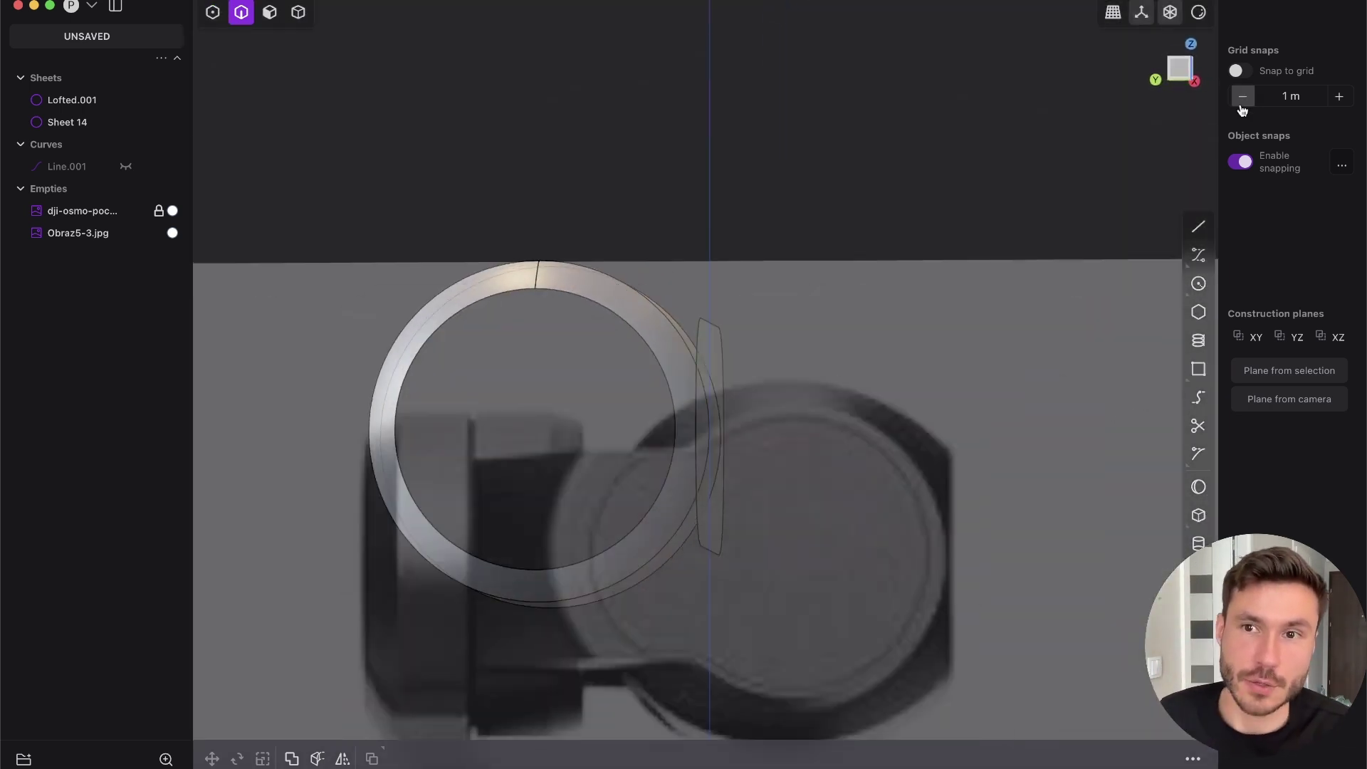
Check the ring's front opening and rounded front face against the reference image from the Left view and from an angle
{"action": "left_click", "coordinate": [1181, 91]}
{"action": "scroll", "coordinate": [693, 335], "scroll_direction": "up", "scroll_amount": 5}
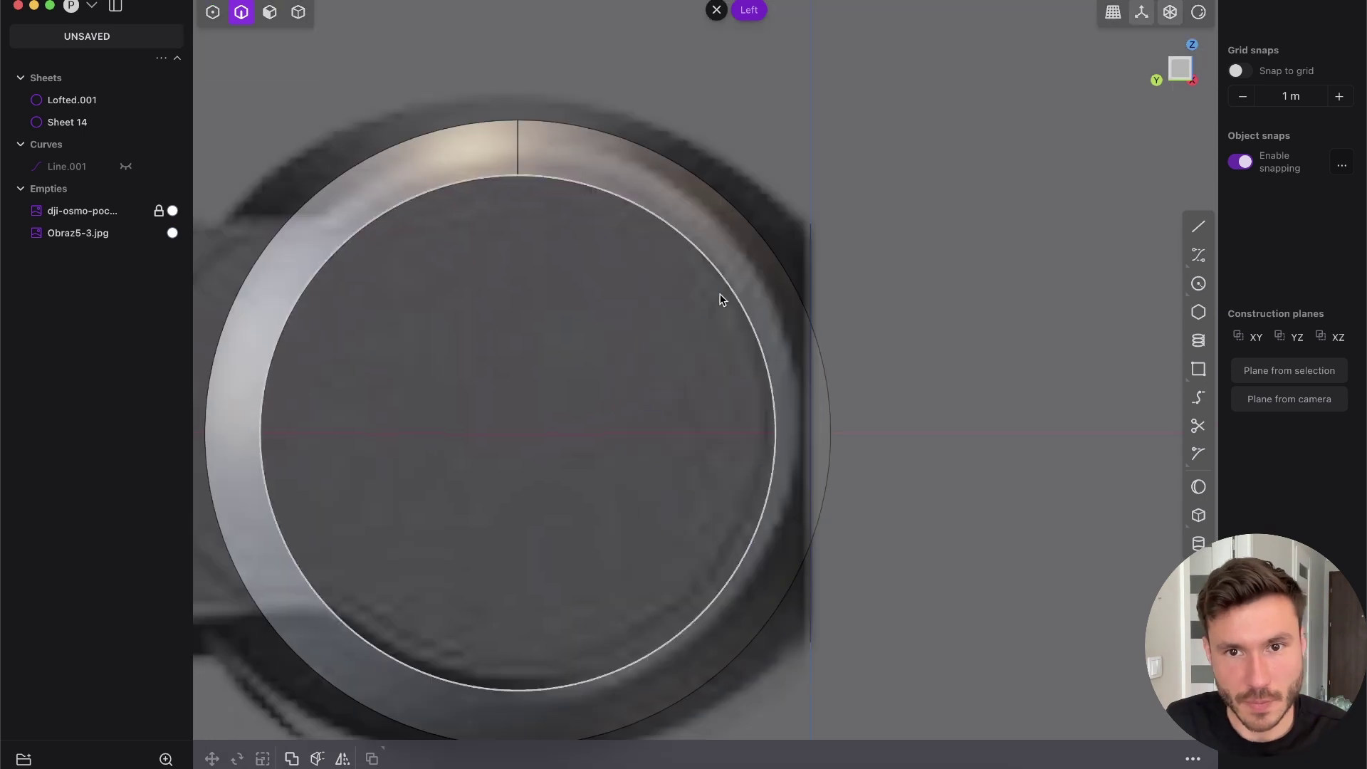
{"action": "middle_click_drag", "start_coordinate": [761, 336], "coordinate": [745, 318]}
{"action": "key", "text": "2"}
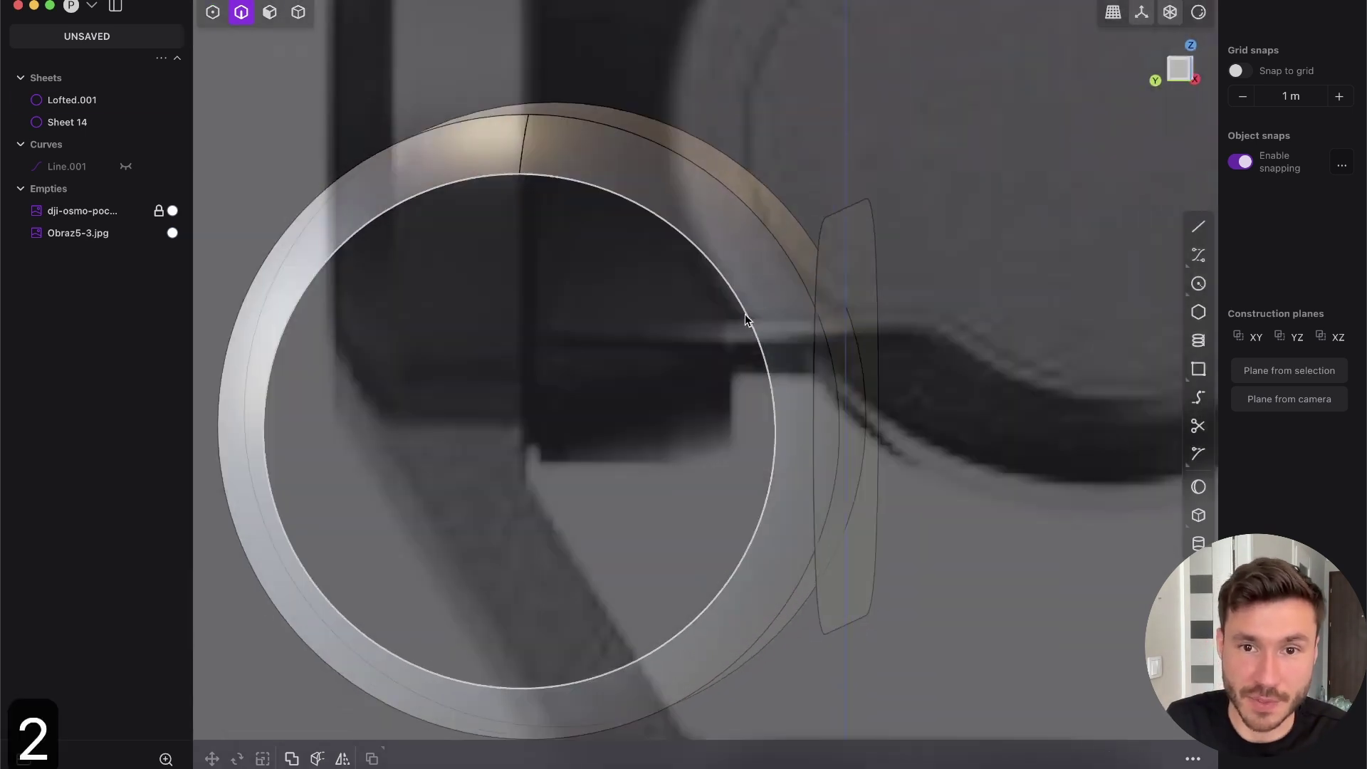
{"action": "left_click", "coordinate": [745, 314]}
{"action": "scroll", "coordinate": [716, 305], "scroll_direction": "down", "scroll_amount": 5}
{"action": "middle_click_drag", "start_coordinate": [695, 249], "coordinate": [698, 279]}
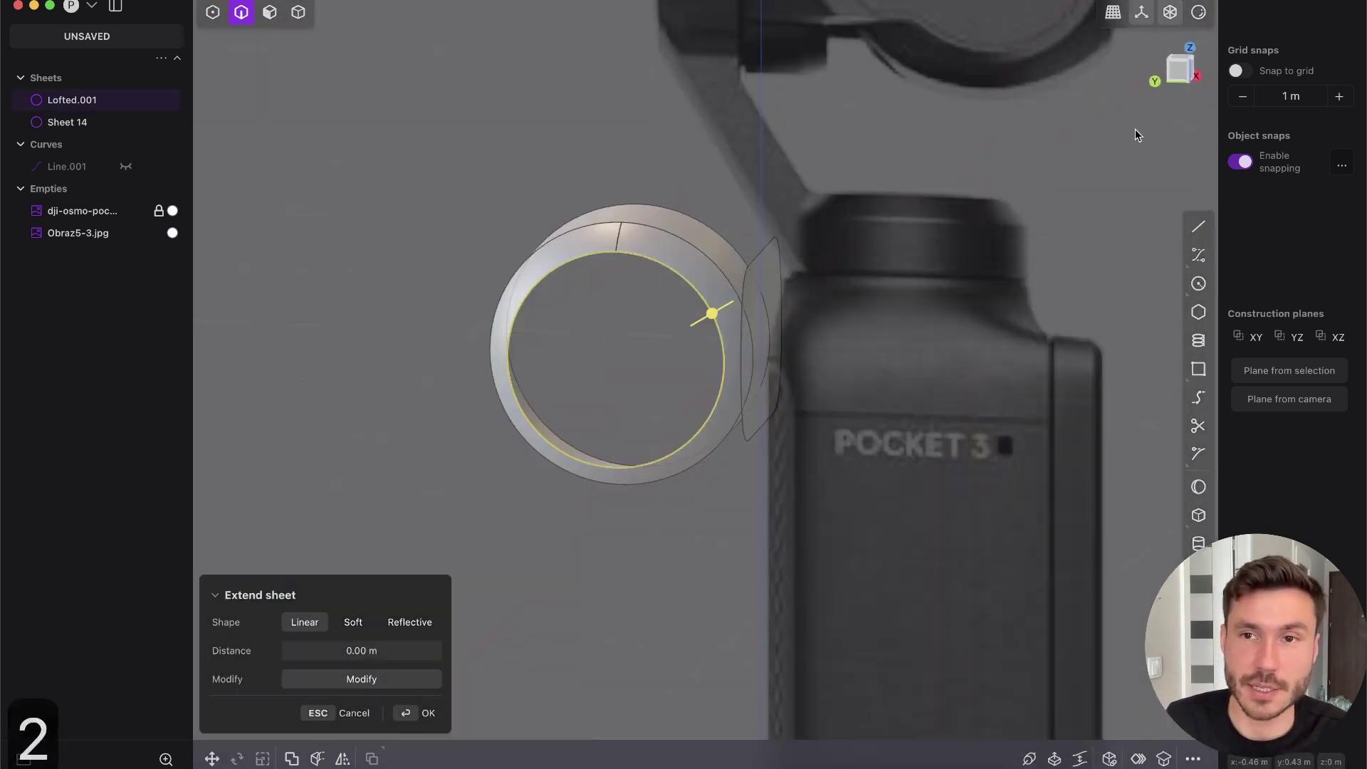
{"action": "left_click", "coordinate": [1184, 74]}
{"action": "middle_click_drag", "start_coordinate": [788, 240], "coordinate": [761, 239]}
{"action": "scroll", "coordinate": [754, 314], "scroll_direction": "up", "scroll_amount": 5}
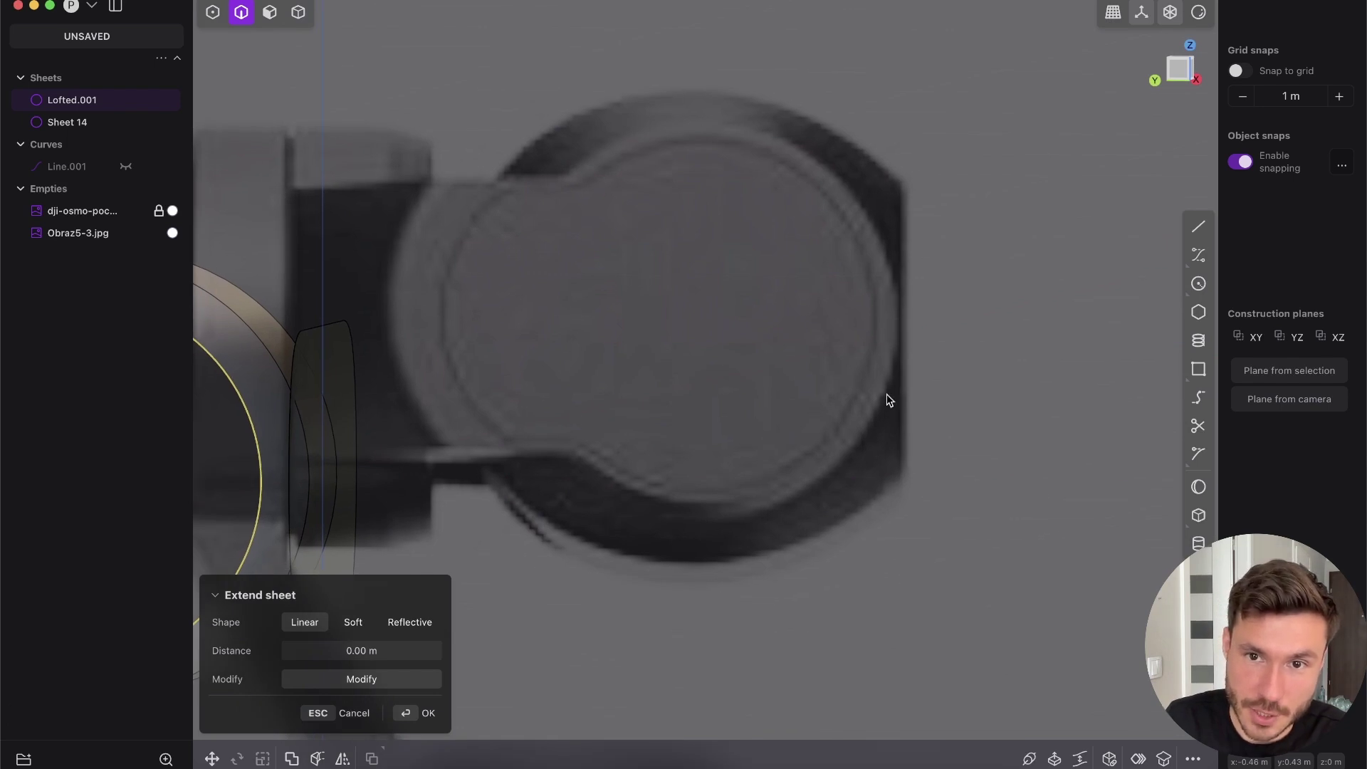
{"action": "scroll", "coordinate": [639, 253], "scroll_direction": "down", "scroll_amount": 8}
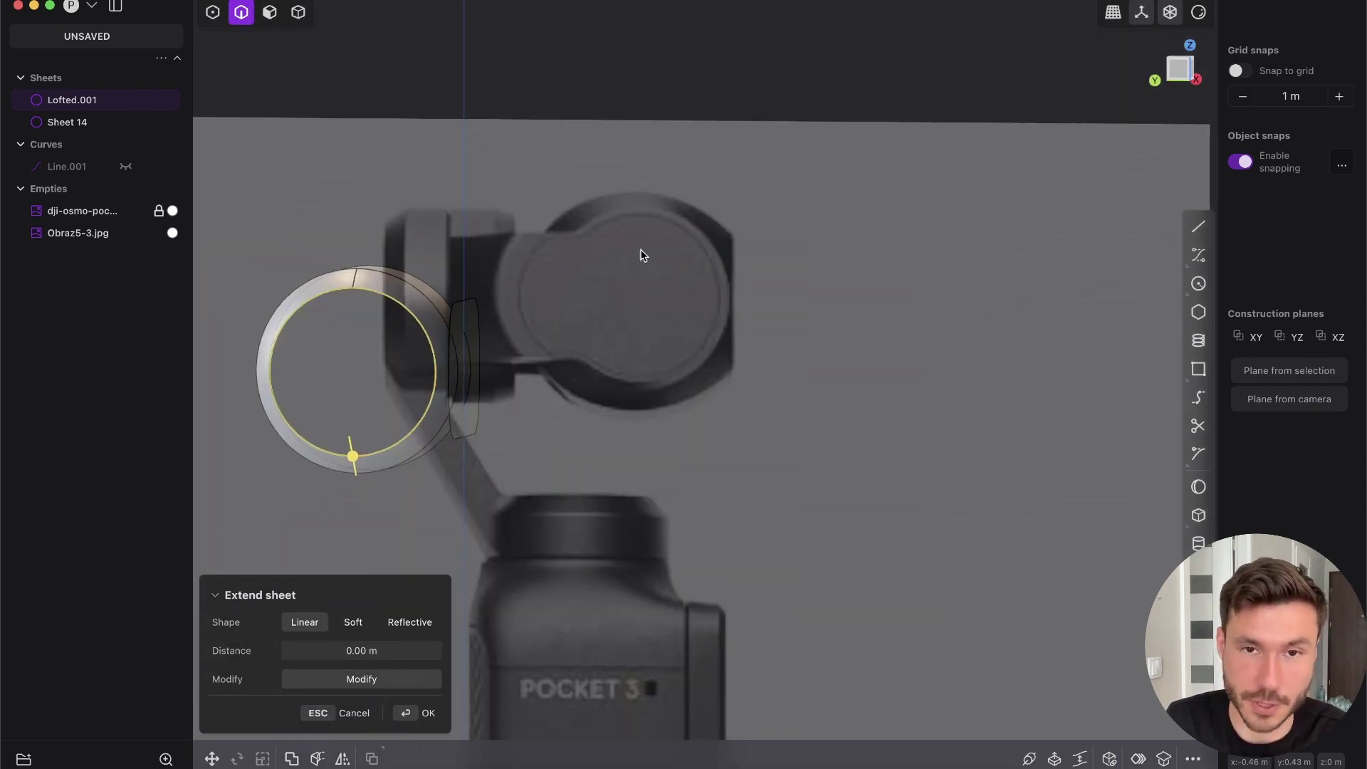
{"action": "middle_click_drag", "start_coordinate": [455, 282], "coordinate": [627, 262], "text": "shift"}
{"action": "scroll", "coordinate": [640, 254], "scroll_direction": "up", "scroll_amount": 4}
{"action": "key", "text": "3"}
{"action": "left_click", "coordinate": [806, 306]}
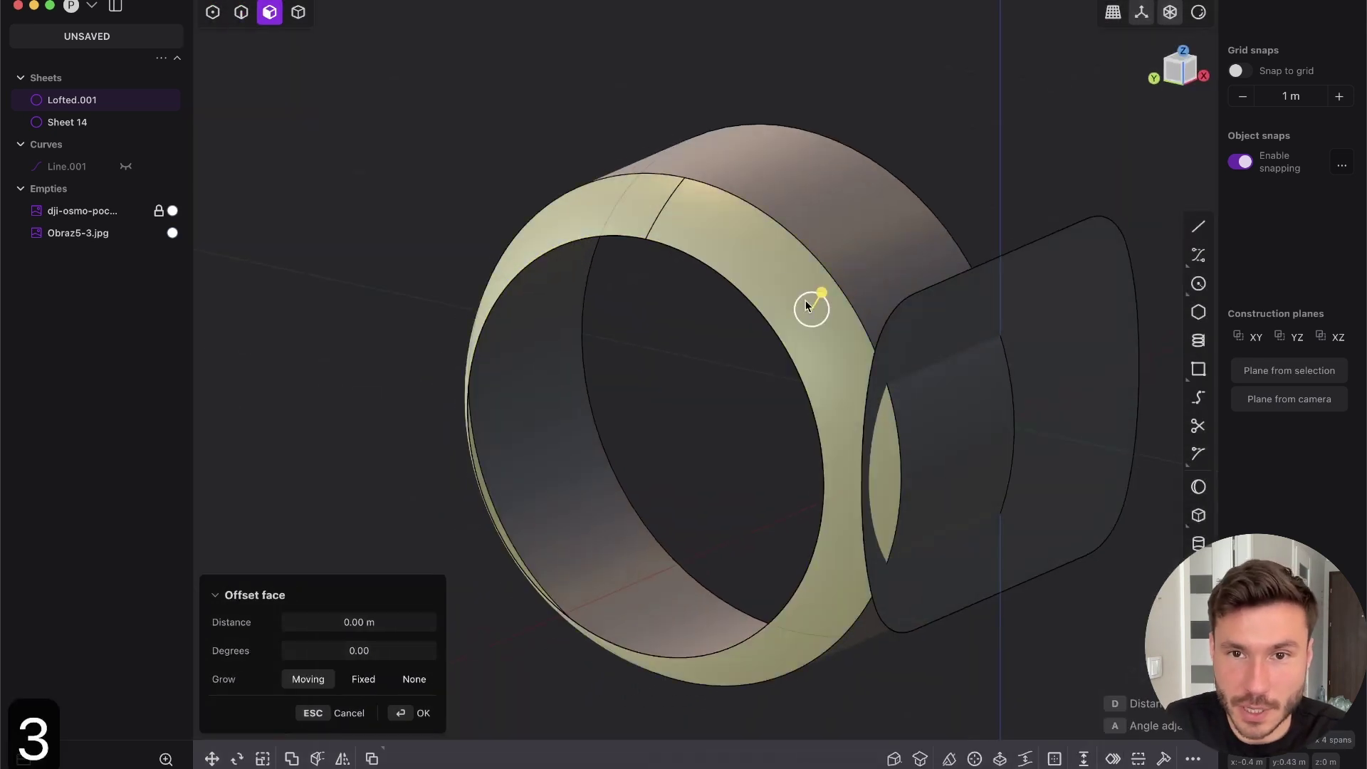
{"action": "middle_click_drag", "start_coordinate": [915, 342], "coordinate": [1015, 331]}
{"action": "left_click", "coordinate": [751, 339]}
{"action": "scroll", "coordinate": [877, 304], "scroll_direction": "up", "scroll_amount": 3}
{"action": "left_click", "coordinate": [1182, 70]}
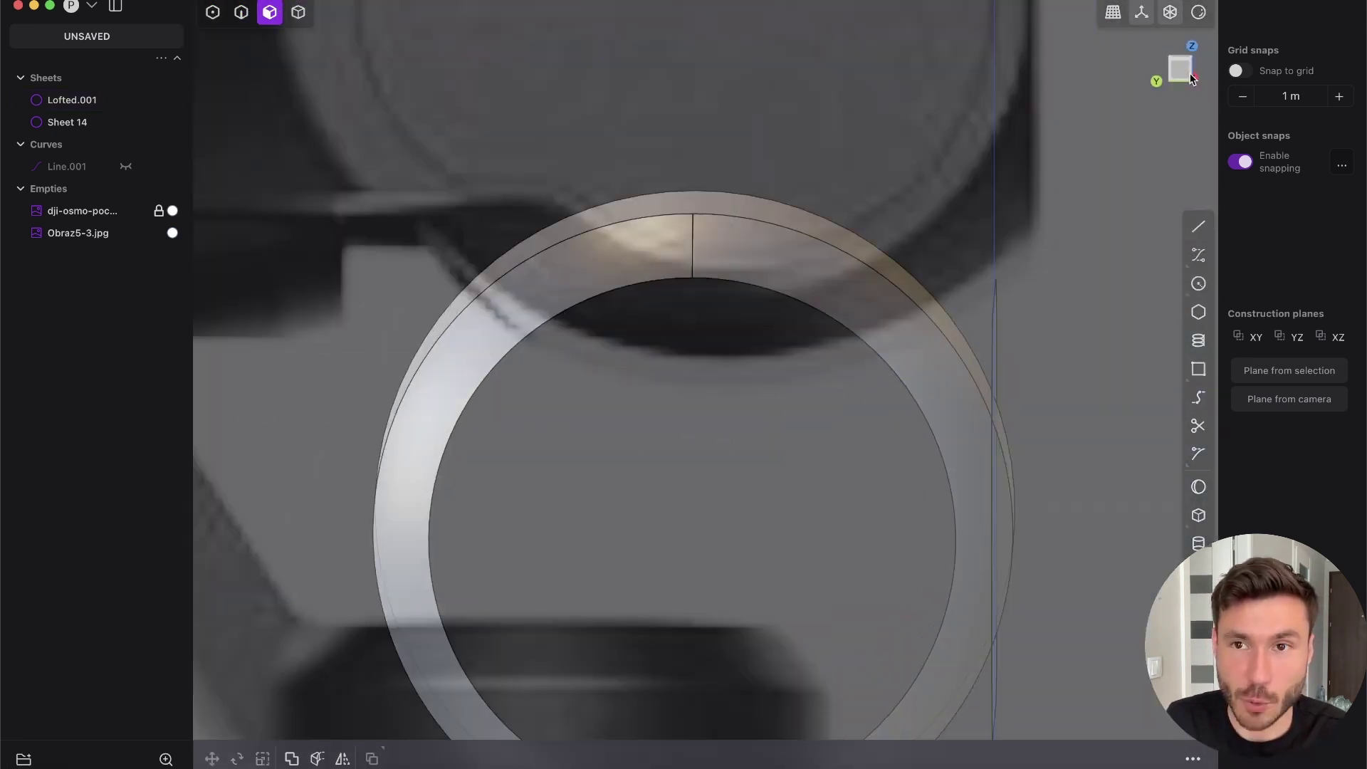
{"action": "scroll", "coordinate": [805, 249], "scroll_direction": "down", "scroll_amount": 4}
Duplicate the ring's round front opening edge in place as a separate curve
{"action": "middle_click_drag", "start_coordinate": [807, 254], "coordinate": [669, 413]}
{"action": "key", "text": "2"}
{"action": "left_click", "coordinate": [721, 327]}
{"action": "key", "text": "shift+d"}
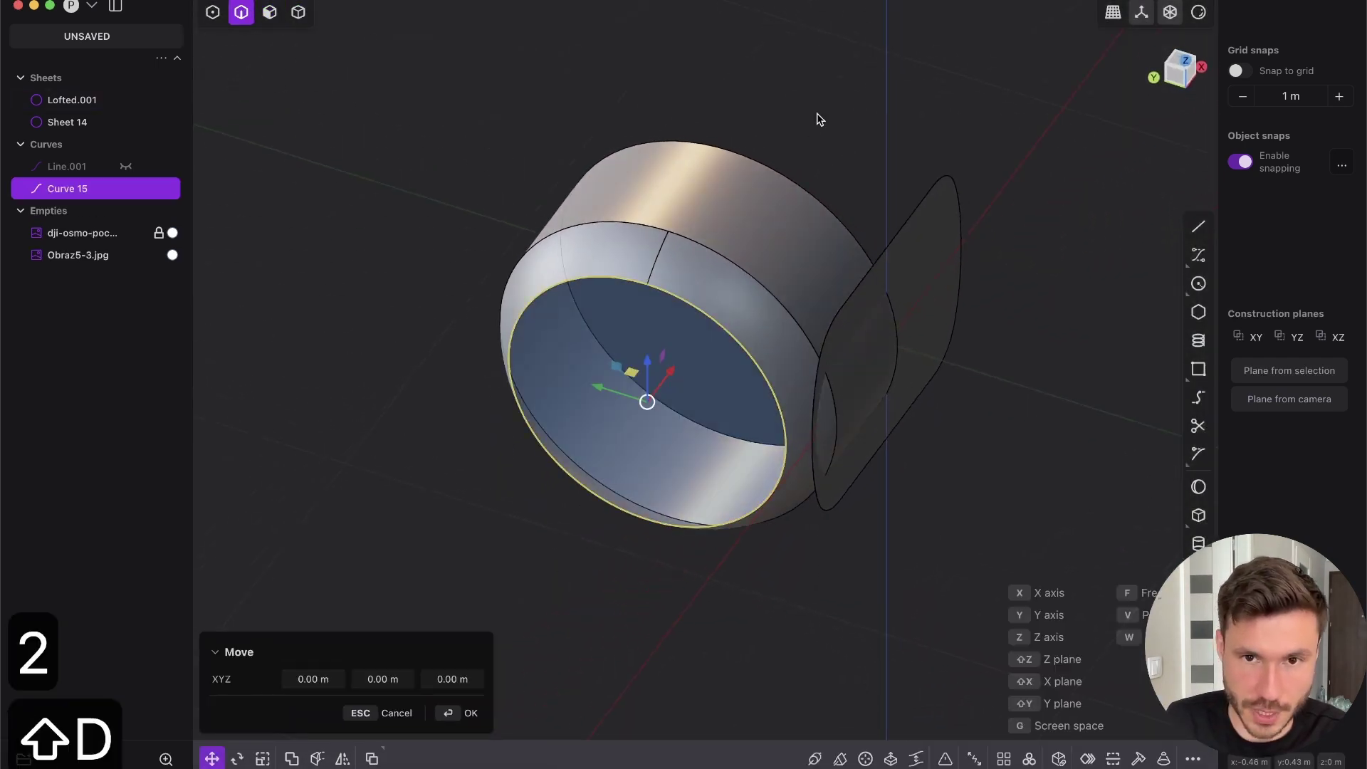
{"action": "left_click", "coordinate": [656, 307]}
In the Left view, draw a slanted straight line from the ring's centre up toward the flat face side, ending beyond the outer edge
{"action": "scroll", "coordinate": [693, 320], "scroll_direction": "up", "scroll_amount": 3}
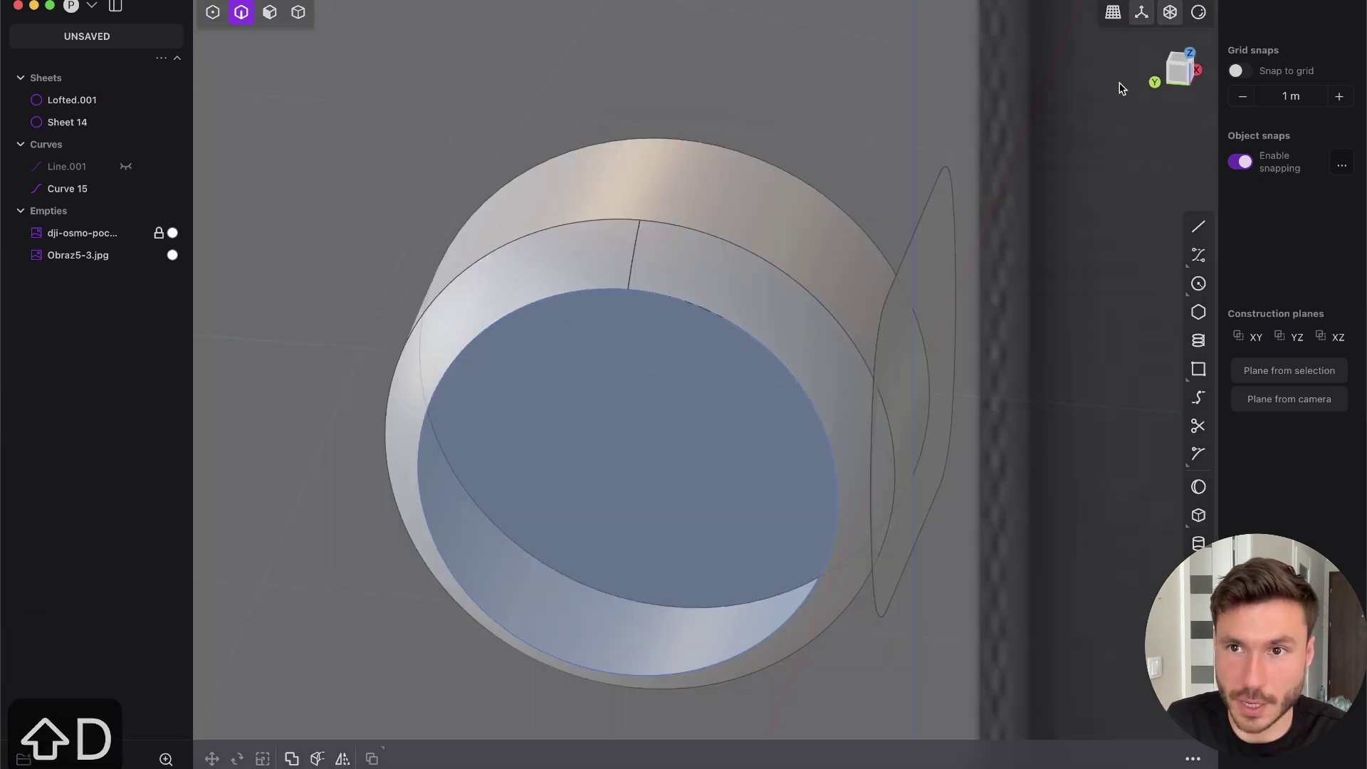
{"action": "left_click", "coordinate": [1176, 79]}
{"action": "scroll", "coordinate": [736, 270], "scroll_direction": "up", "scroll_amount": 3}
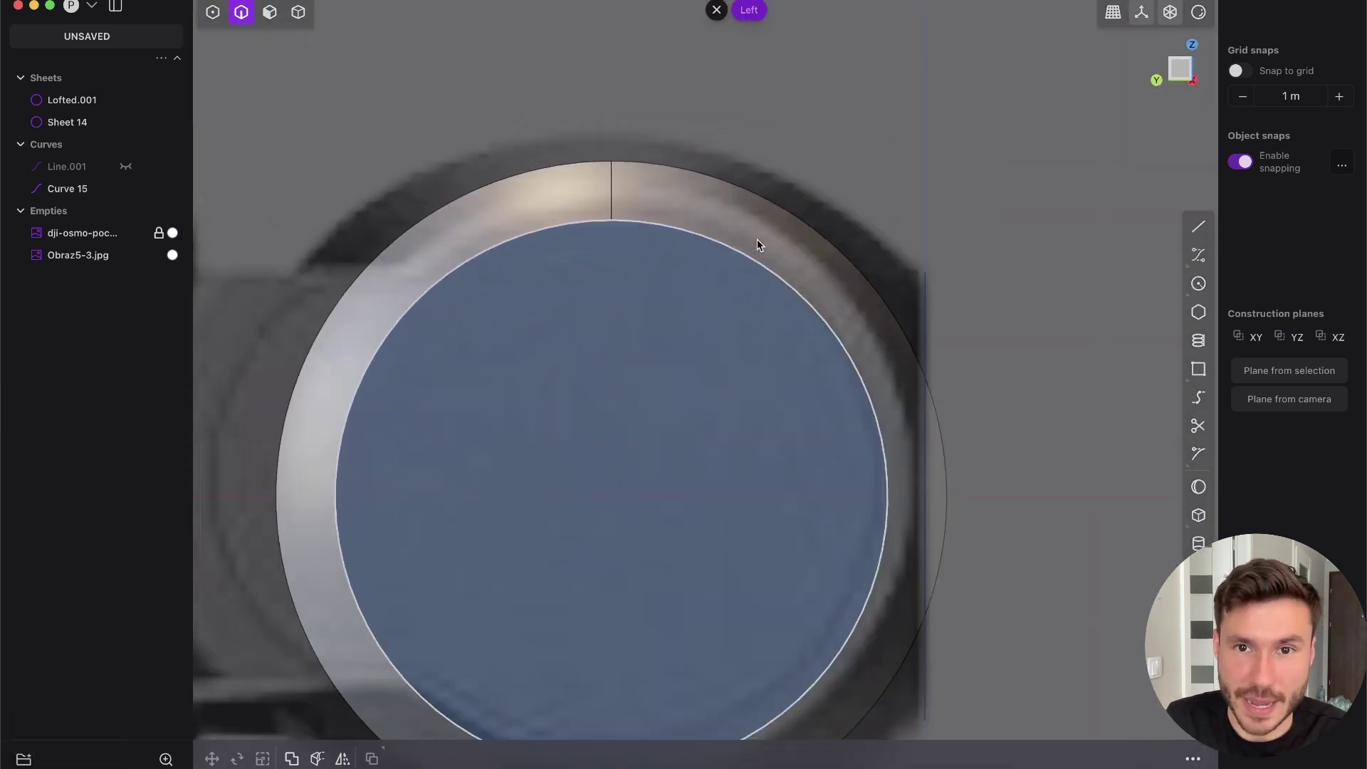
{"action": "middle_click_drag", "start_coordinate": [871, 384], "coordinate": [892, 306], "text": "shift"}
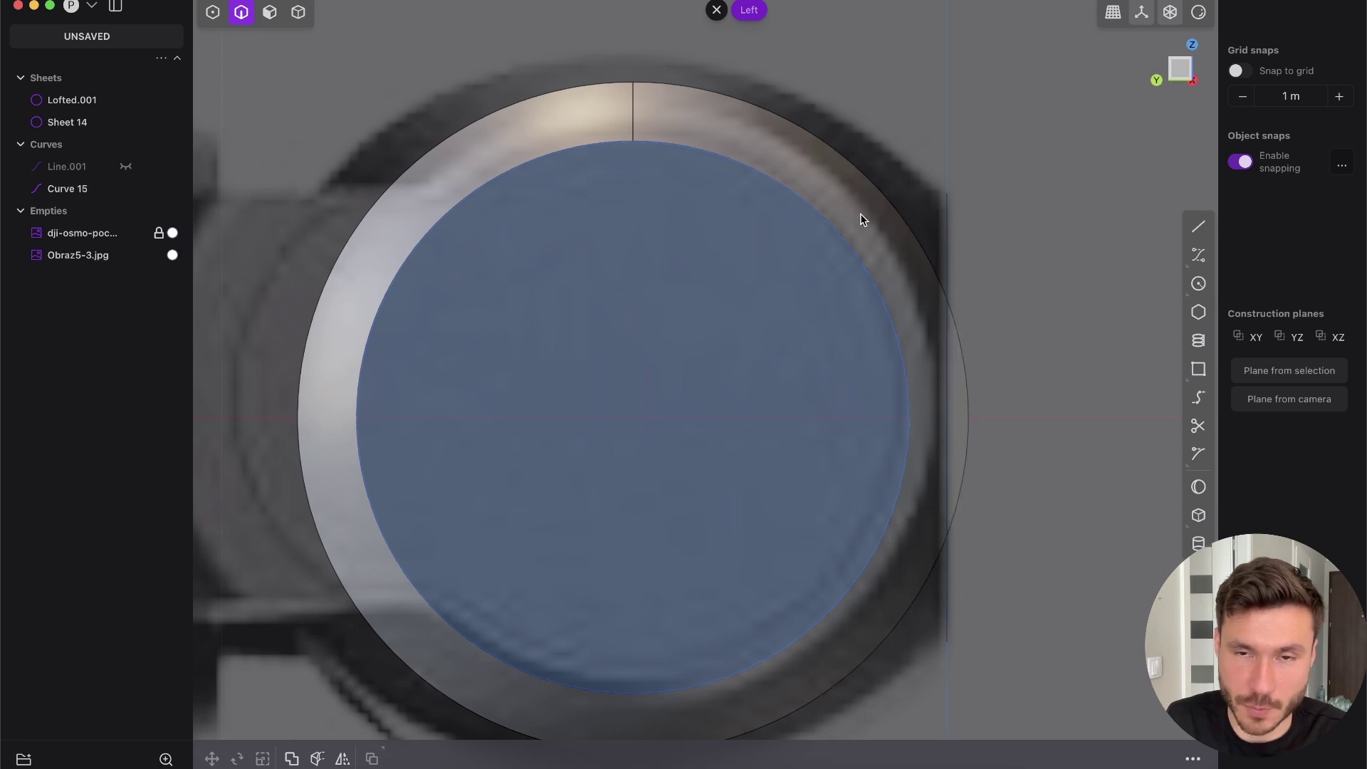
{"action": "scroll", "coordinate": [695, 334], "scroll_direction": "up", "scroll_amount": 3}
{"action": "scroll", "coordinate": [693, 330], "scroll_direction": "down", "scroll_amount": 5}
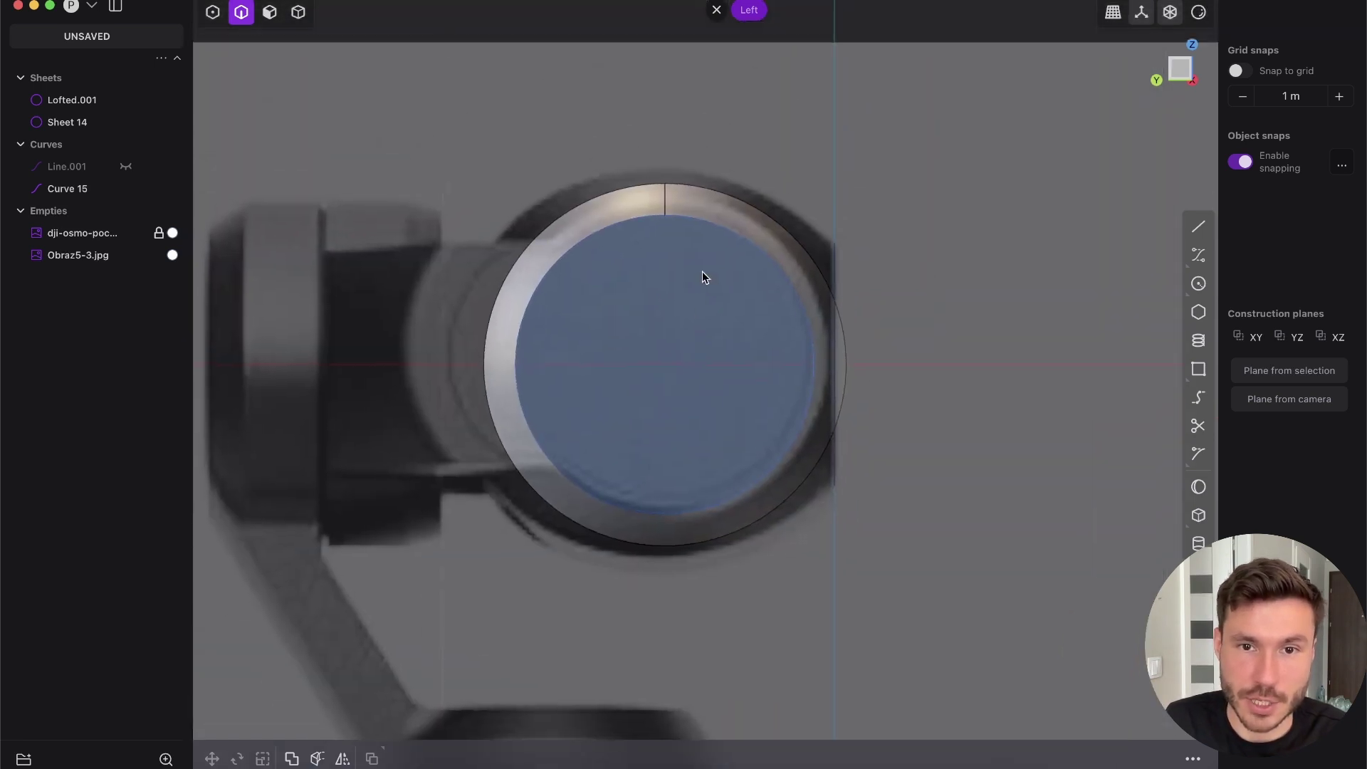
{"action": "key", "text": "shift+a"}
{"action": "left_click", "coordinate": [661, 365]}
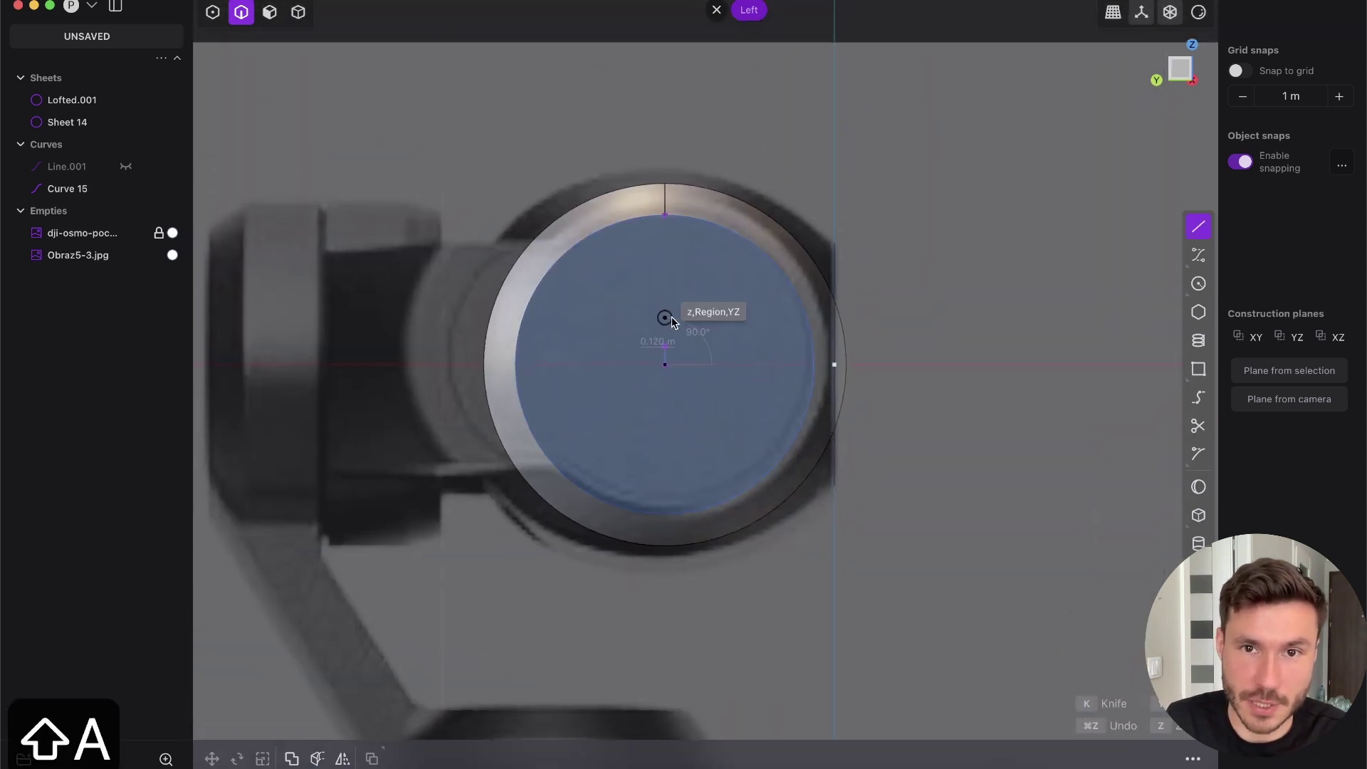
{"action": "left_click", "coordinate": [749, 101]}
{"action": "scroll", "coordinate": [712, 228], "scroll_direction": "up", "scroll_amount": 3}
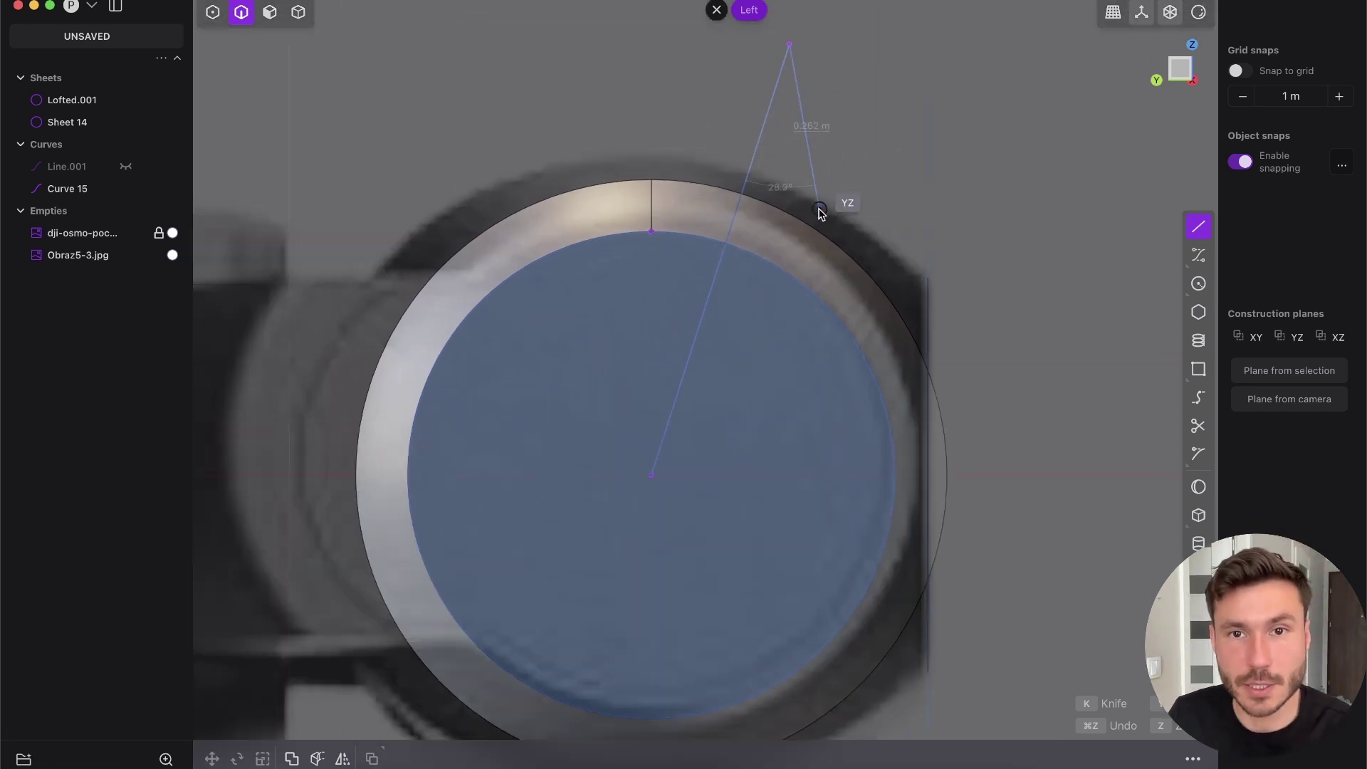
{"action": "right_click", "coordinate": [809, 223]}
Mirror the slanted line across the horizontal centre axis and join both lines into one V-shaped curve
{"action": "scroll", "coordinate": [807, 223], "scroll_direction": "down", "scroll_amount": 1}
{"action": "middle_click_drag", "start_coordinate": [807, 222], "coordinate": [786, 167], "text": "shift"}
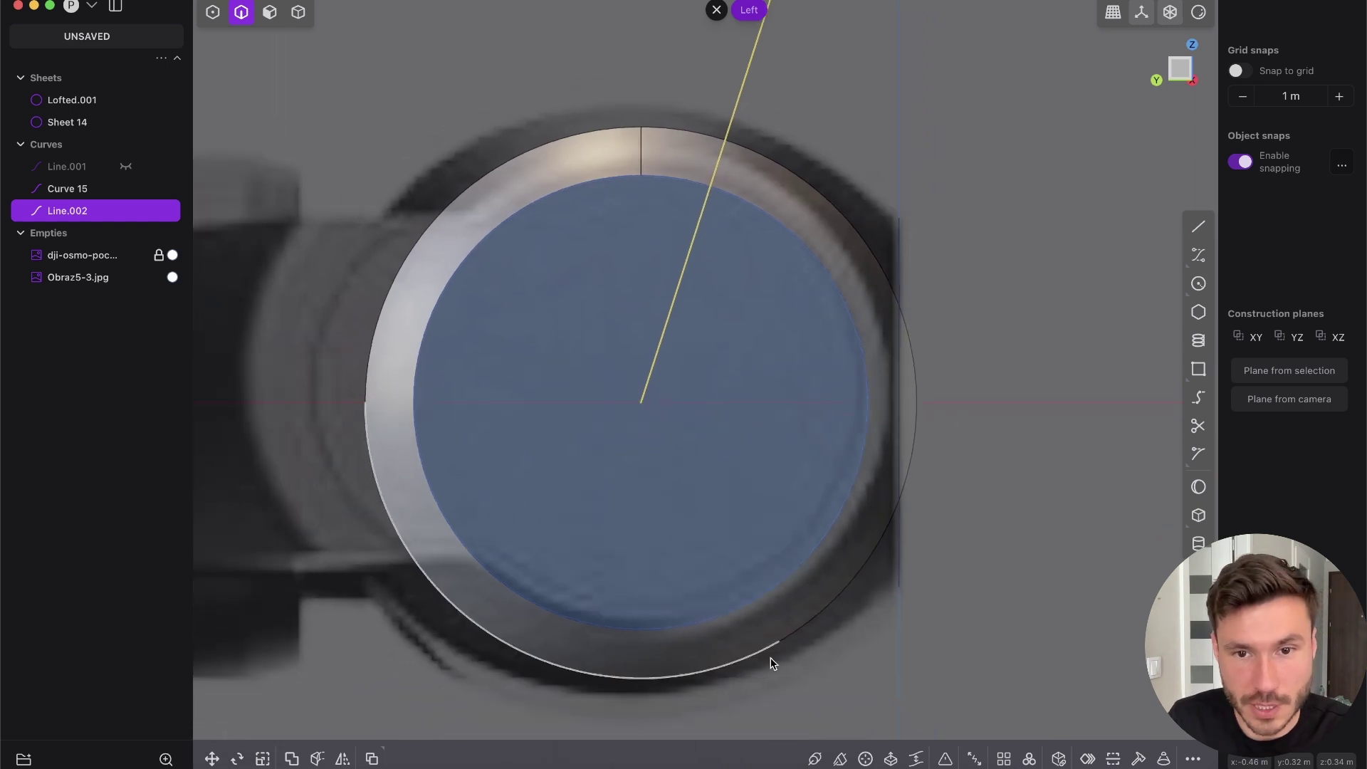
{"action": "scroll", "coordinate": [693, 345], "scroll_direction": "down", "scroll_amount": 2}
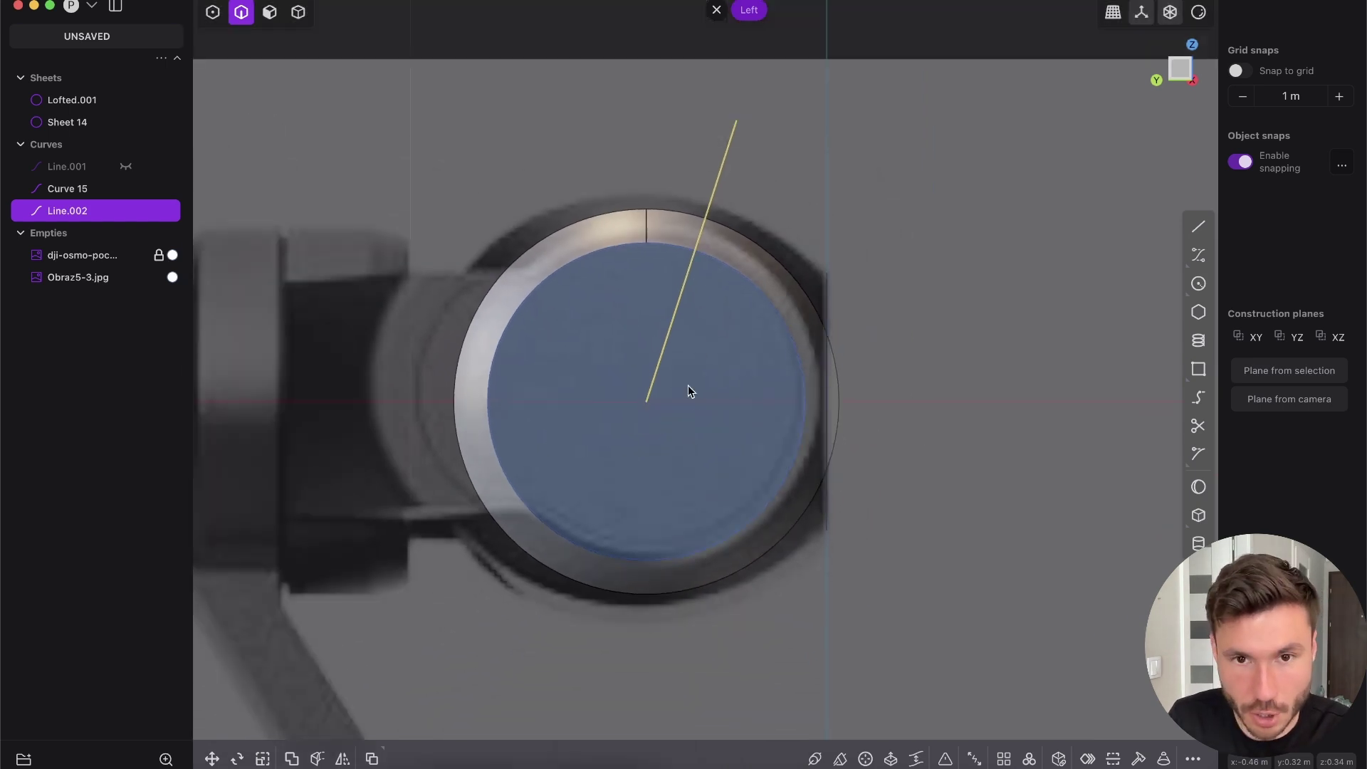
{"action": "key", "text": "super+x"}
{"action": "left_click", "coordinate": [825, 378]}
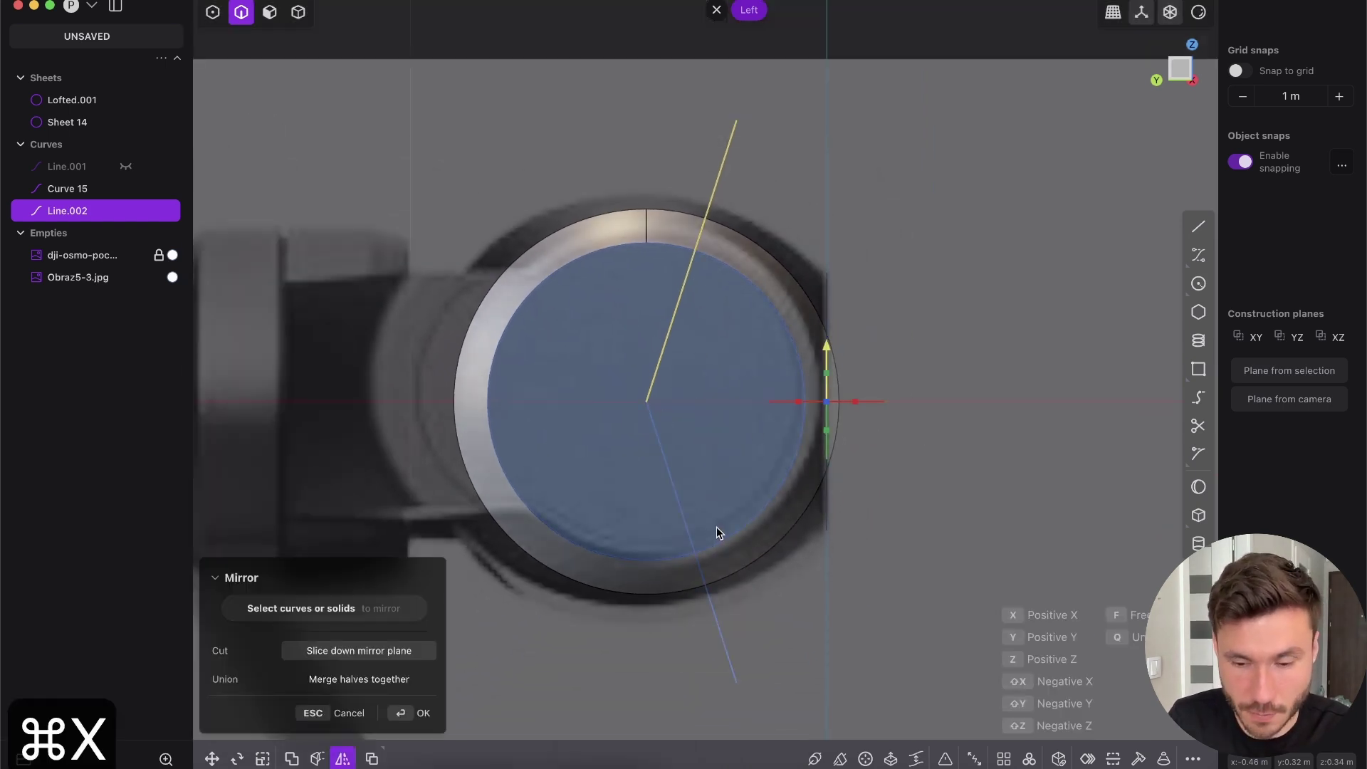
{"action": "key", "text": "Return"}
{"action": "left_click_drag", "start_coordinate": [689, 463], "coordinate": [603, 350]}
{"action": "left_click", "coordinate": [659, 345]}
{"action": "key", "text": "j"}
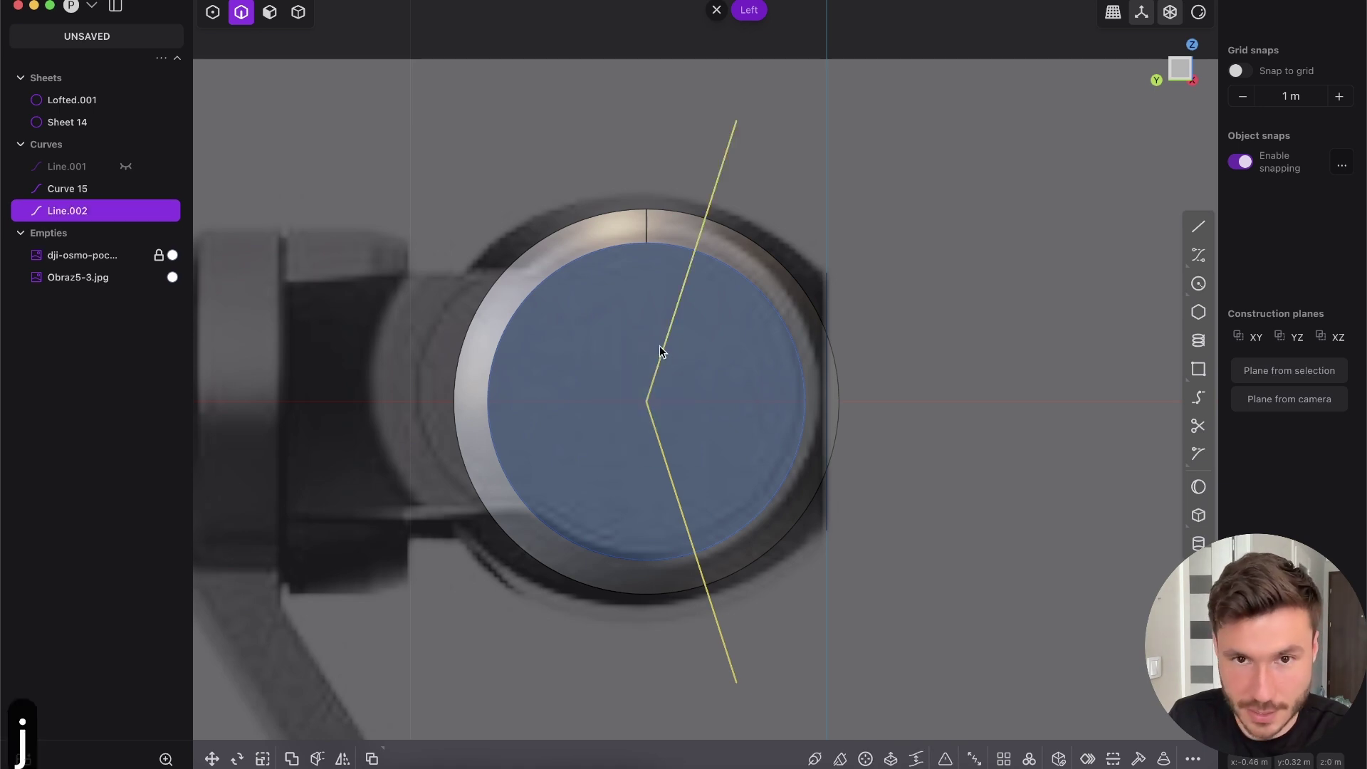
Cut the ring sheet with the V-shaped curve in the Left view
{"action": "key", "text": "c"}
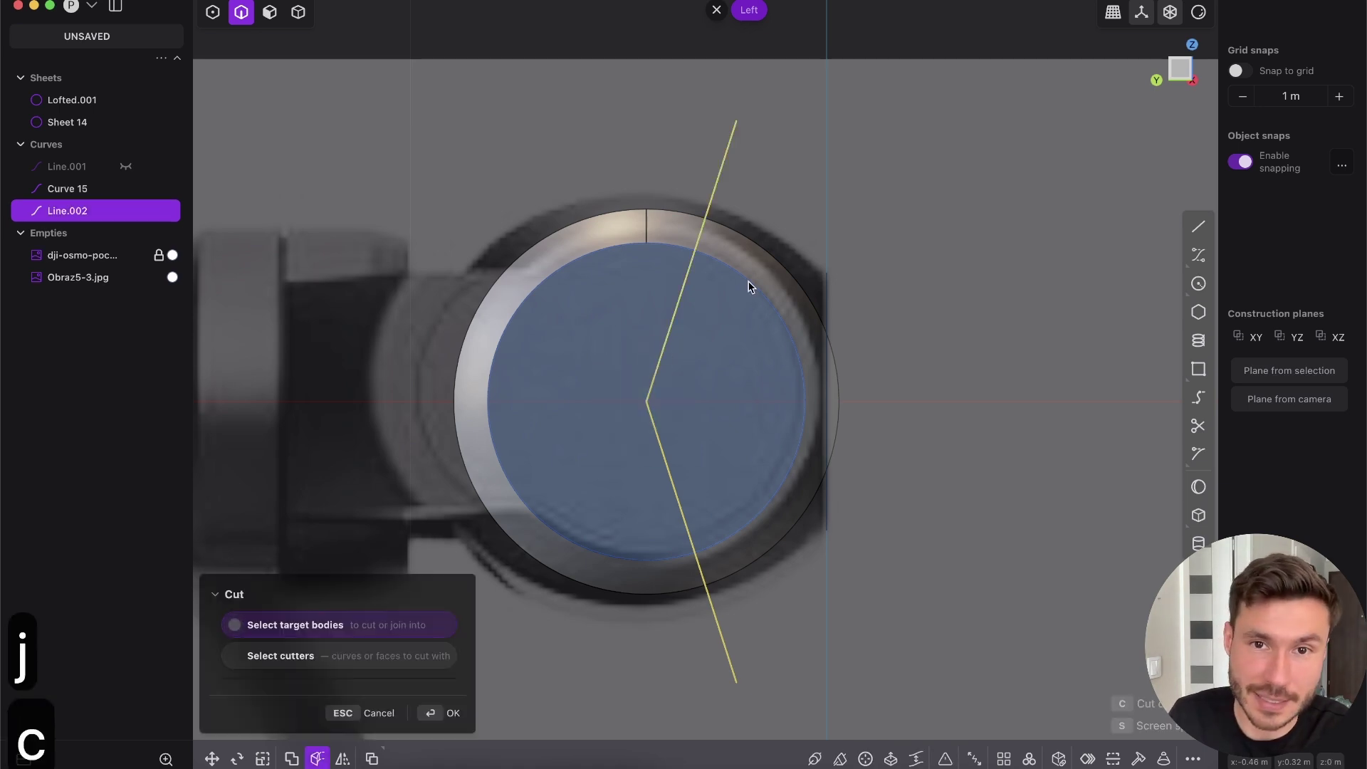
{"action": "left_click", "coordinate": [817, 272]}
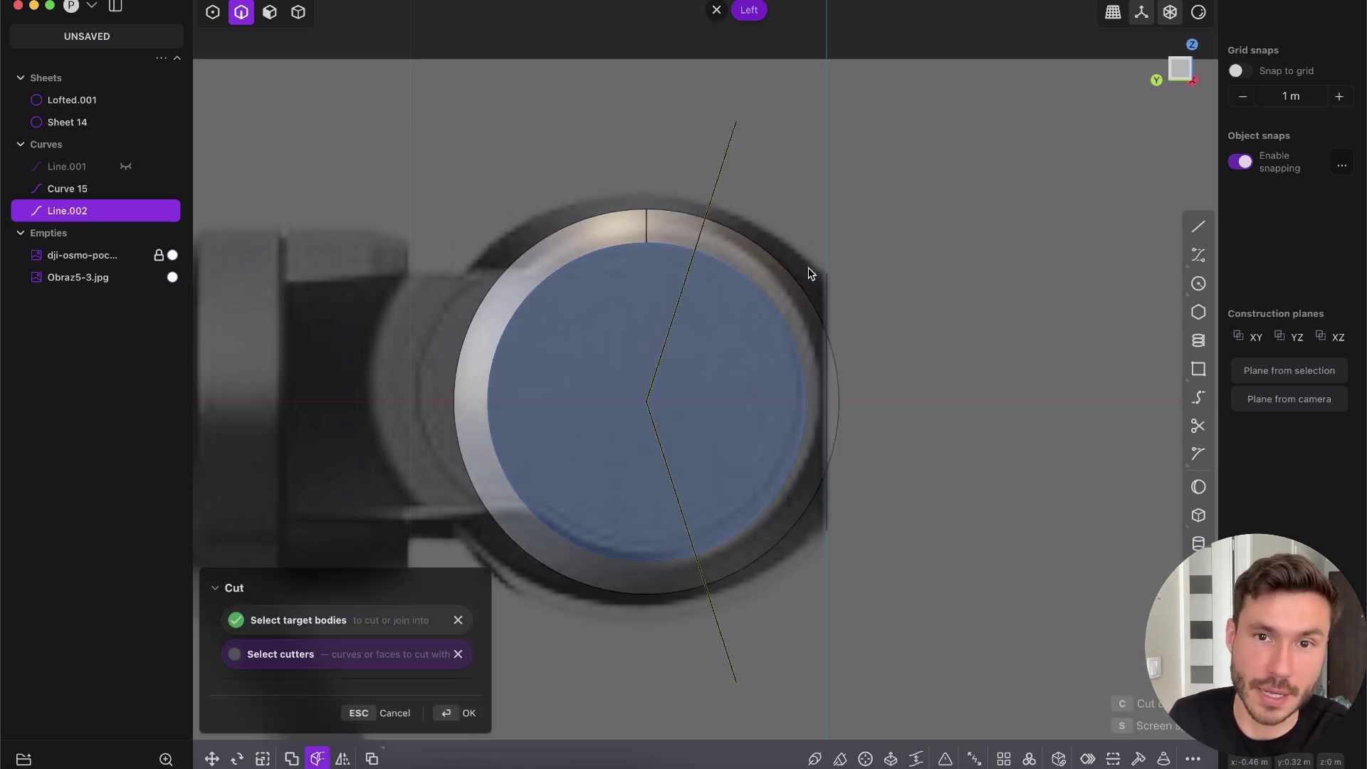
{"action": "right_click", "coordinate": [893, 300]}
Delete the cut-off ring segment next to the flat camera-face sheet
{"action": "middle_click_drag", "start_coordinate": [772, 283], "coordinate": [669, 334]}
{"action": "left_click", "coordinate": [865, 149]}
{"action": "key", "text": "Tab"}
{"action": "left_click", "coordinate": [814, 240]}
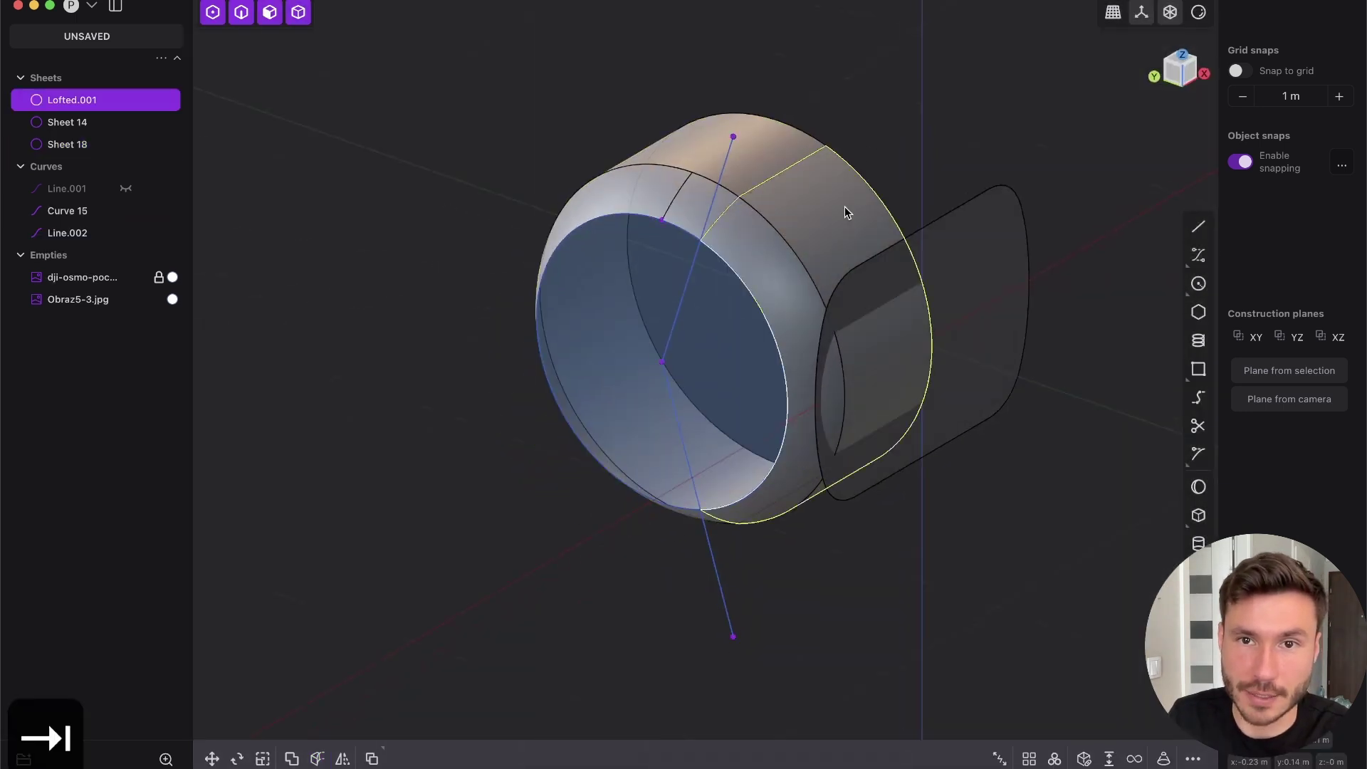
{"action": "middle_click_drag", "start_coordinate": [823, 250], "coordinate": [852, 348]}
{"action": "key", "text": "x"}
Hide the V-shaped cutting curve
{"action": "key", "text": "2"}
{"action": "left_click", "coordinate": [692, 180]}
{"action": "key", "text": "h"}
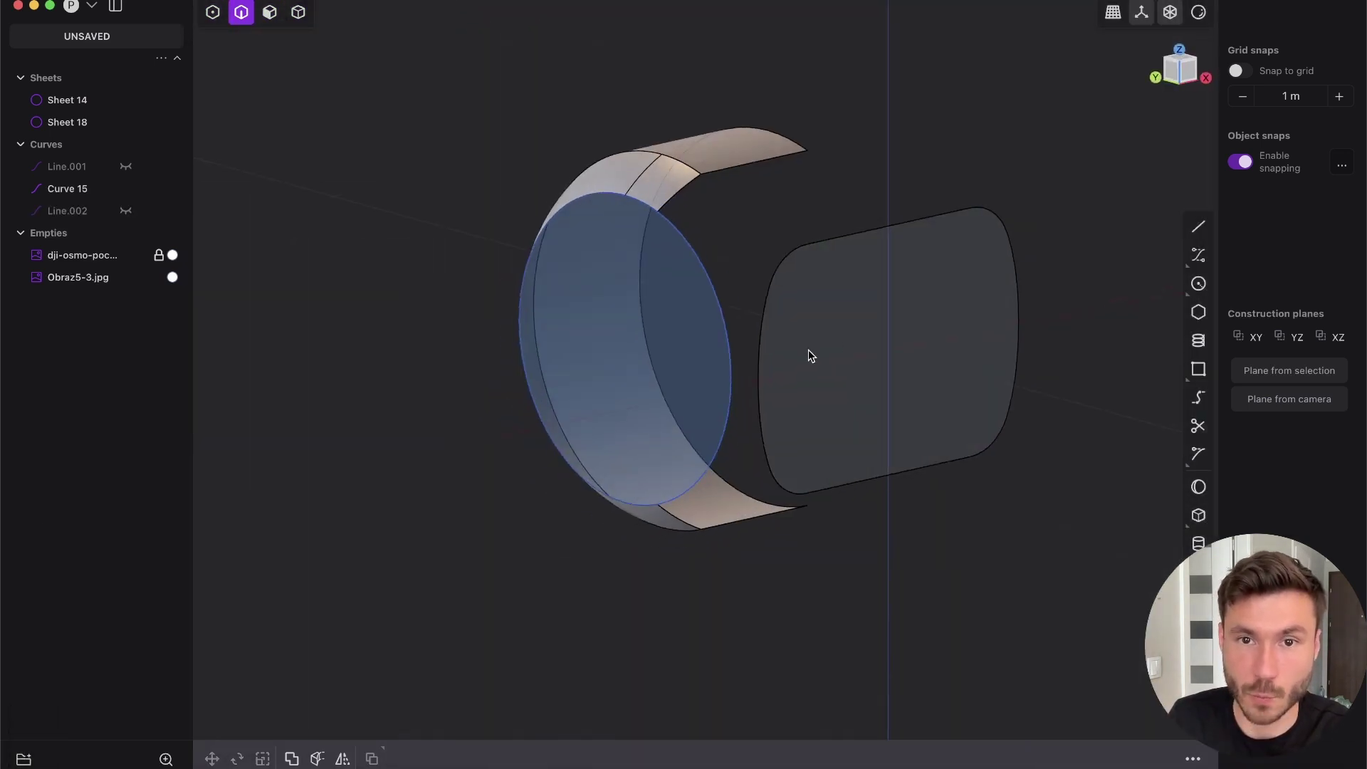
Frame the gap between the ring and the flat sheet, and launch the Epic Pen annotation app with its pen active
{"action": "scroll", "coordinate": [809, 349], "scroll_direction": "up", "scroll_amount": 3}
{"action": "middle_click_drag", "start_coordinate": [769, 343], "coordinate": [772, 425], "text": "shift"}
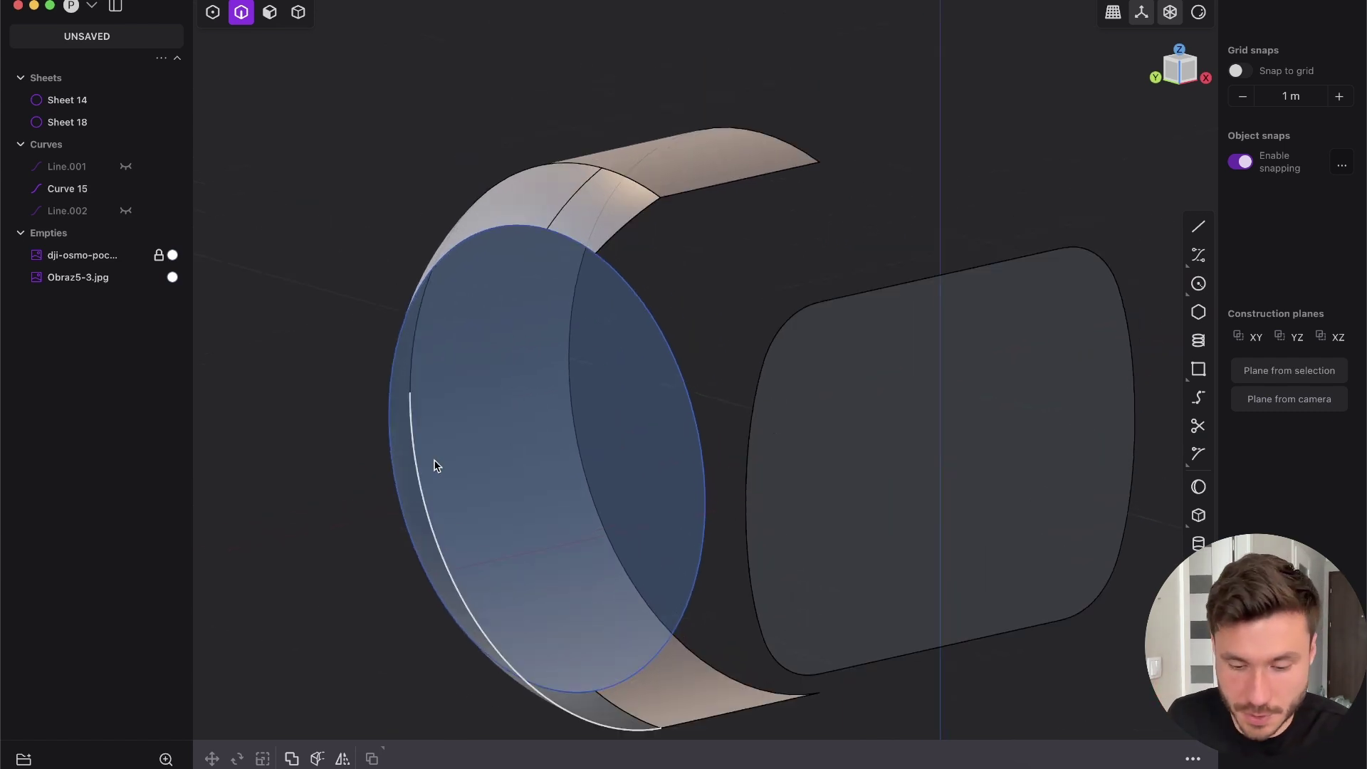
{"action": "key", "text": "cmd+space"}
{"action": "type", "text": "epic"}
{"action": "key", "text": "Return"}
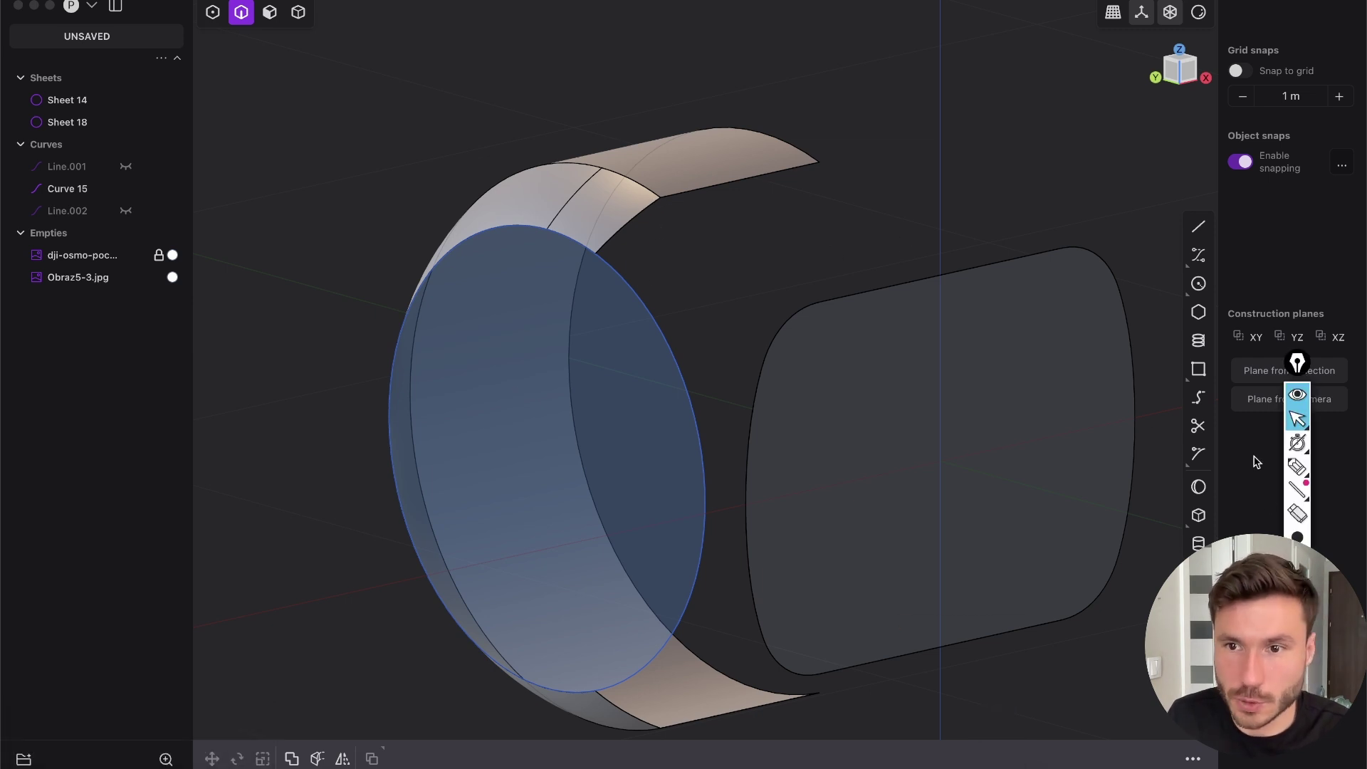
{"action": "left_click", "coordinate": [1297, 487]}
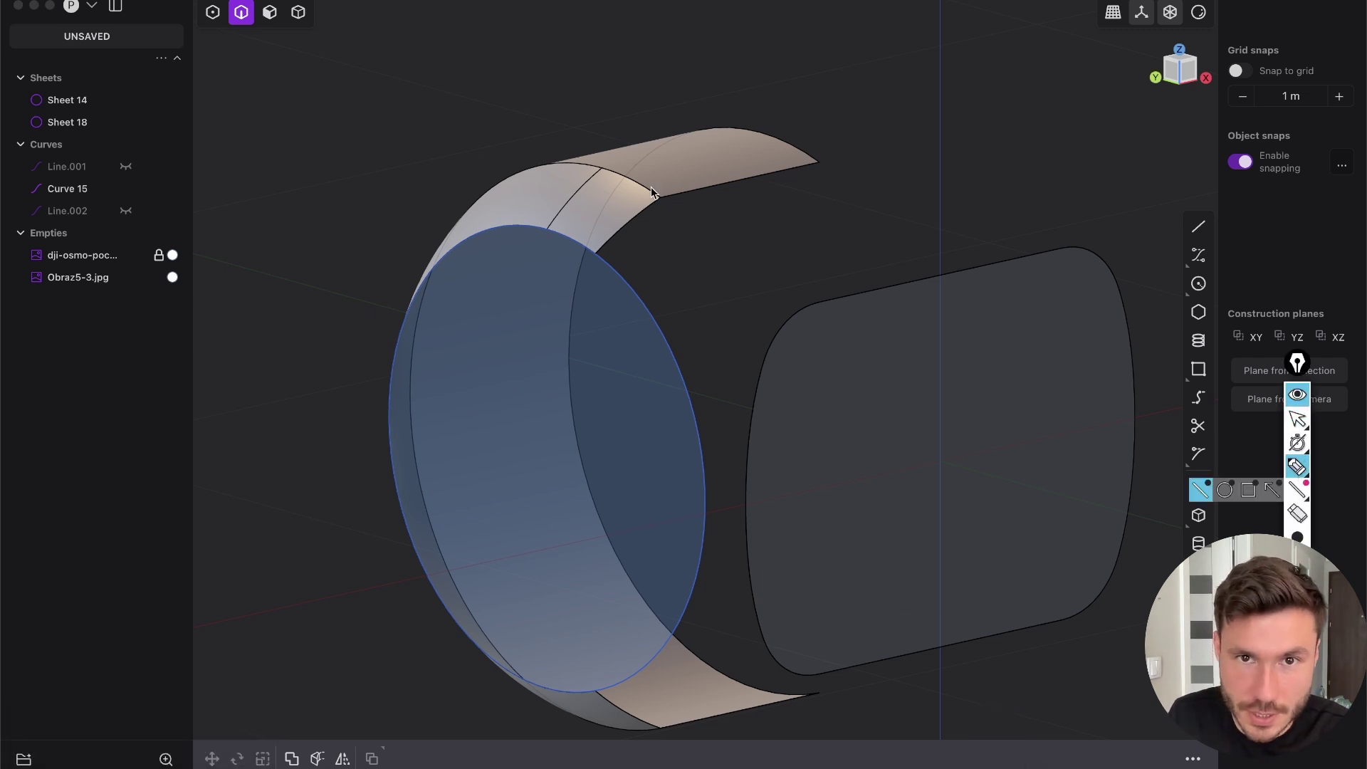
Sketch yellow annotation curves from the ring's upper and lower ends to the flat sheet, and hatch the surfaces planned between them
{"action": "left_click_drag", "start_coordinate": [646, 191], "coordinate": [661, 201]}
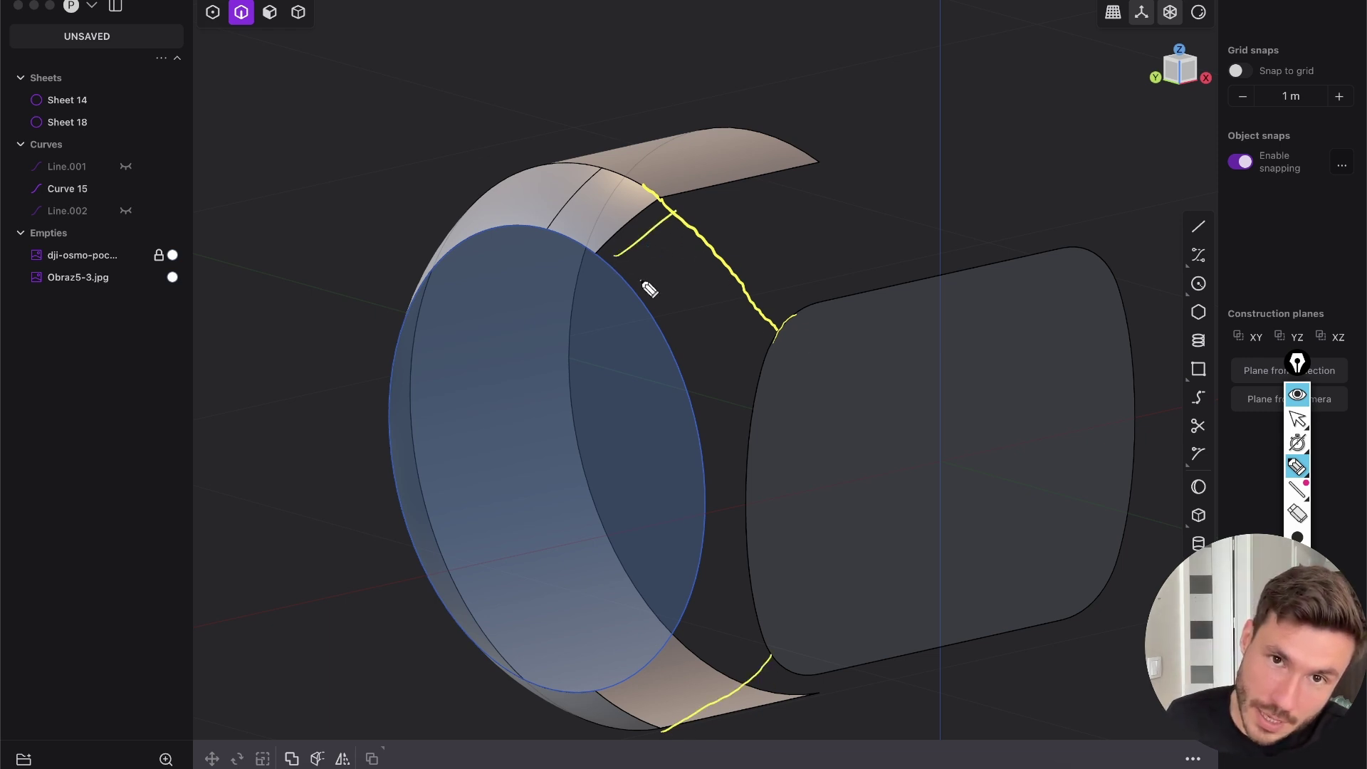
{"action": "left_click_drag", "start_coordinate": [687, 350], "coordinate": [759, 305]}
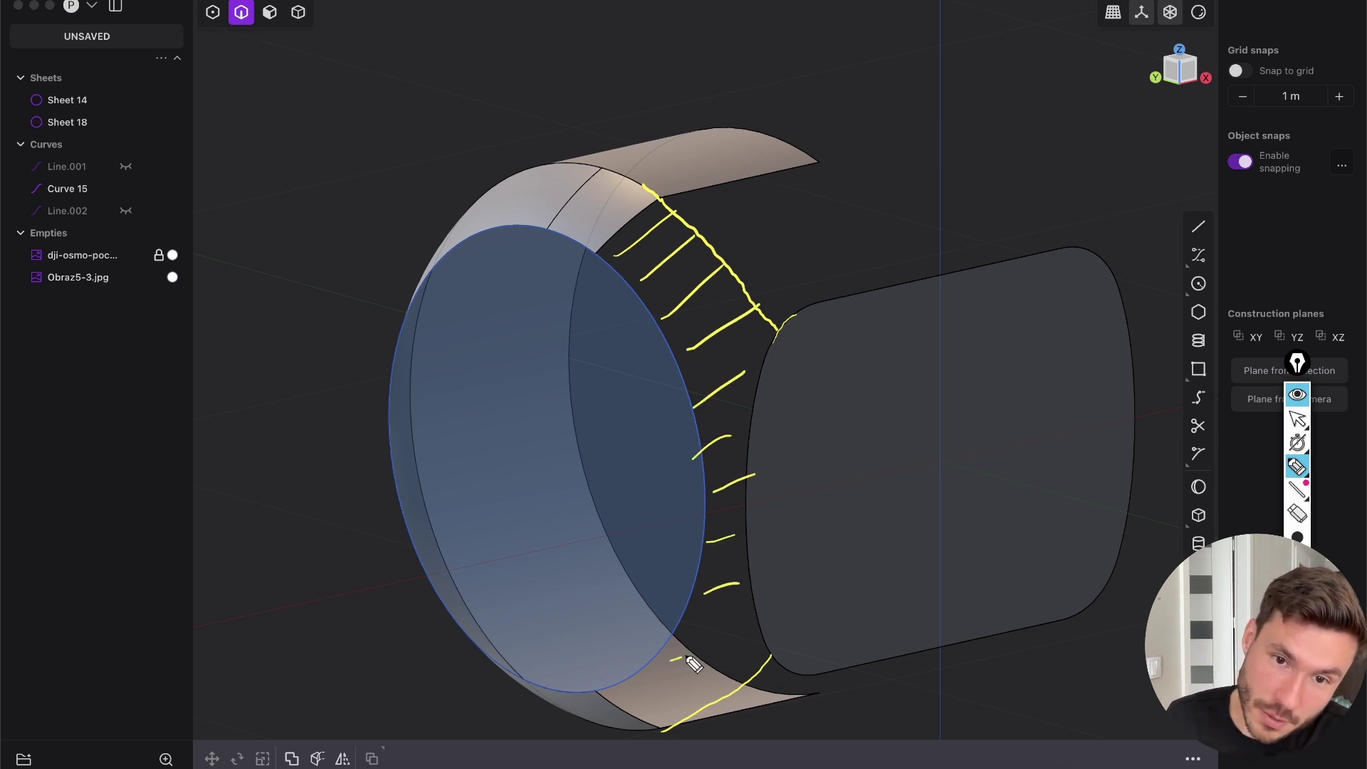
{"action": "left_click_drag", "start_coordinate": [661, 711], "coordinate": [772, 637]}
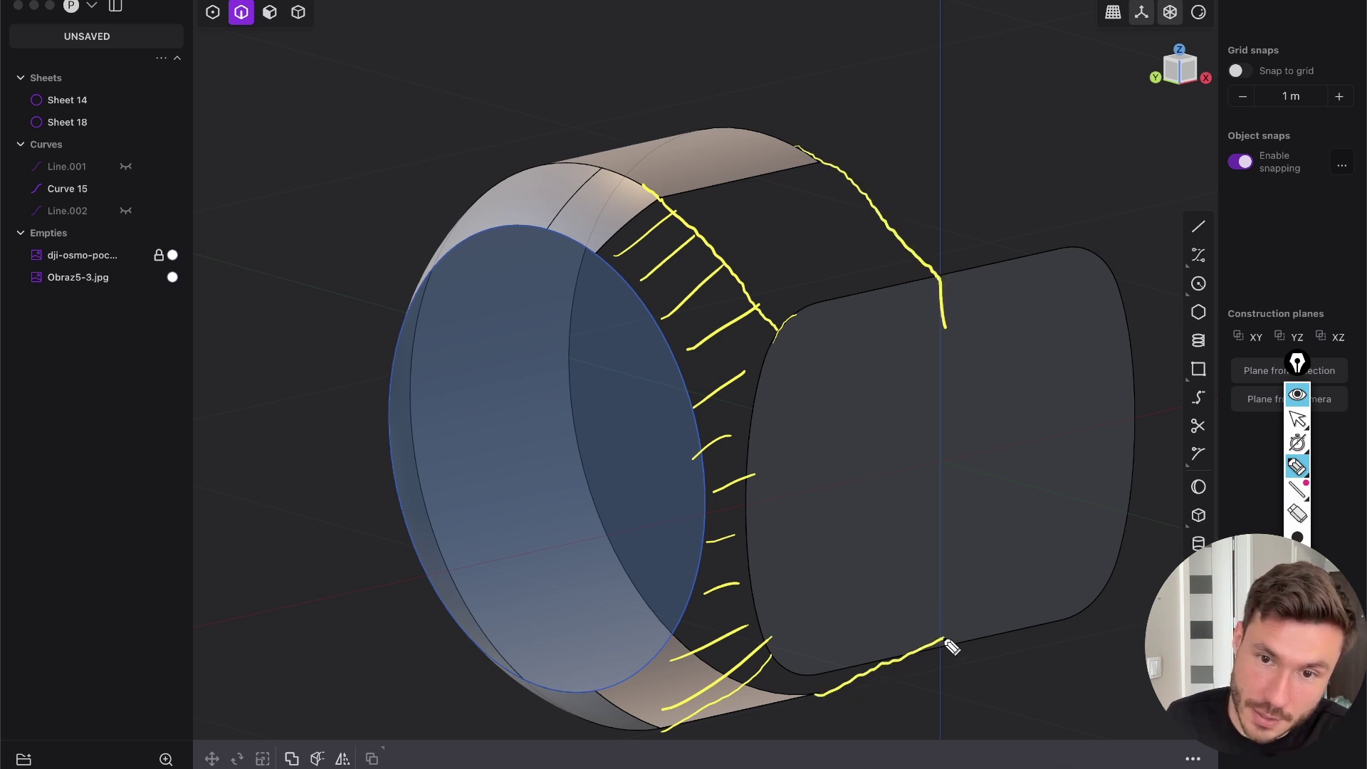
{"action": "left_click_drag", "start_coordinate": [713, 202], "coordinate": [815, 160]}
{"action": "left_click_drag", "start_coordinate": [726, 249], "coordinate": [827, 183]}
{"action": "left_click_drag", "start_coordinate": [765, 283], "coordinate": [863, 226]}
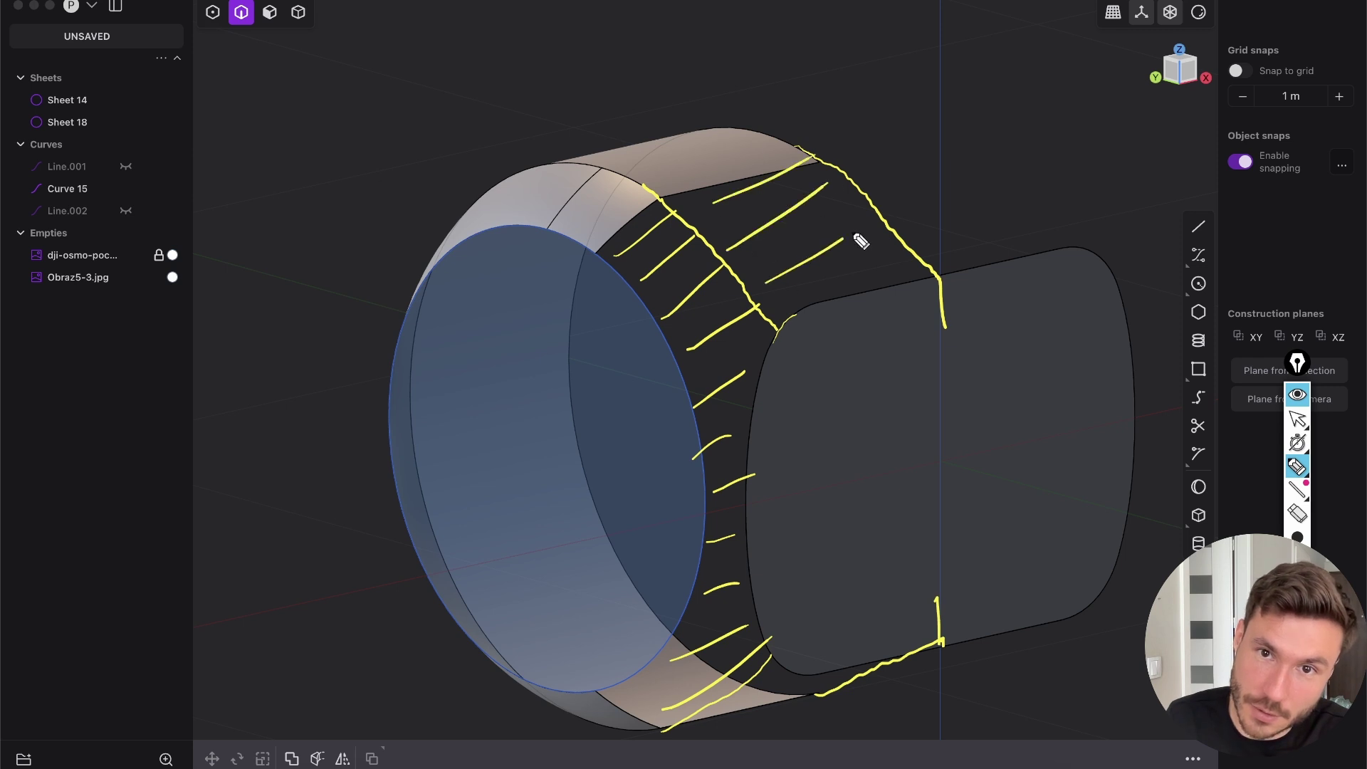
{"action": "left_click_drag", "start_coordinate": [809, 295], "coordinate": [886, 254]}
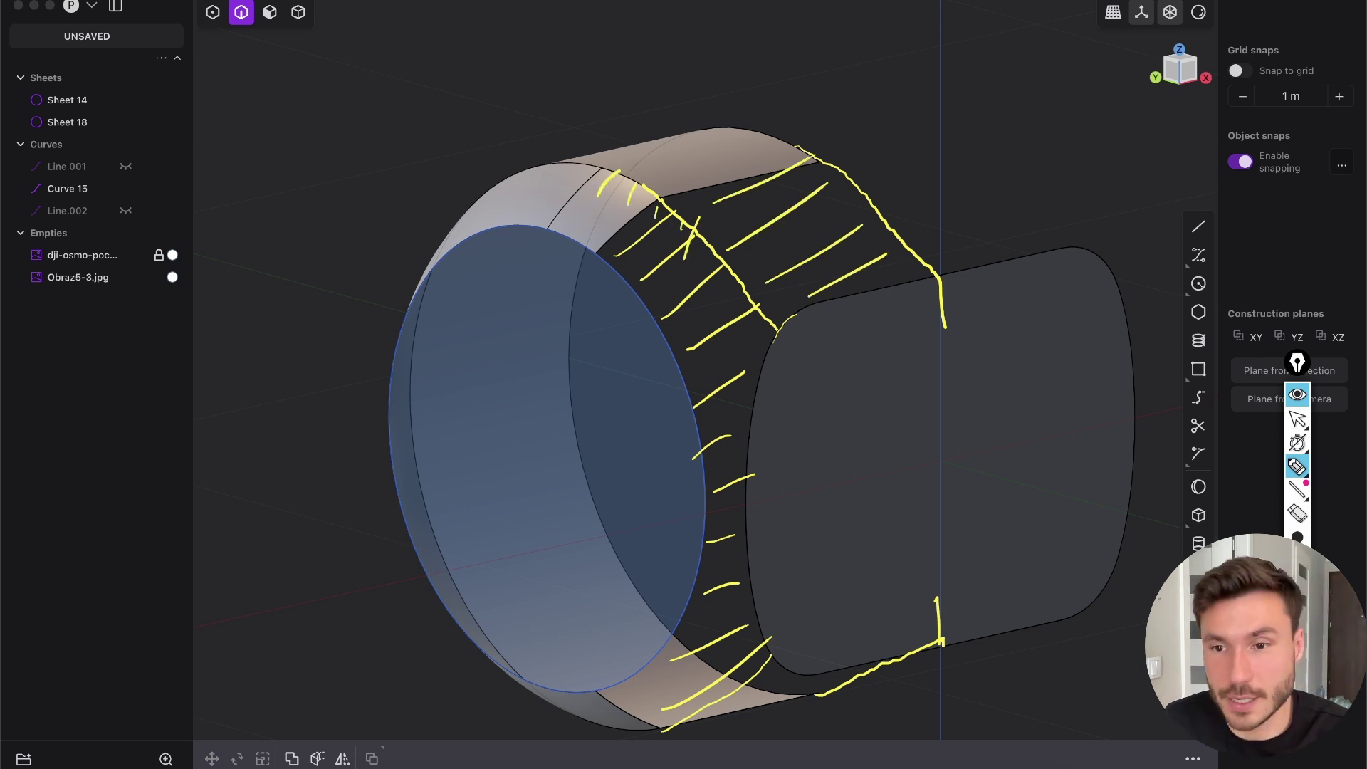
Hide the Epic Pen annotations and move the collapsed pen toolbar clear of the construction plane options
{"action": "left_click", "coordinate": [1297, 364]}
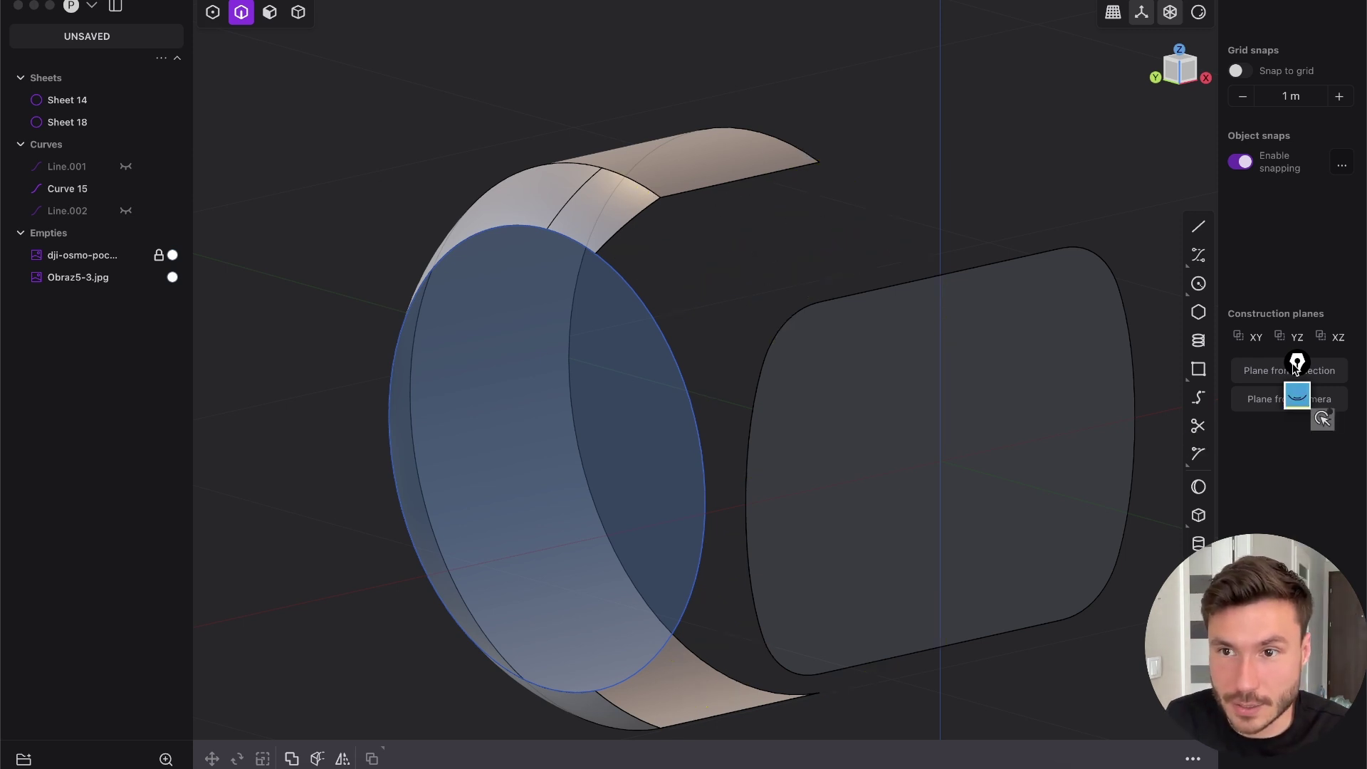
{"action": "left_click_drag", "start_coordinate": [1296, 382], "coordinate": [1334, 475]}
Draw a straight vertical line from the ring's upper open corner to the matching lower corner
{"action": "mouse_move", "coordinate": [734, 202]}
{"action": "middle_mouse_down"}
{"action": "mouse_move", "coordinate": [745, 179]}
{"action": "mouse_move", "coordinate": [853, 279]}
{"action": "middle_mouse_up"}
{"action": "key", "text": "2"}
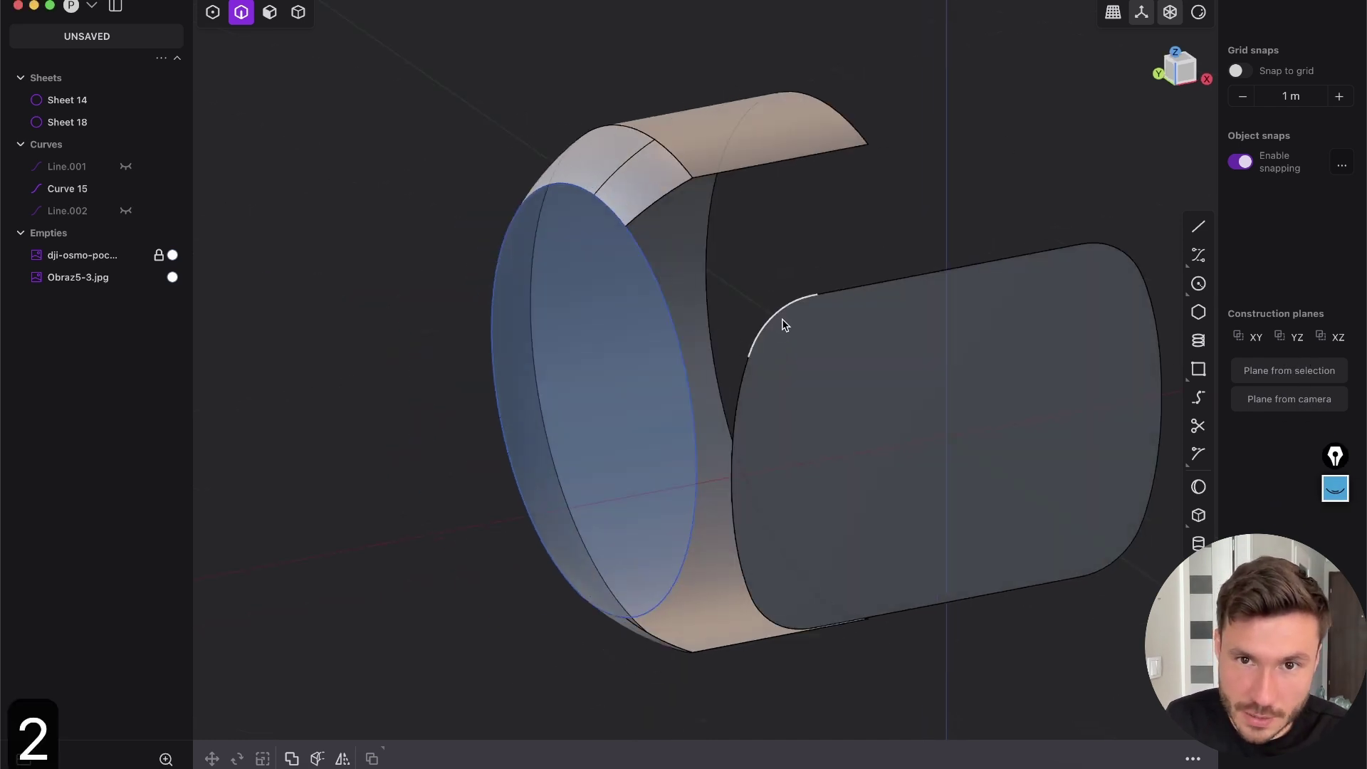
{"action": "scroll", "coordinate": [774, 320], "scroll_direction": "up", "scroll_amount": 3}
{"action": "left_click", "coordinate": [1185, 71]}
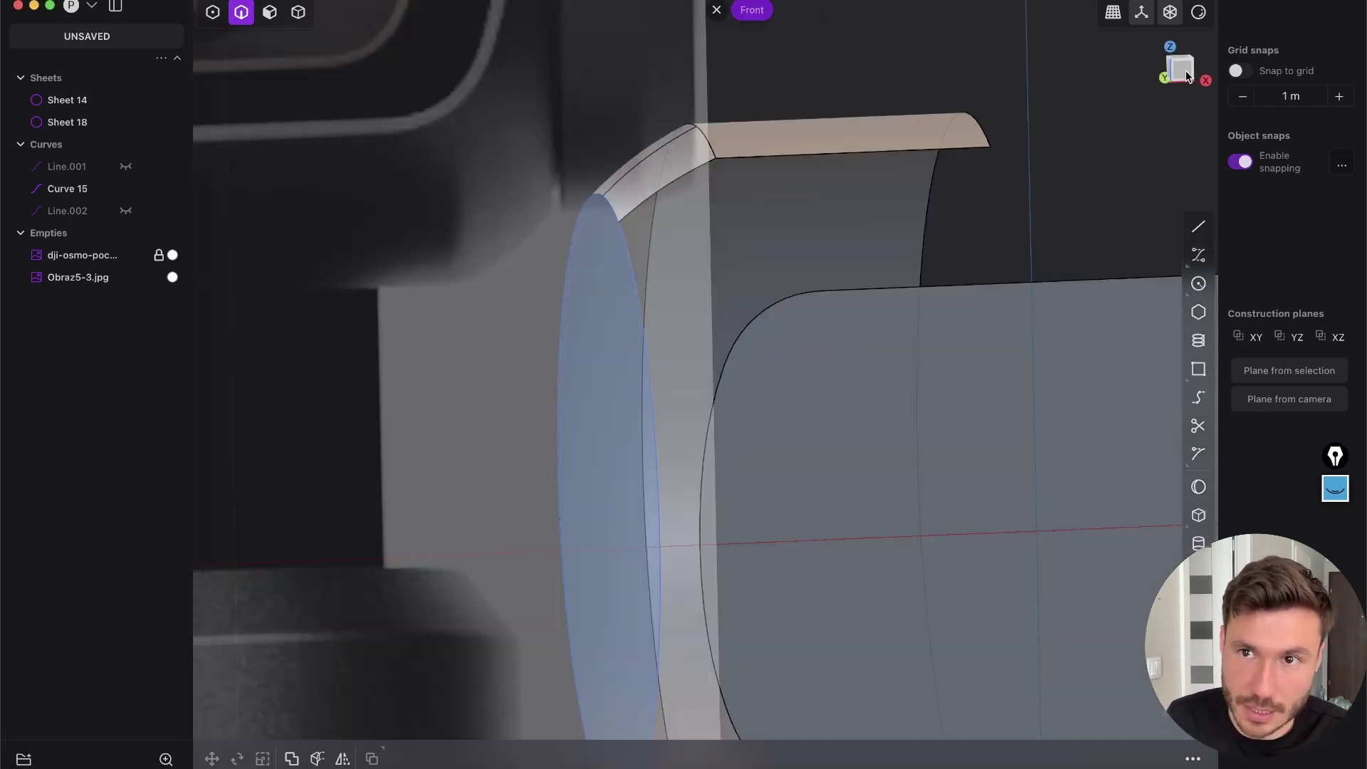
{"action": "scroll", "coordinate": [748, 236], "scroll_direction": "down", "scroll_amount": 5}
{"action": "middle_click_drag", "start_coordinate": [777, 251], "coordinate": [678, 173], "text": "shift"}
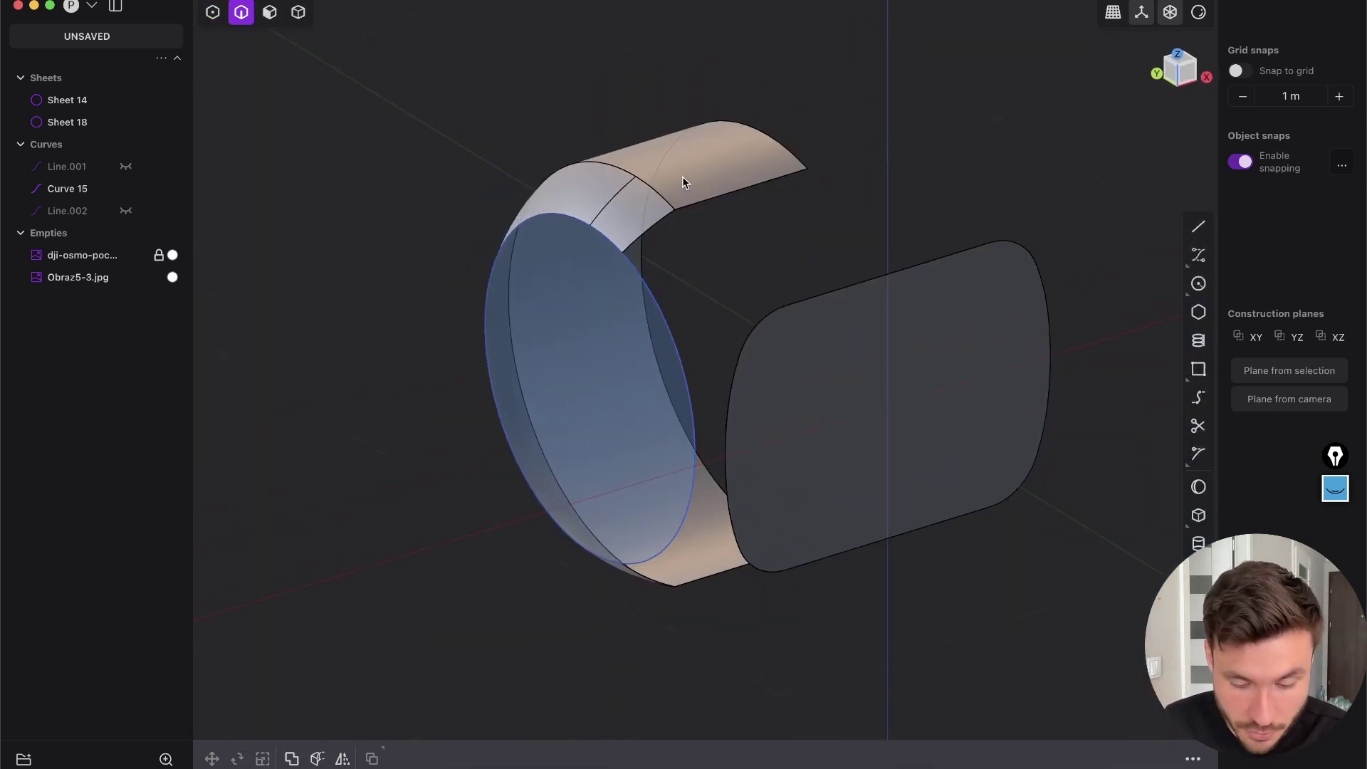
{"action": "key", "text": "shift+a"}
{"action": "scroll", "coordinate": [702, 153], "scroll_direction": "up", "scroll_amount": 3}
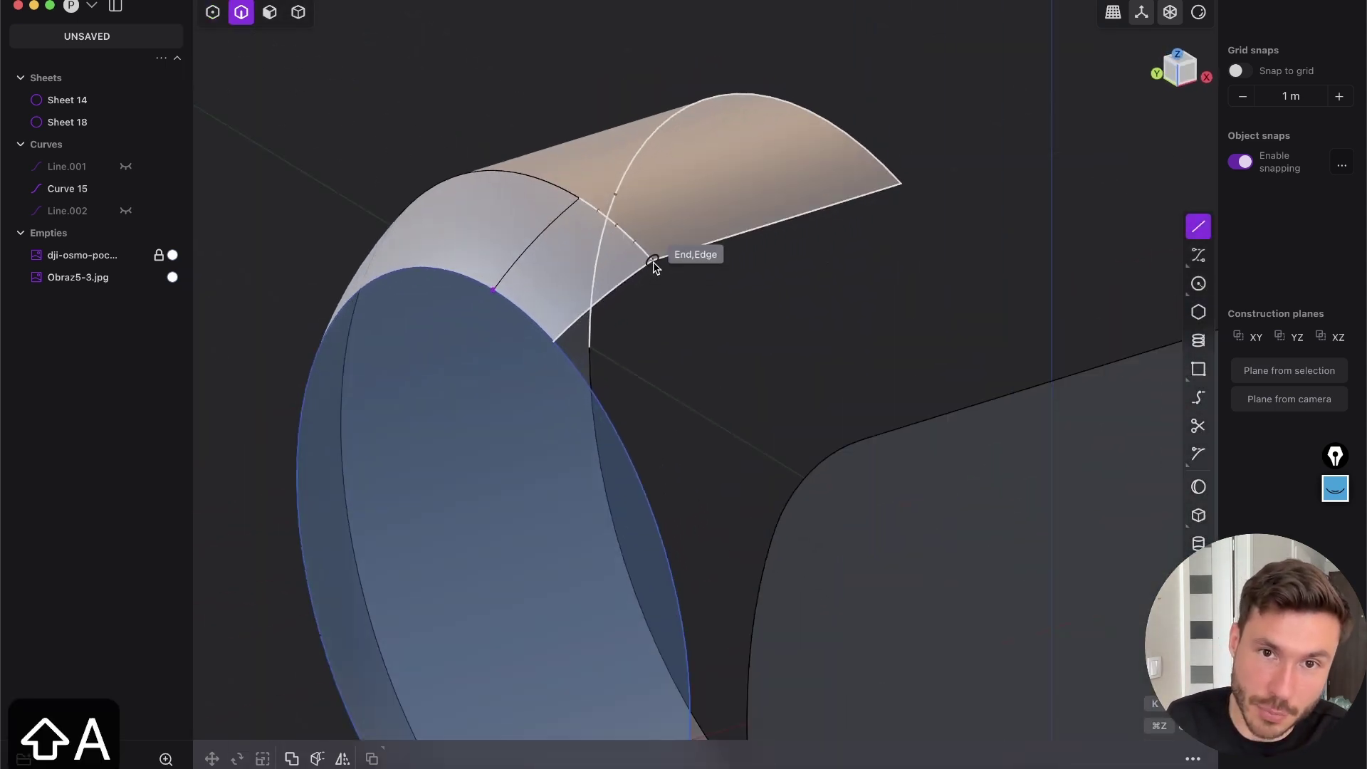
{"action": "left_click", "coordinate": [653, 263]}
{"action": "middle_click_drag", "start_coordinate": [711, 314], "coordinate": [735, 35], "text": "shift"}
{"action": "middle_click_drag", "start_coordinate": [681, 693], "coordinate": [683, 641]}
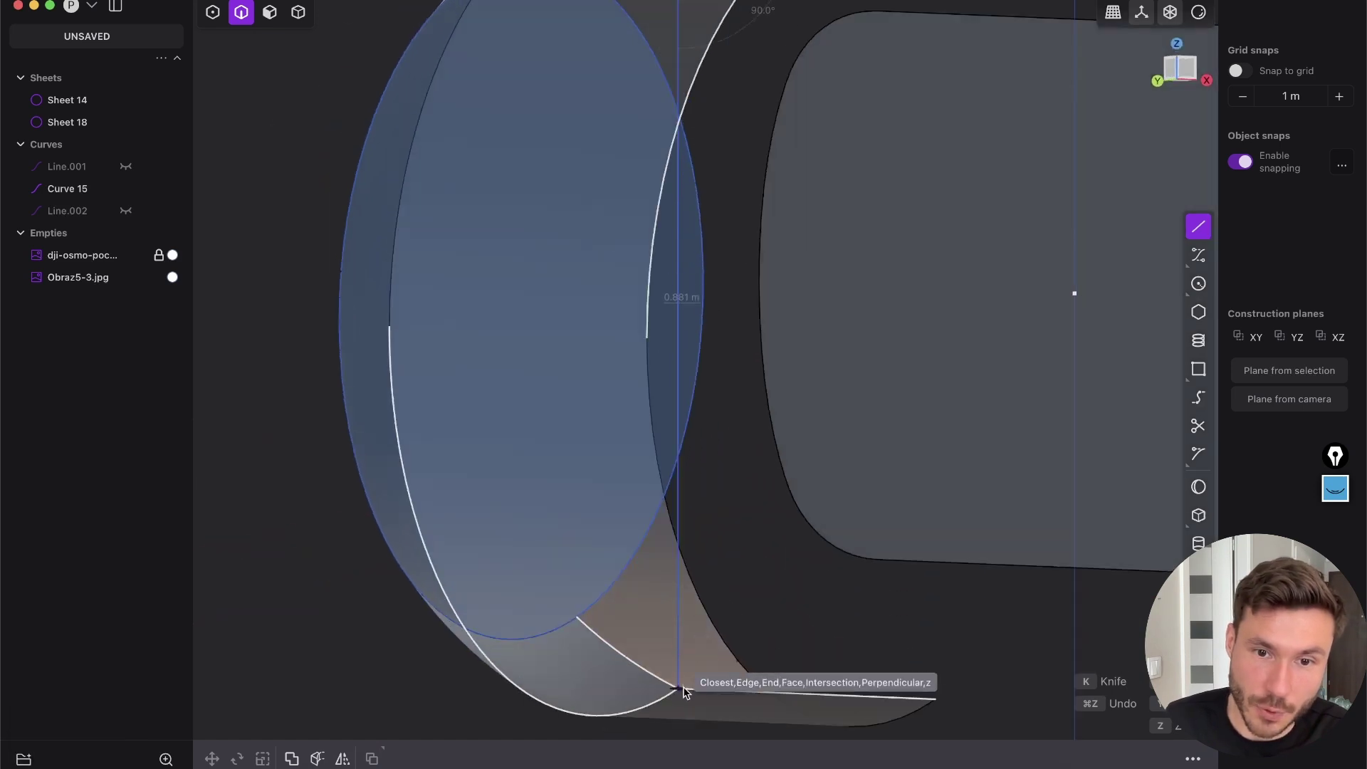
{"action": "left_click", "coordinate": [684, 689]}
{"action": "scroll", "coordinate": [961, 228], "scroll_direction": "down", "scroll_amount": 5}
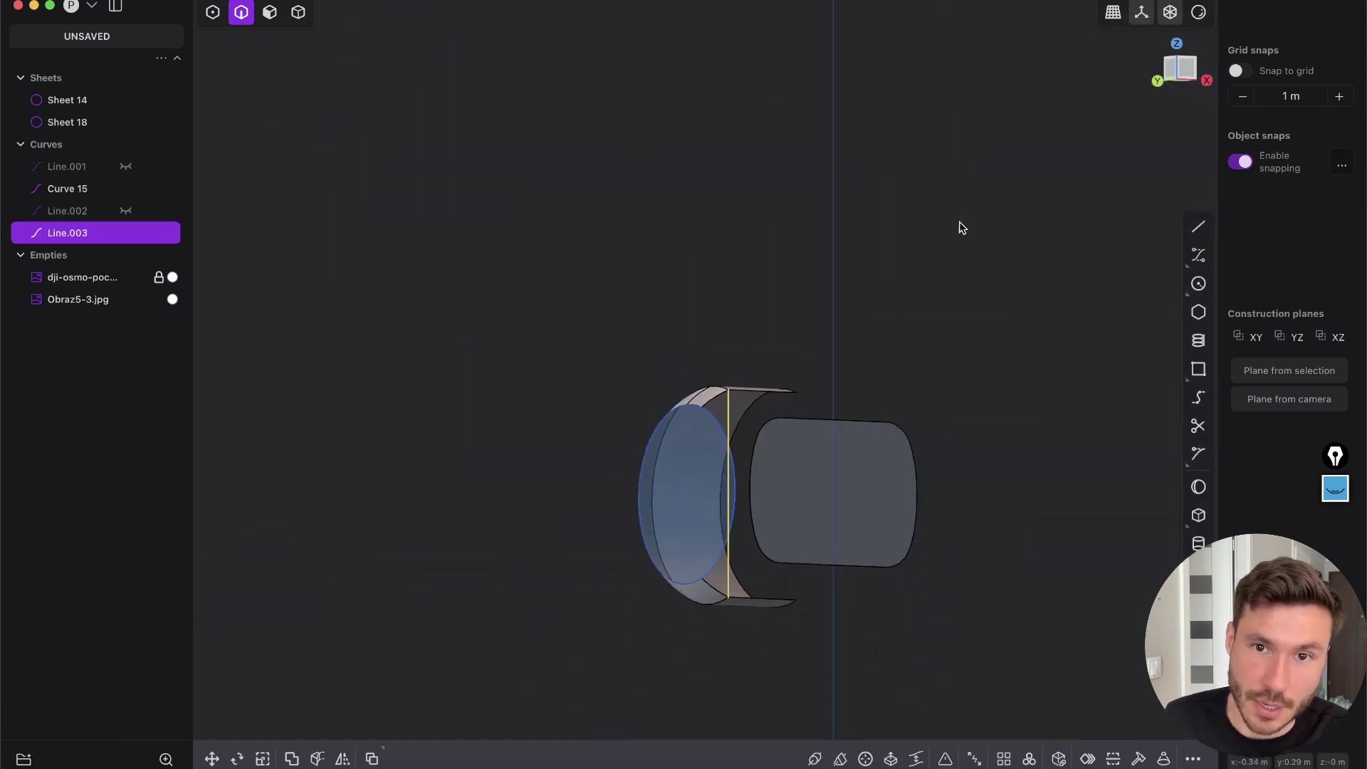
Imprint the vertical line onto the flat camera-face sheet in the Front view
{"action": "left_click", "coordinate": [1186, 72]}
{"action": "scroll", "coordinate": [690, 222], "scroll_direction": "up", "scroll_amount": 5}
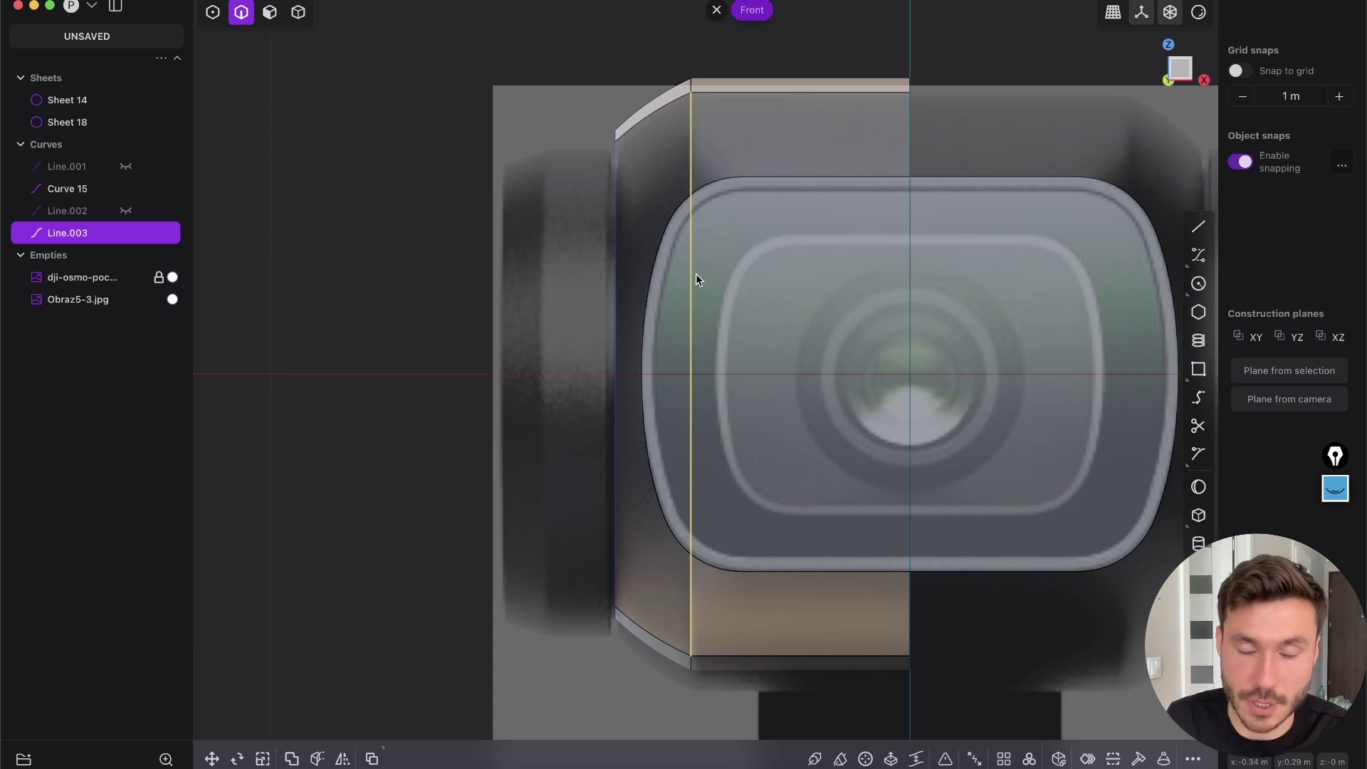
{"action": "type", "text": "fimpri"}
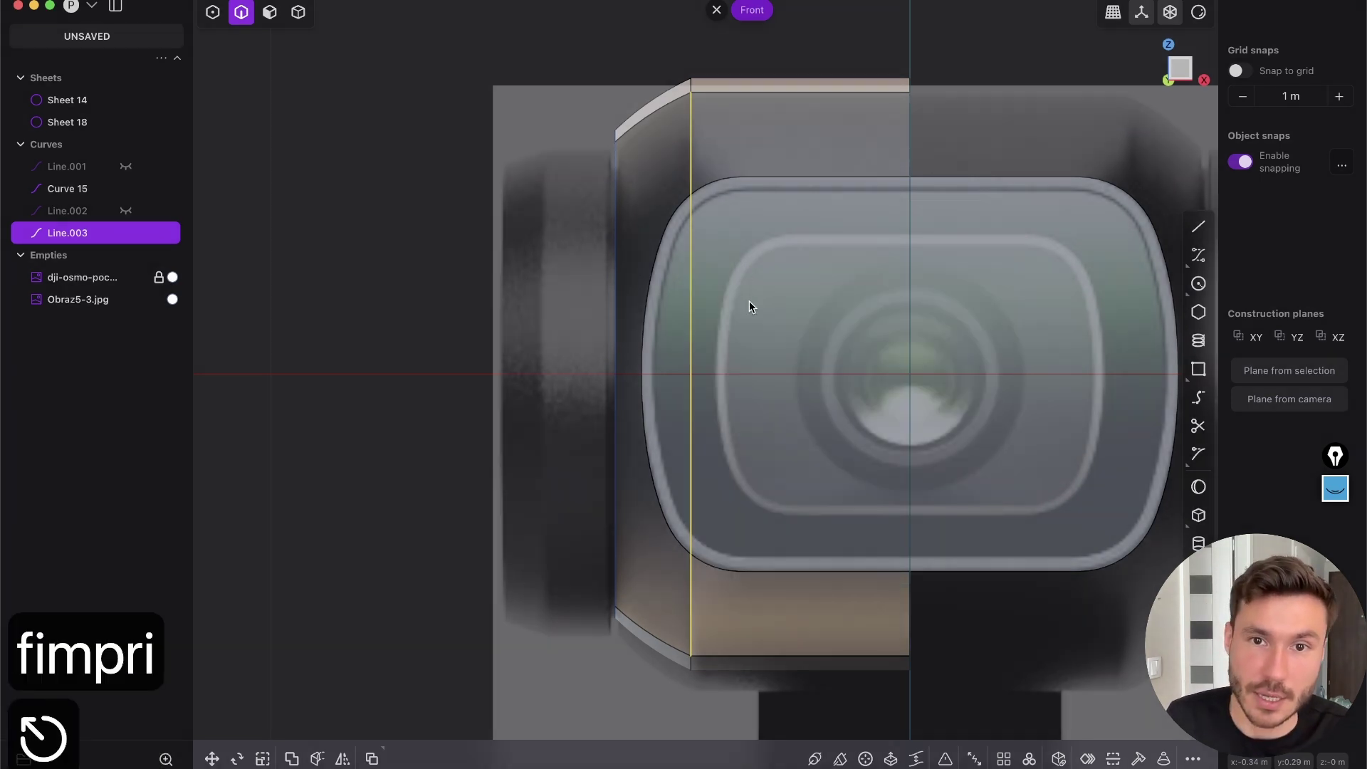
{"action": "key", "text": "shift+1"}
{"action": "left_click", "coordinate": [742, 267]}
{"action": "right_click", "coordinate": [789, 246]}
Delete the vertical line curve that spans the ring's two corners
{"action": "middle_click_drag", "start_coordinate": [728, 282], "coordinate": [773, 289]}
{"action": "key", "text": "2"}
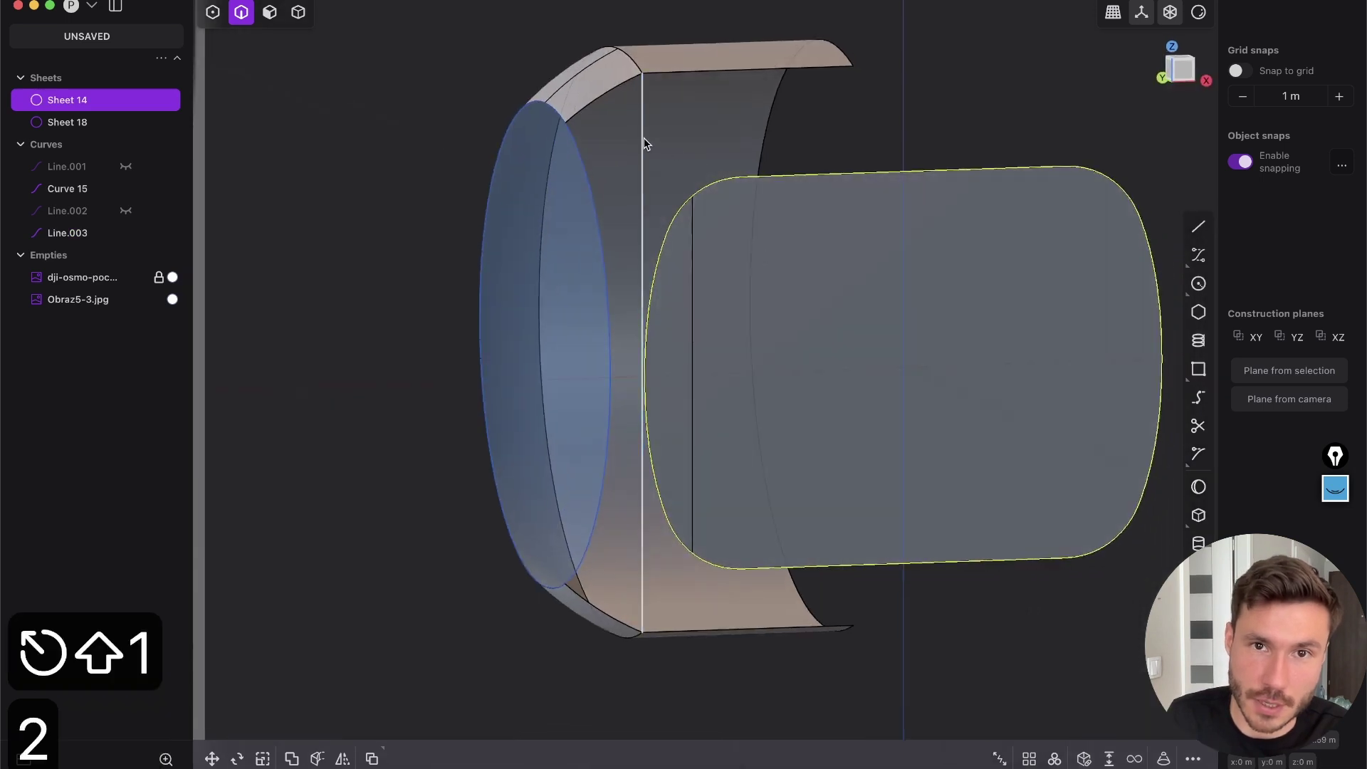
{"action": "left_click", "coordinate": [643, 138]}
{"action": "key", "text": "x"}
Select the flat sheet's imprinted vertical edge and the ring's upper crease edge, and compare them with the reference images in Front and Left views
{"action": "middle_click_drag", "start_coordinate": [679, 265], "coordinate": [762, 299]}
{"action": "key", "text": "2"}
{"action": "left_click", "coordinate": [697, 260]}
{"action": "left_click", "coordinate": [578, 47], "text": "shift"}
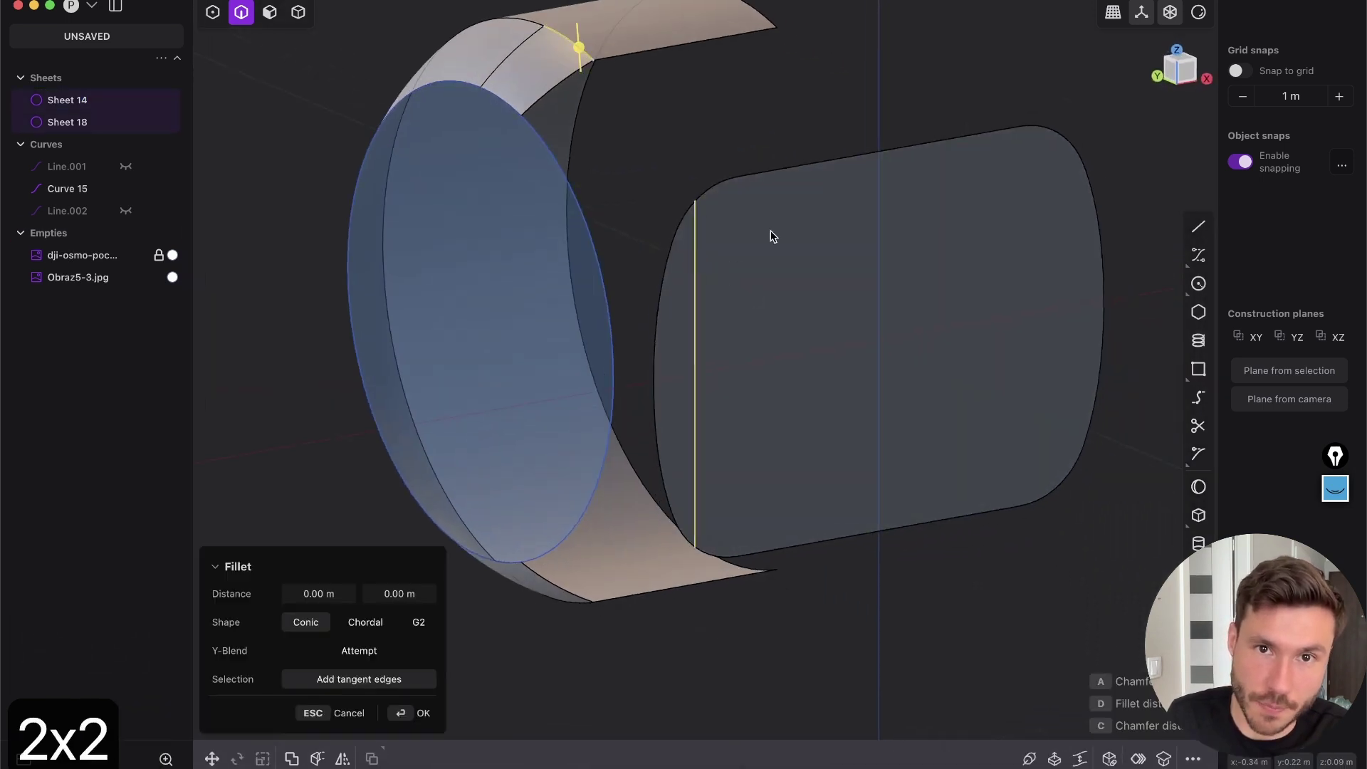
{"action": "key", "text": "shift+1"}
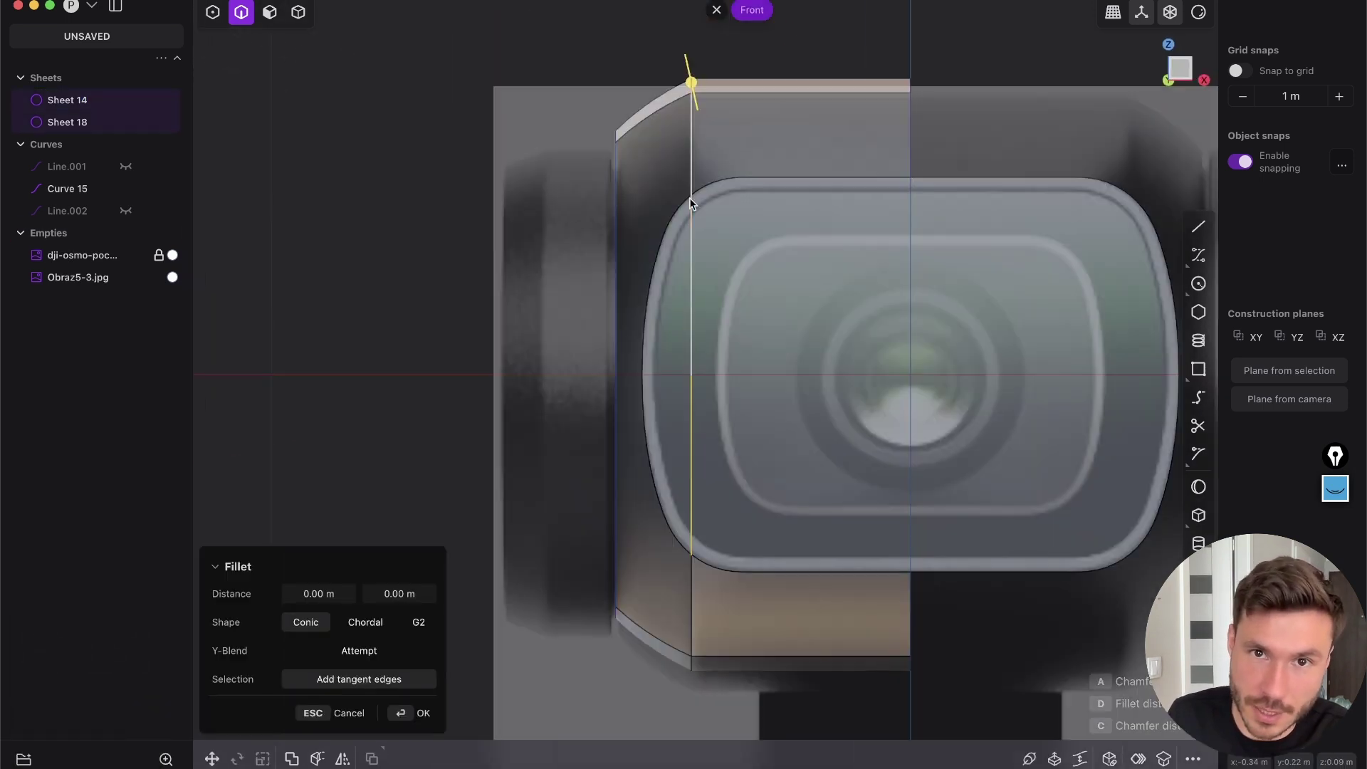
{"action": "middle_click_drag", "start_coordinate": [773, 235], "coordinate": [838, 236]}
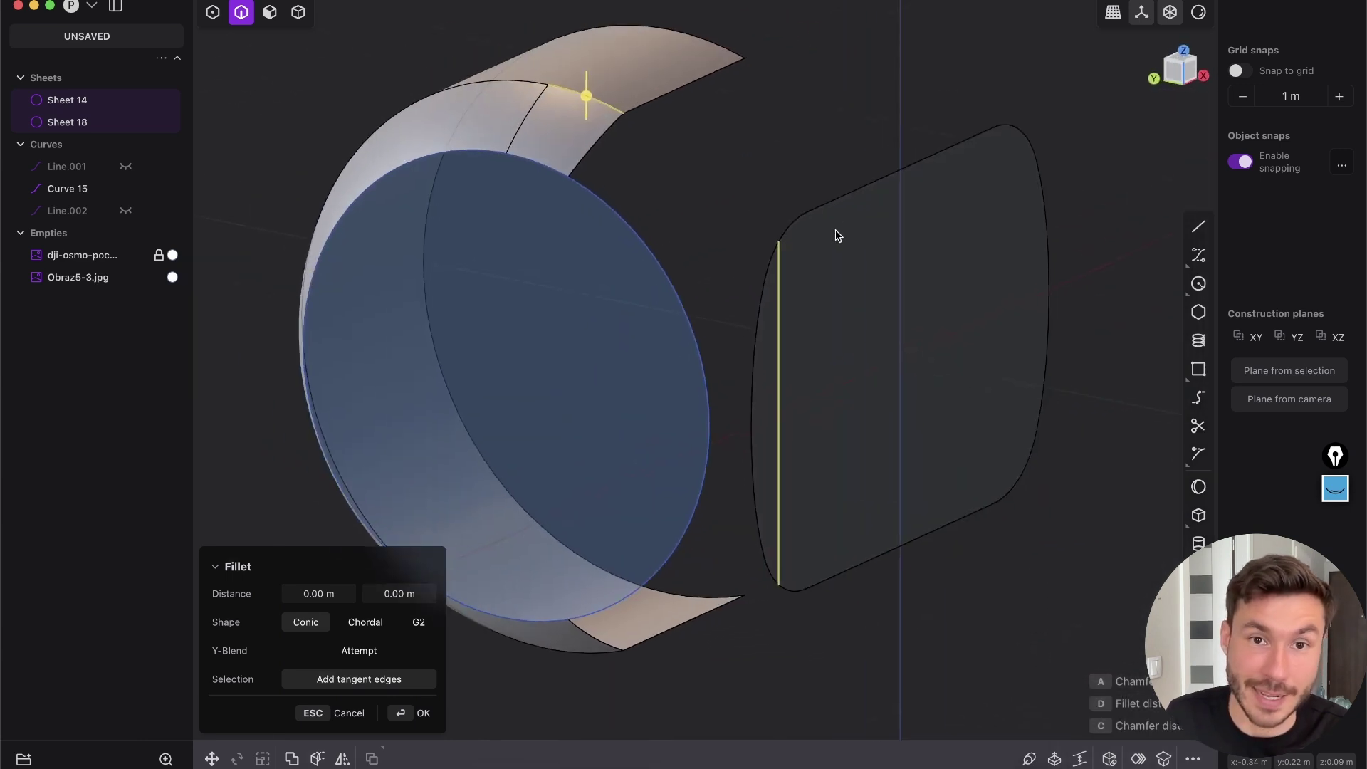
{"action": "left_click", "coordinate": [1171, 74]}
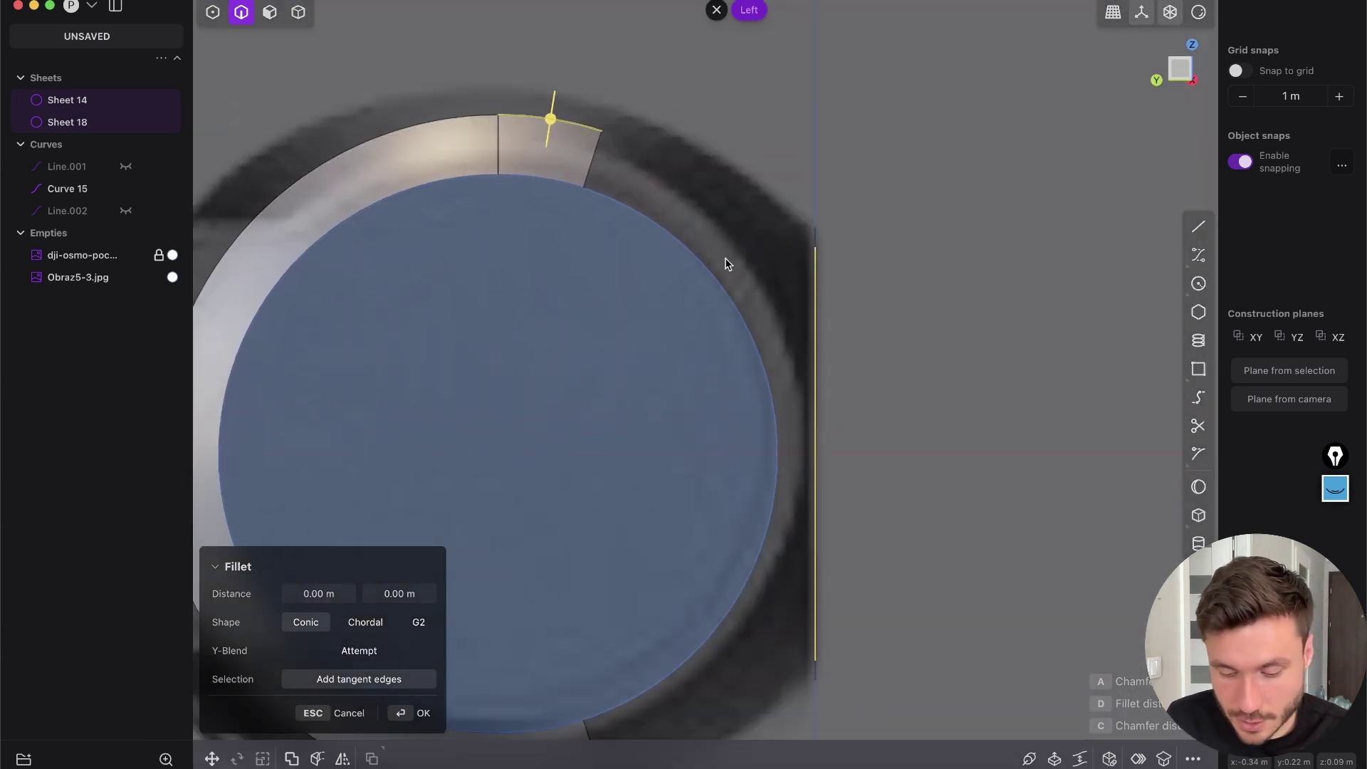
{"action": "key", "text": "f"}
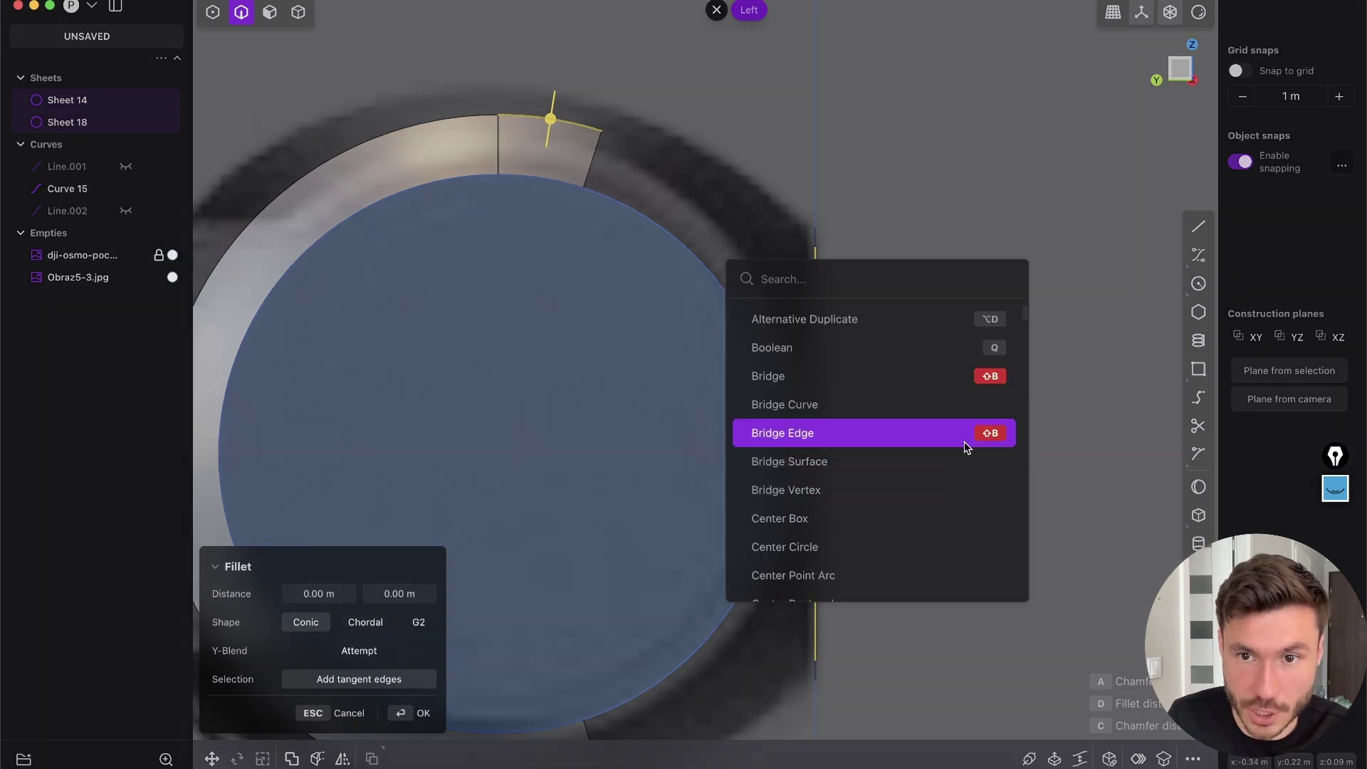
{"action": "key", "text": "Escape"}
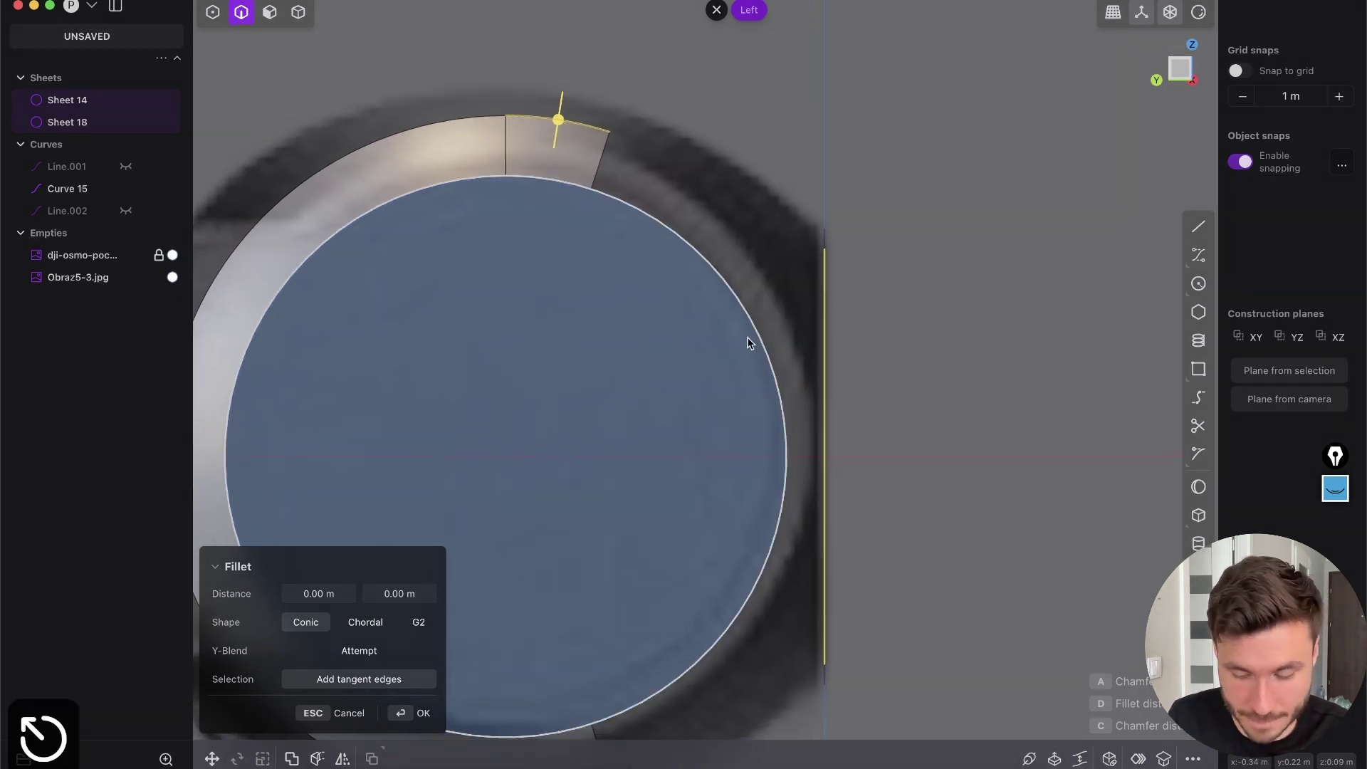
Bridge the ring's upper crease edge to the imprinted edge's upper end with start curvature G1 and end curvature G0
{"action": "key", "text": "shift+b"}
{"action": "middle_click_drag", "start_coordinate": [644, 302], "coordinate": [607, 285]}
{"action": "key", "text": "shift+b"}
{"action": "middle_click_drag", "start_coordinate": [732, 154], "coordinate": [596, 157]}
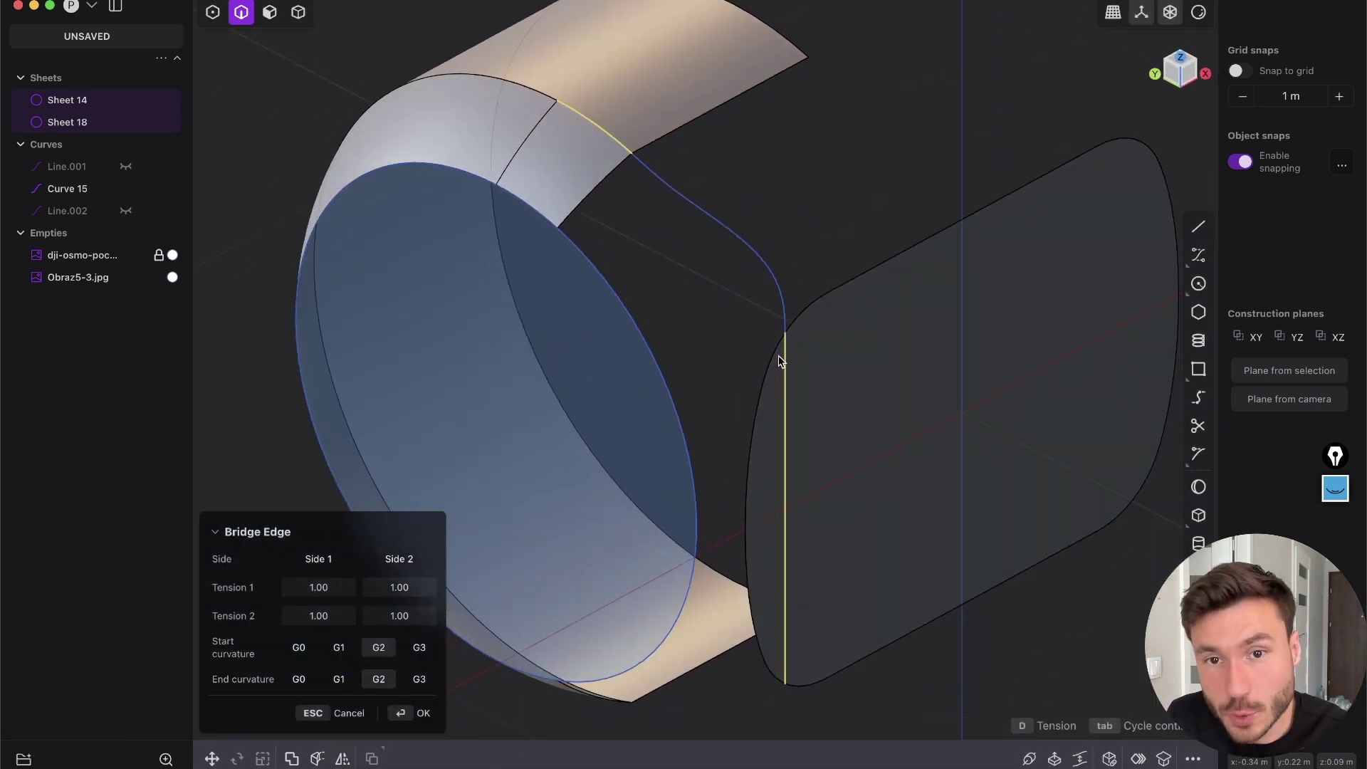
{"action": "middle_click_drag", "start_coordinate": [780, 361], "coordinate": [798, 331]}
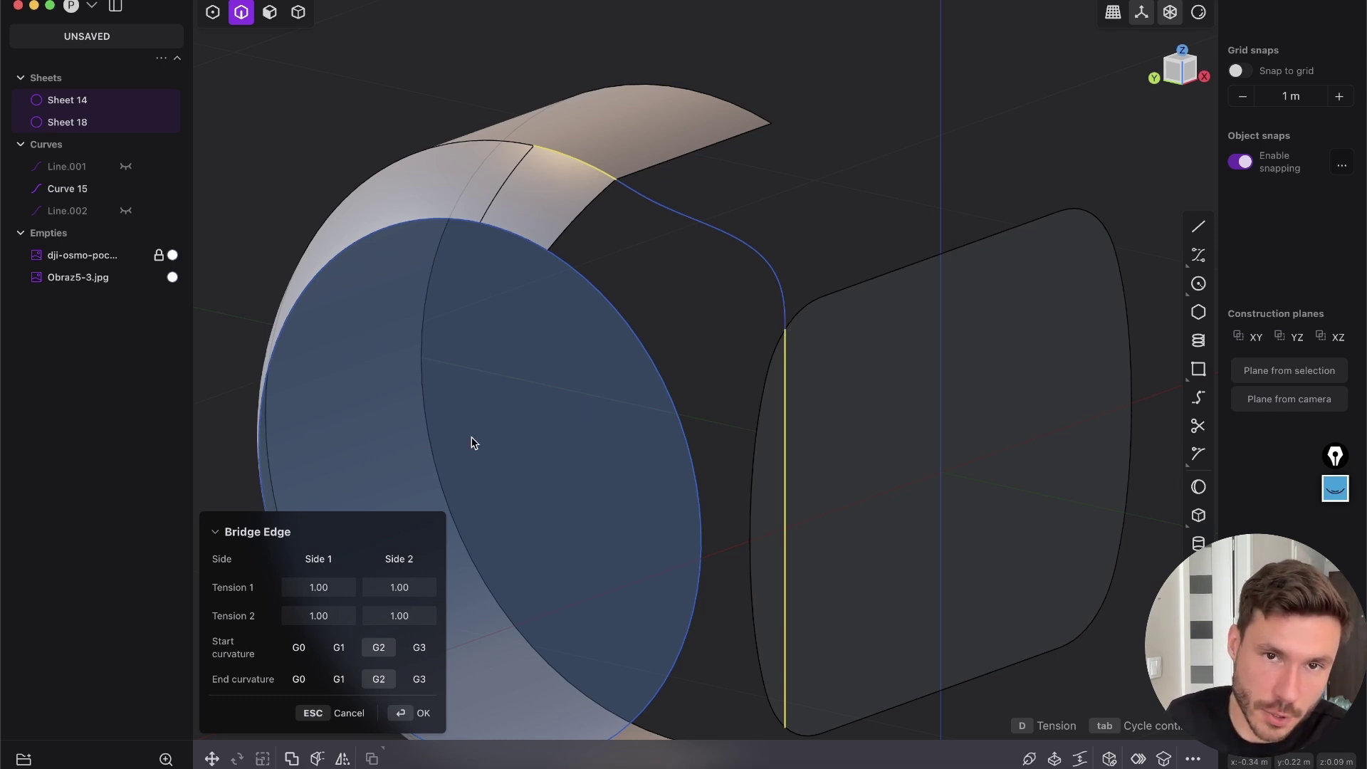
{"action": "left_click", "coordinate": [298, 678]}
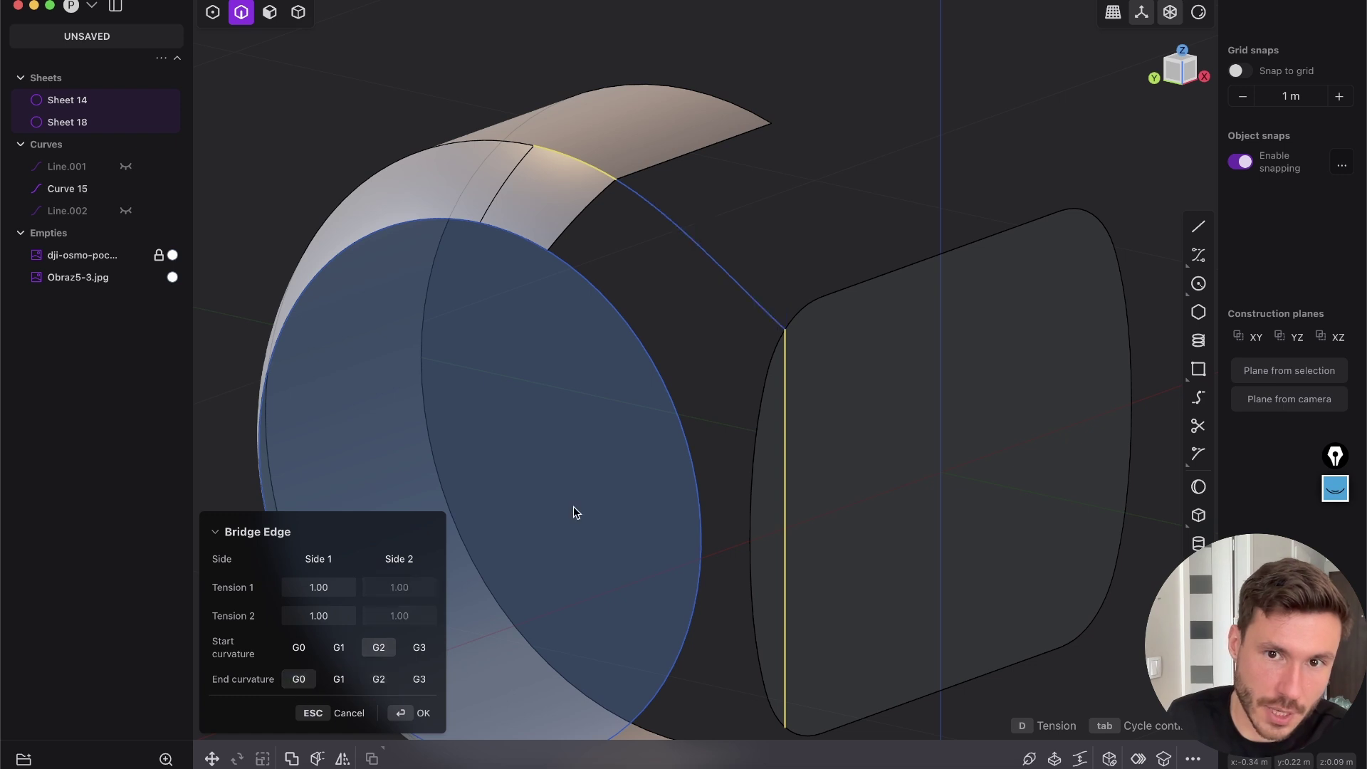
{"action": "middle_click_drag", "start_coordinate": [778, 313], "coordinate": [799, 354]}
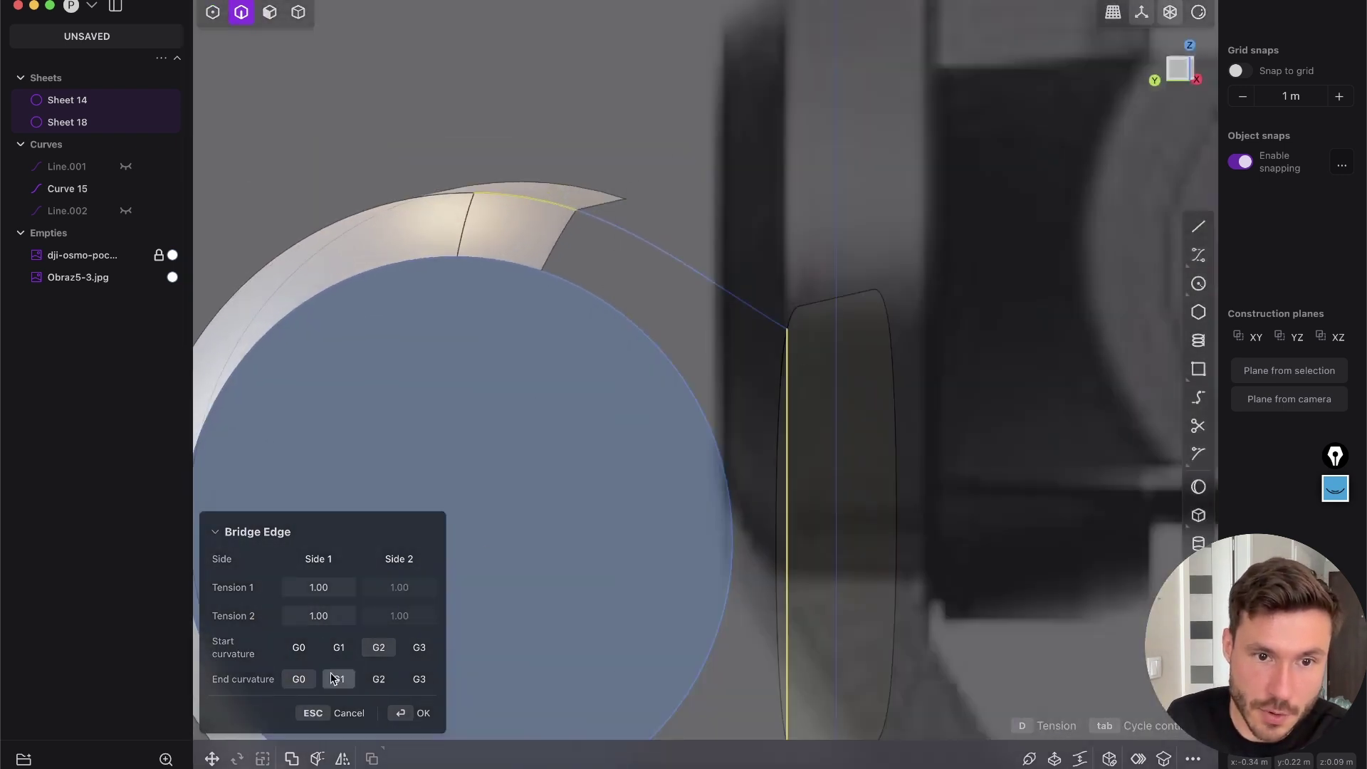
{"action": "left_click", "coordinate": [339, 647]}
{"action": "middle_click_drag", "start_coordinate": [549, 320], "coordinate": [570, 172]}
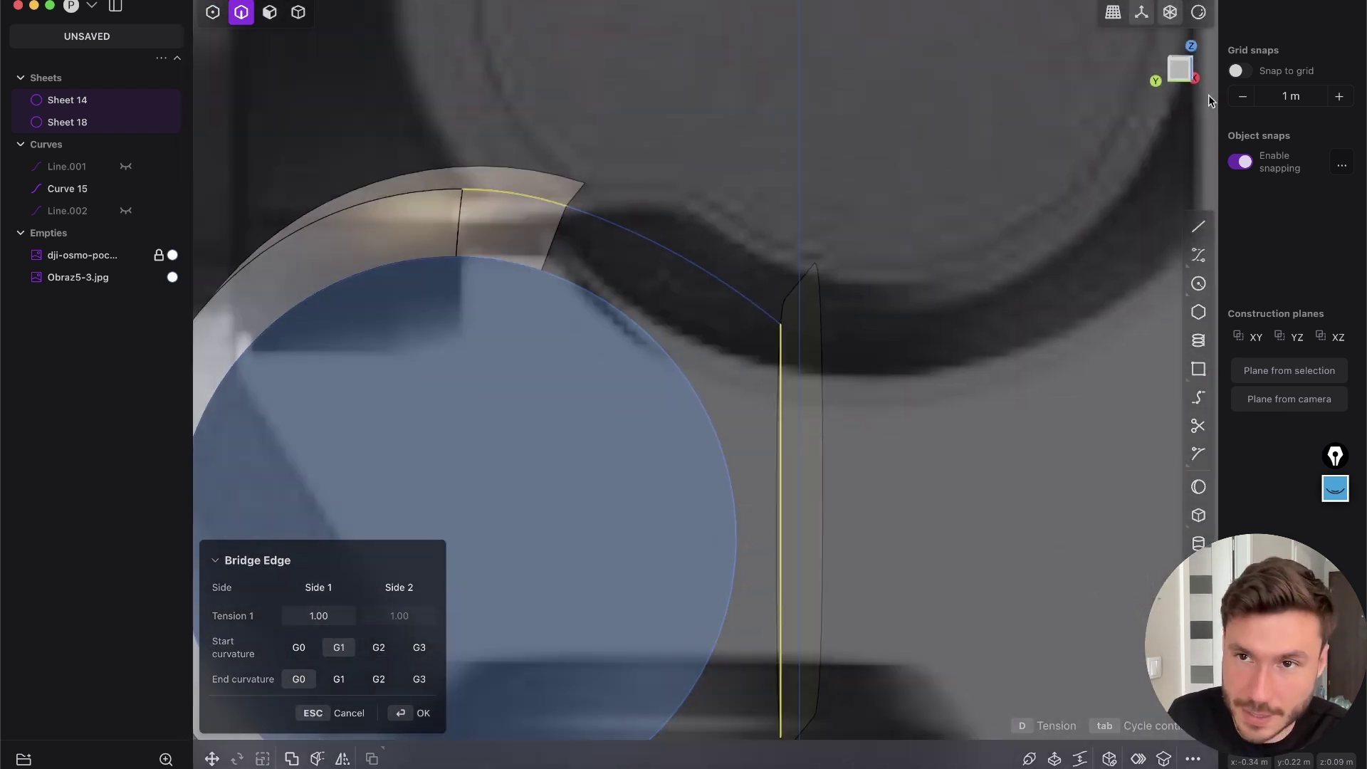
{"action": "left_click", "coordinate": [1187, 75]}
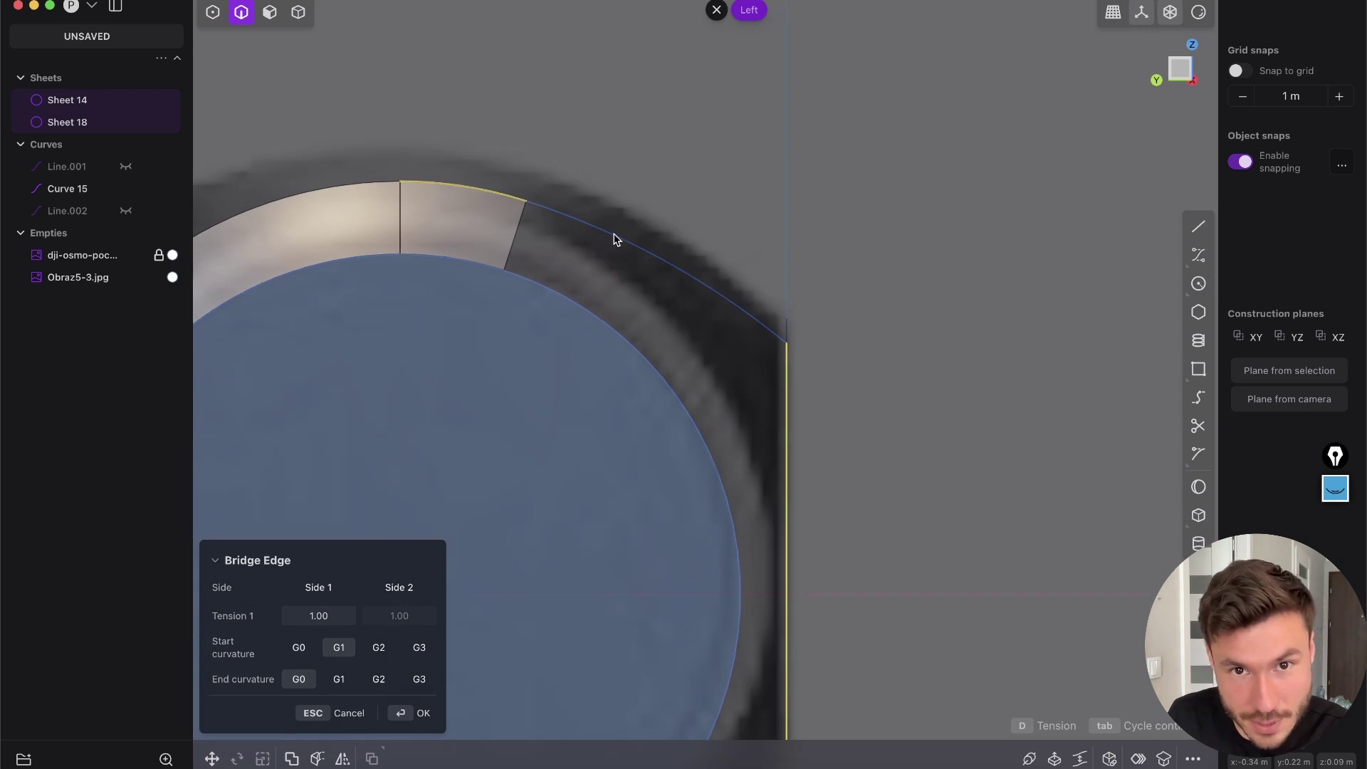
{"action": "key", "text": "Return"}
Bridge the ring's lower crease edge to the imprinted edge's lower end with start curvature G1 and end curvature G0
{"action": "middle_click_drag", "start_coordinate": [787, 344], "coordinate": [545, 577]}
{"action": "left_click", "coordinate": [544, 577]}
{"action": "key", "text": "f"}
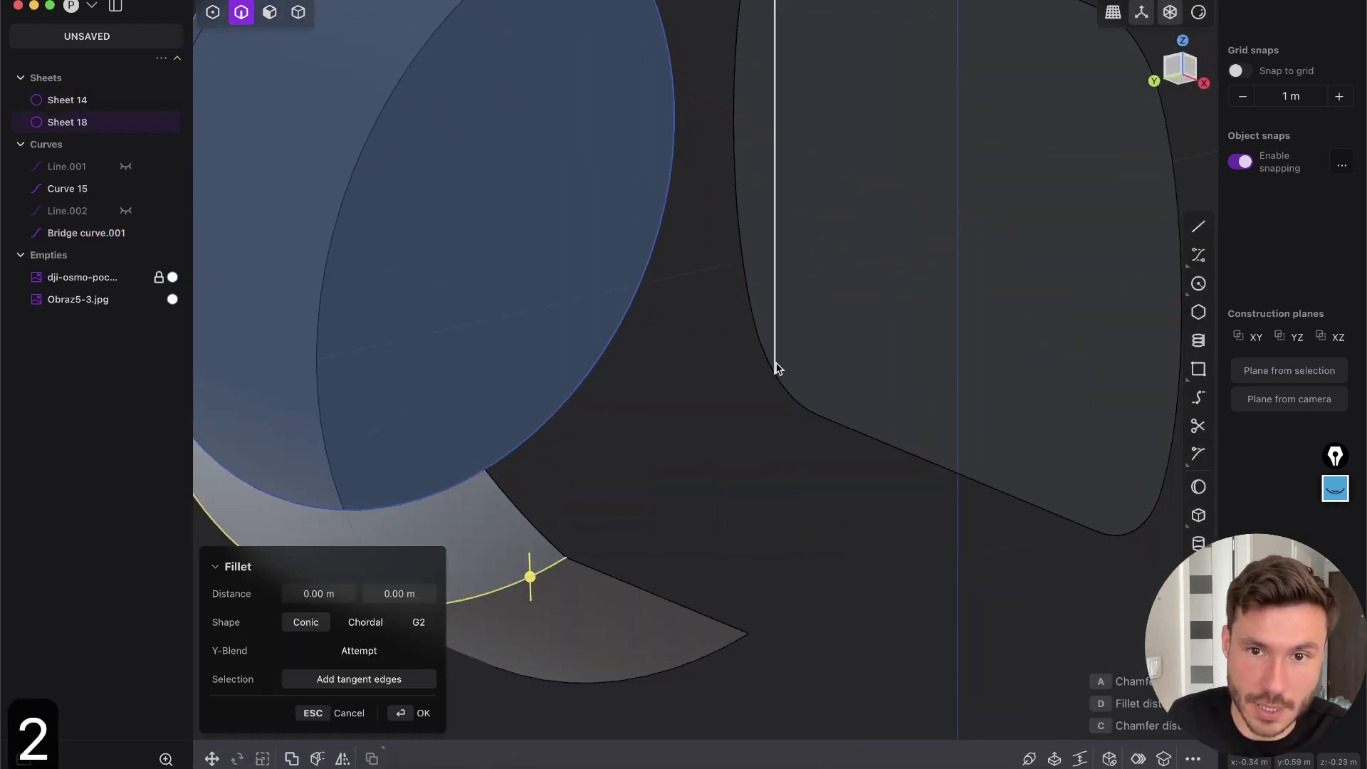
{"action": "left_click", "coordinate": [776, 338]}
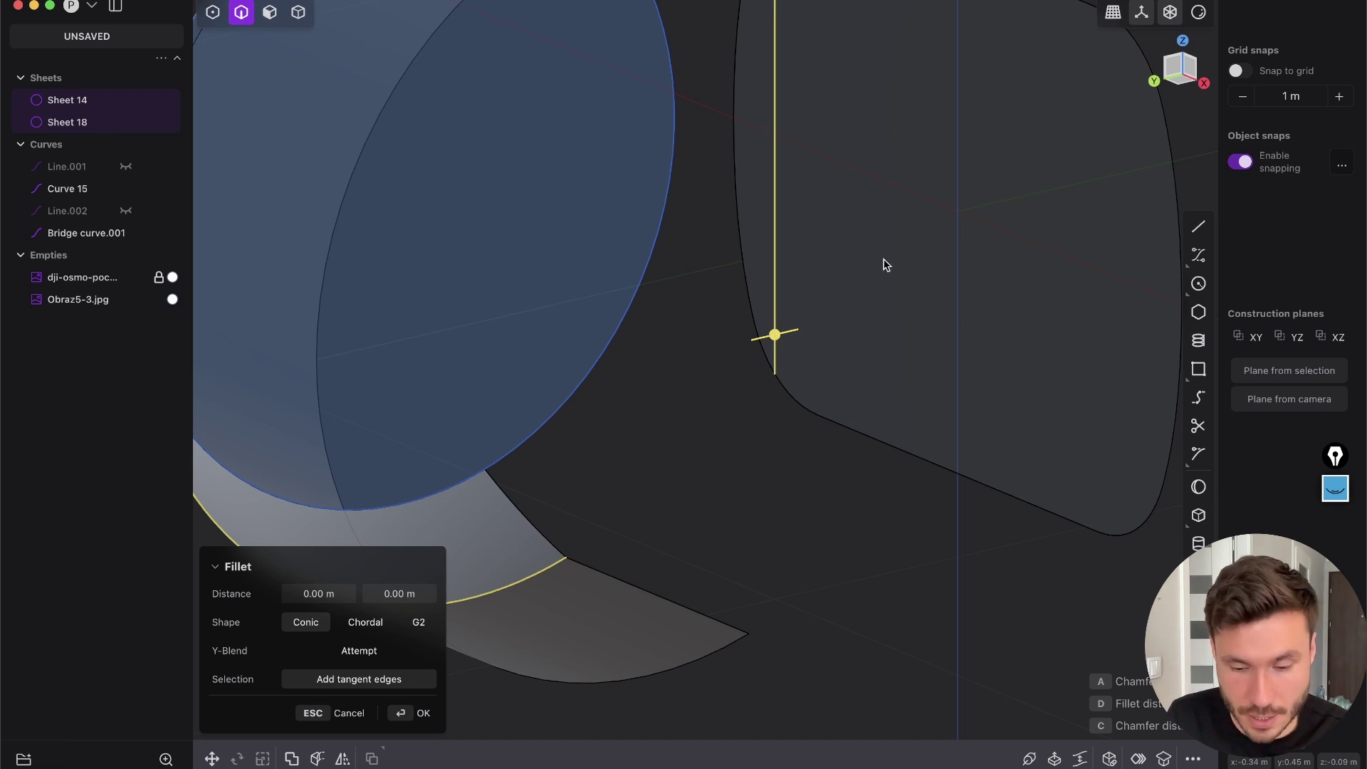
{"action": "key", "text": "shift+b"}
{"action": "middle_click_drag", "start_coordinate": [844, 335], "coordinate": [856, 390]}
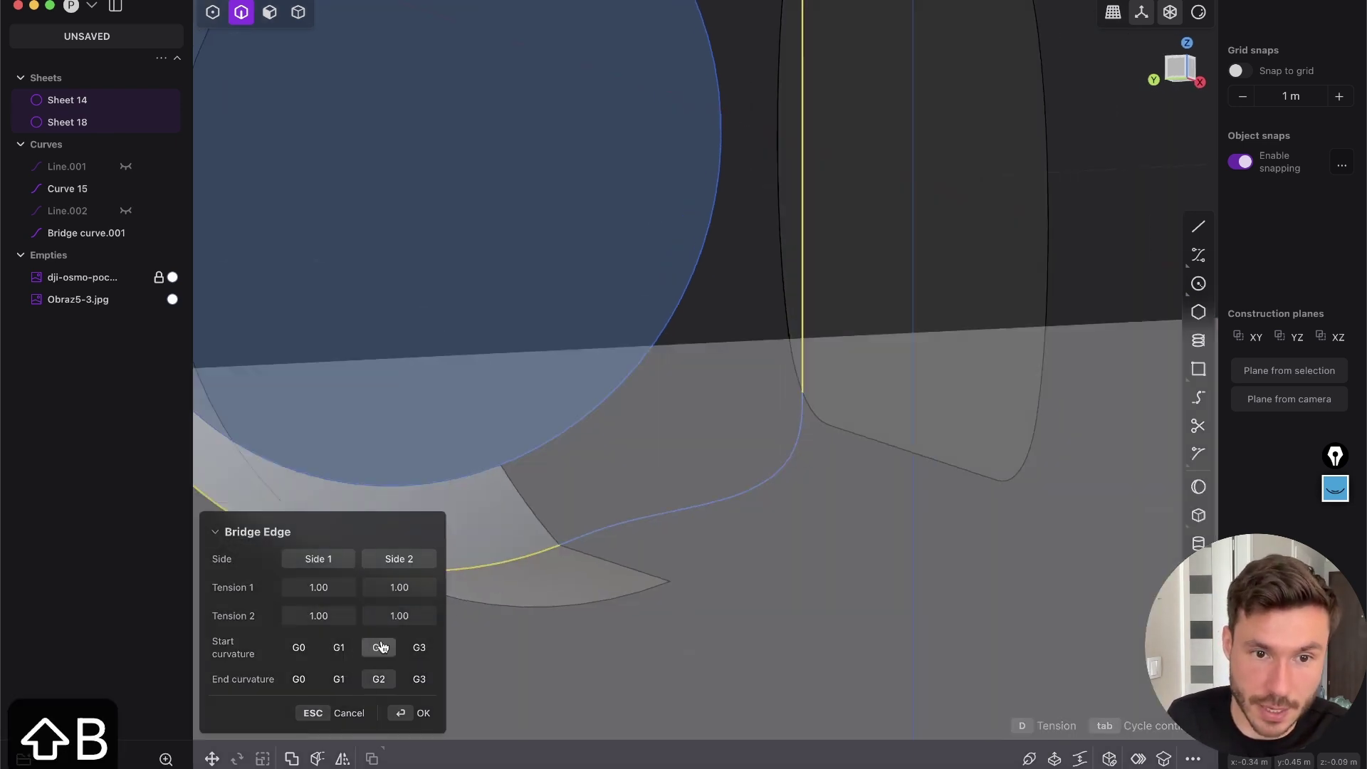
{"action": "left_click", "coordinate": [341, 648]}
{"action": "left_click", "coordinate": [300, 677]}
{"action": "scroll", "coordinate": [790, 356], "scroll_direction": "down", "scroll_amount": 5}
{"action": "middle_click_drag", "start_coordinate": [867, 240], "coordinate": [812, 347]}
{"action": "key", "text": "Return"}
Bridge the ring's upper far edge to the flat face's upper straight edge with start curvature G1 and end curvature G0
{"action": "middle_click_drag", "start_coordinate": [808, 194], "coordinate": [876, 143]}
{"action": "scroll", "coordinate": [733, 393], "scroll_direction": "up", "scroll_amount": 5}
{"action": "key", "text": "2"}
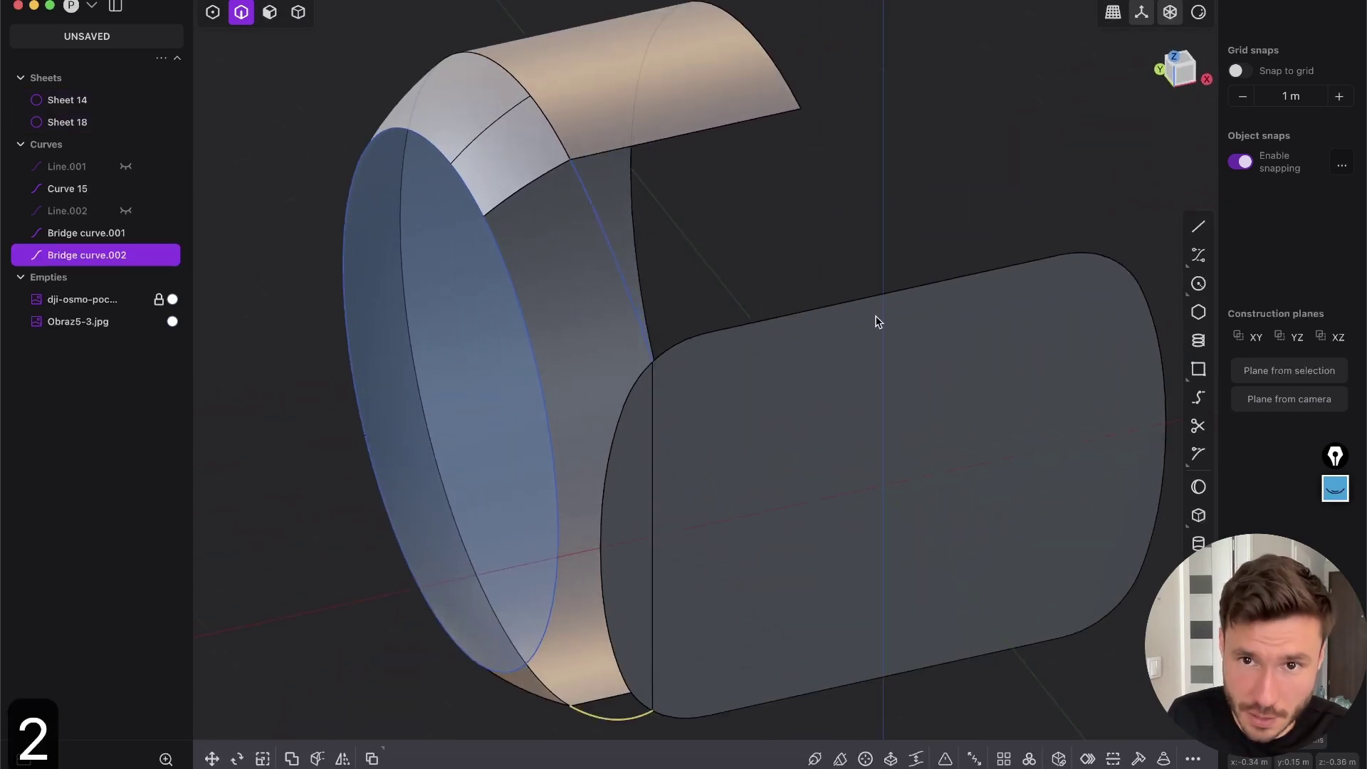
{"action": "left_click", "coordinate": [797, 70]}
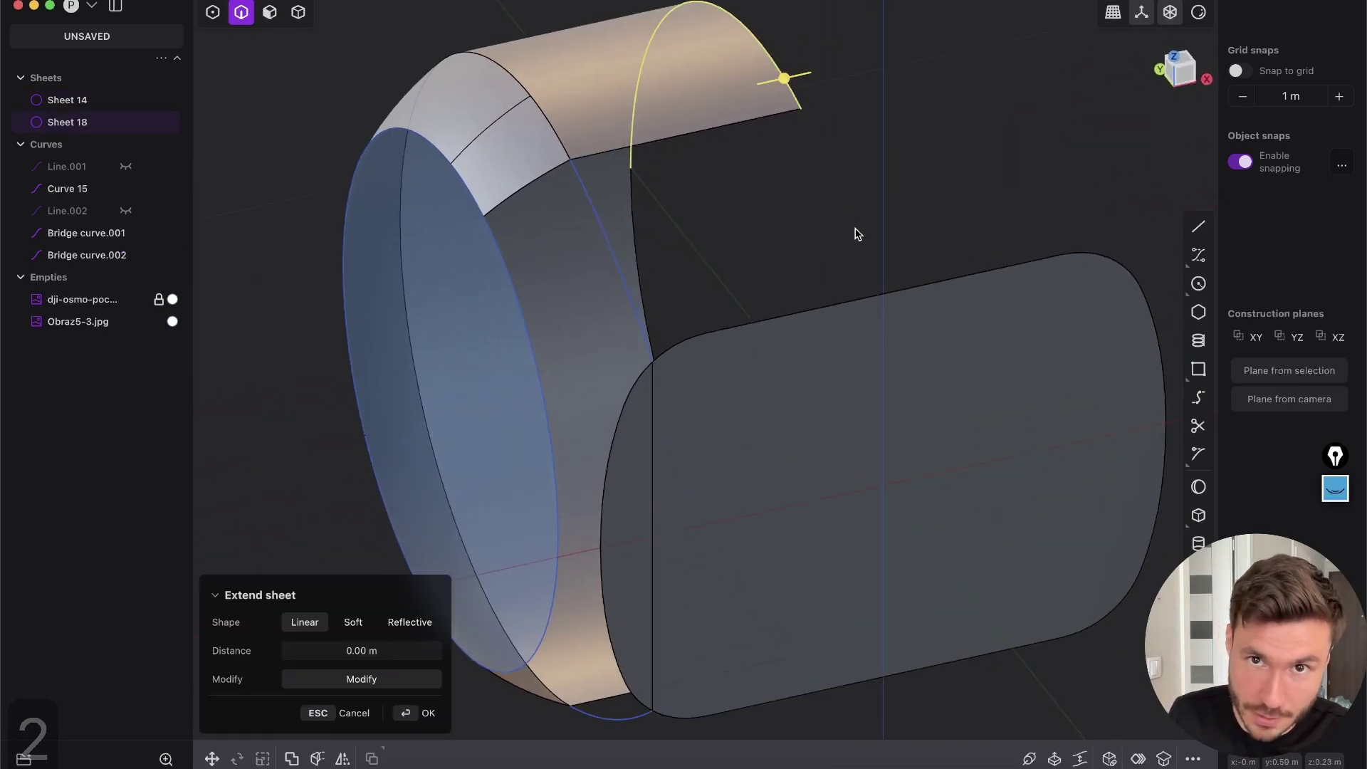
{"action": "left_click", "coordinate": [869, 295], "text": "shift"}
{"action": "middle_click_drag", "start_coordinate": [869, 325], "coordinate": [850, 342]}
{"action": "scroll", "coordinate": [886, 306], "scroll_direction": "up", "scroll_amount": 6}
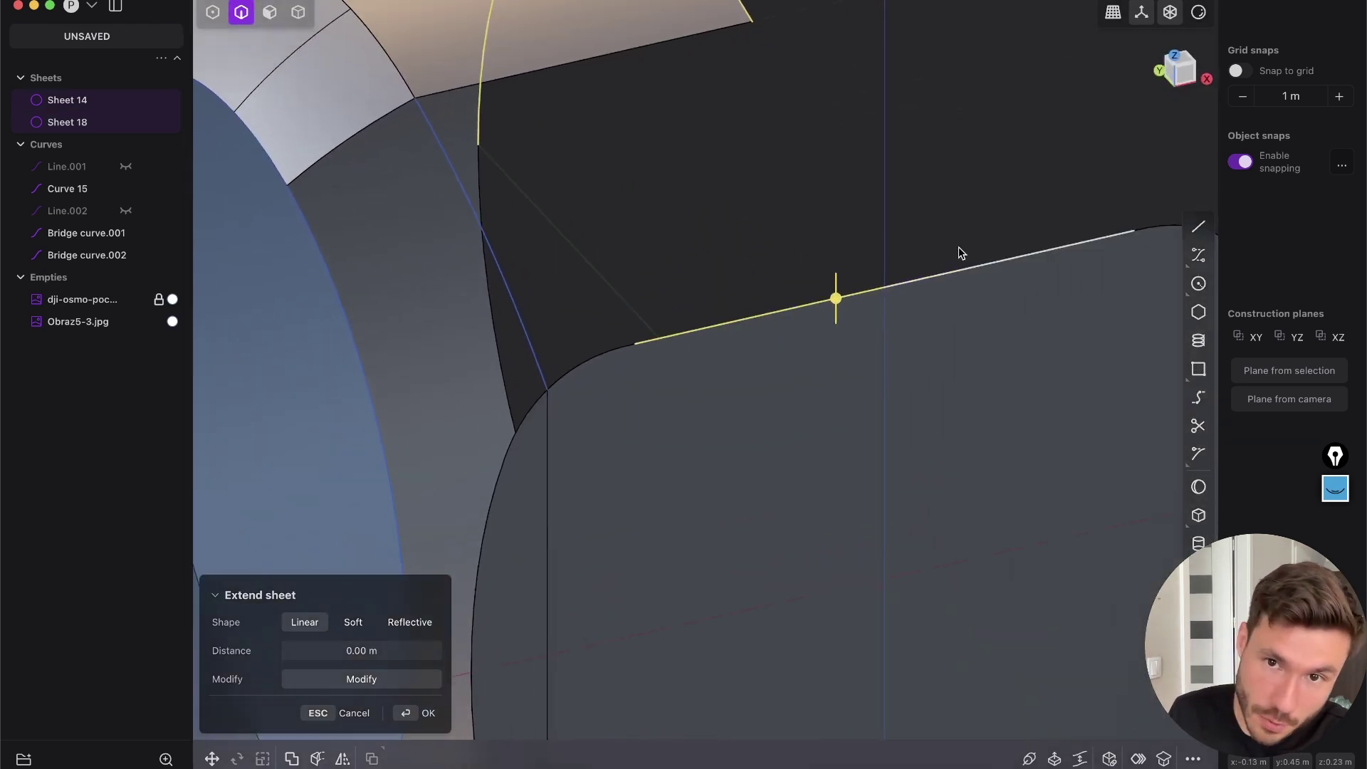
{"action": "middle_click_drag", "start_coordinate": [880, 288], "coordinate": [826, 332], "text": "shift"}
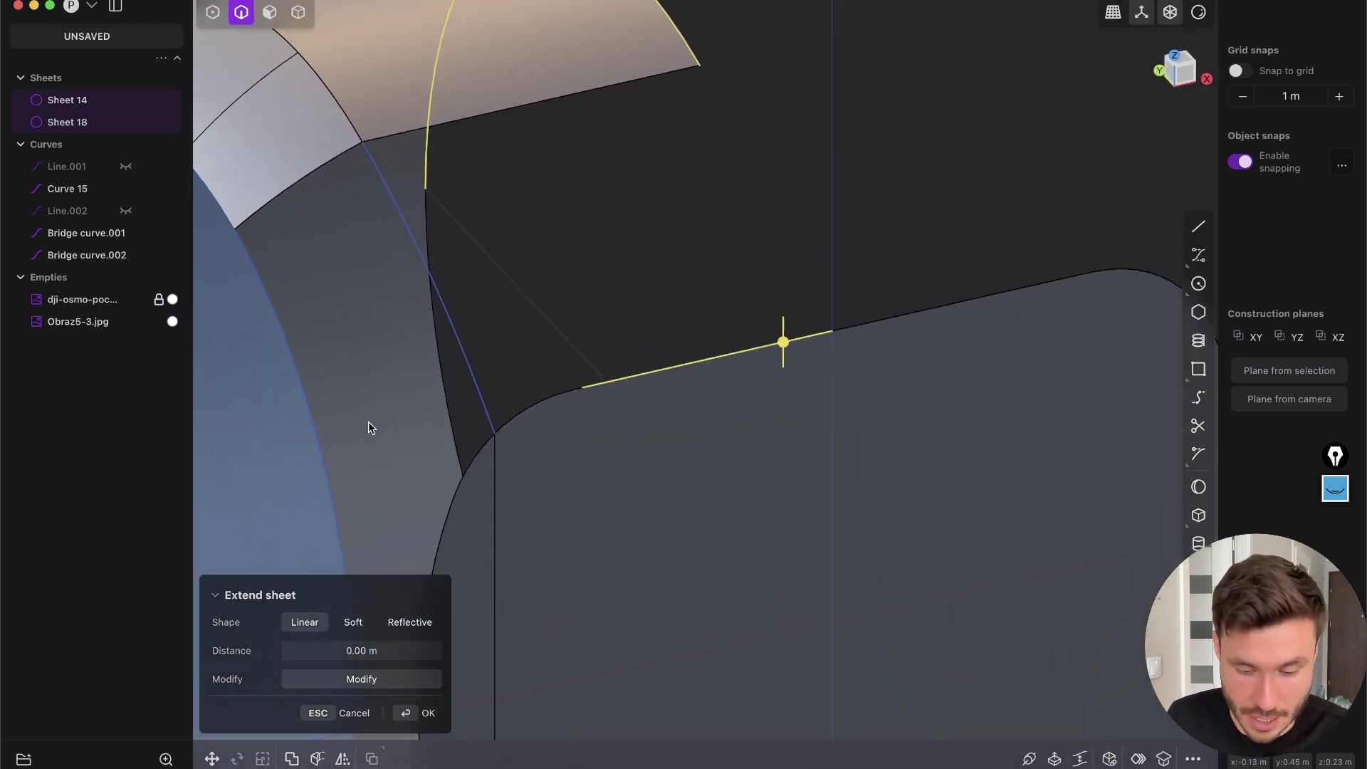
{"action": "key", "text": "shift+b"}
{"action": "left_click", "coordinate": [338, 652]}
{"action": "left_click", "coordinate": [298, 684]}
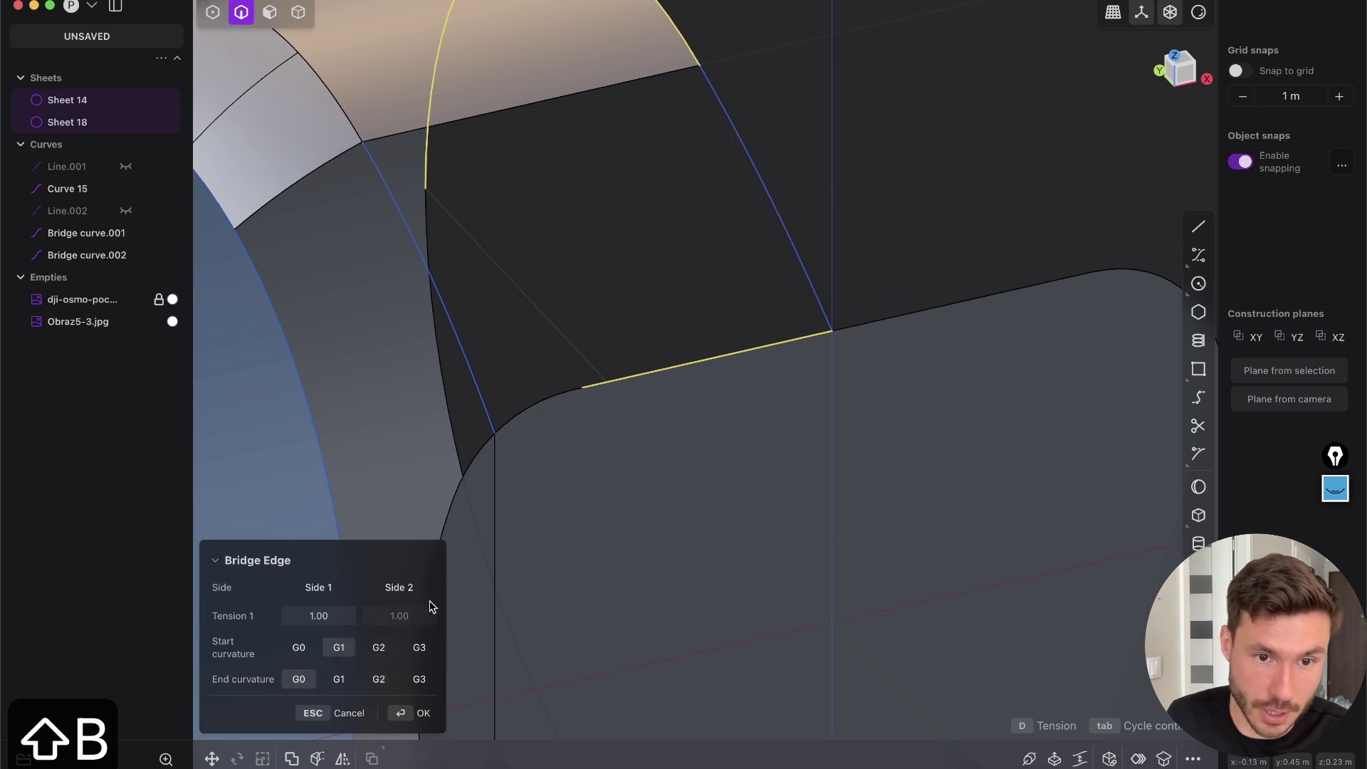
{"action": "scroll", "coordinate": [671, 400], "scroll_direction": "down", "scroll_amount": 5}
{"action": "middle_click_drag", "start_coordinate": [672, 400], "coordinate": [724, 400]}
Review the G0 to G3 continuity levels in the CAD Surface Modeling Guide PDF, close it, and accept the bridge curve in Plasticity
{"action": "key", "text": "super+Tab"}
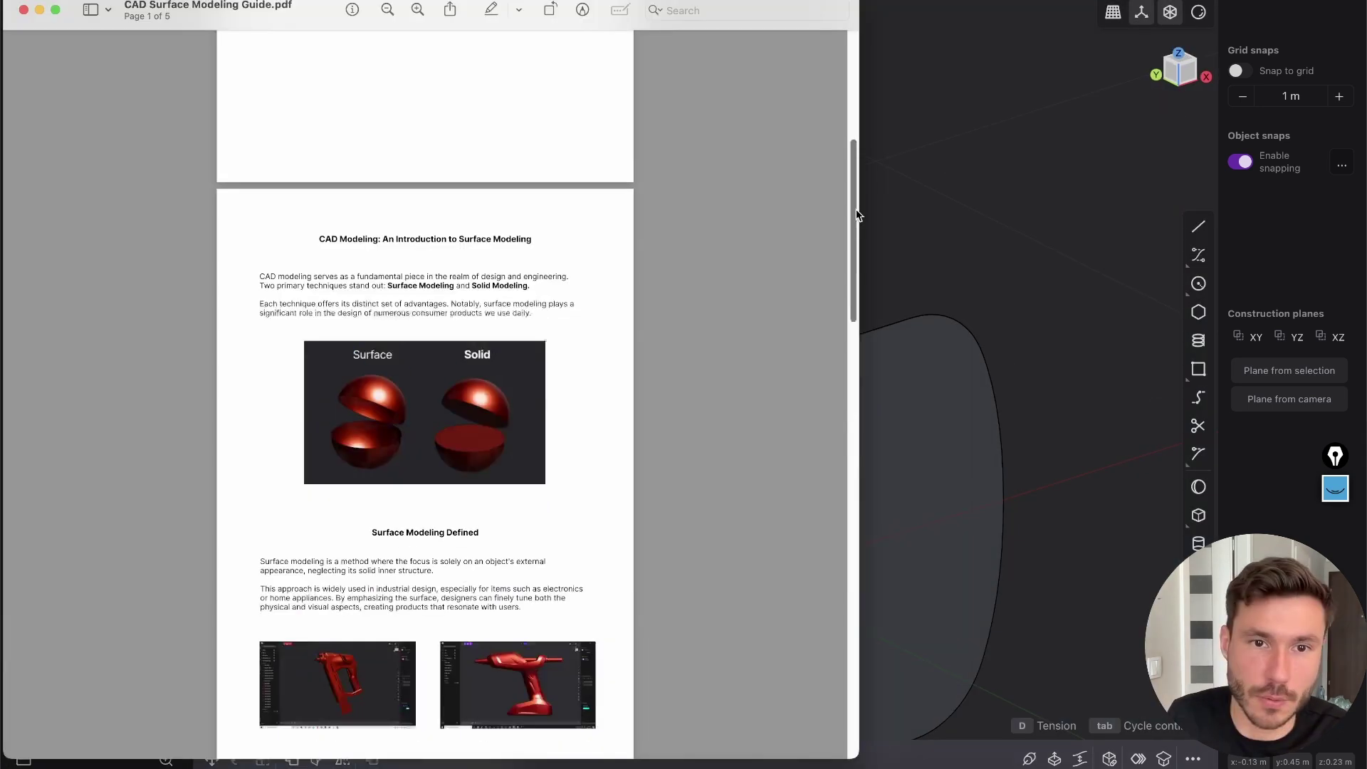
{"action": "scroll", "coordinate": [191, 279], "scroll_direction": "down", "scroll_amount": 2}
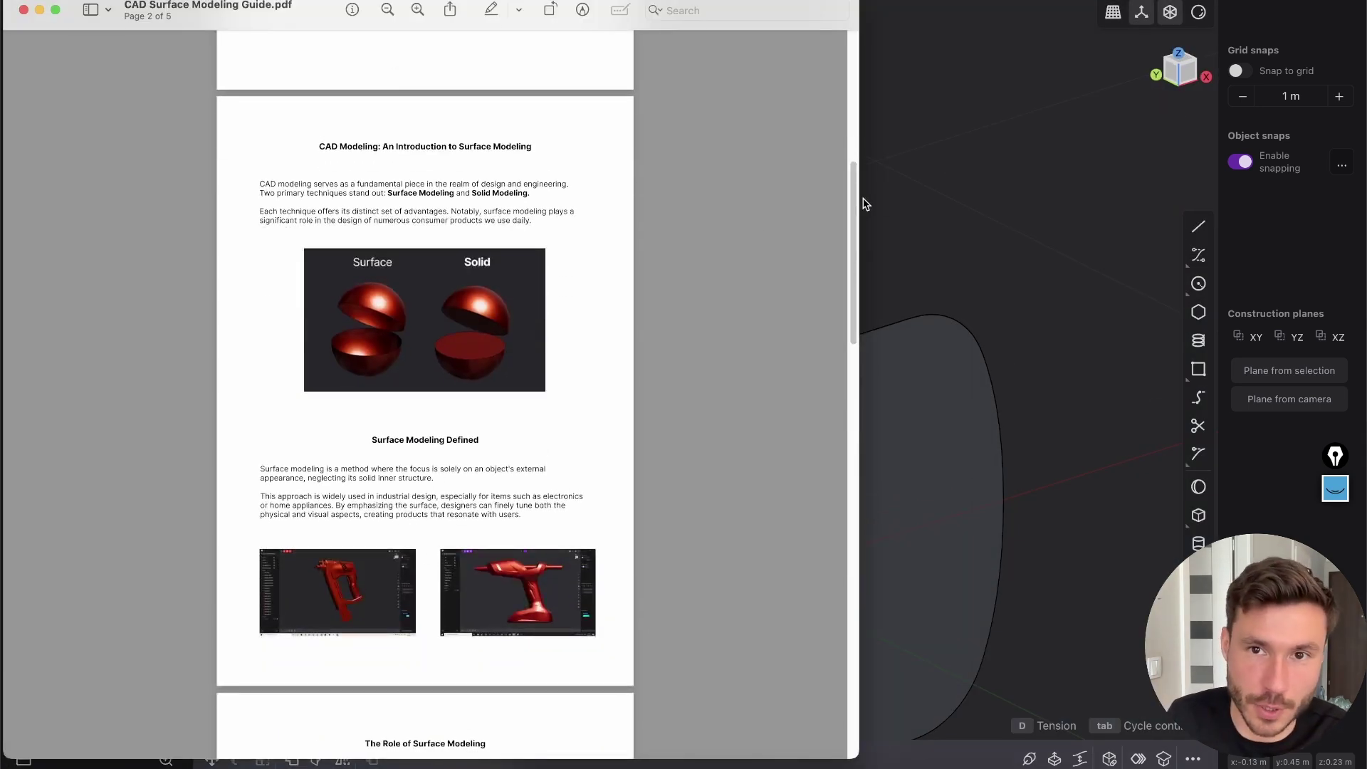
{"action": "left_click_drag", "start_coordinate": [853, 206], "coordinate": [745, 442]}
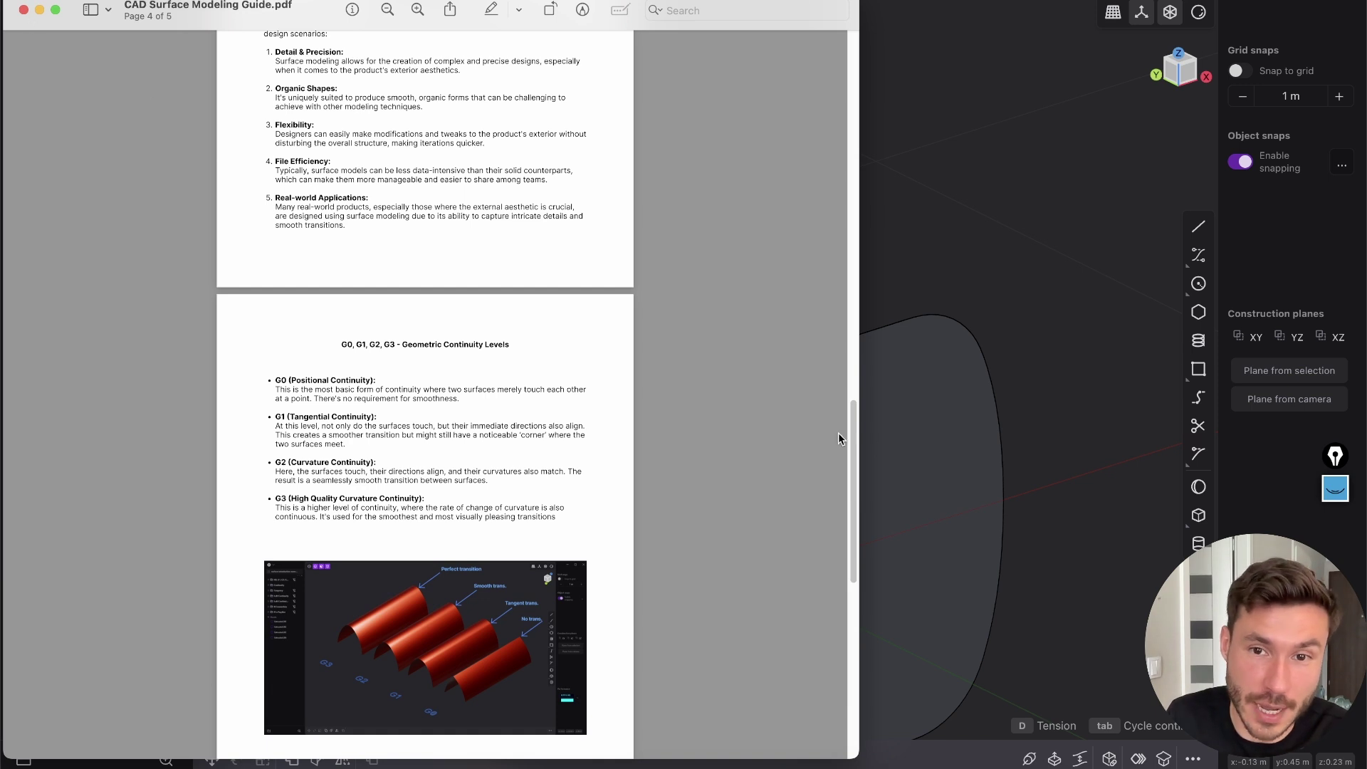
{"action": "left_click_drag", "start_coordinate": [839, 439], "coordinate": [844, 333]}
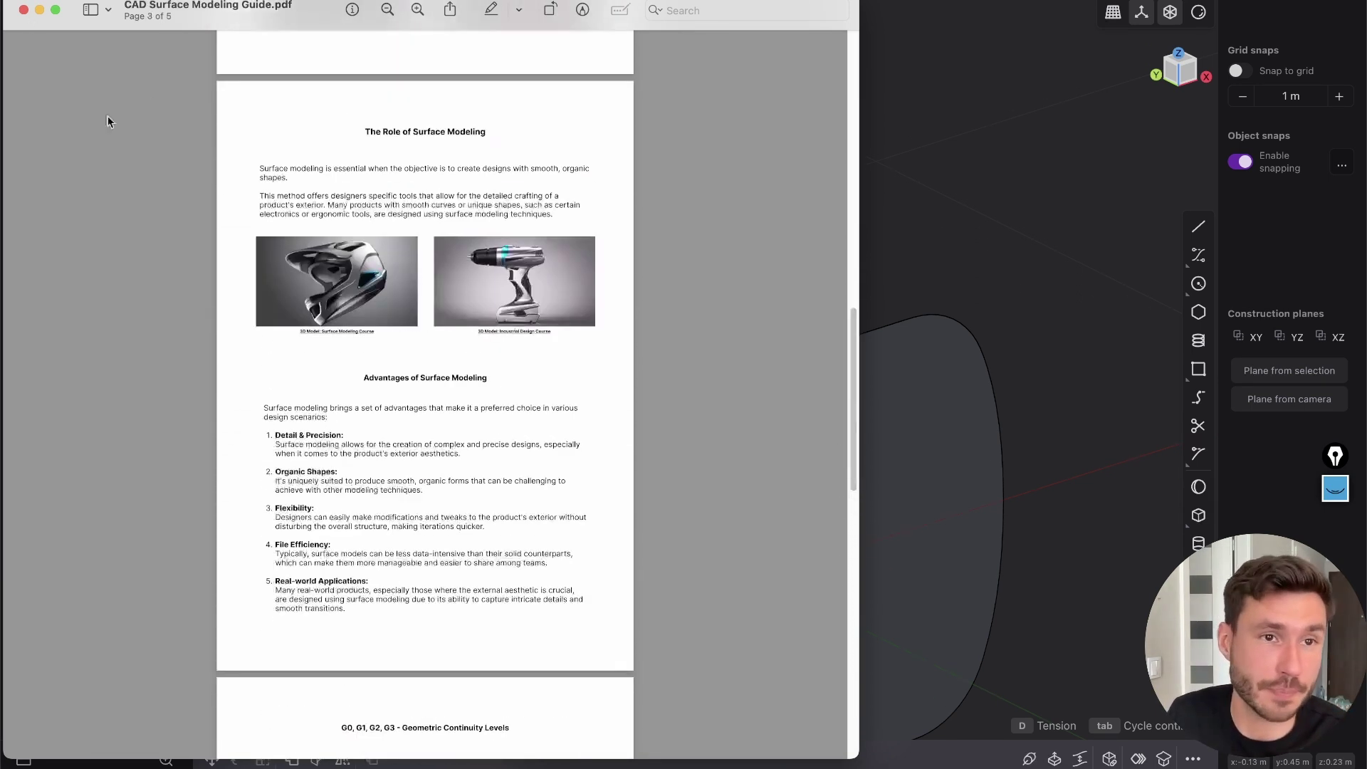
{"action": "left_click", "coordinate": [23, 10]}
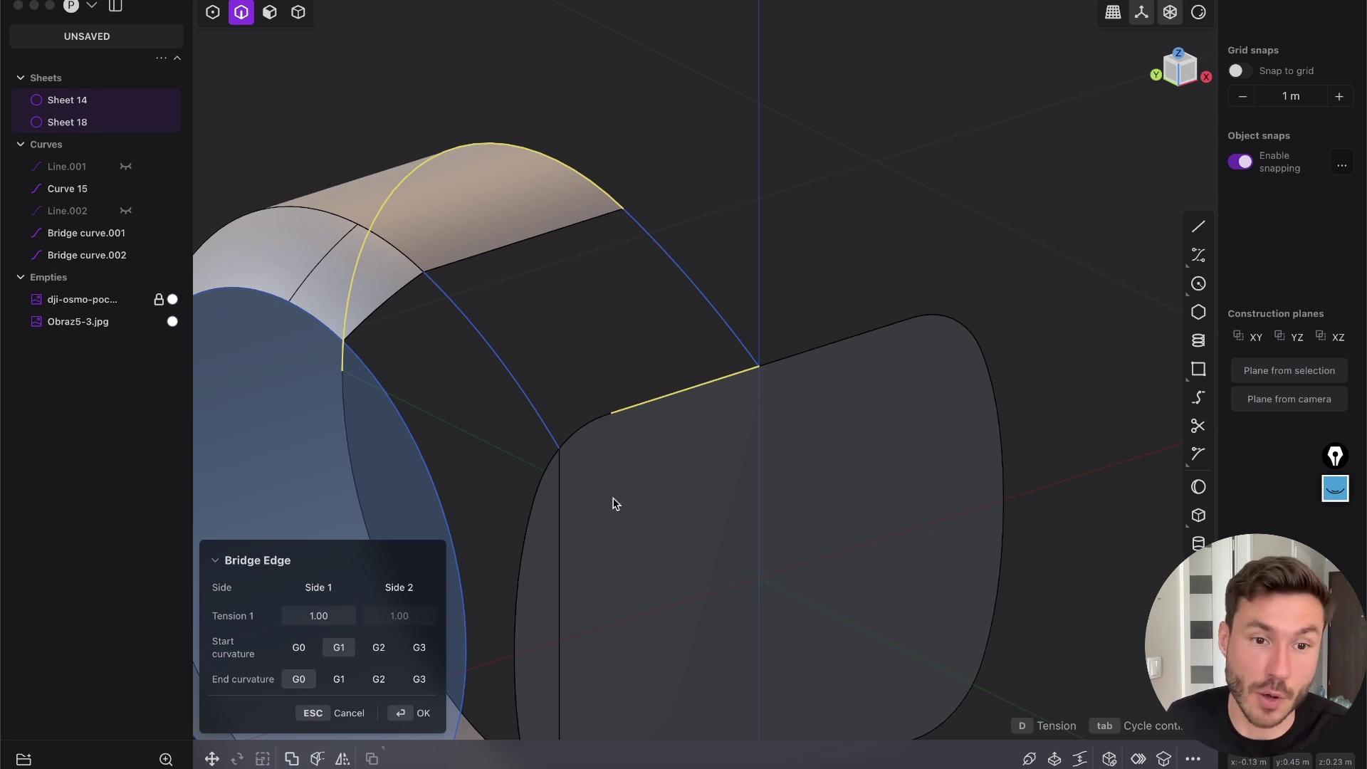
{"action": "left_click", "coordinate": [422, 717]}
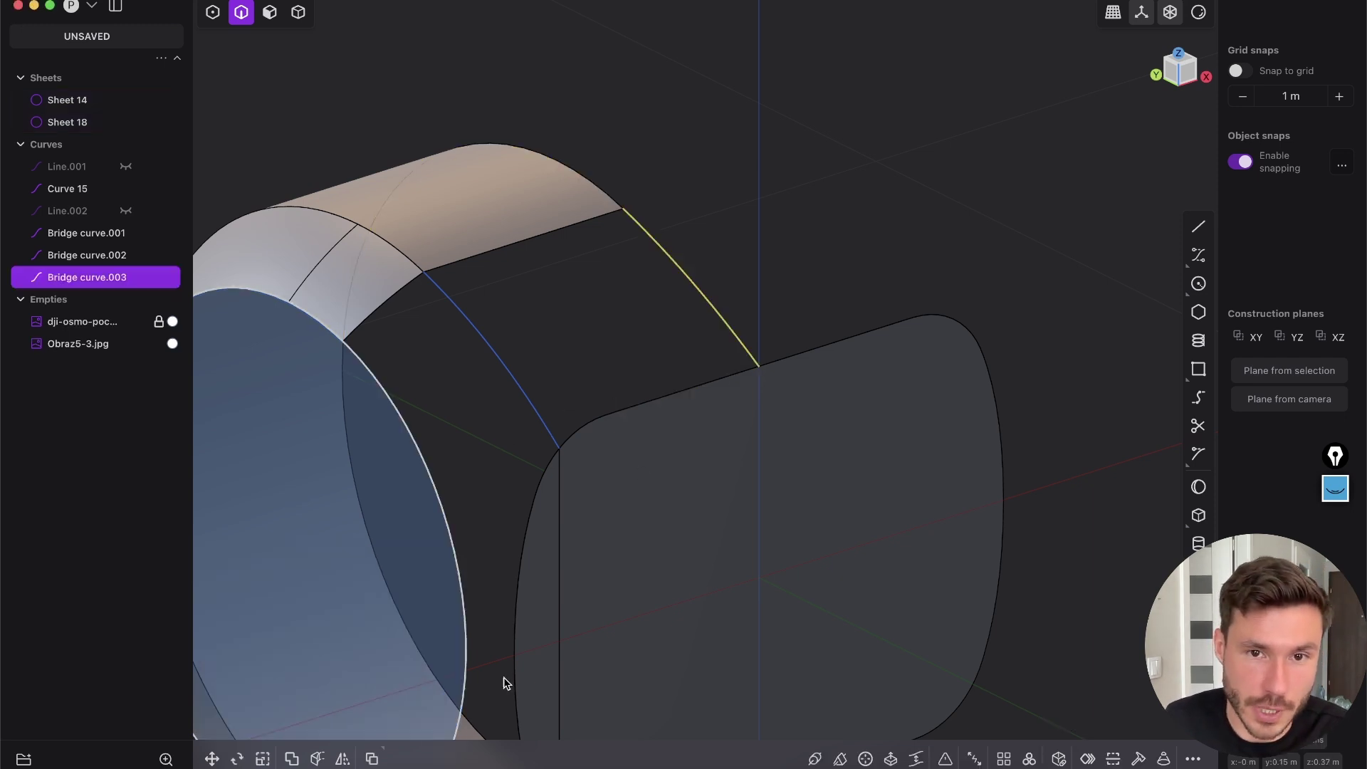
Bridge the ring's lower far edge to the flat face's lower straight edge with start curvature G1 and end curvature G0
{"action": "middle_click_drag", "start_coordinate": [678, 648], "coordinate": [725, 214], "text": "shift"}
{"action": "key", "text": "2"}
{"action": "left_click", "coordinate": [586, 556]}
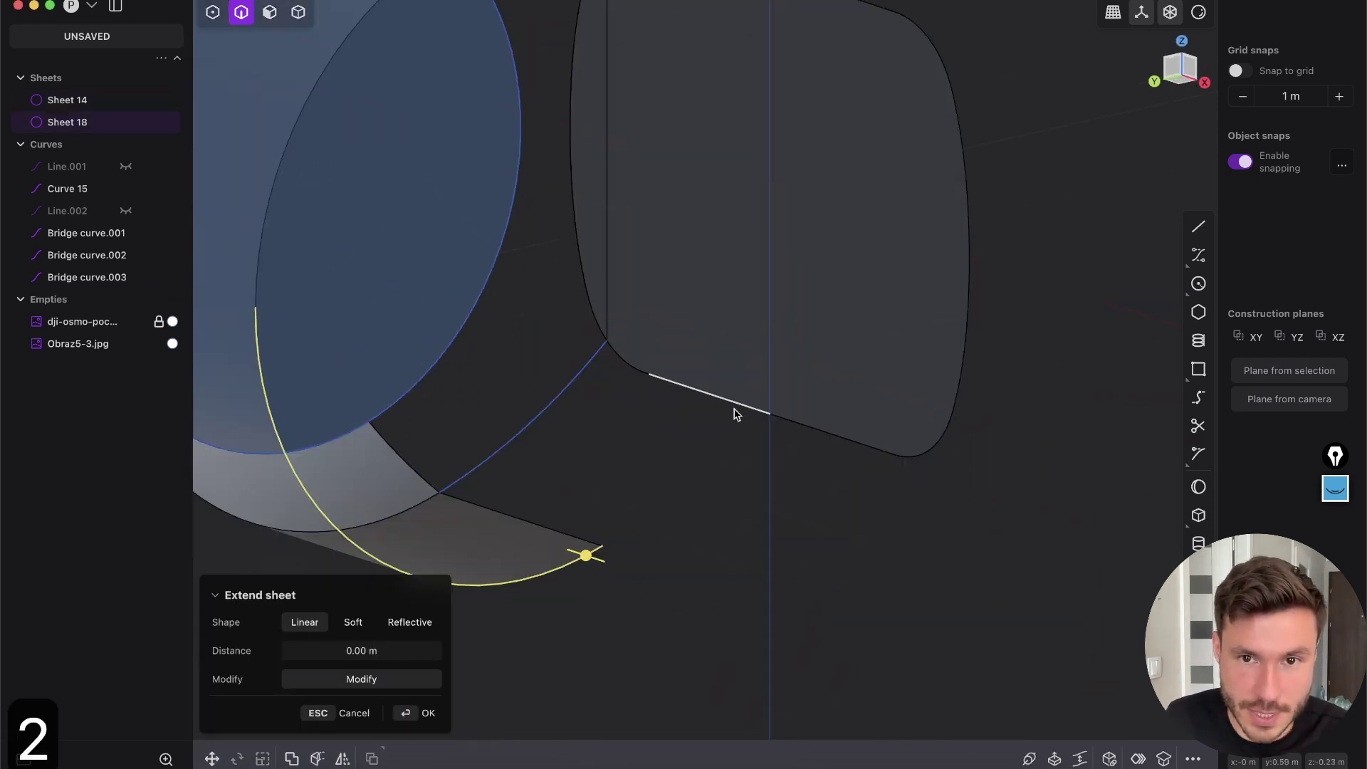
{"action": "left_click", "coordinate": [741, 406], "text": "shift"}
{"action": "middle_click_drag", "start_coordinate": [737, 411], "coordinate": [699, 418]}
{"action": "key", "text": "shift+b"}
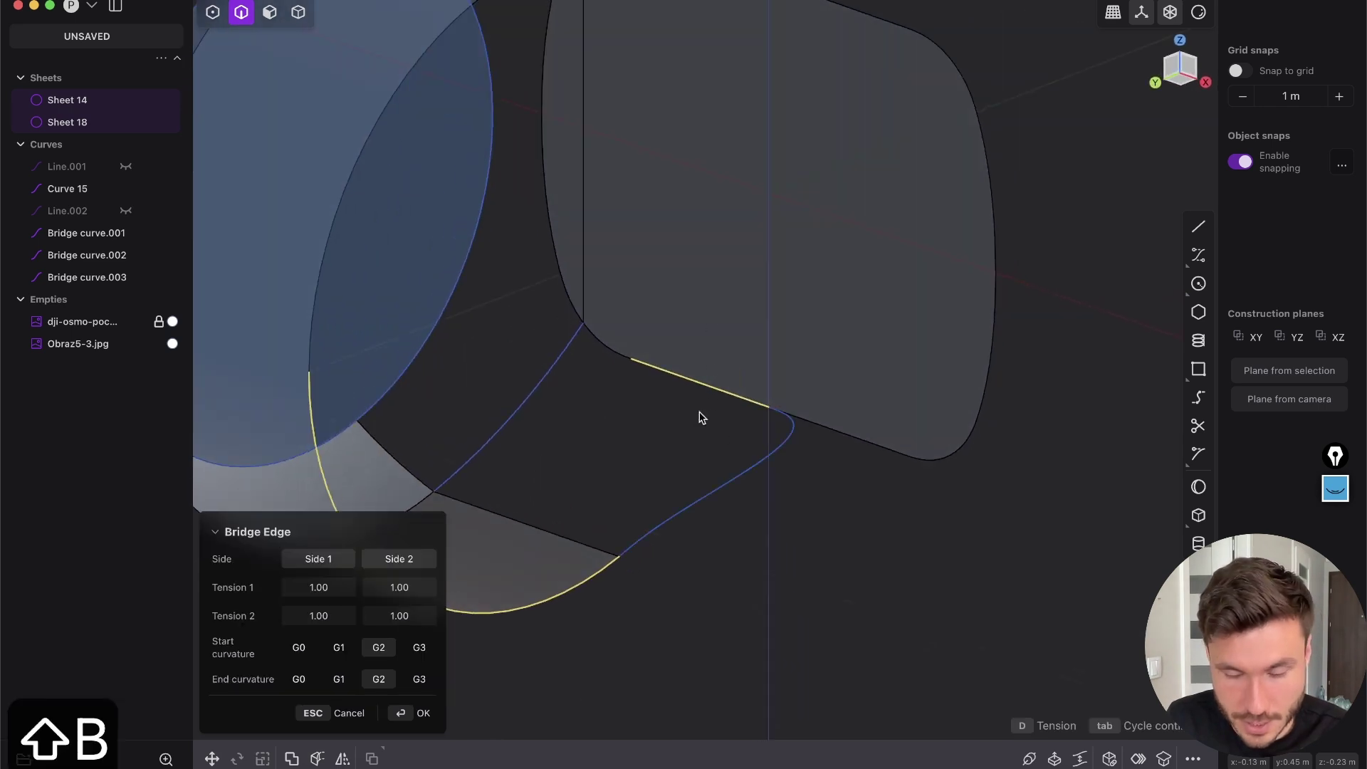
{"action": "left_click", "coordinate": [298, 679]}
{"action": "left_click", "coordinate": [339, 647]}
{"action": "mouse_move", "coordinate": [733, 304]}
{"action": "middle_mouse_down"}
{"action": "mouse_move", "coordinate": [623, 254]}
{"action": "mouse_move", "coordinate": [752, 313]}
{"action": "middle_mouse_up"}
{"action": "key", "text": "Return"}
{"action": "left_click", "coordinate": [788, 498]}
{"action": "scroll", "coordinate": [702, 404], "scroll_direction": "down", "scroll_amount": 5}
{"action": "middle_click_drag", "start_coordinate": [702, 404], "coordinate": [723, 488]}
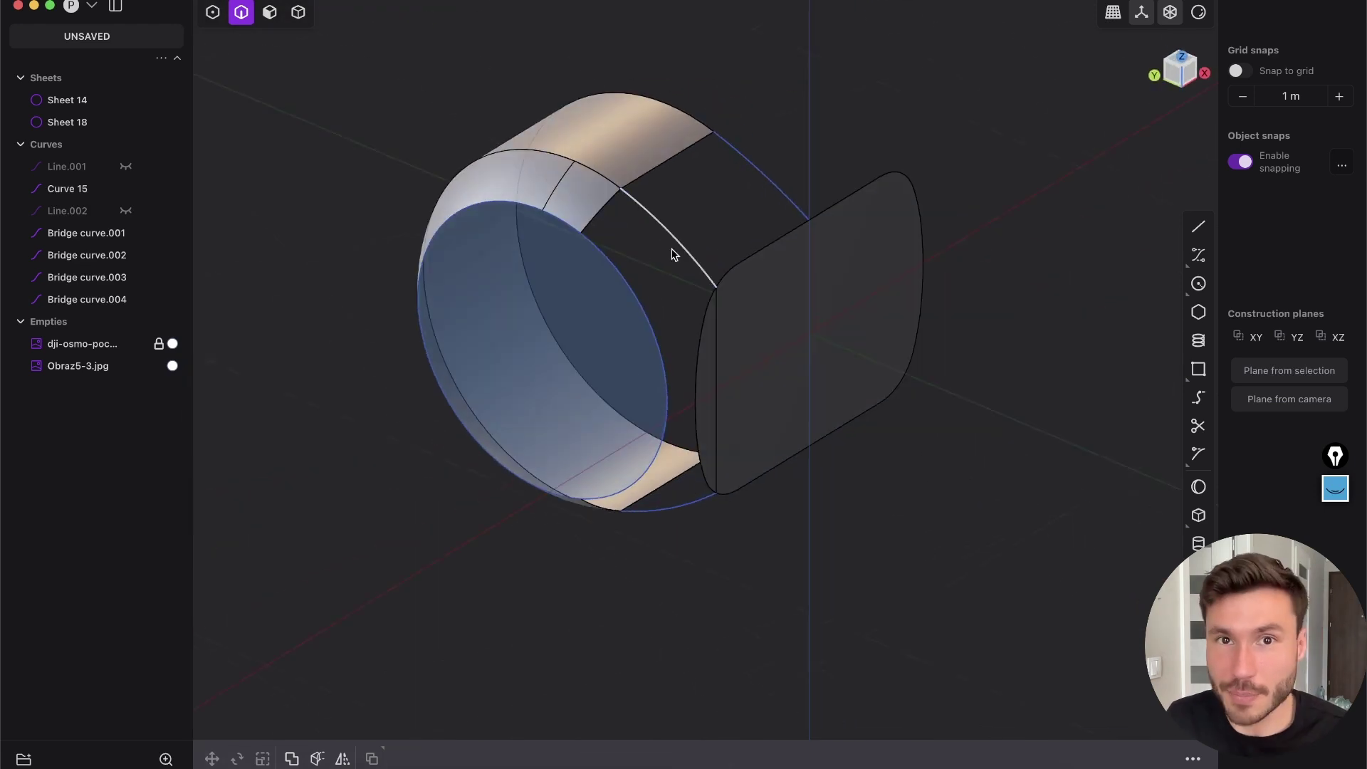
{"action": "scroll", "coordinate": [567, 242], "scroll_direction": "up", "scroll_amount": 4}
{"action": "mouse_move", "coordinate": [810, 353]}
{"action": "middle_mouse_down"}
{"action": "mouse_move", "coordinate": [786, 346]}
{"action": "mouse_move", "coordinate": [803, 338]}
{"action": "middle_mouse_up"}
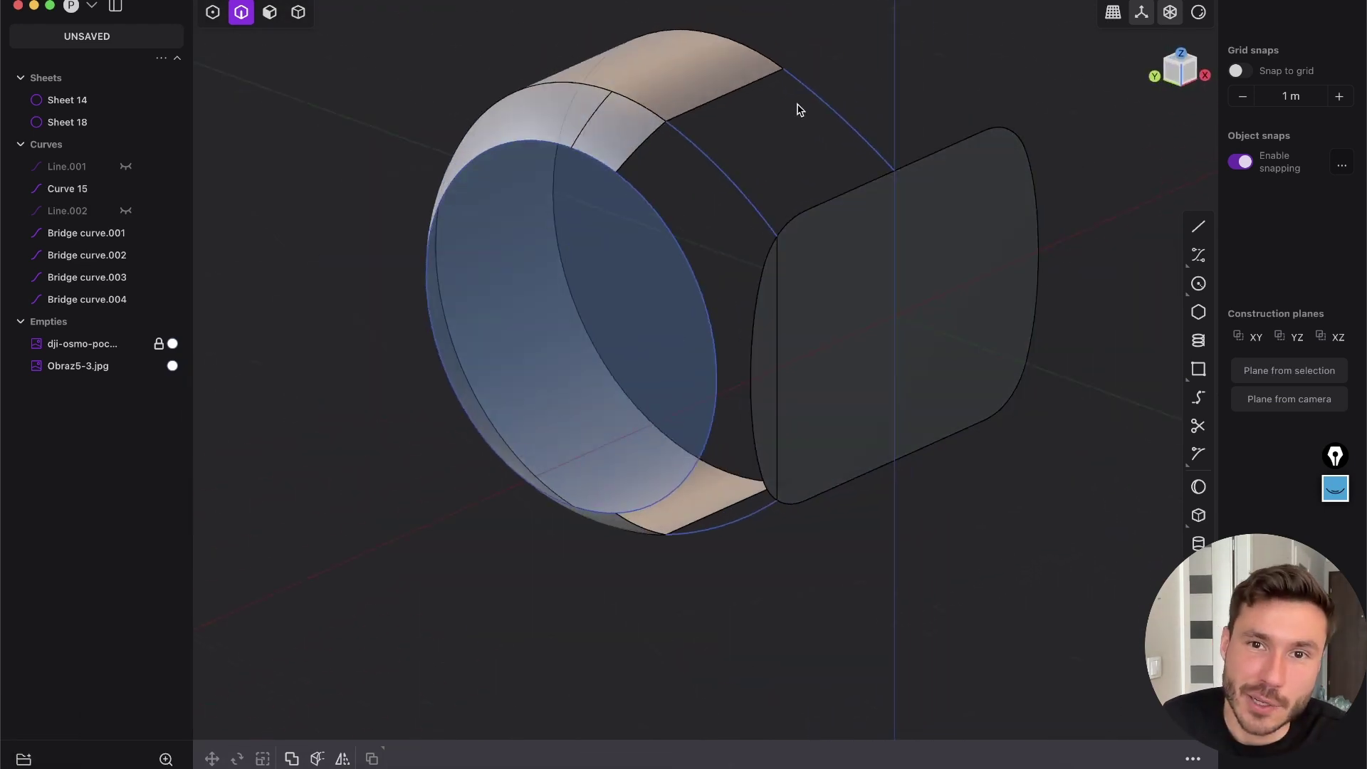
{"action": "scroll", "coordinate": [736, 296], "scroll_direction": "up", "scroll_amount": 5}
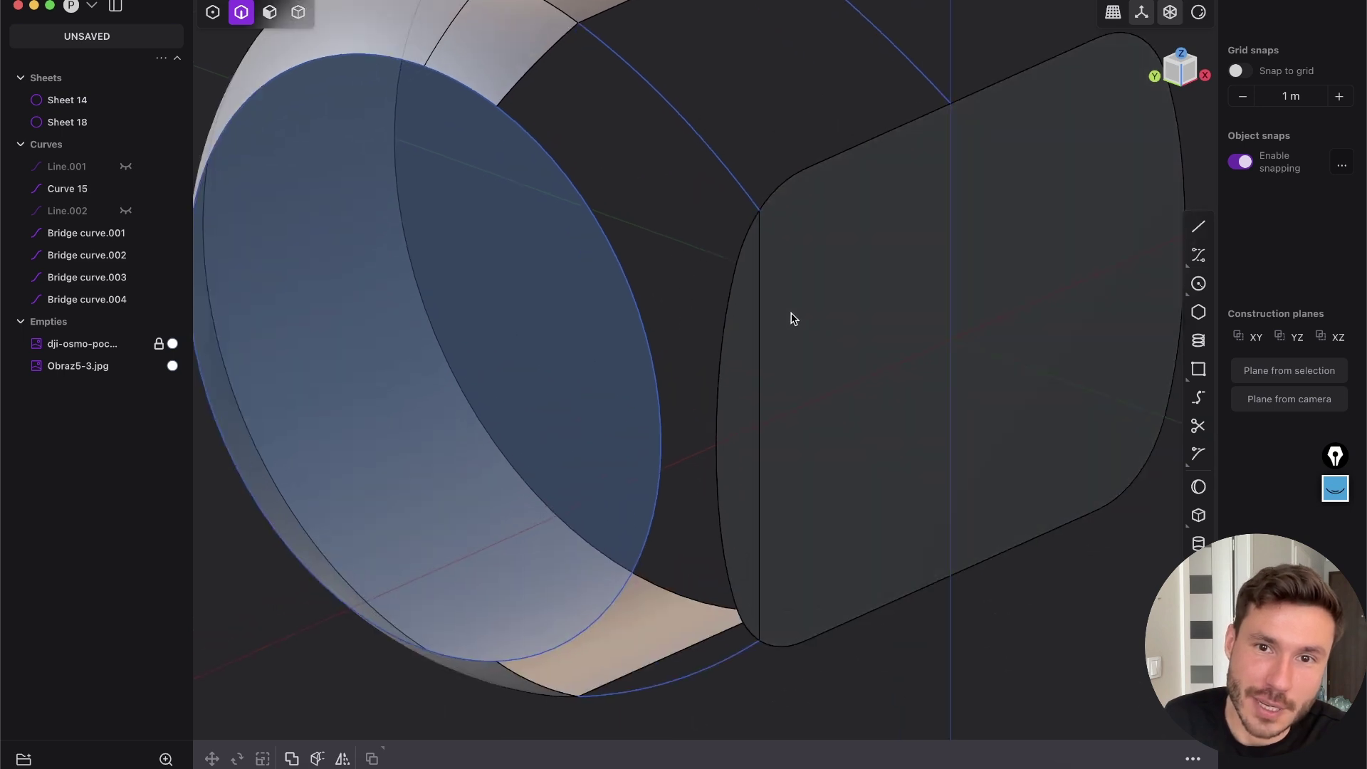
{"action": "scroll", "coordinate": [830, 351], "scroll_direction": "down", "scroll_amount": 4}
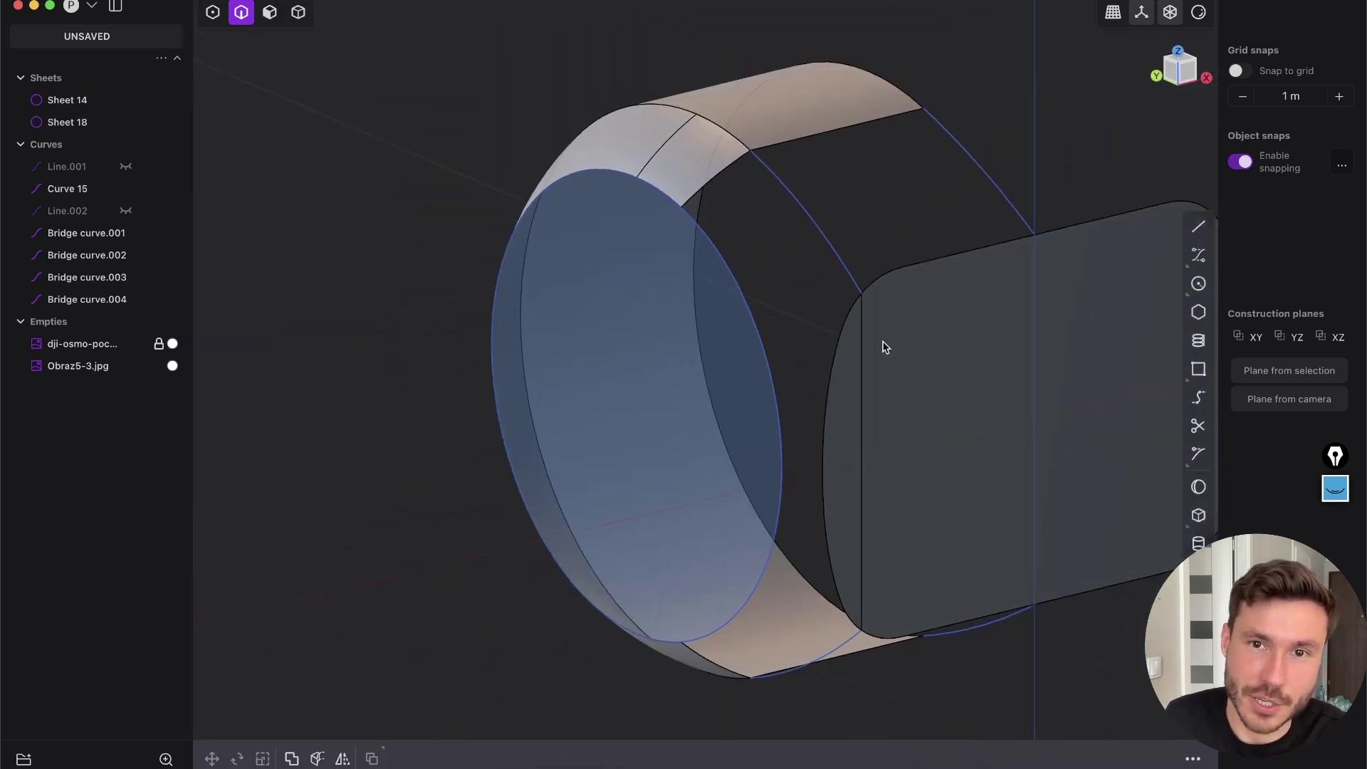
Patch the upper opening bounded by the ring's edge, the flat face's upper edges and the two upper bridge curves
{"action": "scroll", "coordinate": [807, 333], "scroll_direction": "up", "scroll_amount": 2}
{"action": "middle_click_drag", "start_coordinate": [808, 334], "coordinate": [826, 363]}
{"action": "middle_click_drag", "start_coordinate": [890, 352], "coordinate": [762, 398], "text": "shift"}
{"action": "key", "text": "2"}
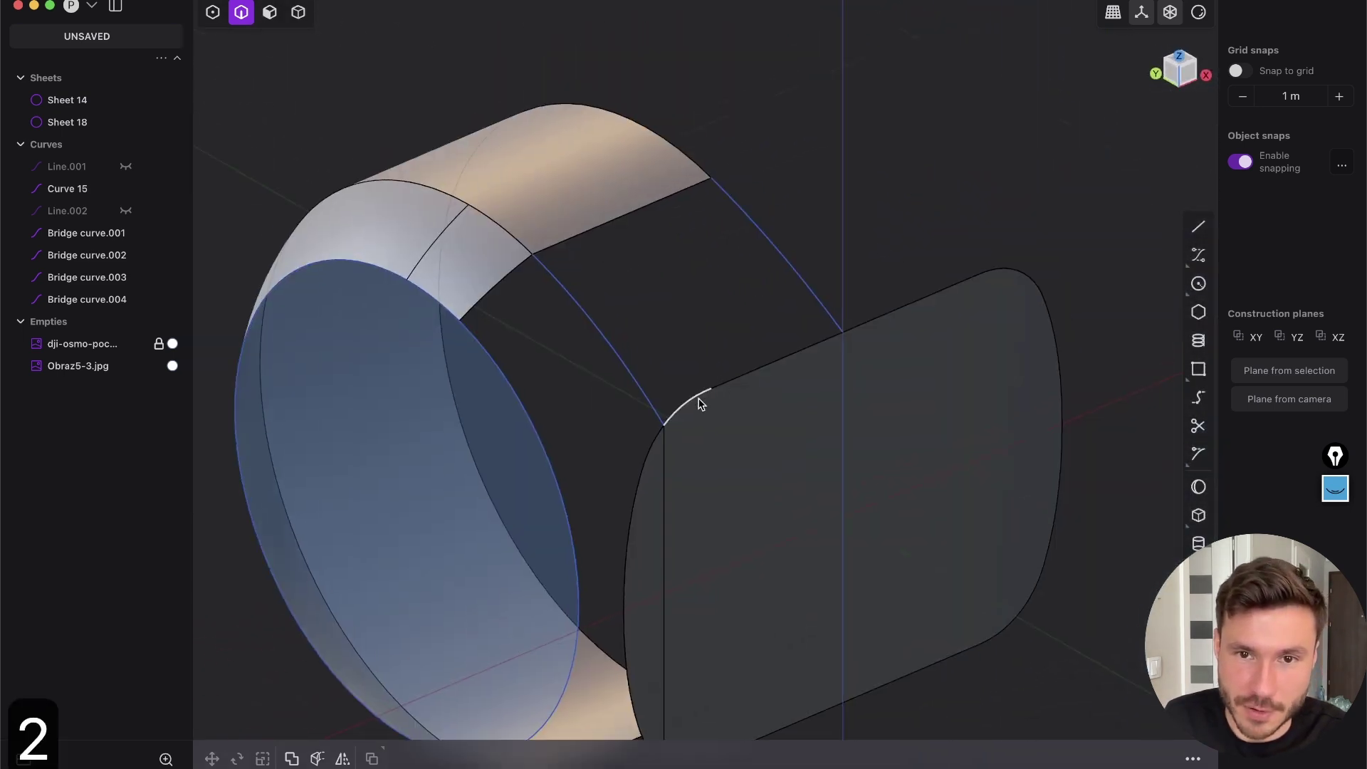
{"action": "left_click", "coordinate": [697, 399]}
{"action": "left_click", "coordinate": [765, 366]}
{"action": "left_click", "coordinate": [811, 303]}
{"action": "left_click", "coordinate": [641, 207]}
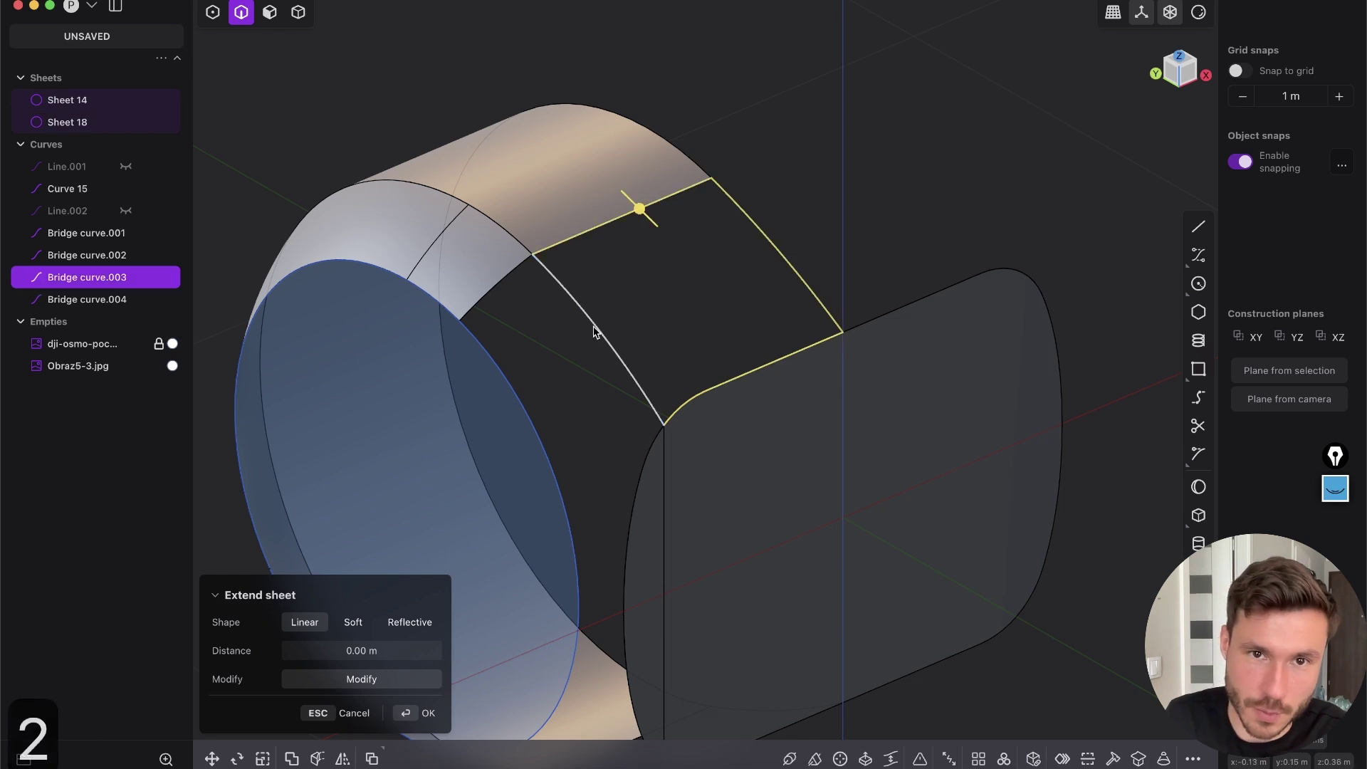
{"action": "left_click", "coordinate": [597, 329]}
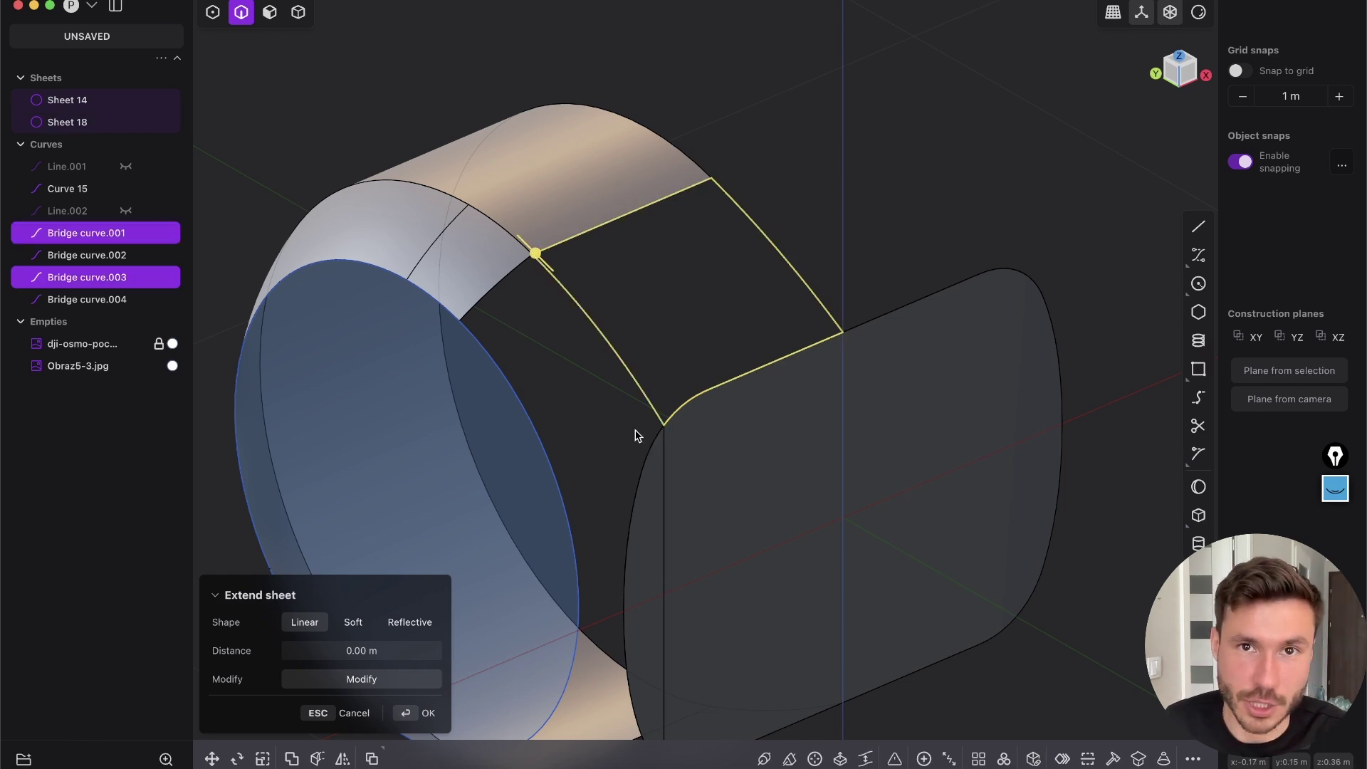
{"action": "key", "text": "shift+3"}
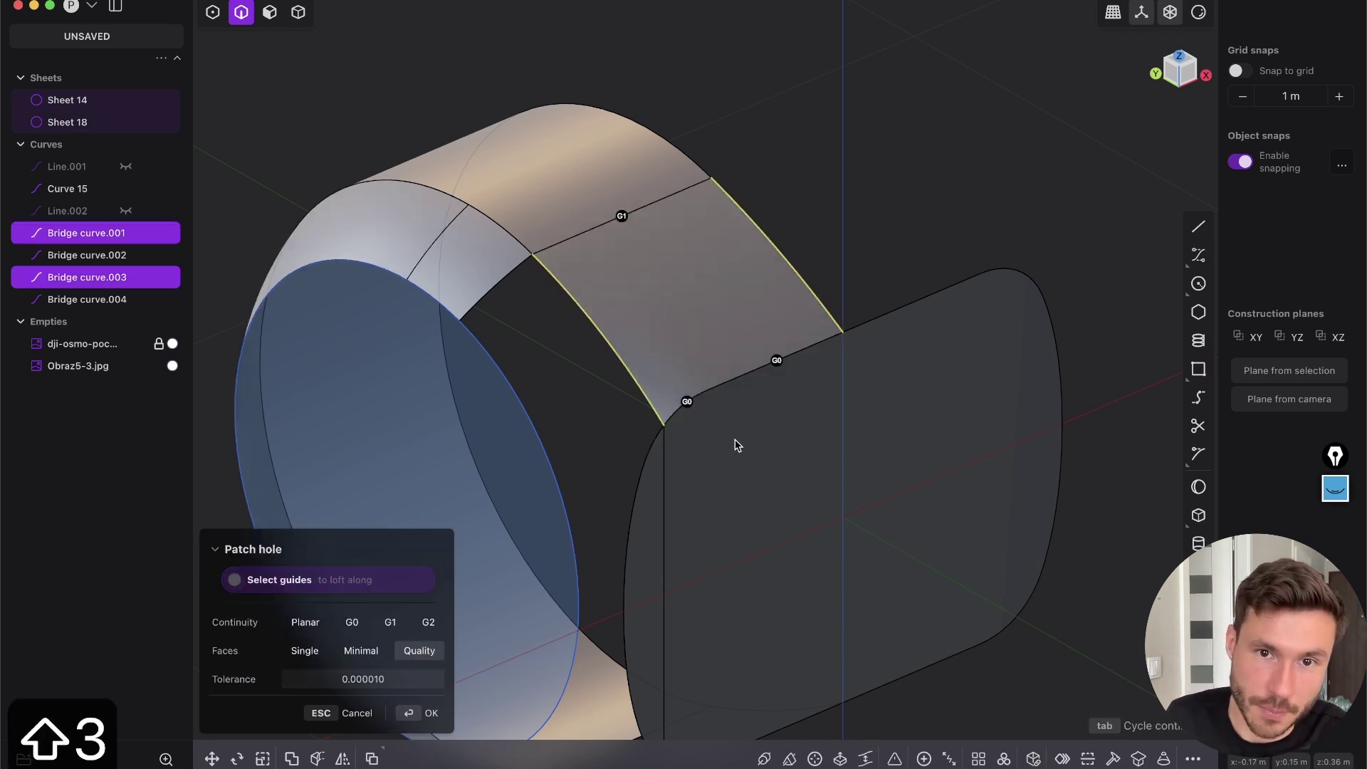
{"action": "mouse_move", "coordinate": [736, 445]}
{"action": "middle_mouse_down"}
{"action": "mouse_move", "coordinate": [610, 427]}
{"action": "mouse_move", "coordinate": [638, 512]}
{"action": "mouse_move", "coordinate": [630, 494]}
{"action": "mouse_move", "coordinate": [754, 434]}
{"action": "middle_mouse_up"}
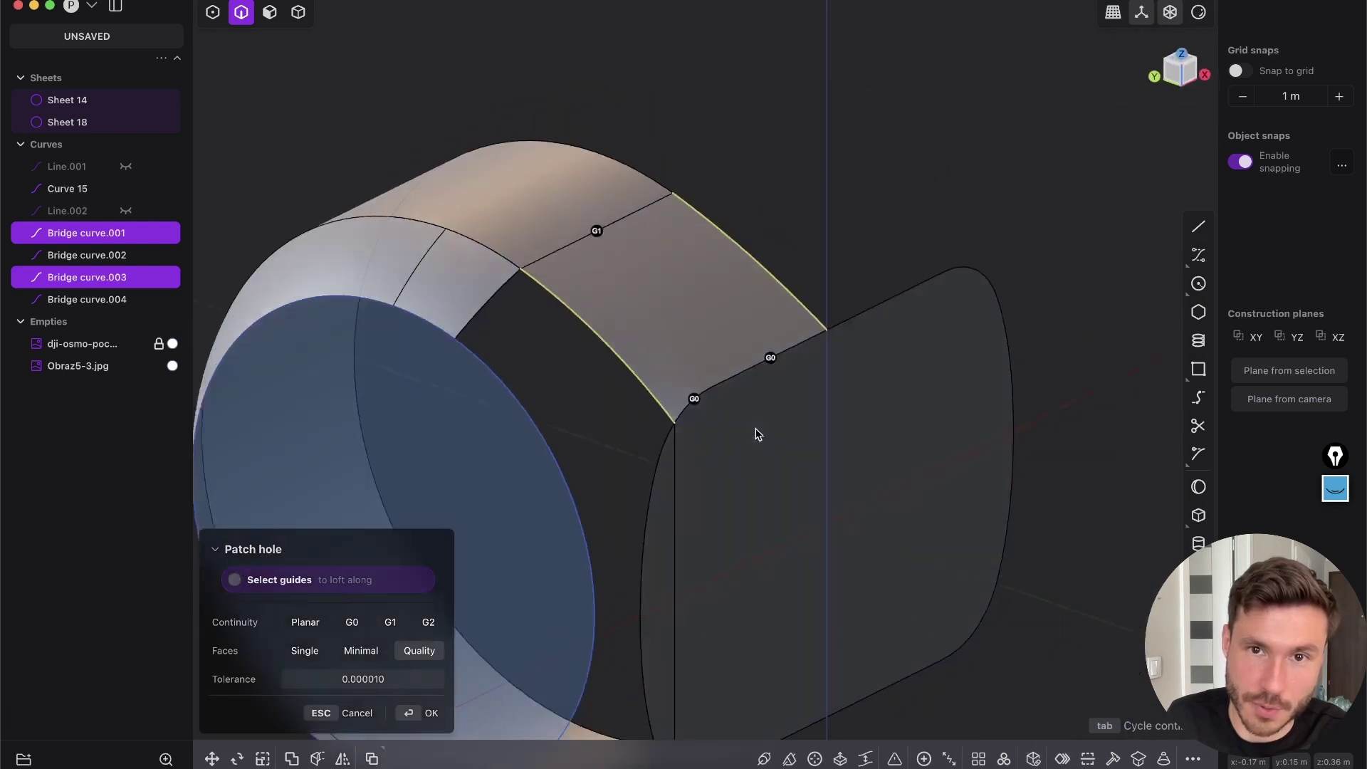
{"action": "left_click", "coordinate": [427, 712]}
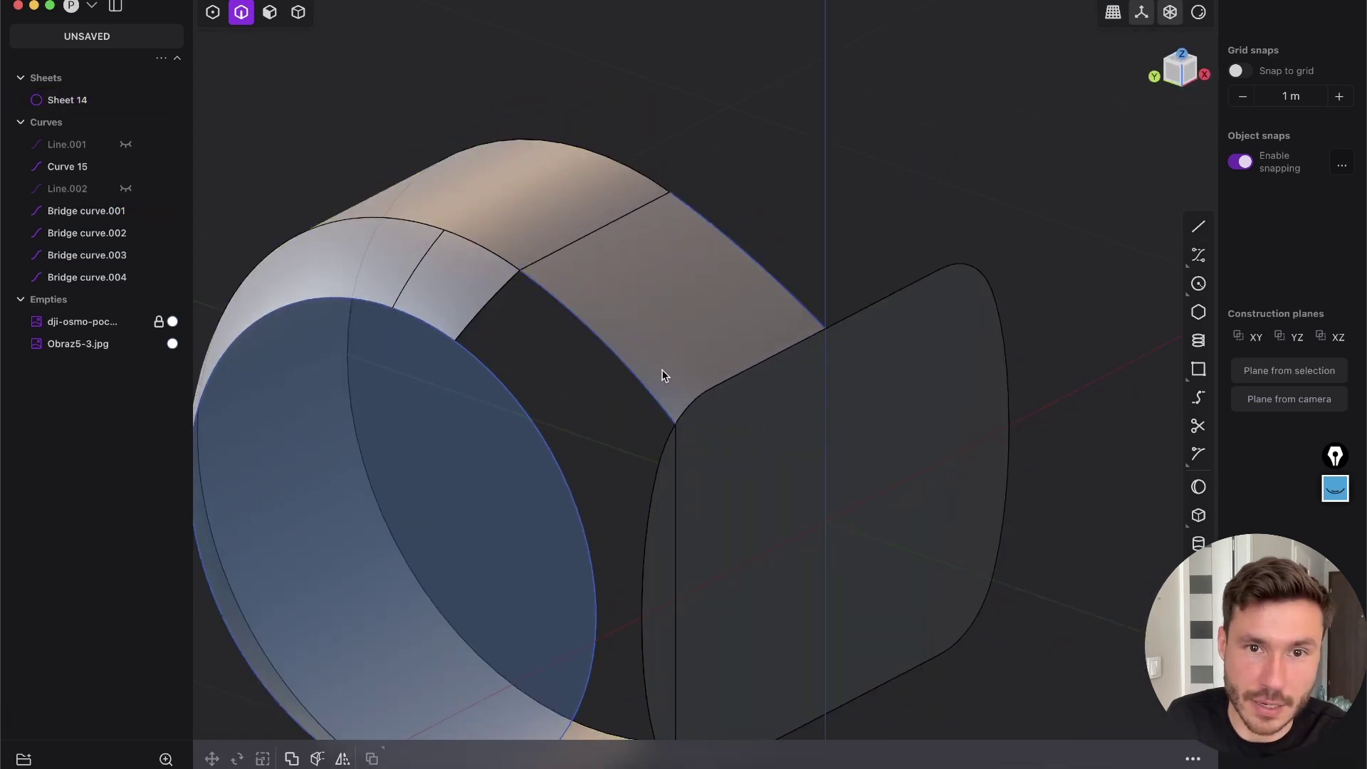
Hide the two upper bridge curves and turn off the edge display to inspect the shading of the upper patch
{"action": "key", "text": "2"}
{"action": "key", "text": "h"}
{"action": "key", "text": "h"}
{"action": "key", "text": "shift+e"}
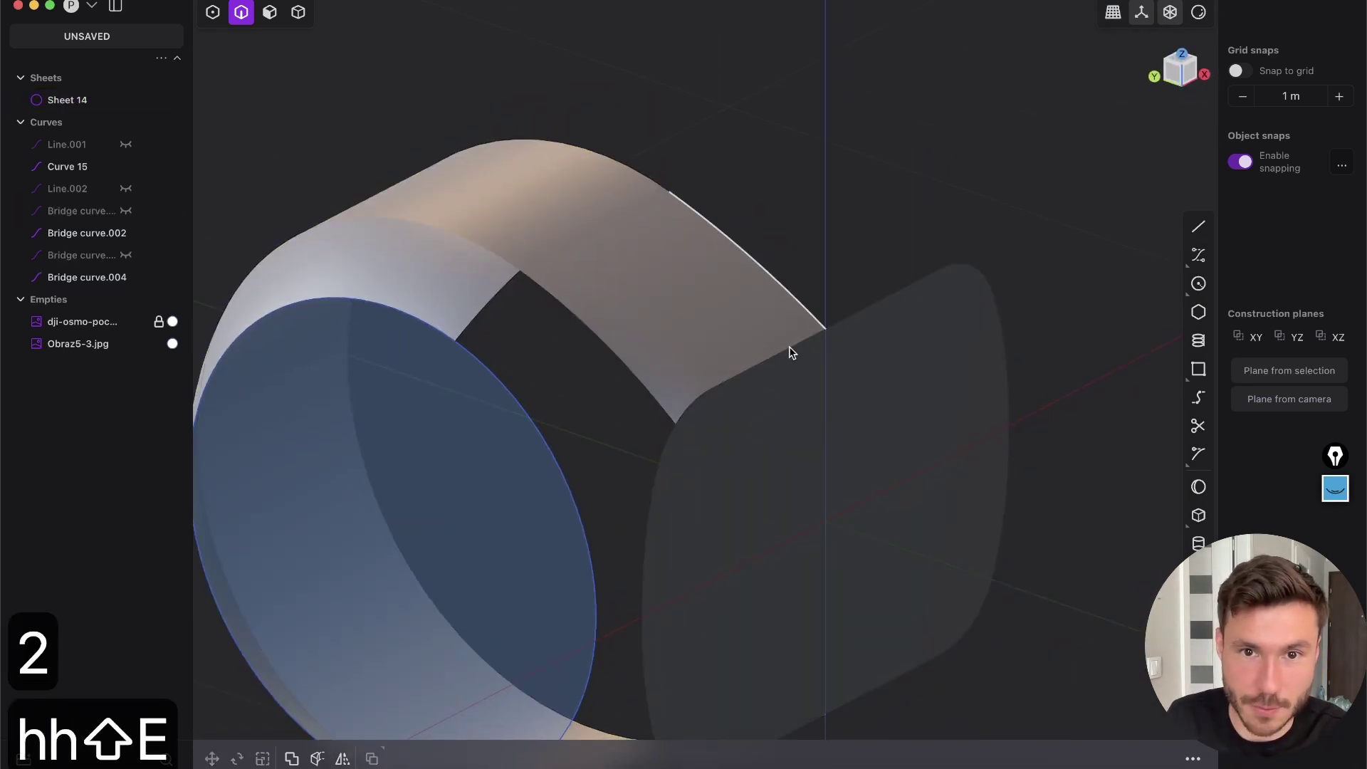
{"action": "middle_click_drag", "start_coordinate": [790, 347], "coordinate": [650, 371]}
{"action": "scroll", "coordinate": [650, 389], "scroll_direction": "up", "scroll_amount": 3}
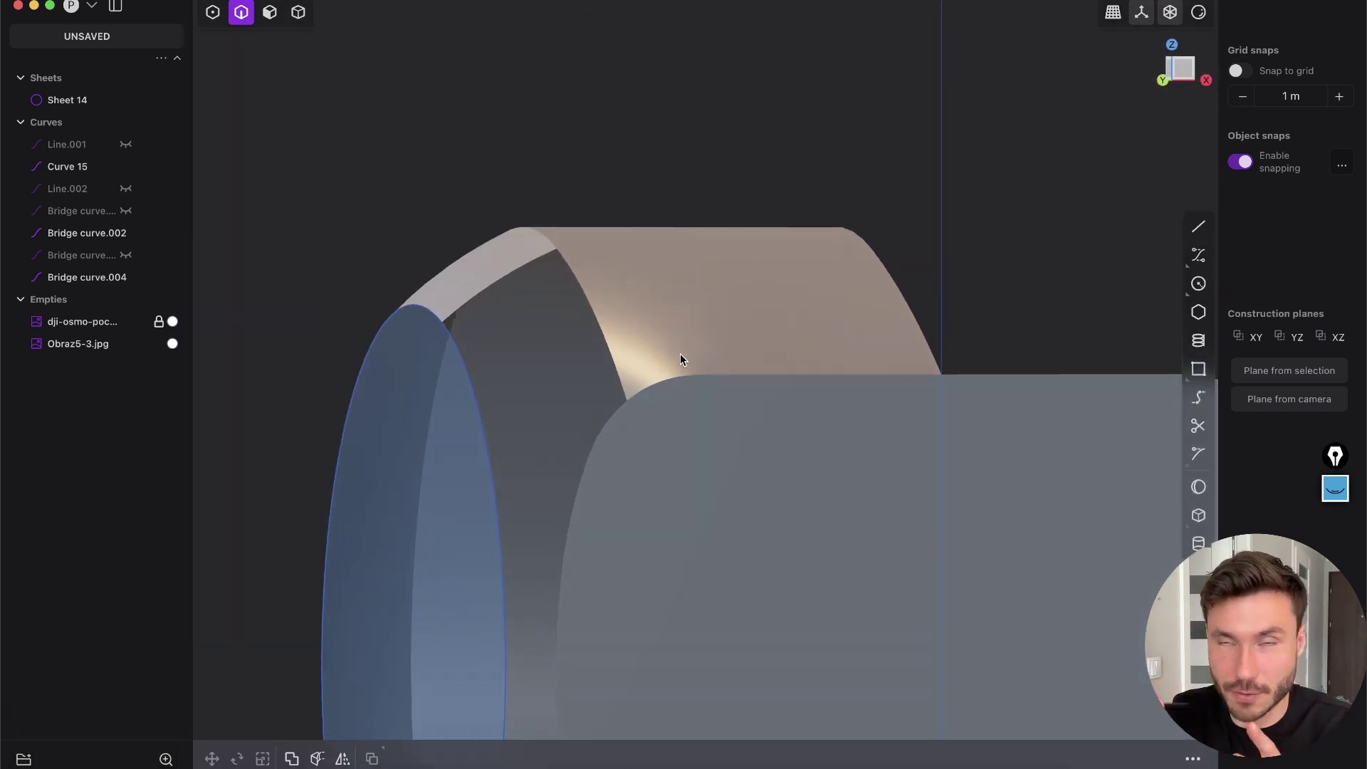
Patch the lower opening bounded by the ring's edge, the flat face's lower edges and the two lower bridge curves
{"action": "middle_click_drag", "start_coordinate": [641, 396], "coordinate": [826, 324]}
{"action": "scroll", "coordinate": [684, 385], "scroll_direction": "down", "scroll_amount": 5}
{"action": "scroll", "coordinate": [805, 331], "scroll_direction": "up", "scroll_amount": 4}
{"action": "key", "text": "2"}
{"action": "left_click", "coordinate": [645, 468]}
{"action": "left_click", "coordinate": [584, 516]}
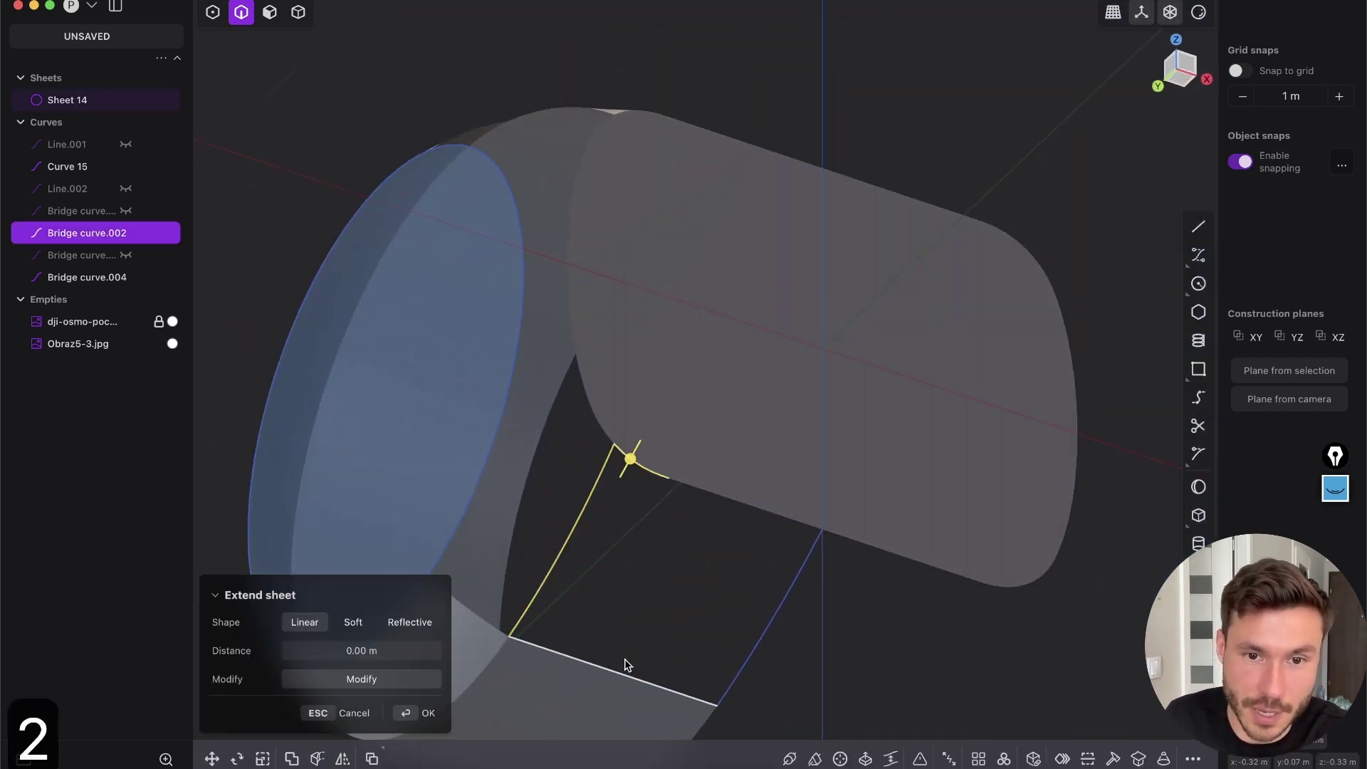
{"action": "left_click", "coordinate": [756, 646], "text": "shift"}
{"action": "key", "text": "shift+3"}
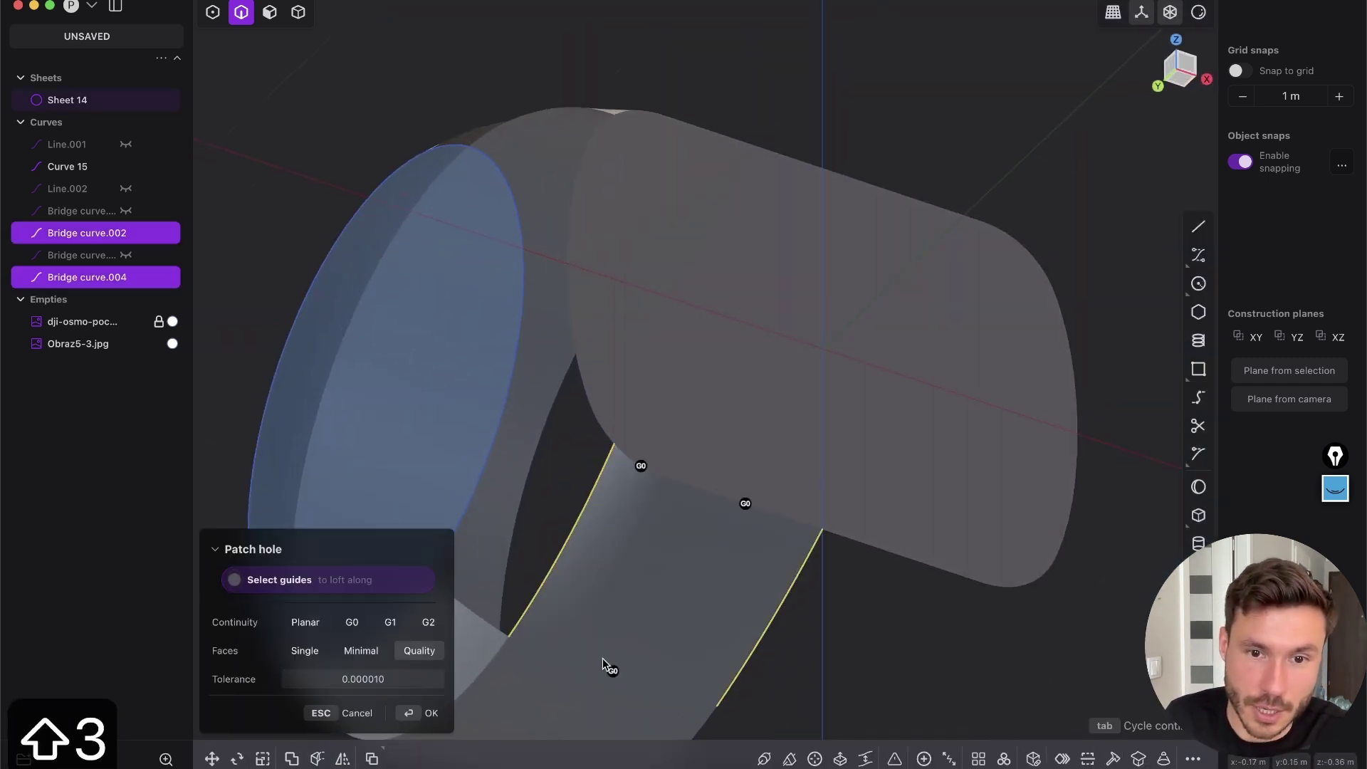
{"action": "key", "text": "Return"}
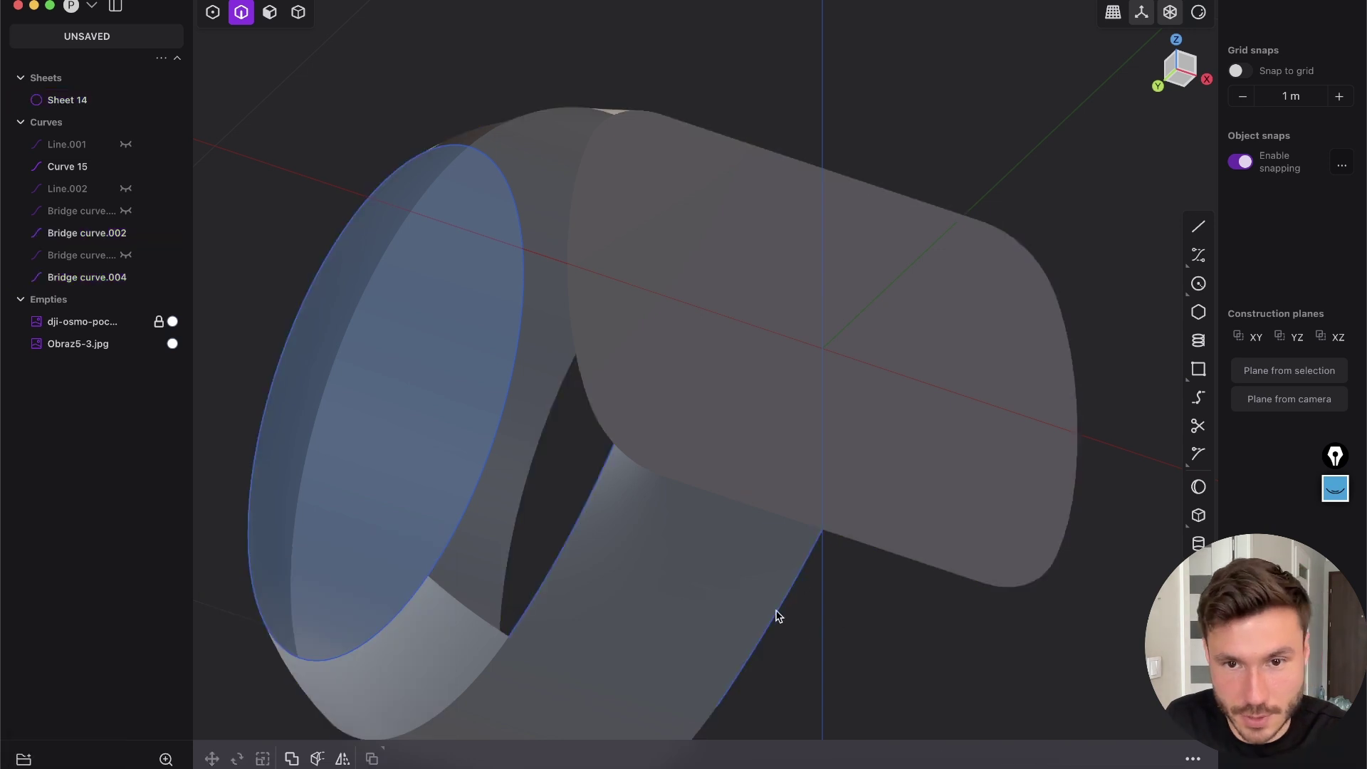
Delete the two bridge curves along the sides of the lower patch
{"action": "left_click", "coordinate": [776, 615]}
{"action": "key", "text": "x"}
{"action": "left_click", "coordinate": [573, 543]}
{"action": "key", "text": "x"}
{"action": "scroll", "coordinate": [613, 418], "scroll_direction": "down", "scroll_amount": 3}
{"action": "middle_click_drag", "start_coordinate": [613, 418], "coordinate": [703, 449]}
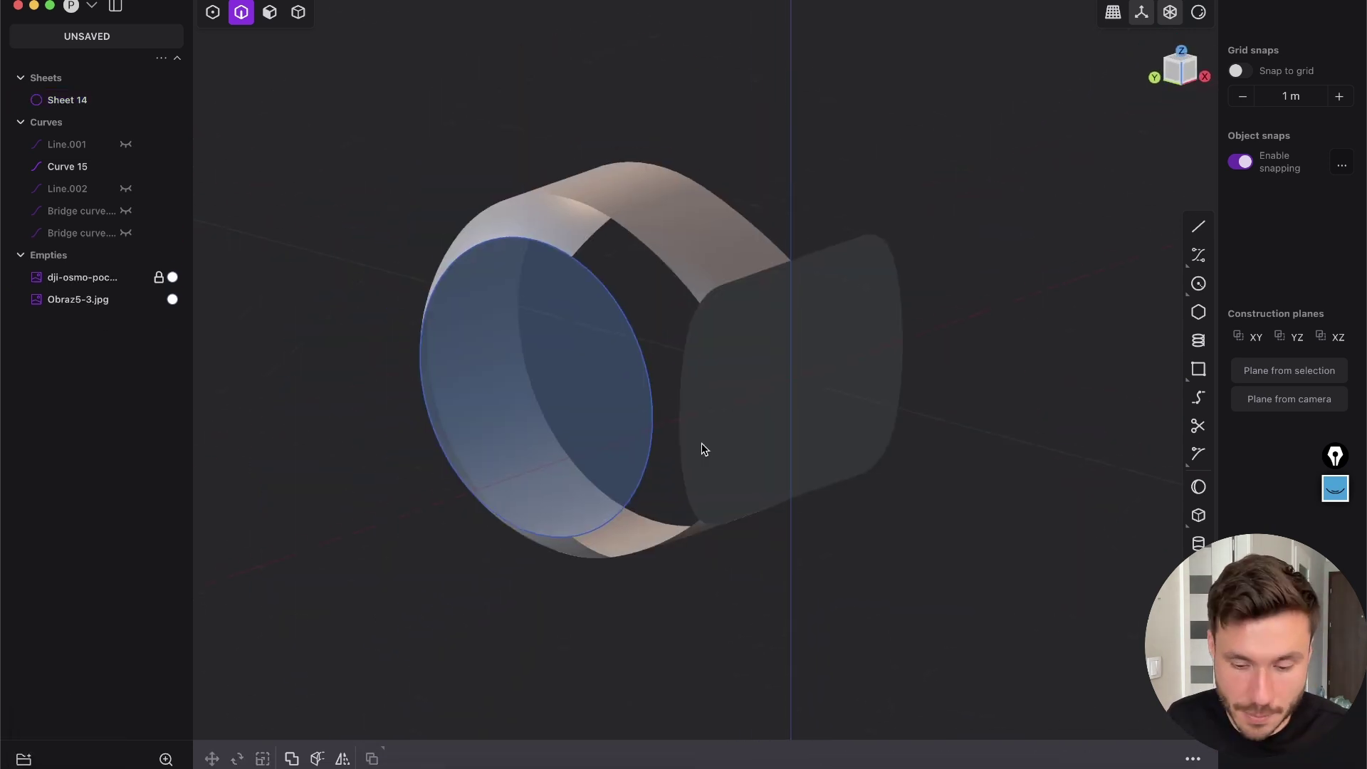
Select the ring, patches and flat face as whole bodies and join them into one sheet
{"action": "middle_click_drag", "start_coordinate": [442, 452], "coordinate": [807, 539]}
{"action": "key", "text": "4"}
{"action": "left_click_drag", "start_coordinate": [937, 635], "coordinate": [705, 403]}
{"action": "key", "text": "j"}
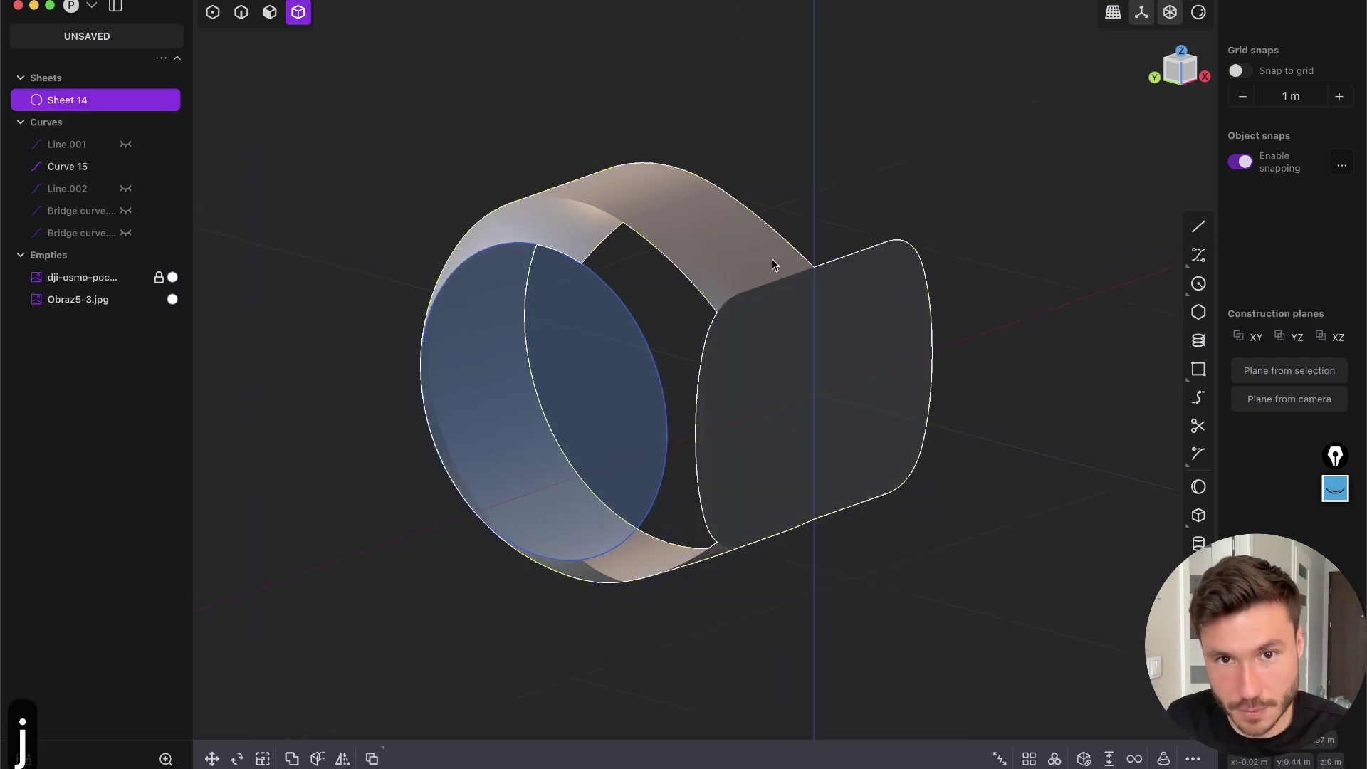
{"action": "left_click", "coordinate": [632, 193]}
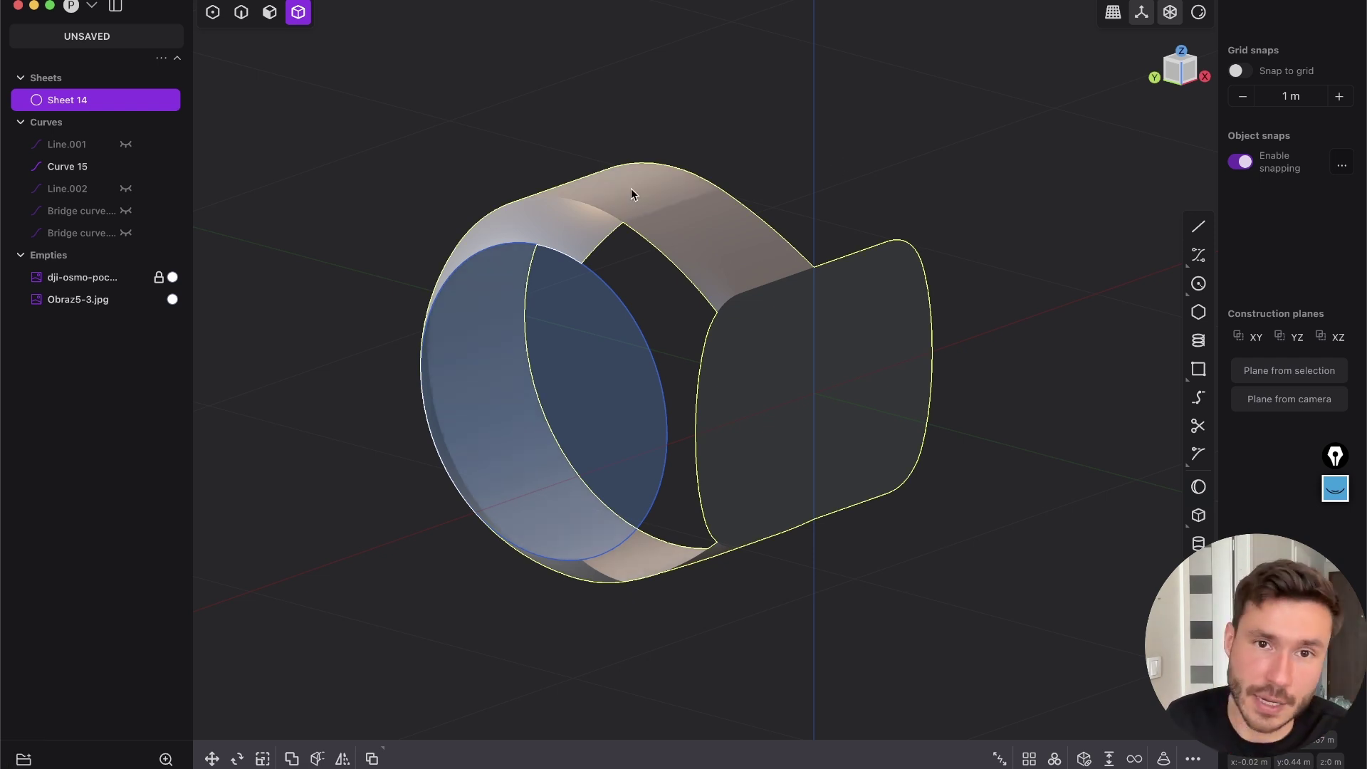
Clear the selection, inspect the sheet around the remaining side opening, and turn the edge display back on
{"action": "scroll", "coordinate": [658, 212], "scroll_direction": "up", "scroll_amount": 2}
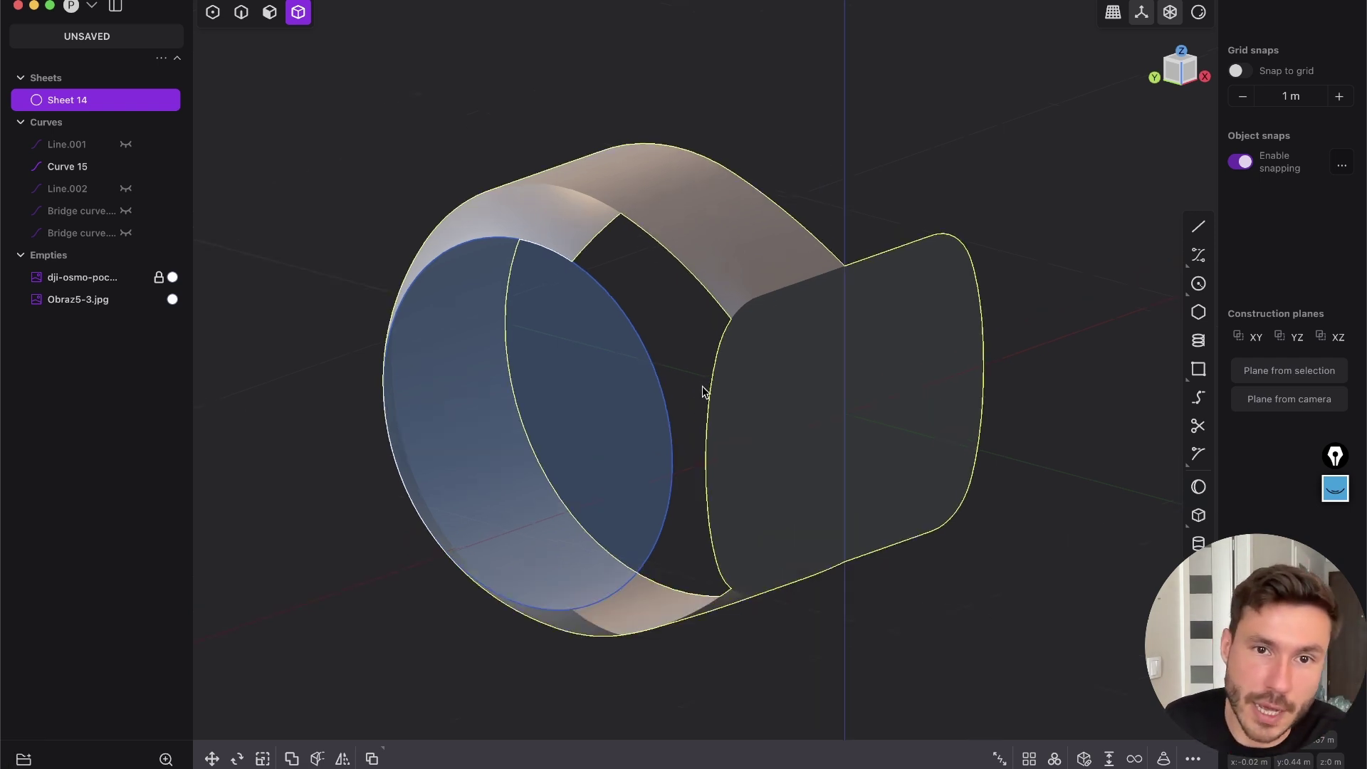
{"action": "middle_click_drag", "start_coordinate": [745, 278], "coordinate": [650, 310]}
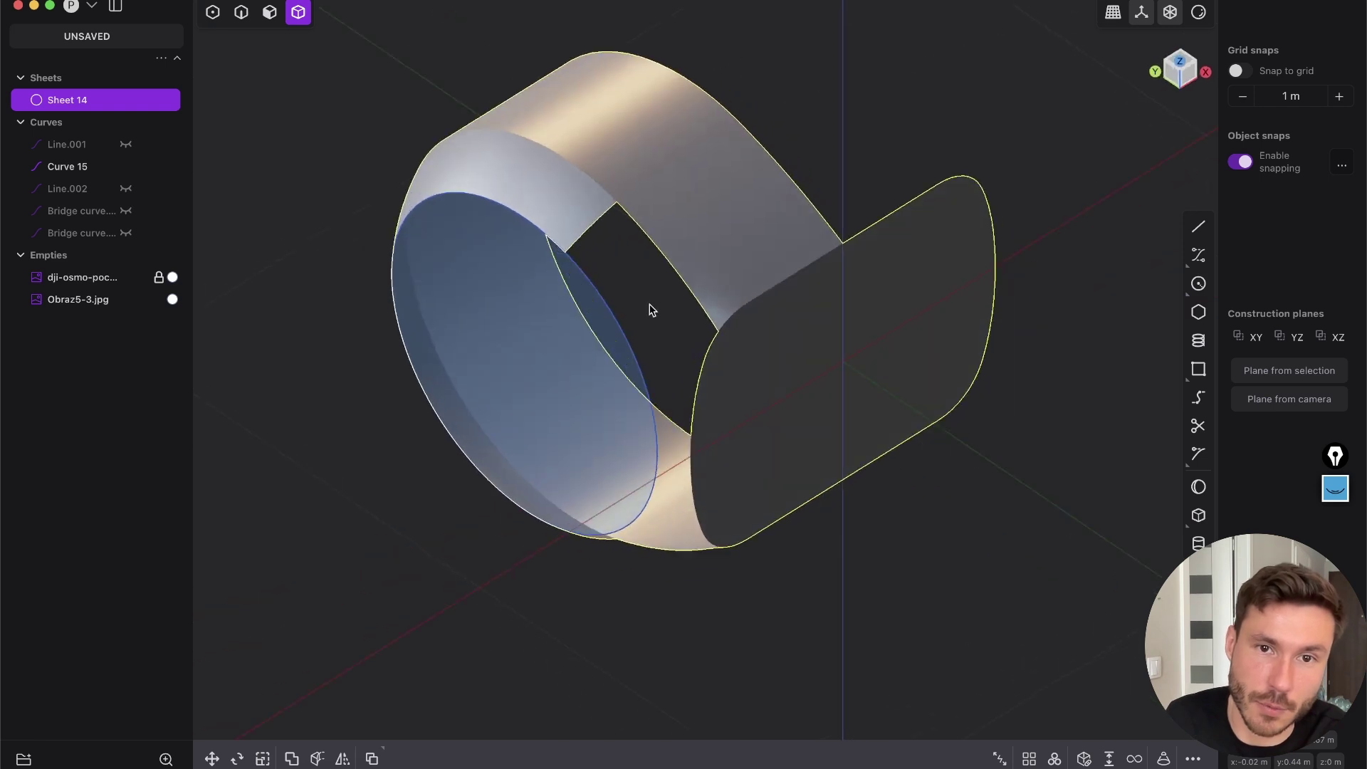
{"action": "scroll", "coordinate": [650, 310], "scroll_direction": "up", "scroll_amount": 2}
{"action": "key", "text": "2"}
{"action": "key", "text": "Escape"}
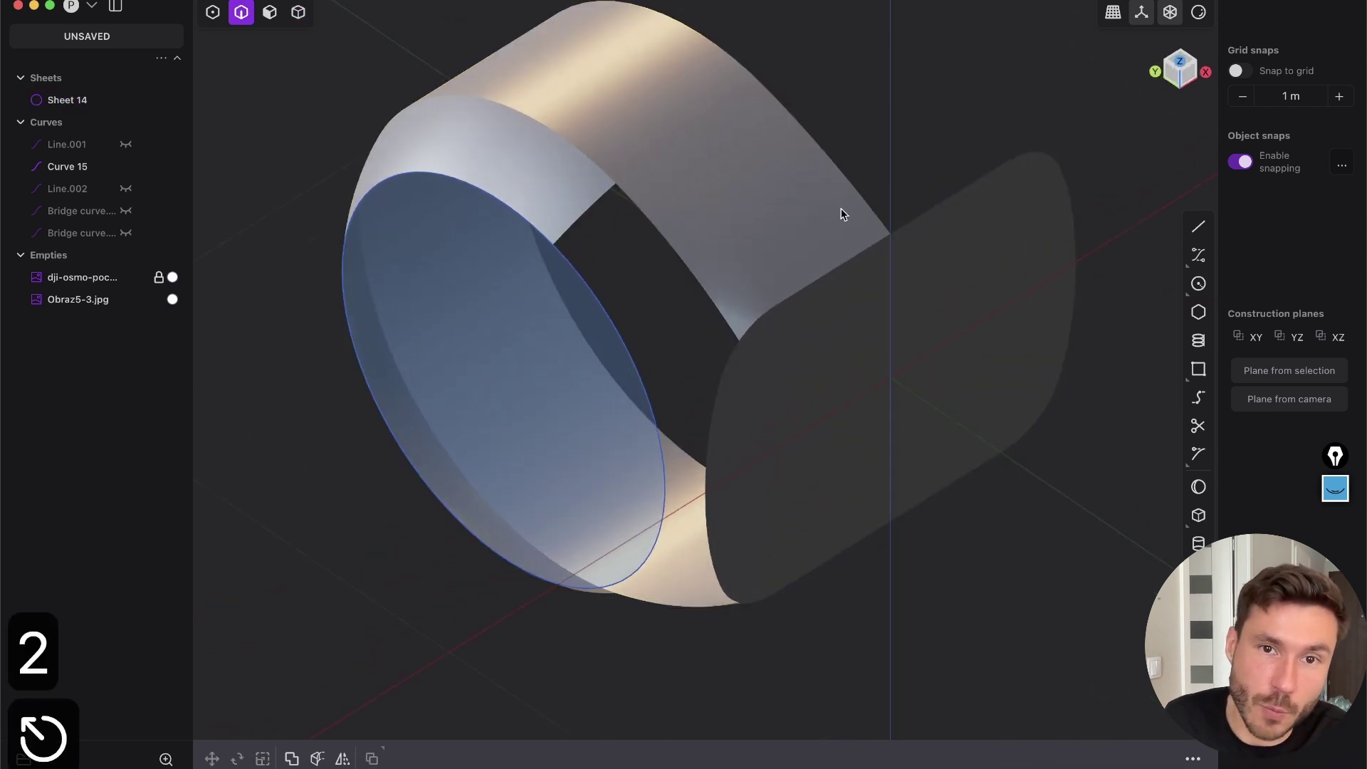
{"action": "scroll", "coordinate": [741, 214], "scroll_direction": "down", "scroll_amount": 2}
{"action": "middle_click_drag", "start_coordinate": [644, 249], "coordinate": [641, 220]}
{"action": "scroll", "coordinate": [646, 262], "scroll_direction": "up", "scroll_amount": 2}
{"action": "key", "text": "shift+e"}
{"action": "scroll", "coordinate": [611, 236], "scroll_direction": "down", "scroll_amount": 1}
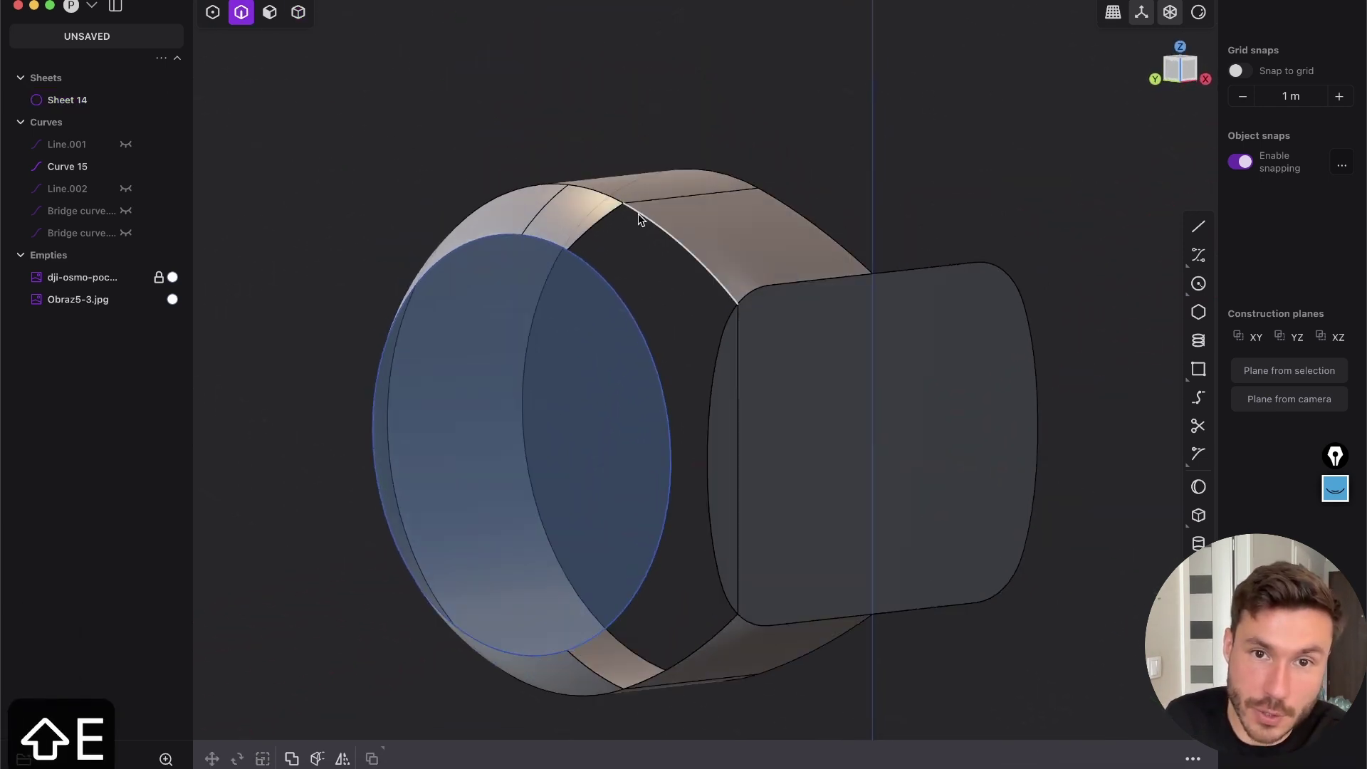
Try to patch the side opening bounded by the surrounding sheet edges and the full circle curve
{"action": "middle_click_drag", "start_coordinate": [680, 406], "coordinate": [661, 196]}
{"action": "key", "text": "2"}
{"action": "left_click", "coordinate": [661, 127]}
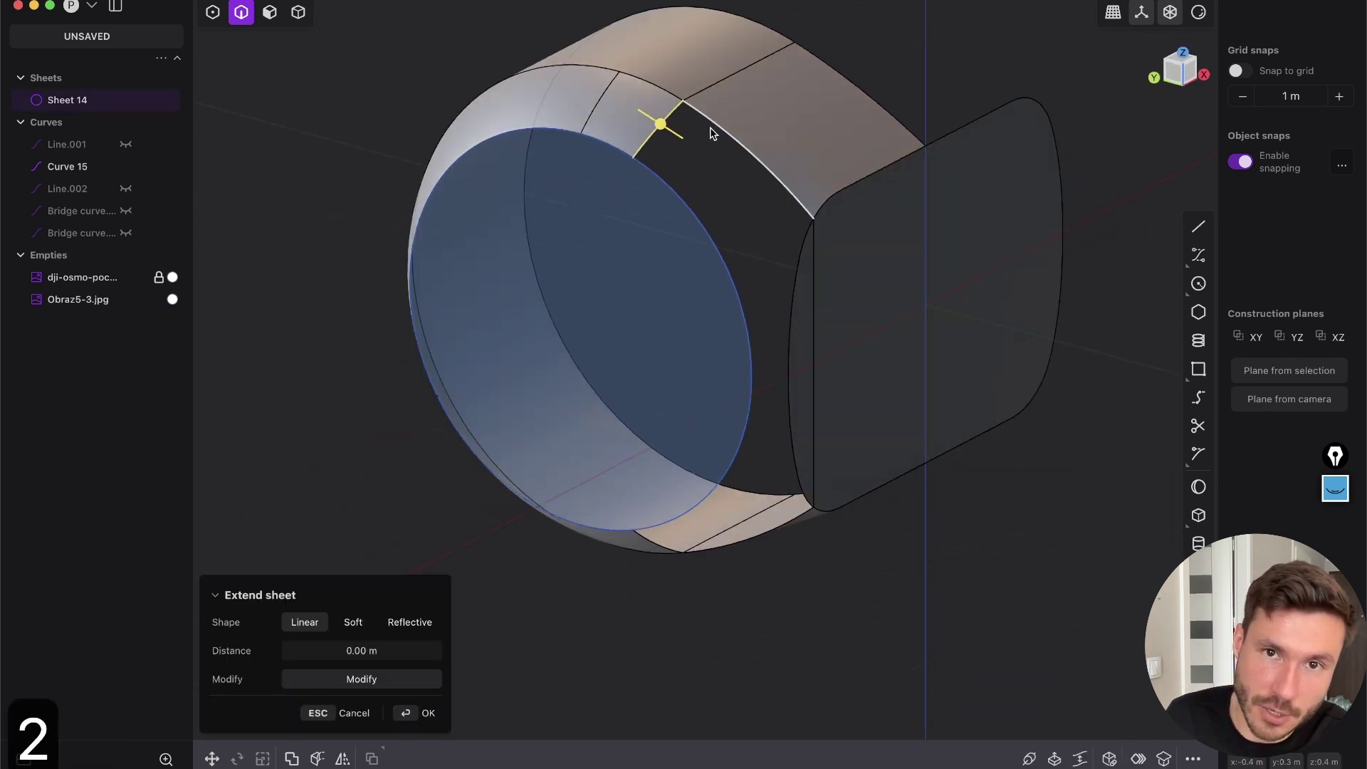
{"action": "left_click", "coordinate": [795, 276], "text": "shift"}
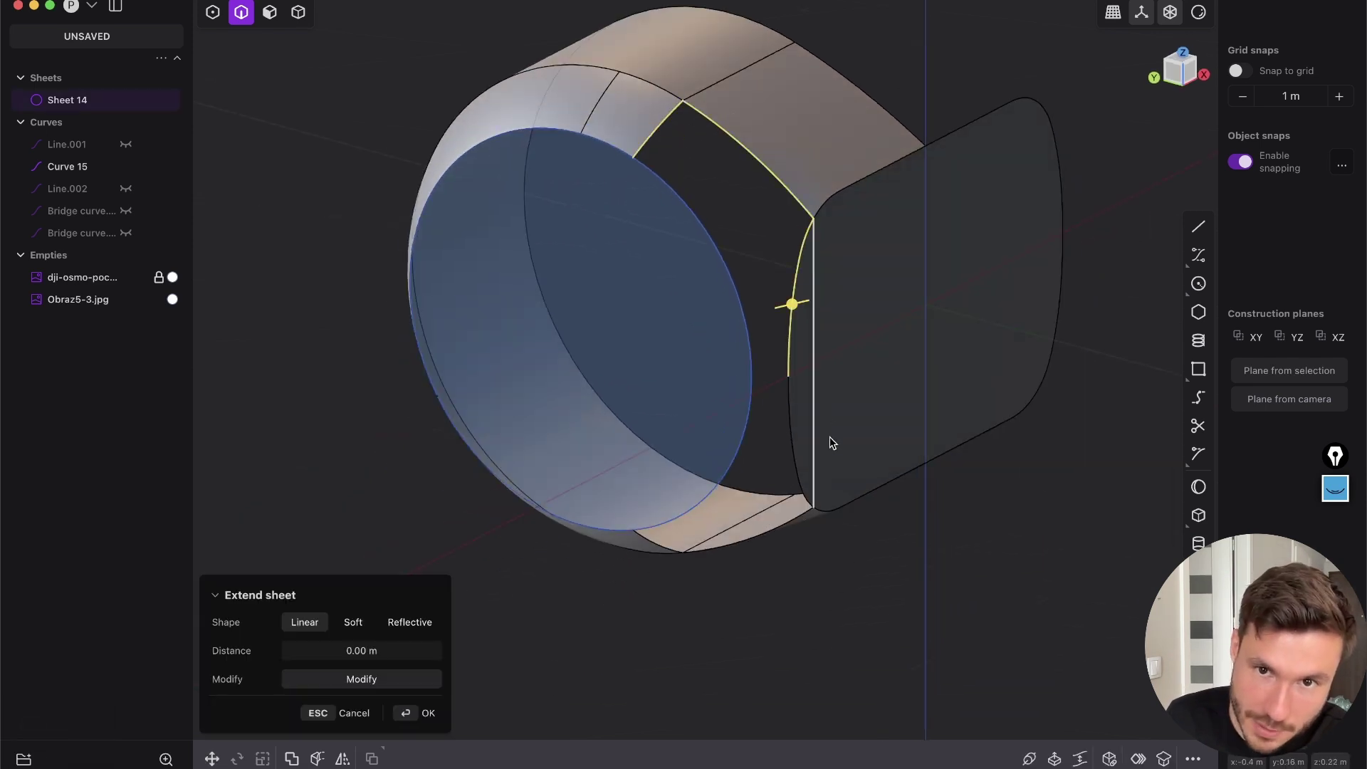
{"action": "middle_click_drag", "start_coordinate": [830, 442], "coordinate": [789, 418]}
{"action": "left_click", "coordinate": [808, 520], "text": "shift"}
{"action": "key", "text": "super+z"}
{"action": "key", "text": "super+z"}
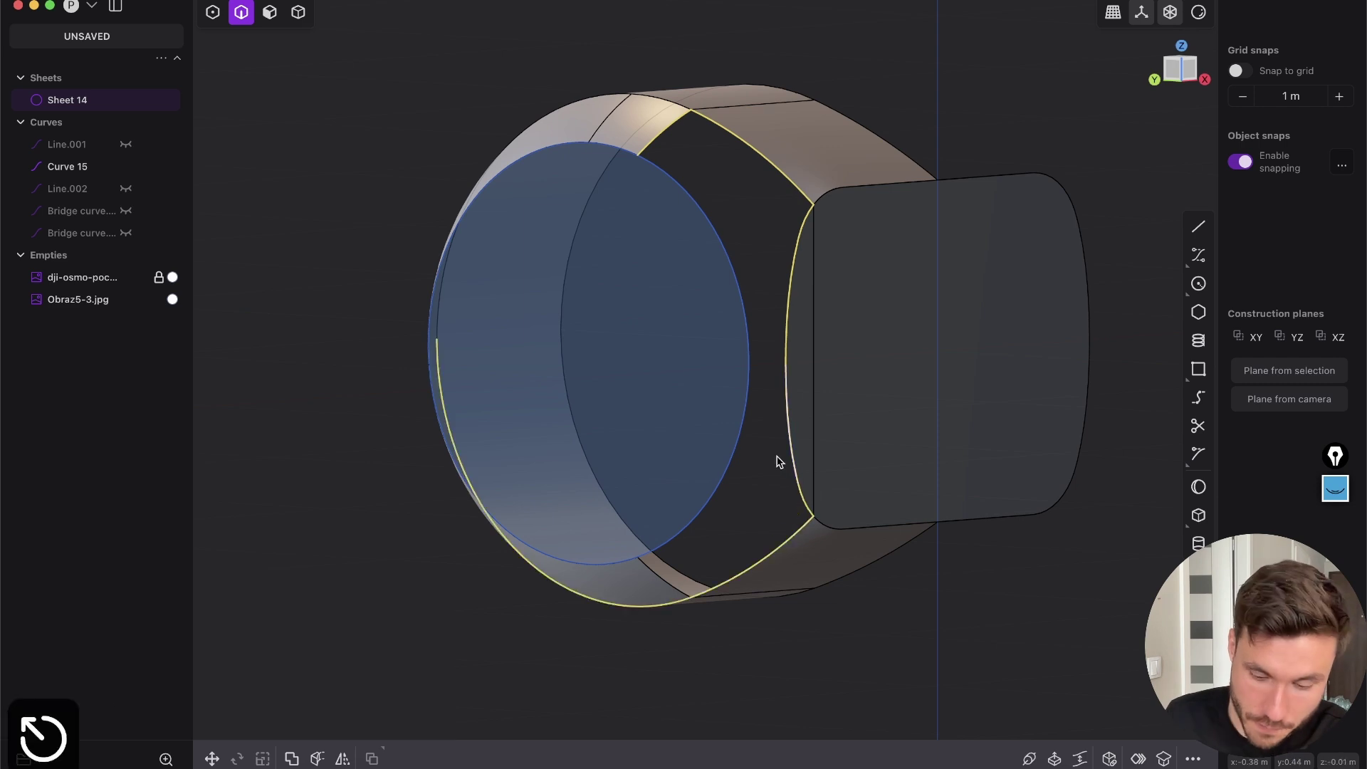
{"action": "left_click", "coordinate": [776, 545], "text": "shift"}
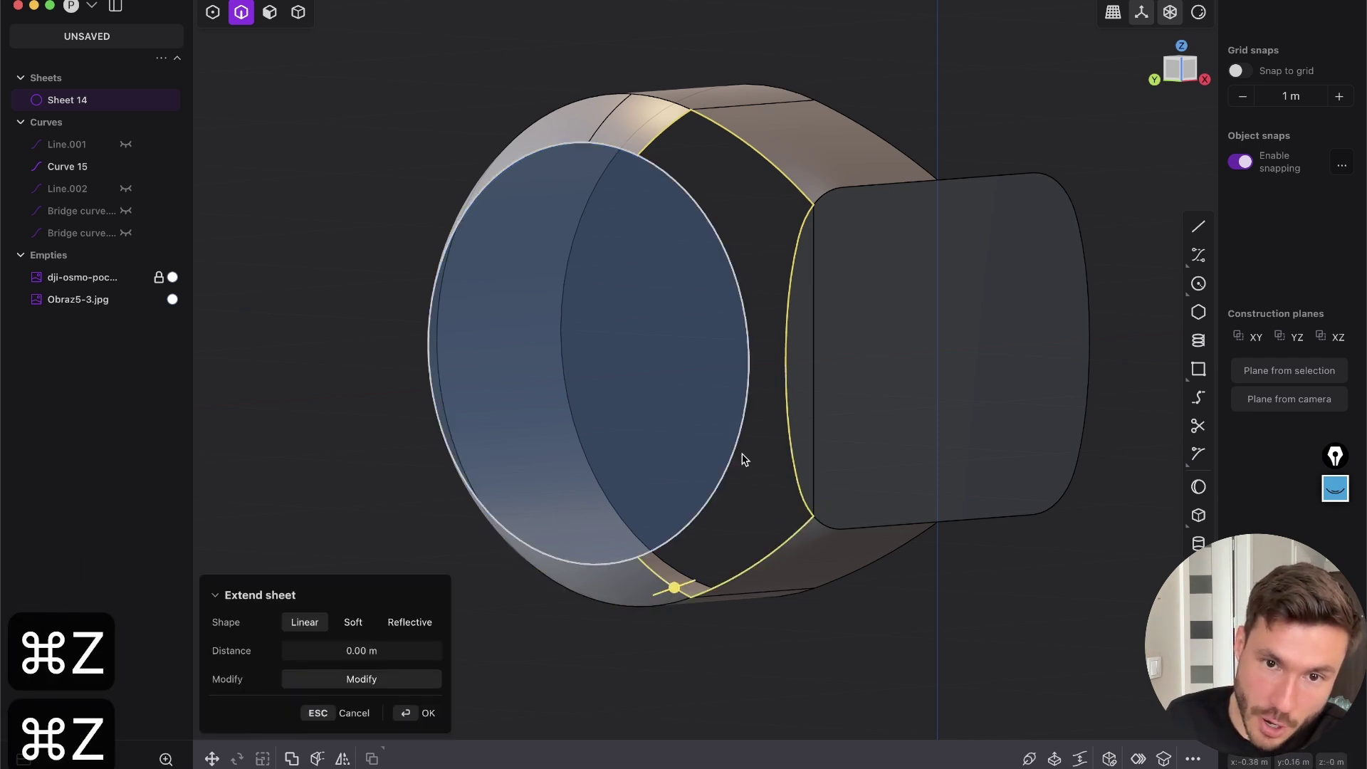
{"action": "middle_click_drag", "start_coordinate": [633, 155], "coordinate": [637, 159]}
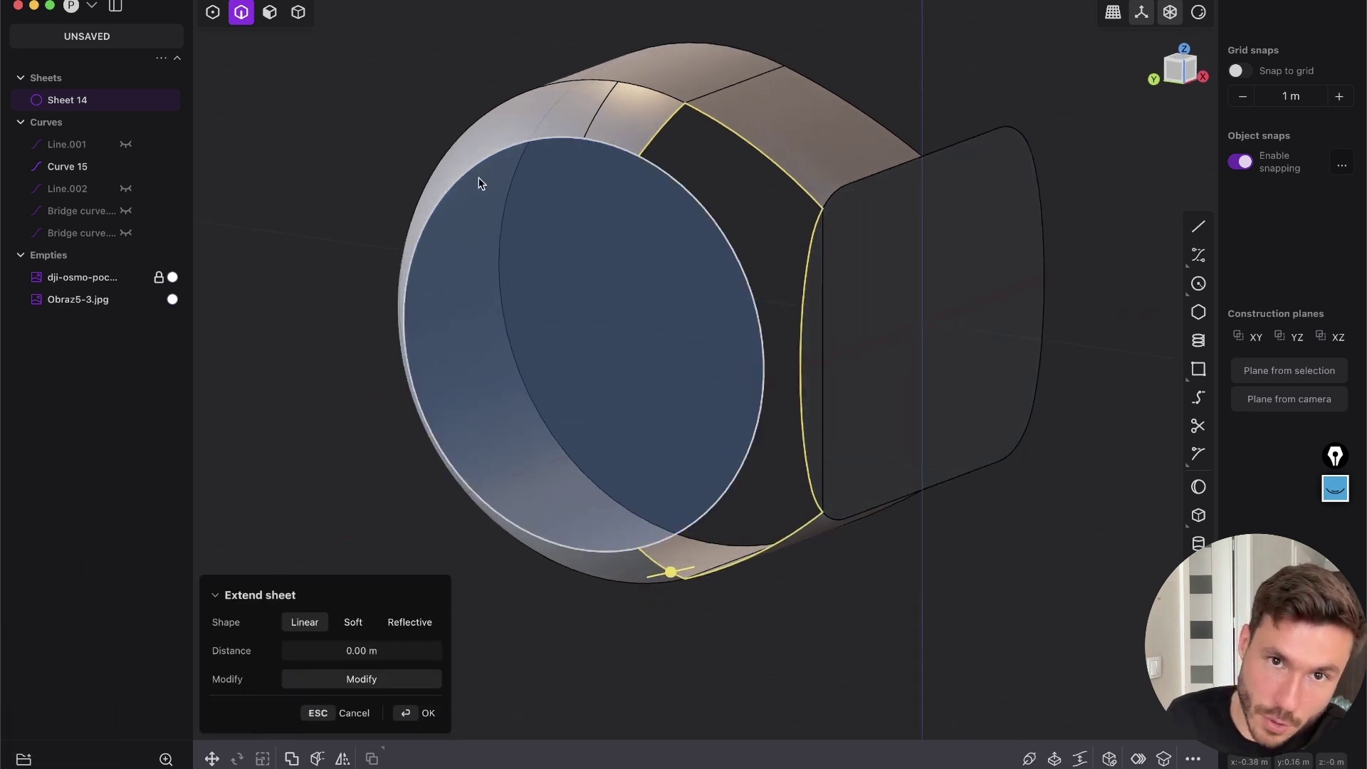
{"action": "left_click", "coordinate": [678, 194], "text": "shift"}
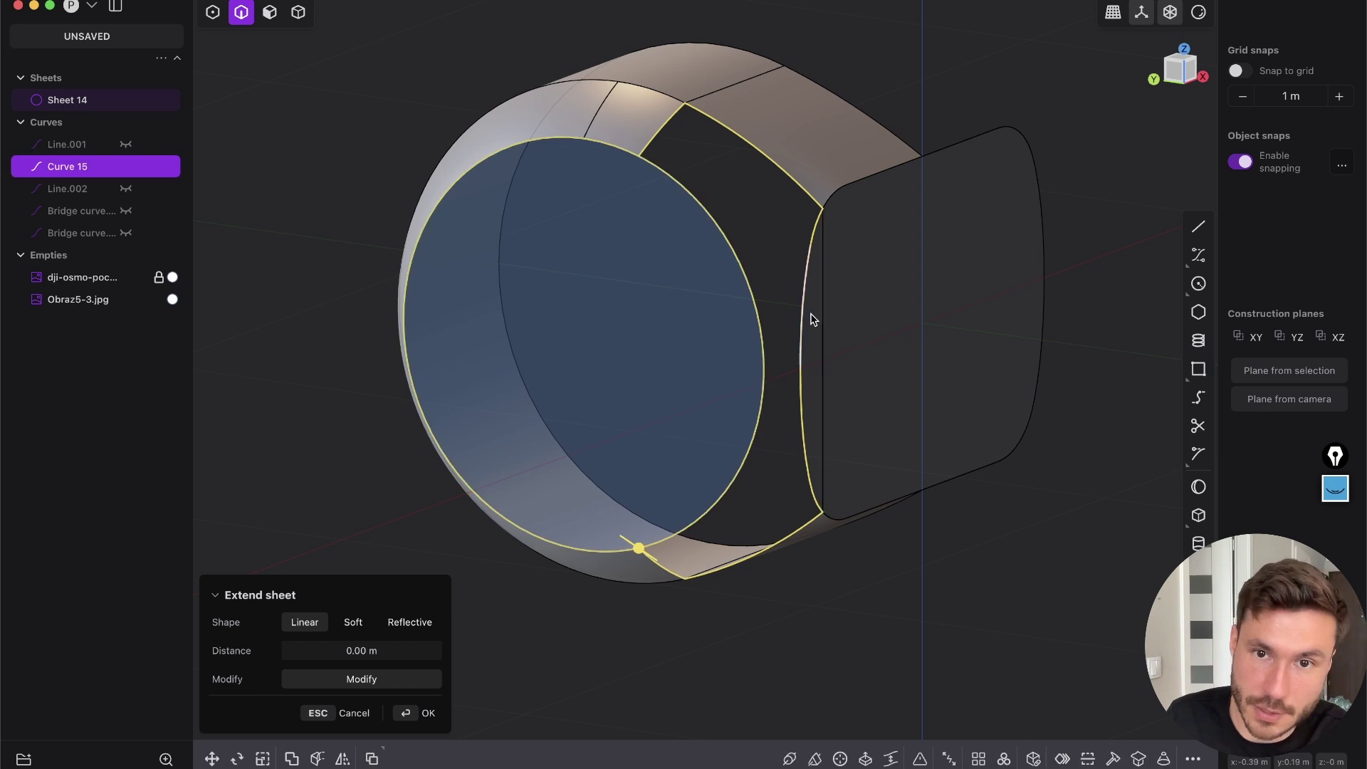
{"action": "key", "text": "shift+3"}
{"action": "key", "text": "Return"}
In the left view, draw a polyline from the opening's upper corner on the circle through the circle's centre to its lower corner
{"action": "middle_click_drag", "start_coordinate": [676, 325], "coordinate": [625, 181]}
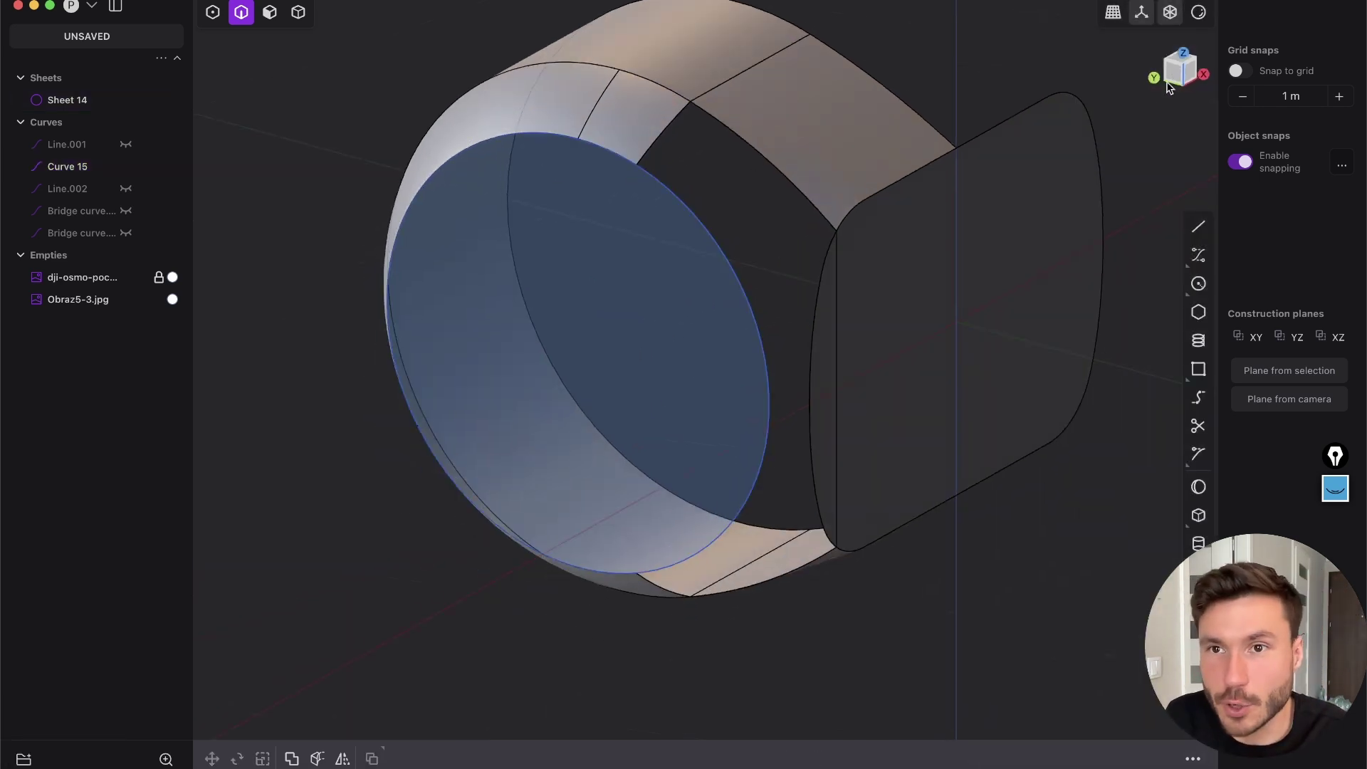
{"action": "scroll", "coordinate": [637, 164], "scroll_direction": "up", "scroll_amount": 3}
{"action": "key", "text": "2"}
{"action": "left_click", "coordinate": [642, 182]}
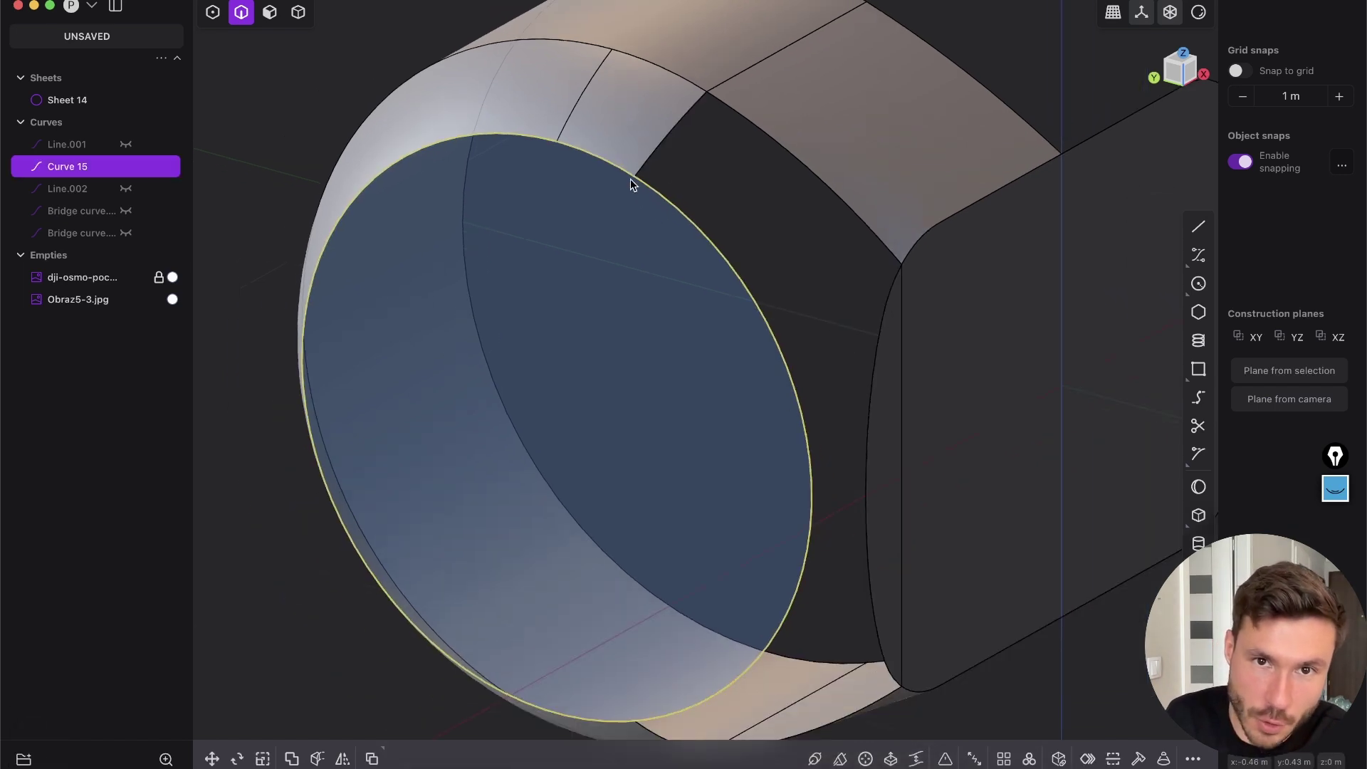
{"action": "middle_click_drag", "start_coordinate": [786, 517], "coordinate": [760, 310], "text": "shift"}
{"action": "middle_click_drag", "start_coordinate": [610, 503], "coordinate": [608, 439]}
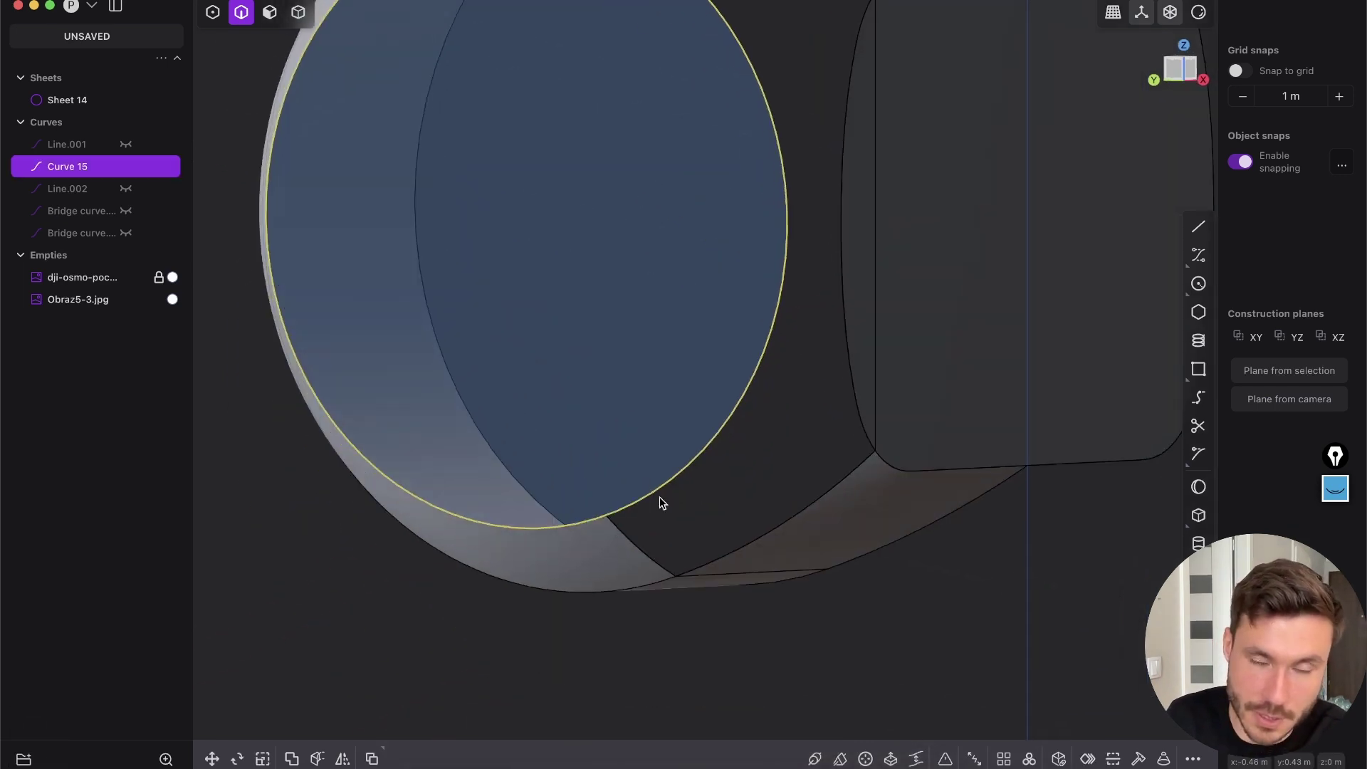
{"action": "middle_click_drag", "start_coordinate": [660, 497], "coordinate": [708, 555], "text": "shift"}
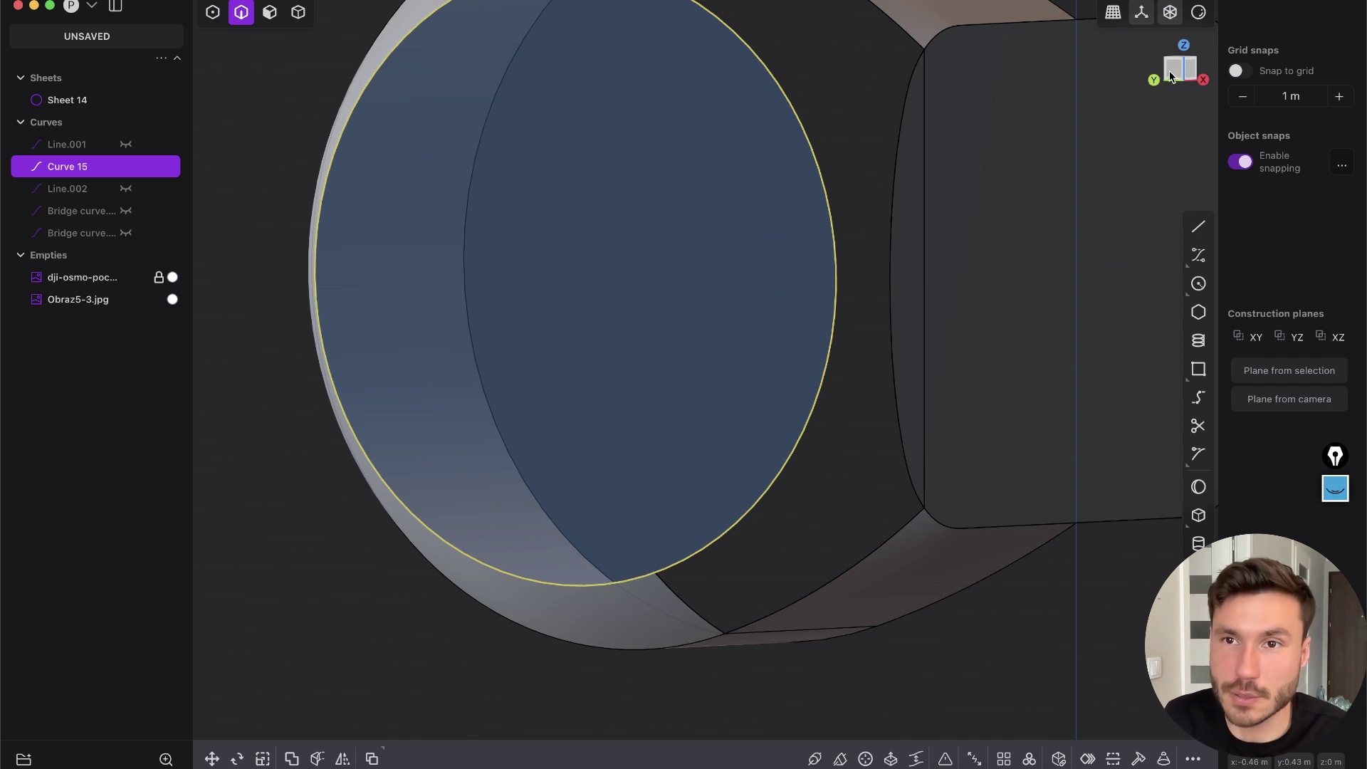
{"action": "left_click", "coordinate": [1172, 76]}
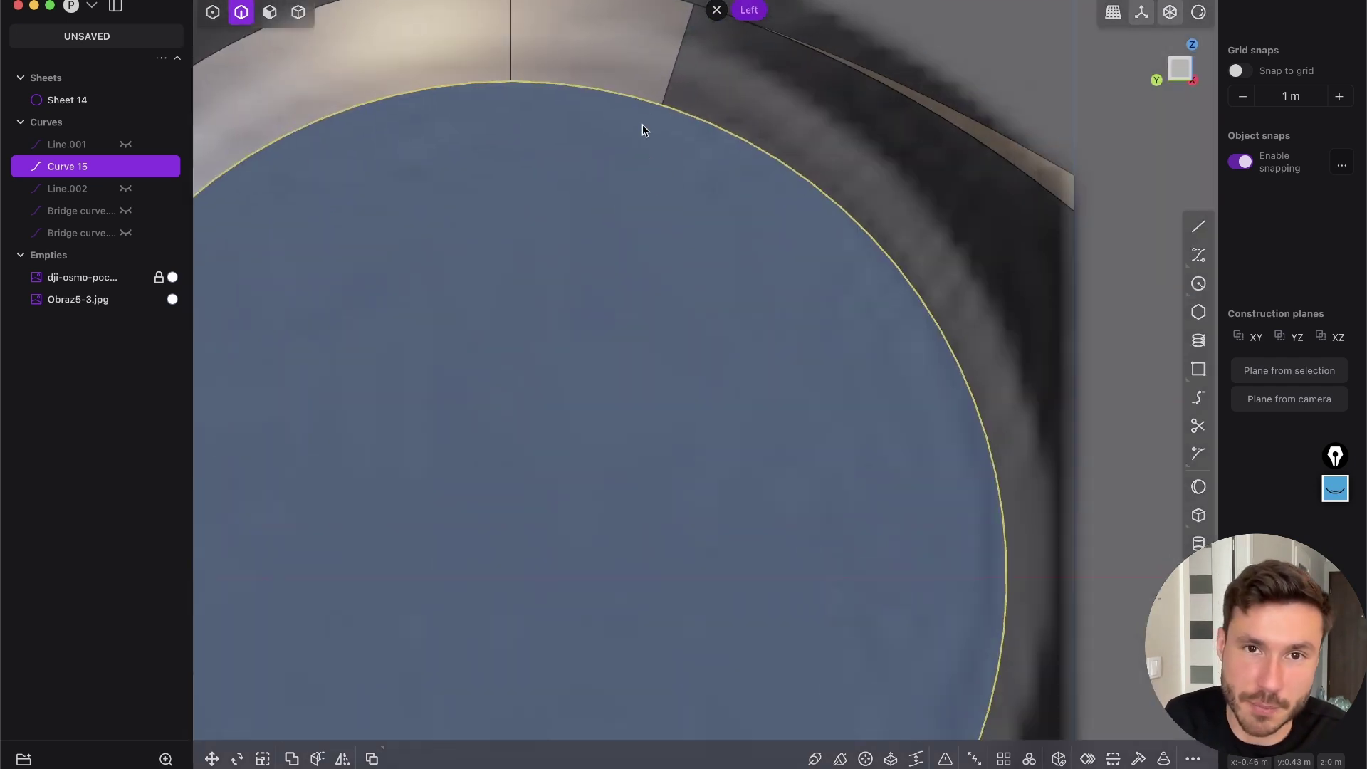
{"action": "key", "text": "shift+a"}
{"action": "left_click", "coordinate": [662, 105]}
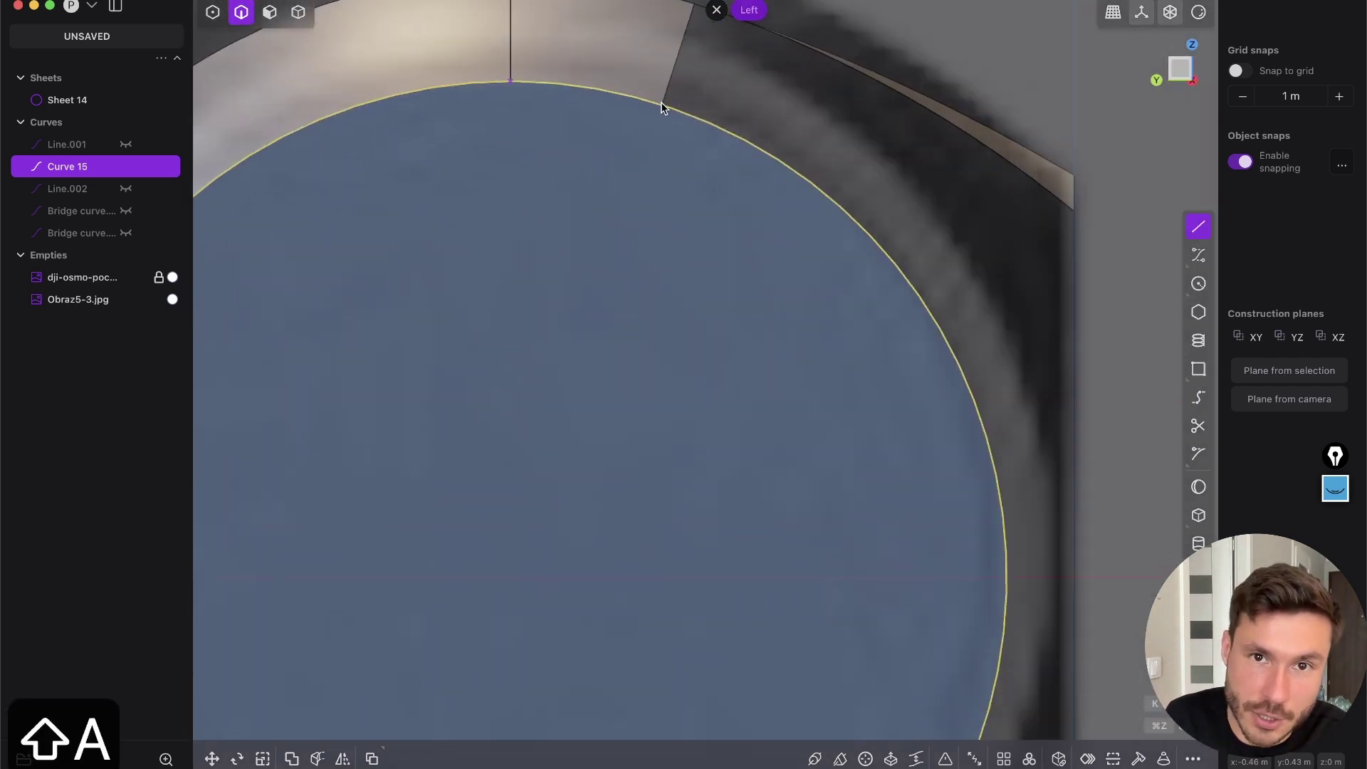
{"action": "scroll", "coordinate": [585, 236], "scroll_direction": "up", "scroll_amount": 3}
{"action": "scroll", "coordinate": [586, 224], "scroll_direction": "down", "scroll_amount": 3}
{"action": "scroll", "coordinate": [631, 259], "scroll_direction": "up", "scroll_amount": 5}
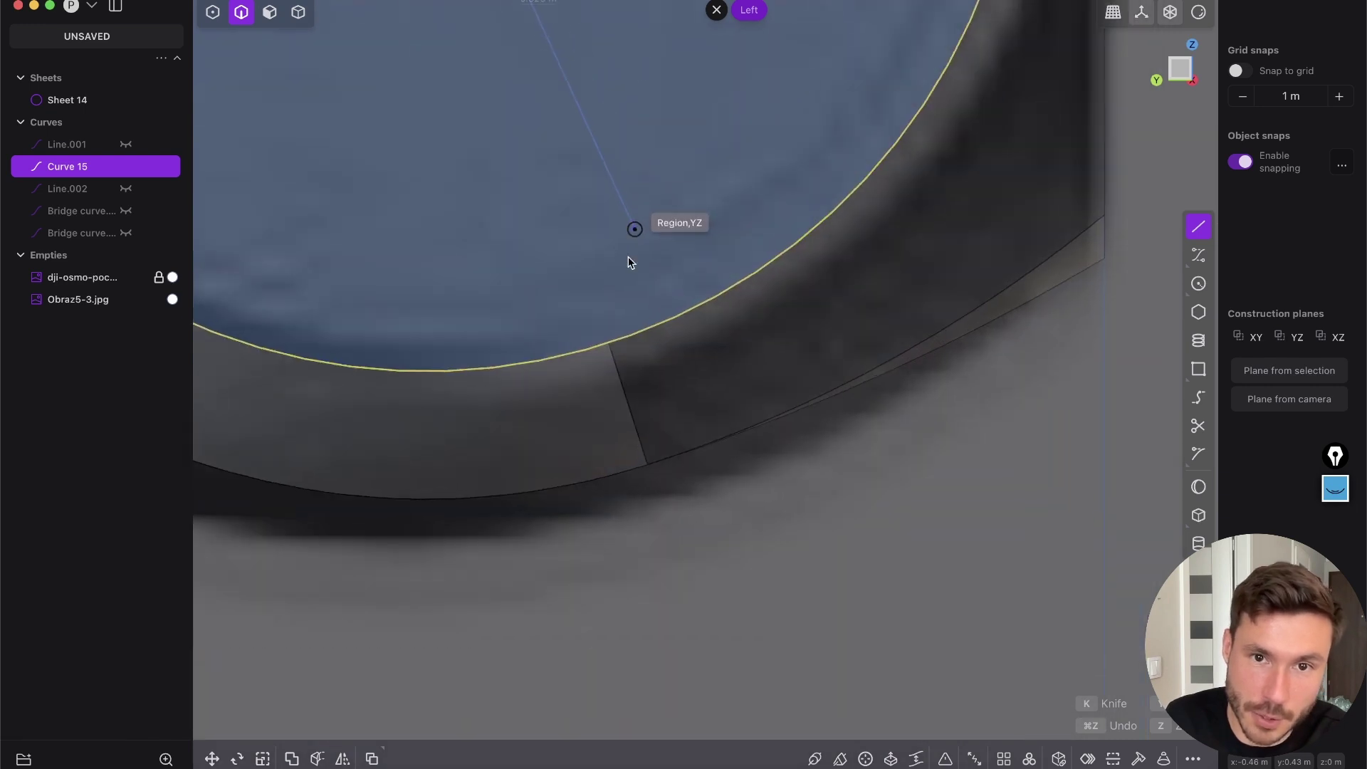
{"action": "left_click", "coordinate": [606, 357]}
{"action": "key", "text": "Return"}
Split the circle curve and the polyline at their intersections, and clear the selection
{"action": "scroll", "coordinate": [622, 366], "scroll_direction": "down", "scroll_amount": 5}
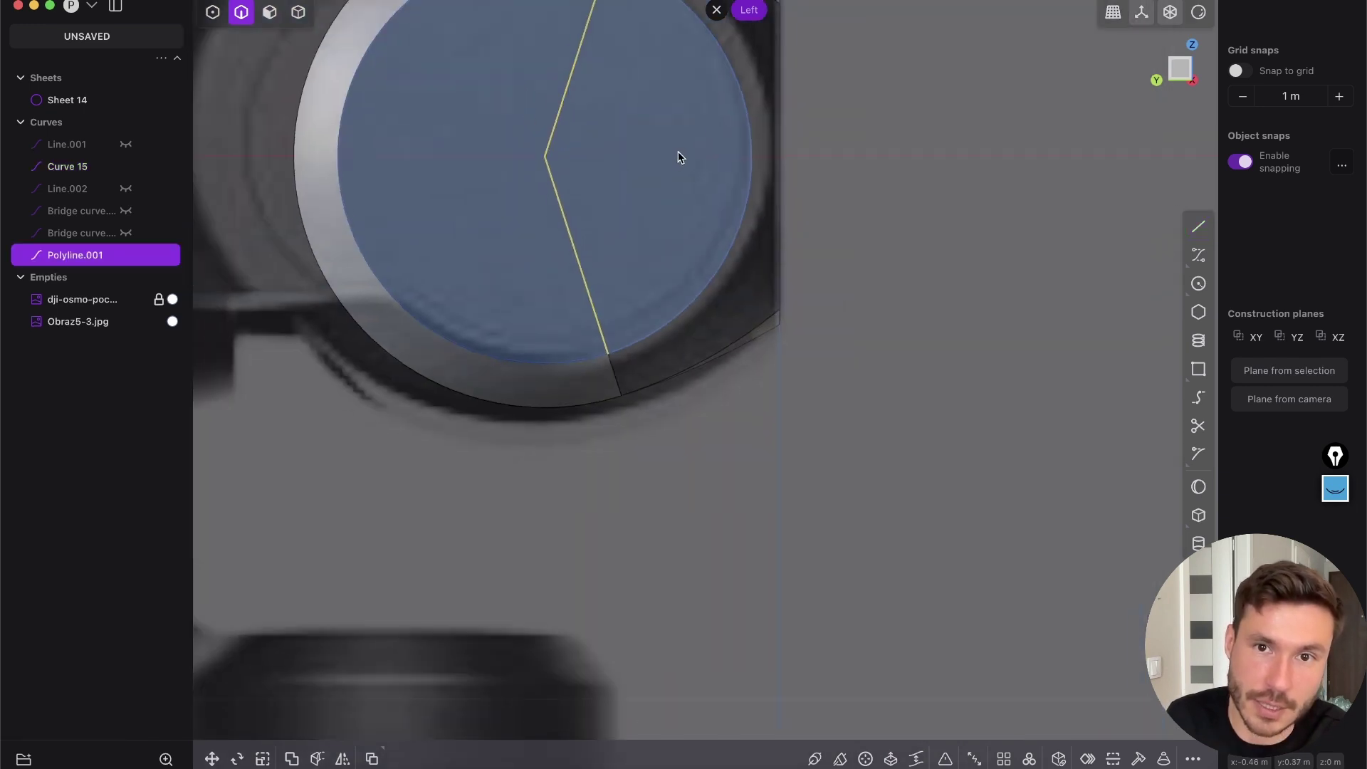
{"action": "left_click", "coordinate": [696, 203]}
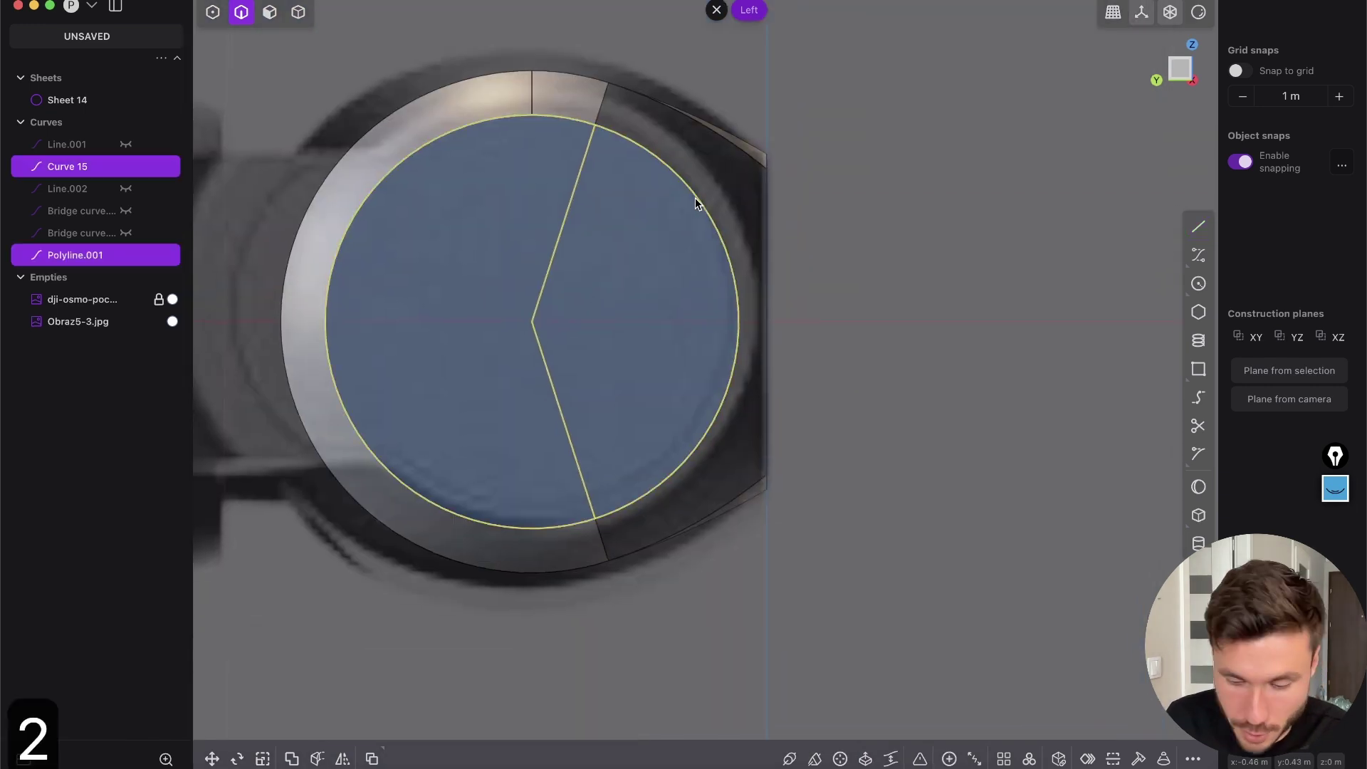
{"action": "key", "text": "alt+j"}
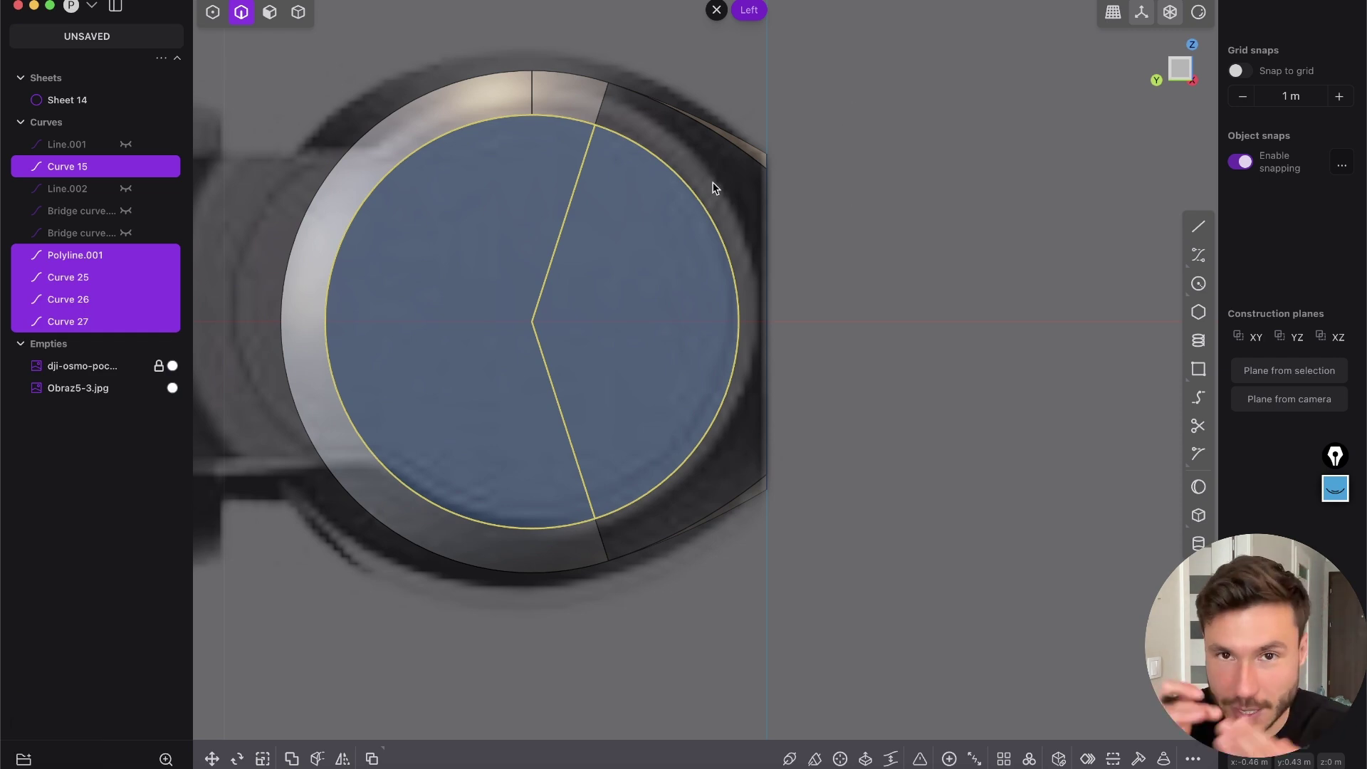
{"action": "left_click", "coordinate": [839, 147]}
Delete the polyline and the circle segments outside the side opening, keeping only the arc beside it
{"action": "middle_click_drag", "start_coordinate": [839, 147], "coordinate": [487, 267]}
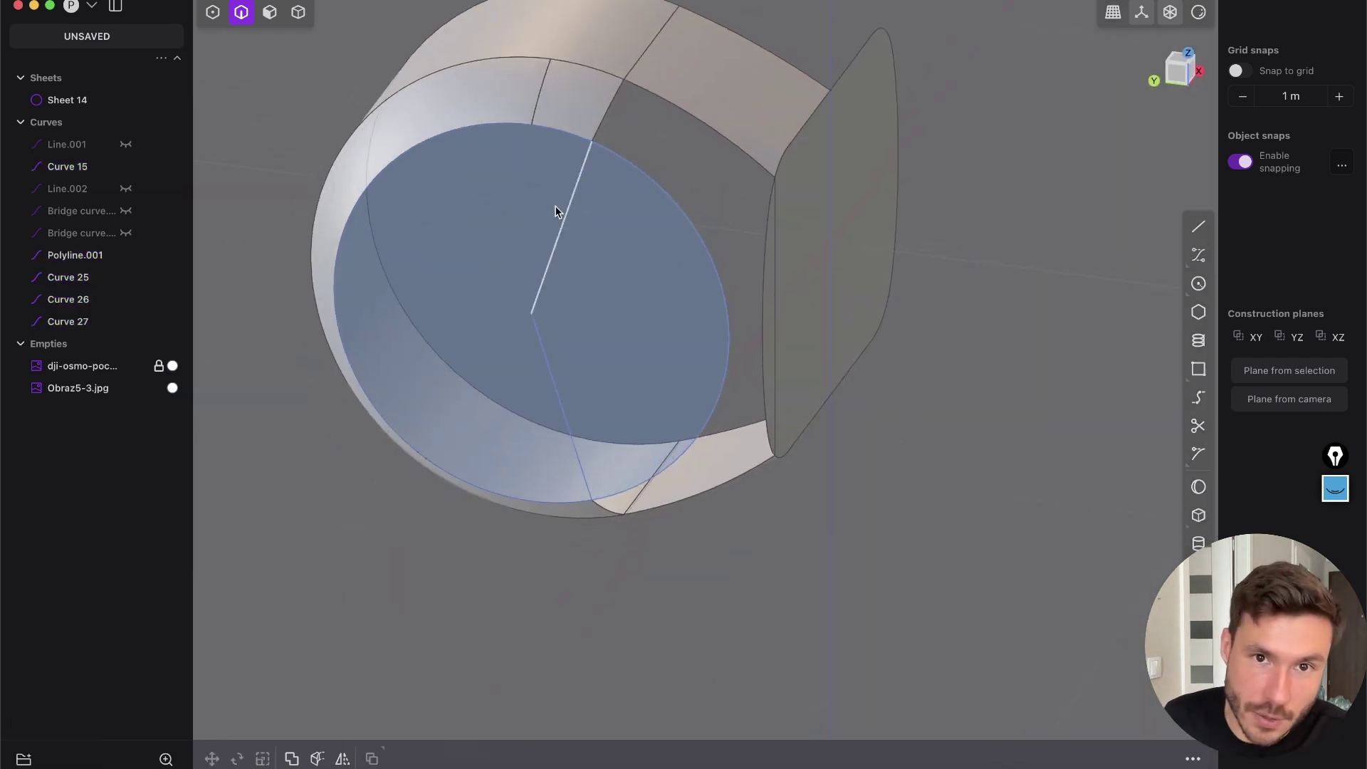
{"action": "left_click", "coordinate": [558, 209]}
{"action": "left_click", "coordinate": [553, 376], "text": "shift"}
{"action": "left_click", "coordinate": [505, 140], "text": "shift"}
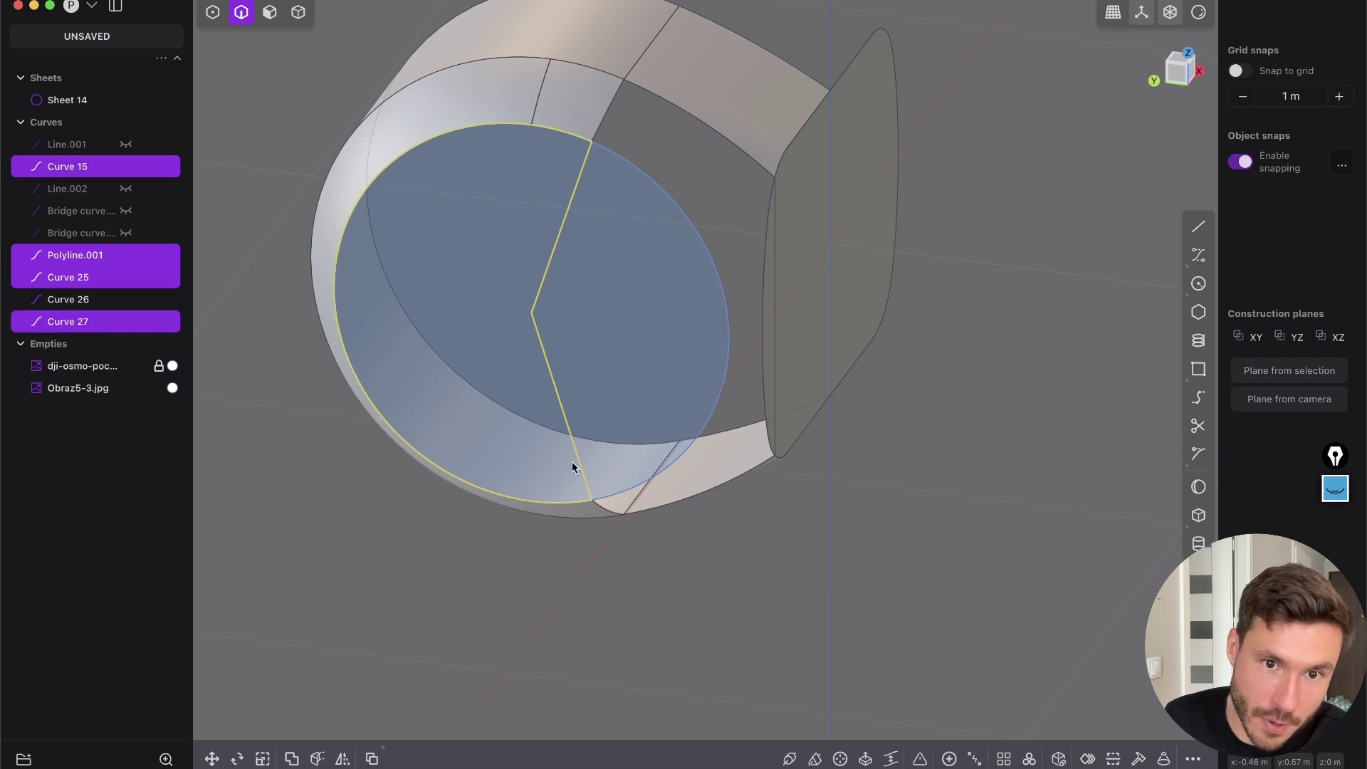
{"action": "key", "text": "shift+x"}
{"action": "middle_click_drag", "start_coordinate": [630, 104], "coordinate": [502, 100]}
Select the remaining arc and the sheet edges around the side opening, and start a patch across them
{"action": "key", "text": "2"}
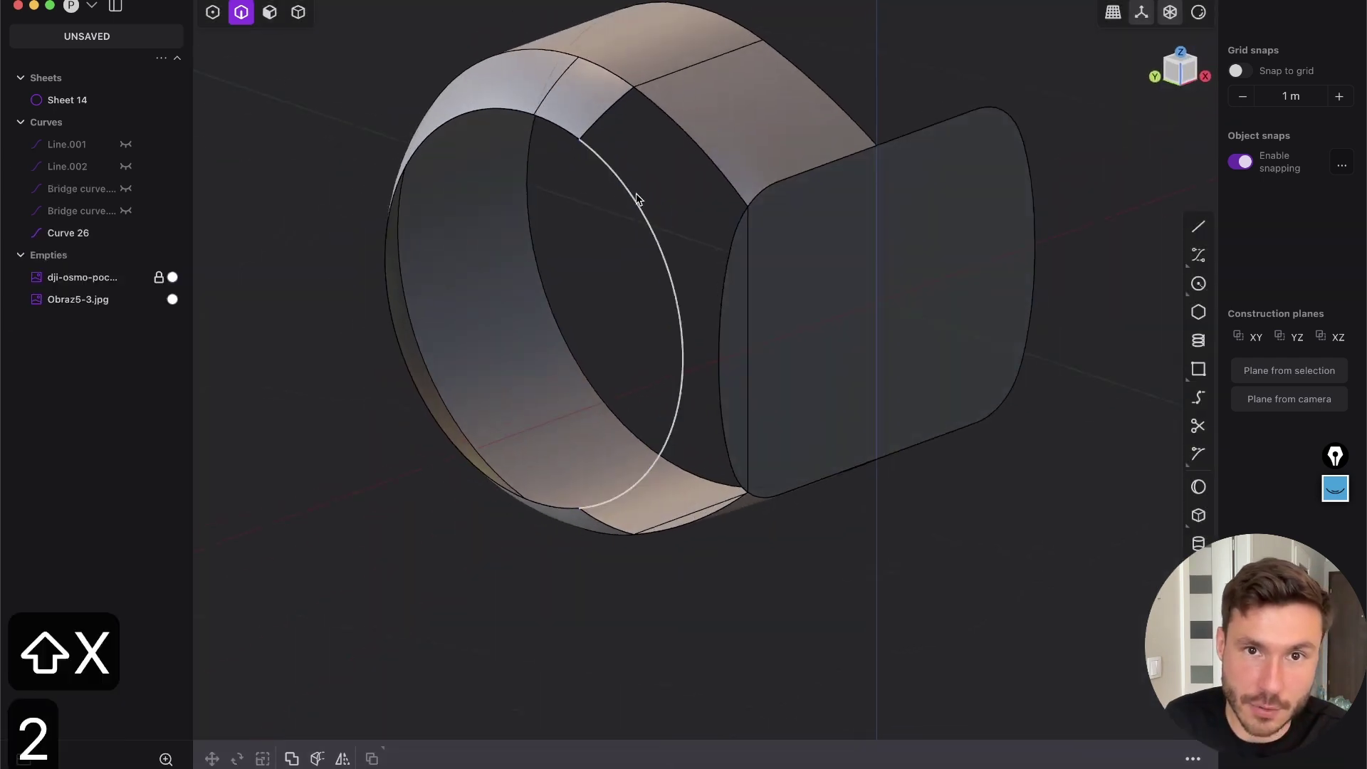
{"action": "left_click", "coordinate": [636, 194]}
{"action": "scroll", "coordinate": [598, 187], "scroll_direction": "up", "scroll_amount": 2}
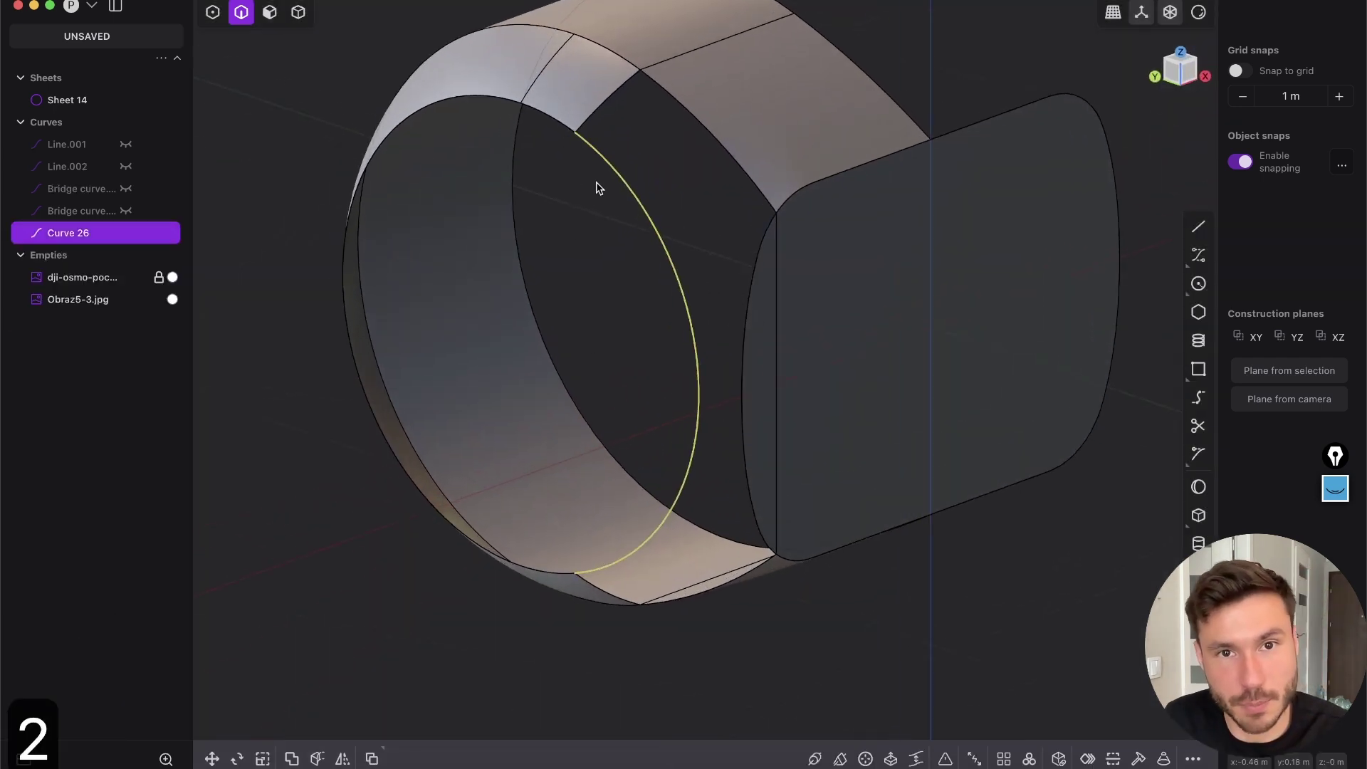
{"action": "left_click", "coordinate": [601, 106]}
{"action": "left_click", "coordinate": [707, 139]}
{"action": "middle_click_drag", "start_coordinate": [749, 500], "coordinate": [748, 284], "text": "shift"}
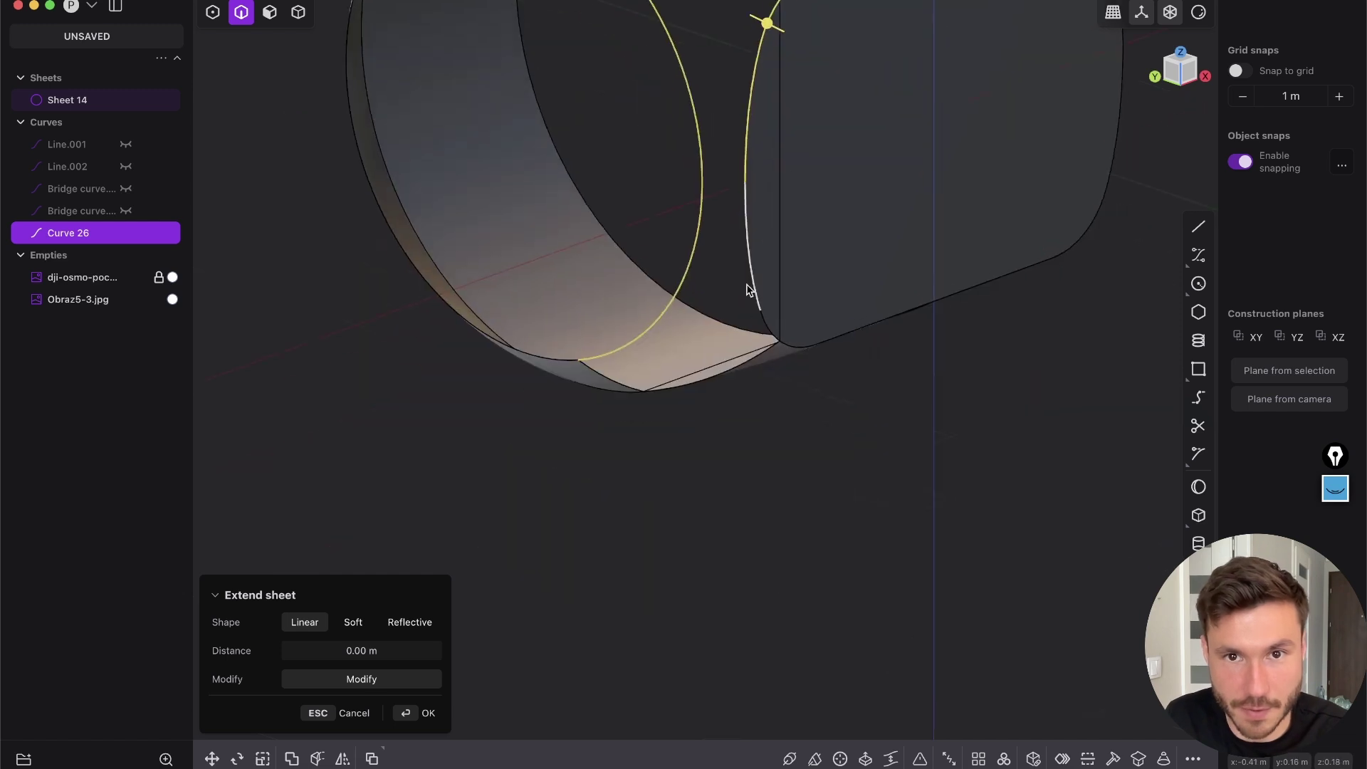
{"action": "left_click", "coordinate": [749, 286]}
{"action": "middle_click_drag", "start_coordinate": [798, 323], "coordinate": [780, 289]}
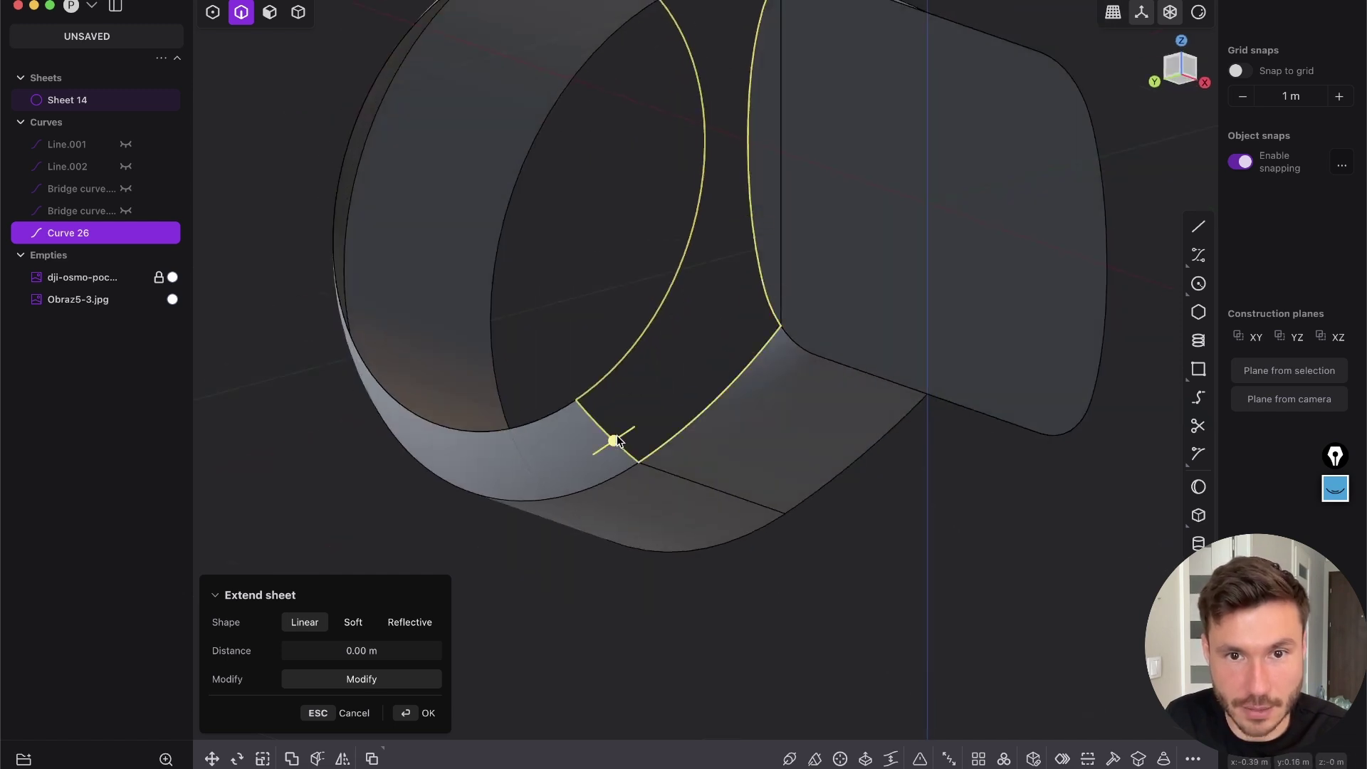
{"action": "key", "text": "shift+3"}
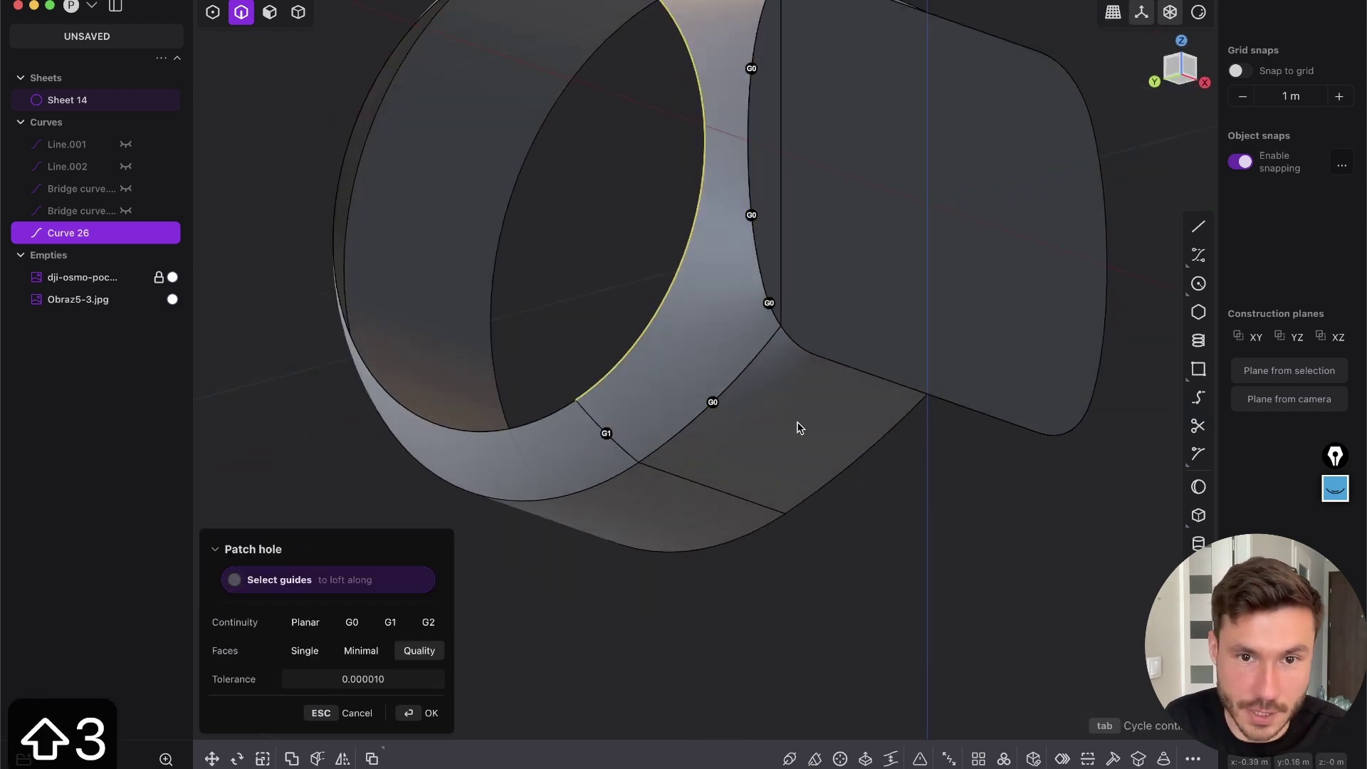
Set the patch to G1 at the upper ring edge and G0 along the flat face's side, and accept it
{"action": "middle_click_drag", "start_coordinate": [800, 427], "coordinate": [617, 89]}
{"action": "left_click", "coordinate": [612, 93]}
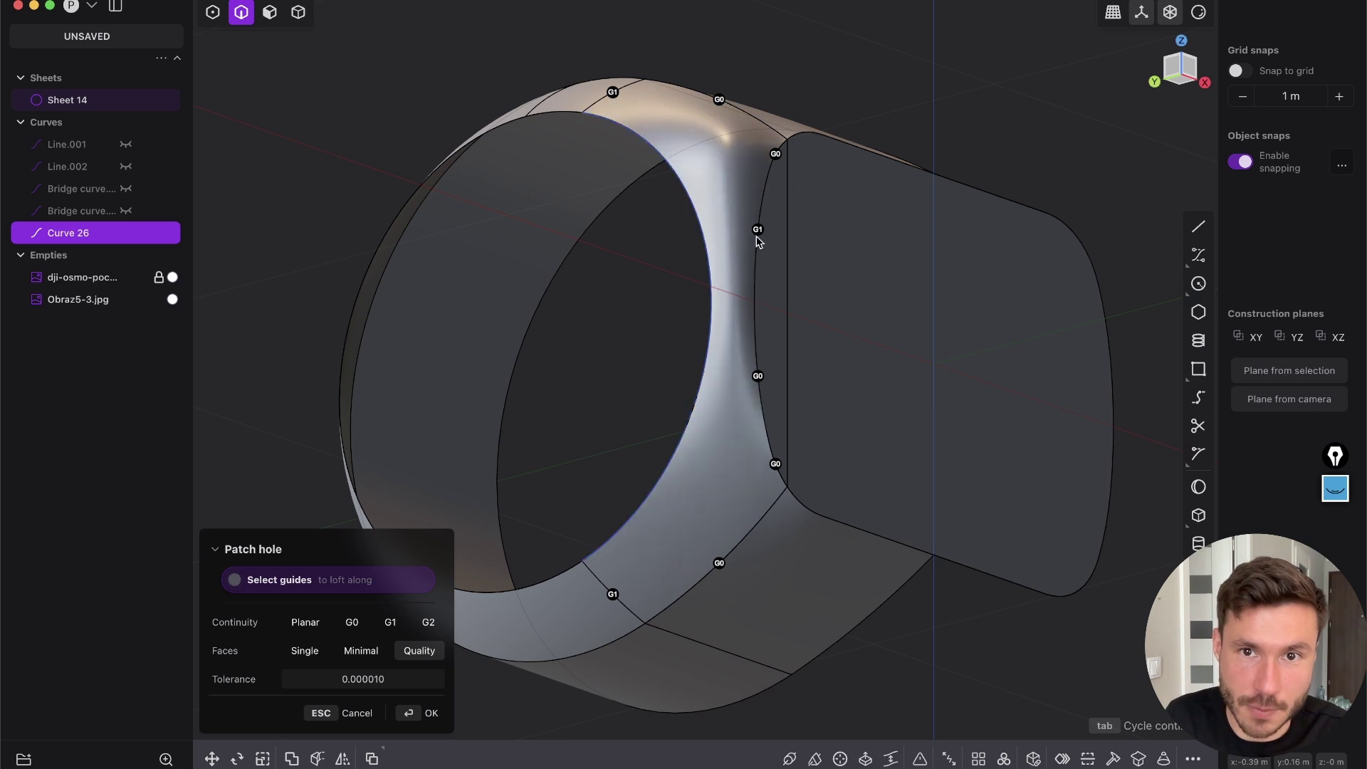
{"action": "left_click", "coordinate": [757, 242]}
{"action": "mouse_move", "coordinate": [815, 283]}
{"action": "middle_mouse_down"}
{"action": "mouse_move", "coordinate": [771, 270]}
{"action": "mouse_move", "coordinate": [815, 327]}
{"action": "mouse_move", "coordinate": [787, 237]}
{"action": "mouse_move", "coordinate": [800, 235]}
{"action": "mouse_move", "coordinate": [802, 259]}
{"action": "middle_mouse_up"}
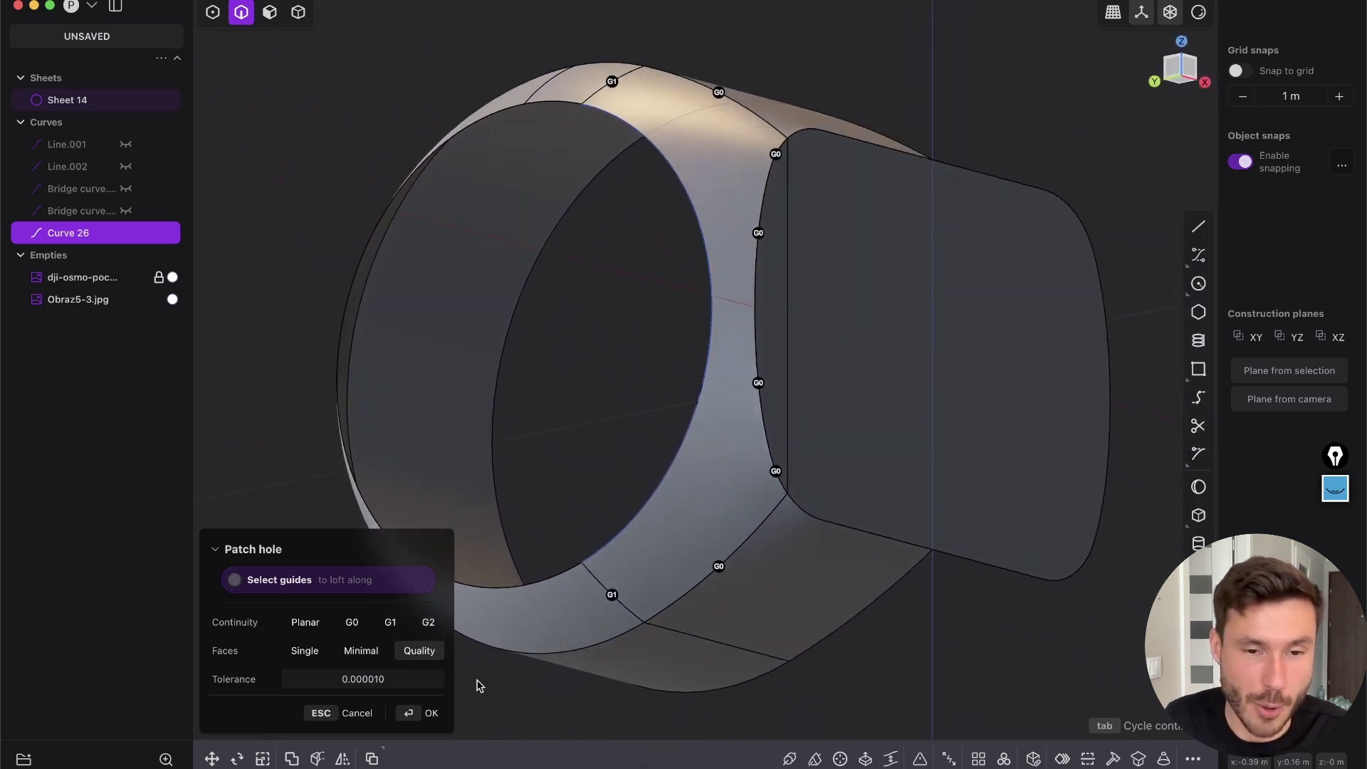
{"action": "key", "text": "Return"}
Delete the leftover arc curve along the rim of the circular opening
{"action": "key", "text": "2"}
{"action": "left_click", "coordinate": [690, 369]}
{"action": "key", "text": "x"}
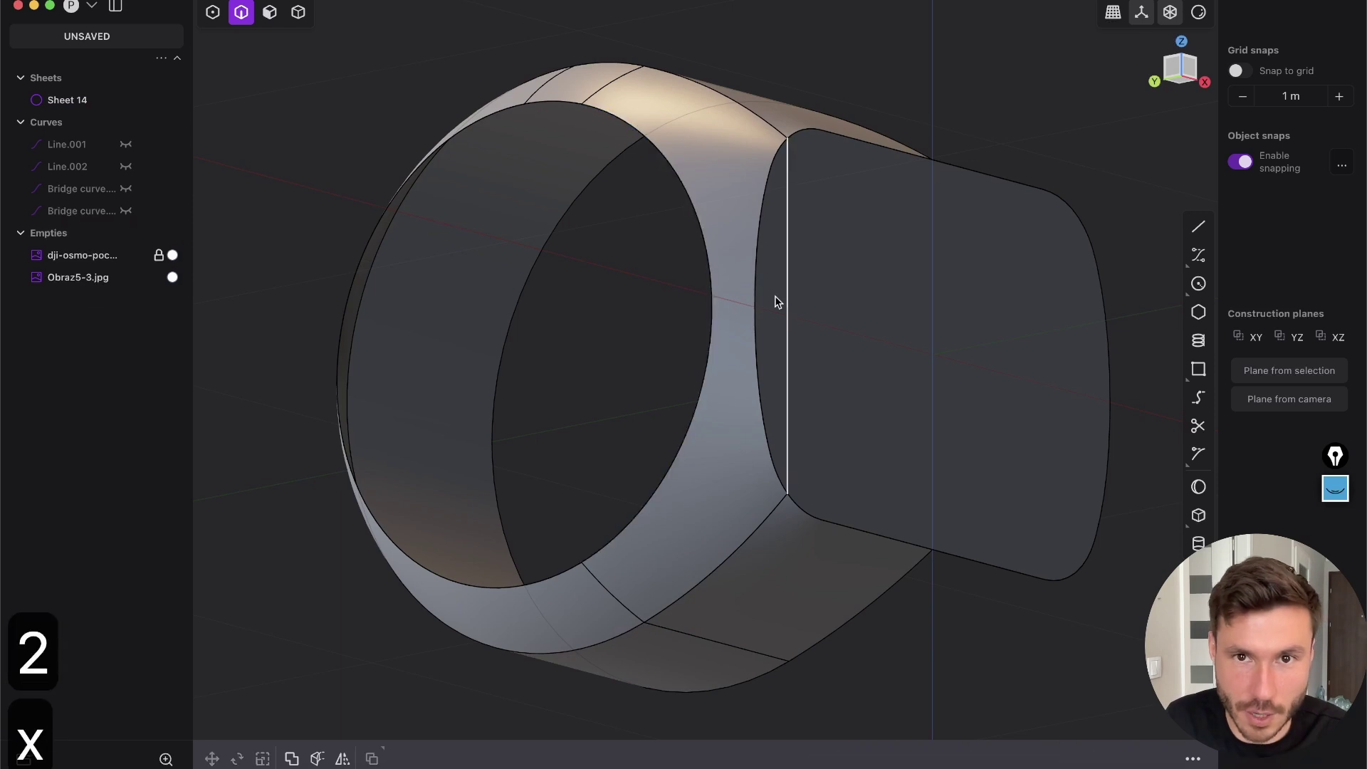
Hide the edge display and examine the shading of the new side patch and its transitions
{"action": "key", "text": "shift+e"}
{"action": "middle_click_drag", "start_coordinate": [775, 217], "coordinate": [732, 331]}
{"action": "scroll", "coordinate": [609, 327], "scroll_direction": "up", "scroll_amount": 3}
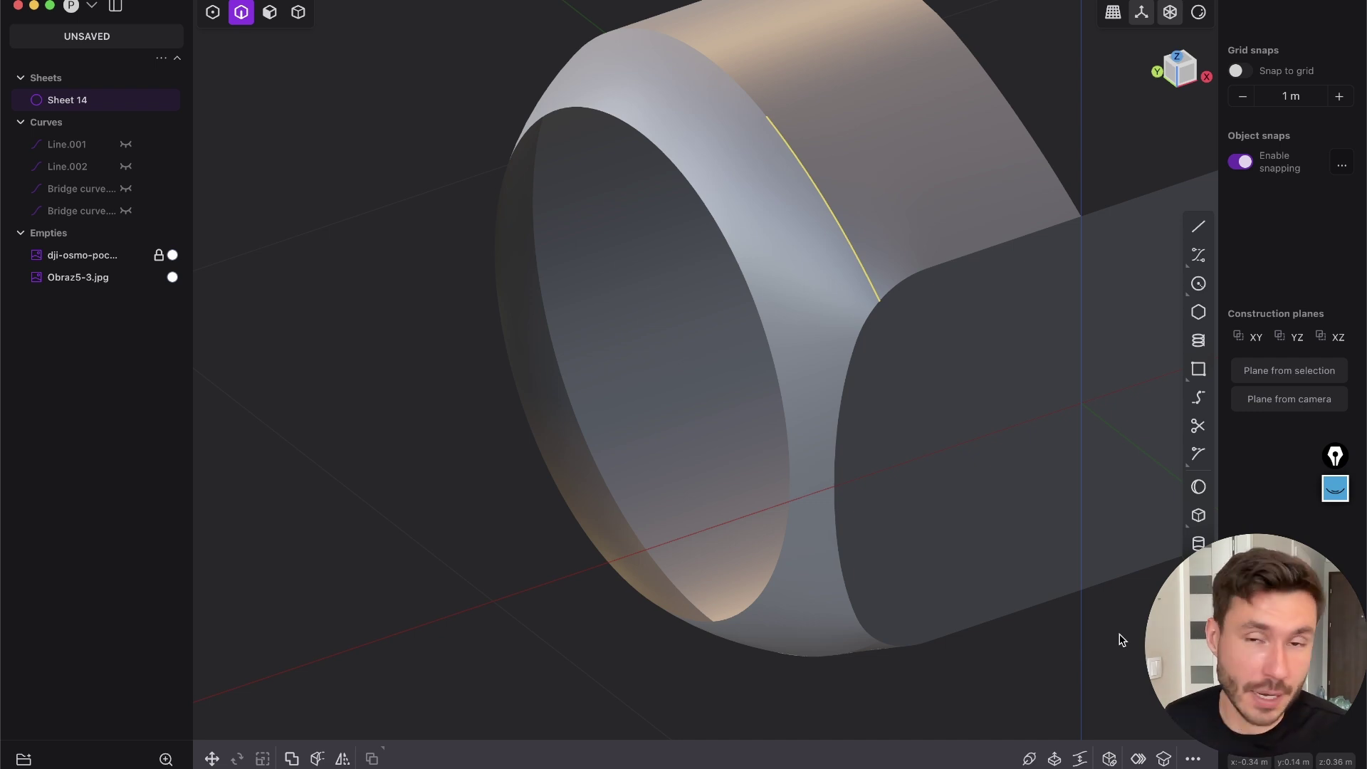
{"action": "left_click", "coordinate": [423, 300]}
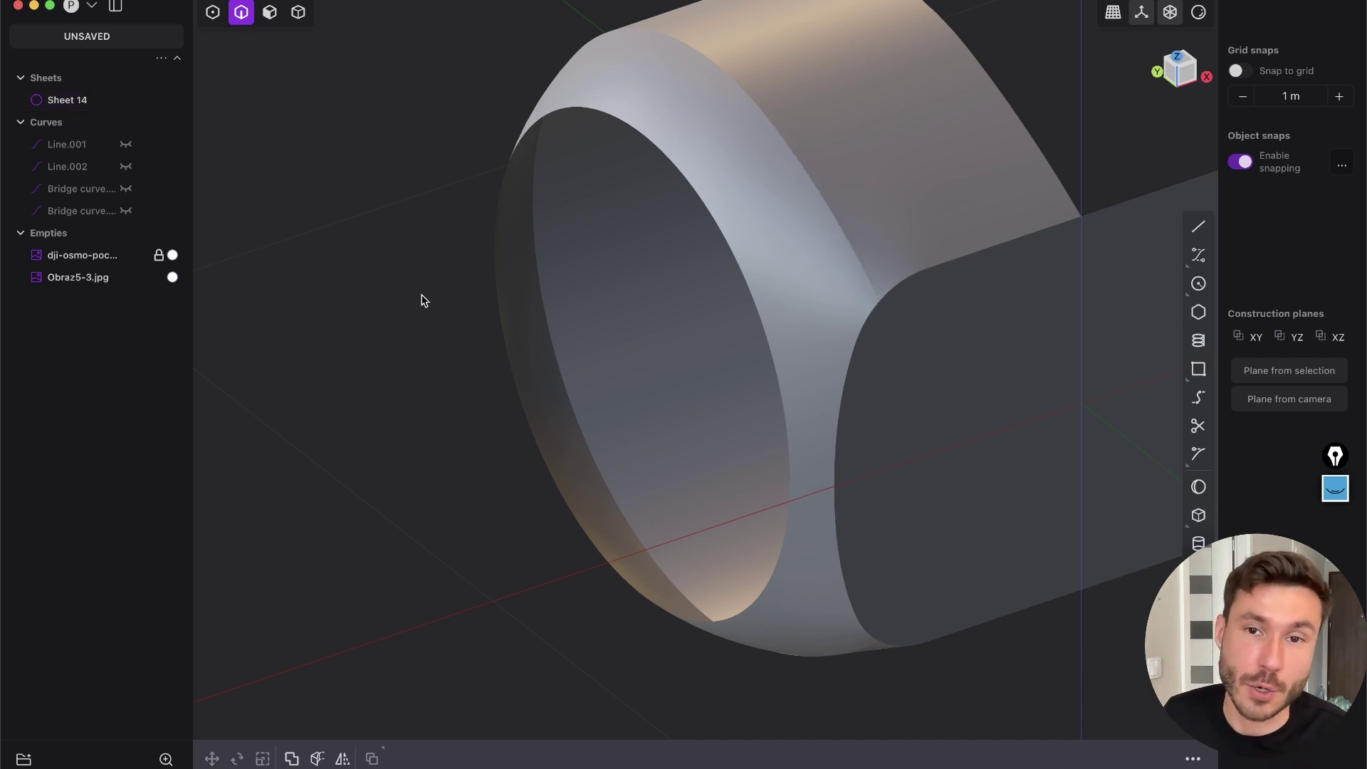
{"action": "key", "text": "shift+e"}
{"action": "key", "text": "shift+e"}
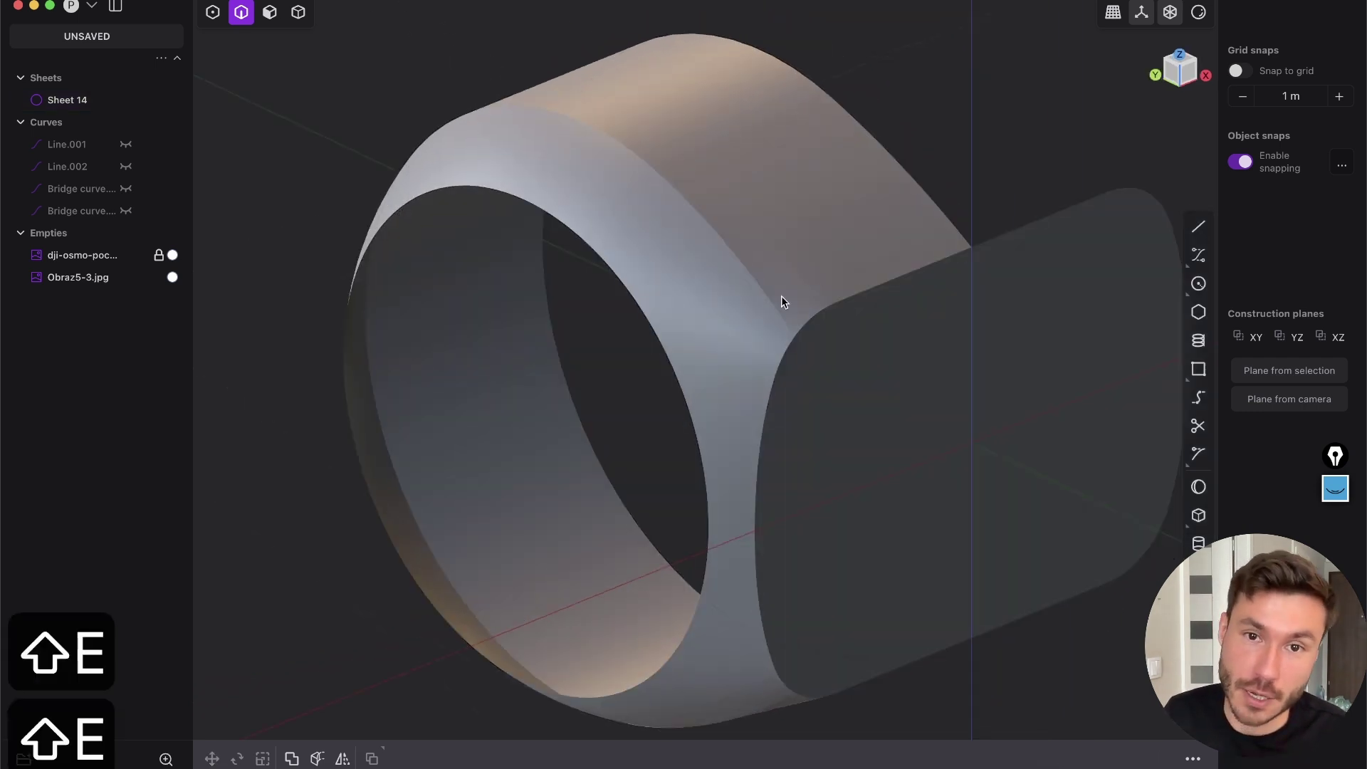
{"action": "scroll", "coordinate": [767, 266], "scroll_direction": "up", "scroll_amount": 1}
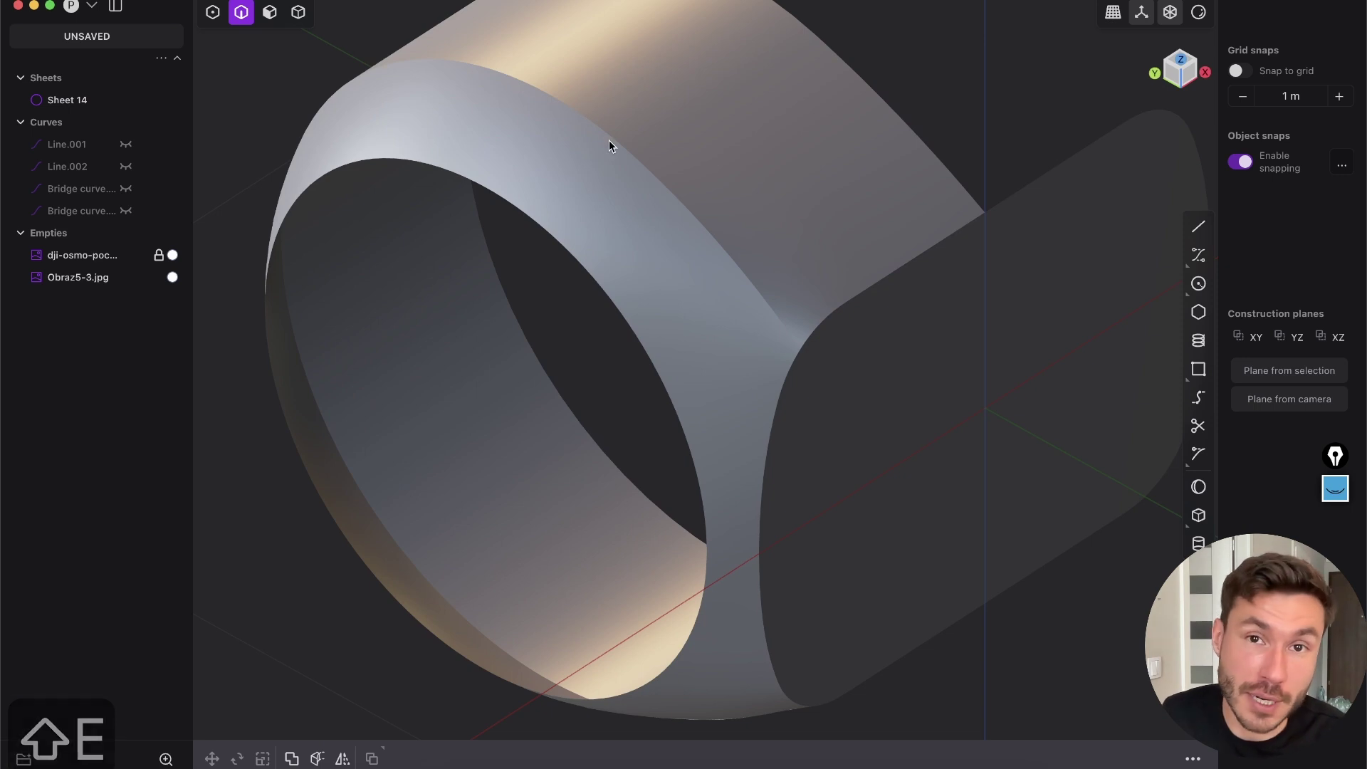
Fillet the sharp edge between the side patch and the outer band with a distance of 0.061 m
{"action": "key", "text": "2"}
{"action": "left_click", "coordinate": [742, 265]}
{"action": "key", "text": "b"}
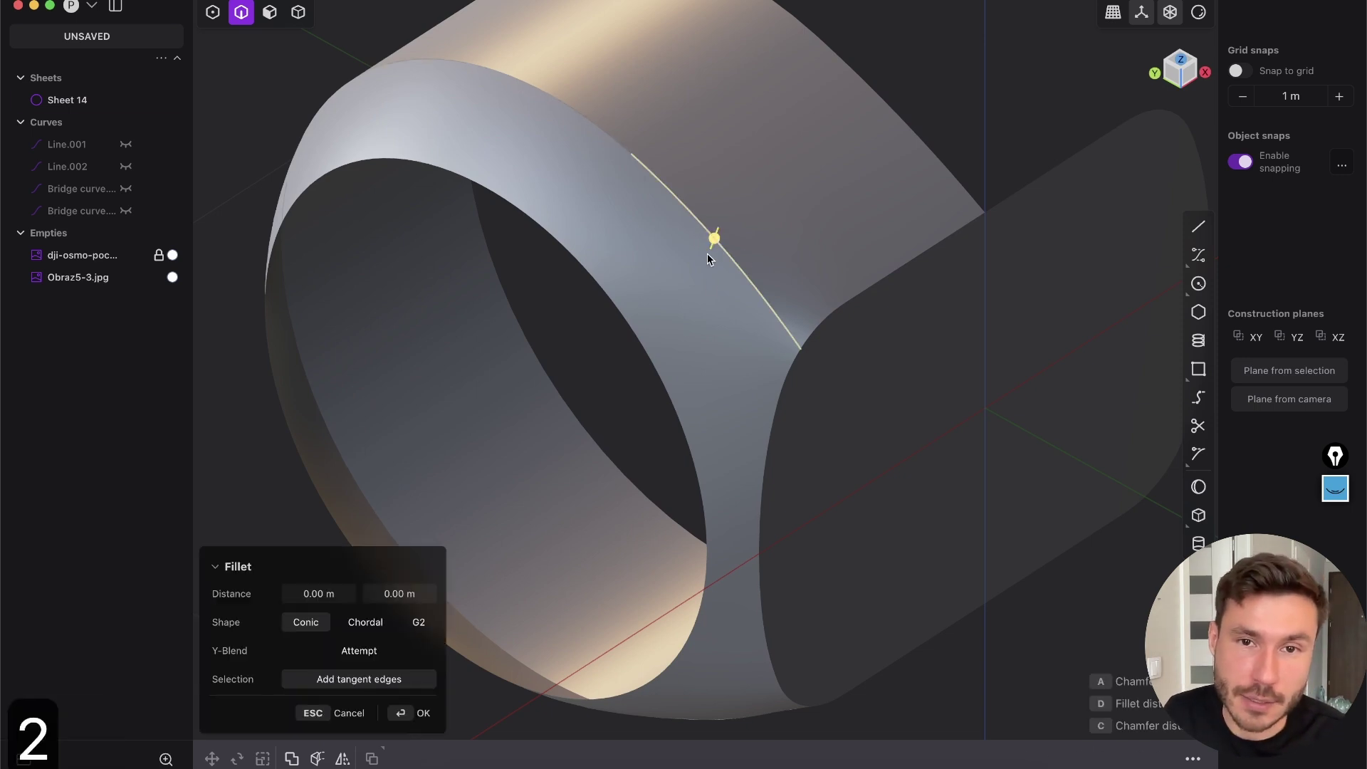
{"action": "left_click_drag", "start_coordinate": [725, 251], "coordinate": [726, 222]}
{"action": "middle_click_drag", "start_coordinate": [828, 215], "coordinate": [659, 215]}
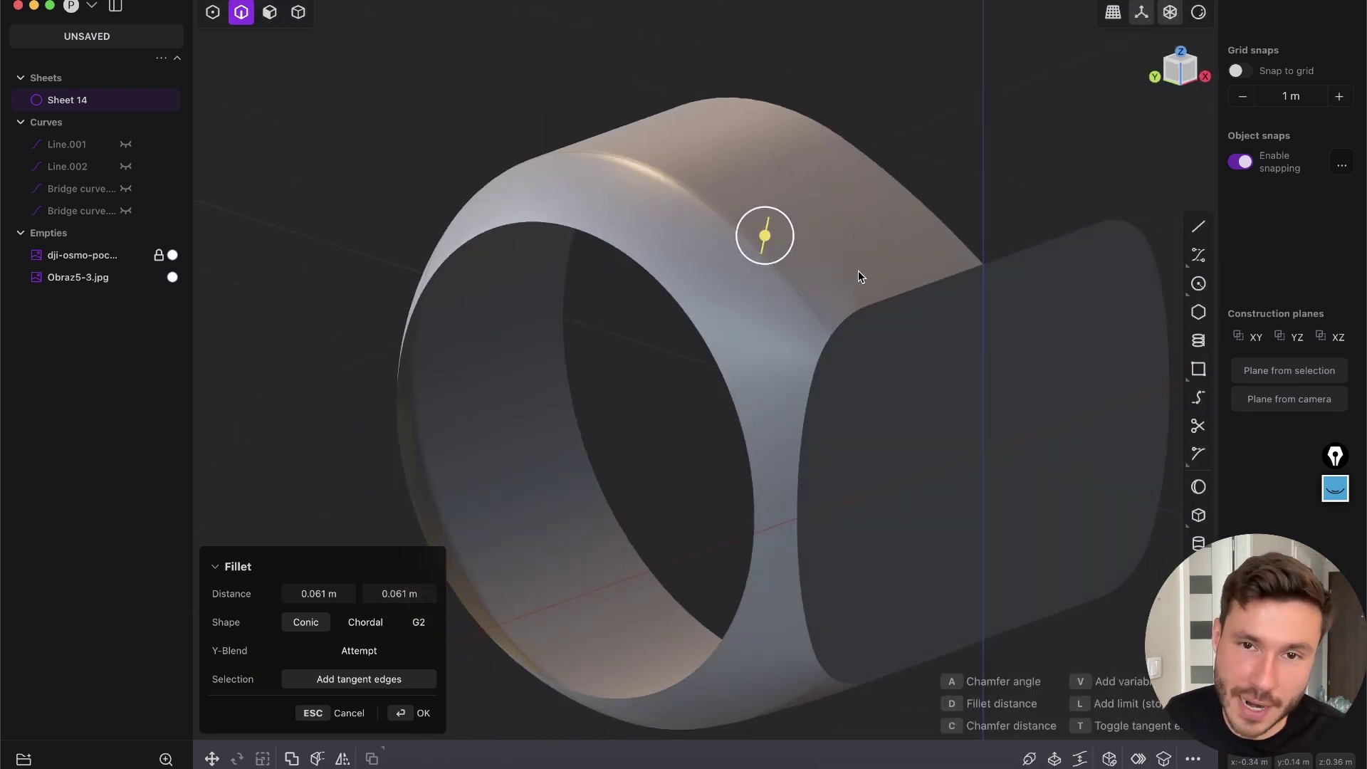
{"action": "key", "text": "Return"}
Turn the edge display back on and examine the fillet where it tapers into the flat face's corner
{"action": "key", "text": "shift+e"}
{"action": "scroll", "coordinate": [807, 382], "scroll_direction": "up", "scroll_amount": 5}
{"action": "scroll", "coordinate": [763, 357], "scroll_direction": "down", "scroll_amount": 5}
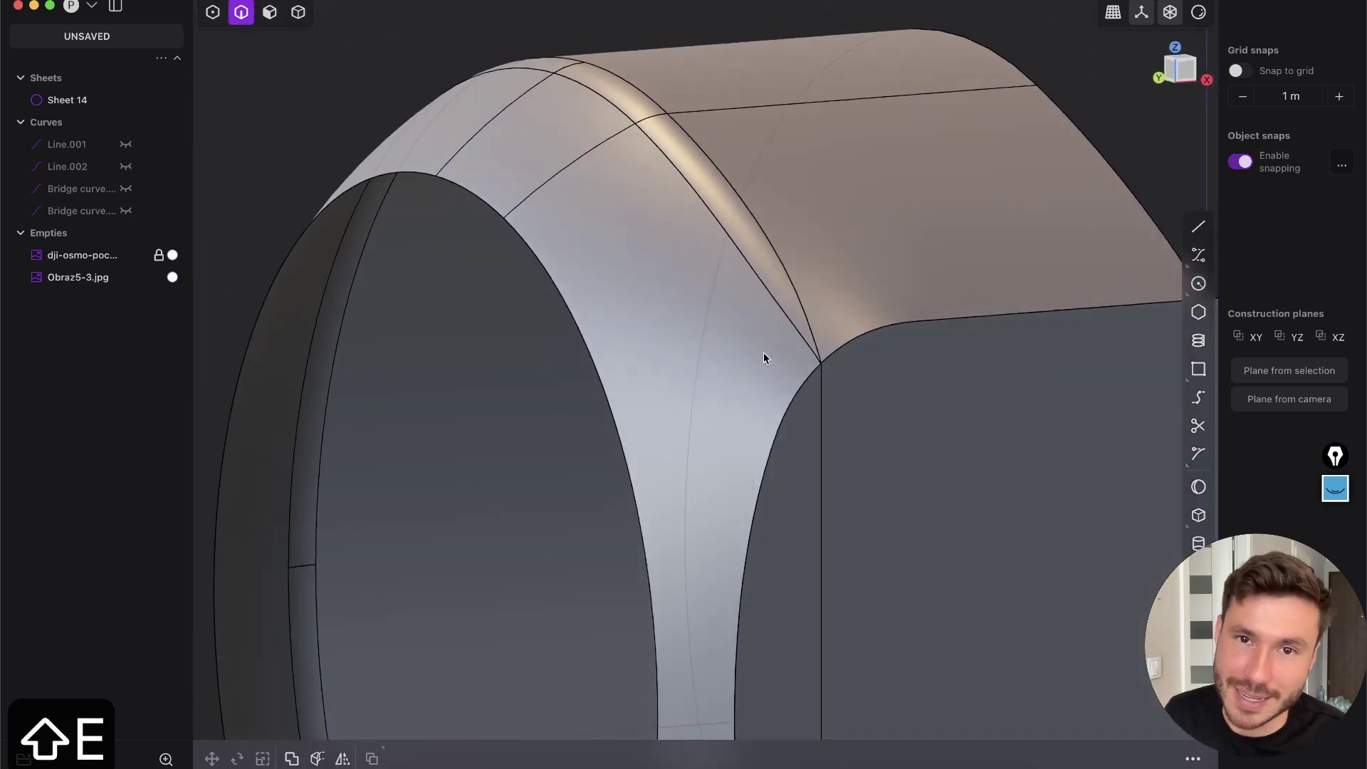
{"action": "scroll", "coordinate": [788, 313], "scroll_direction": "up", "scroll_amount": 5}
{"action": "key", "text": "2"}
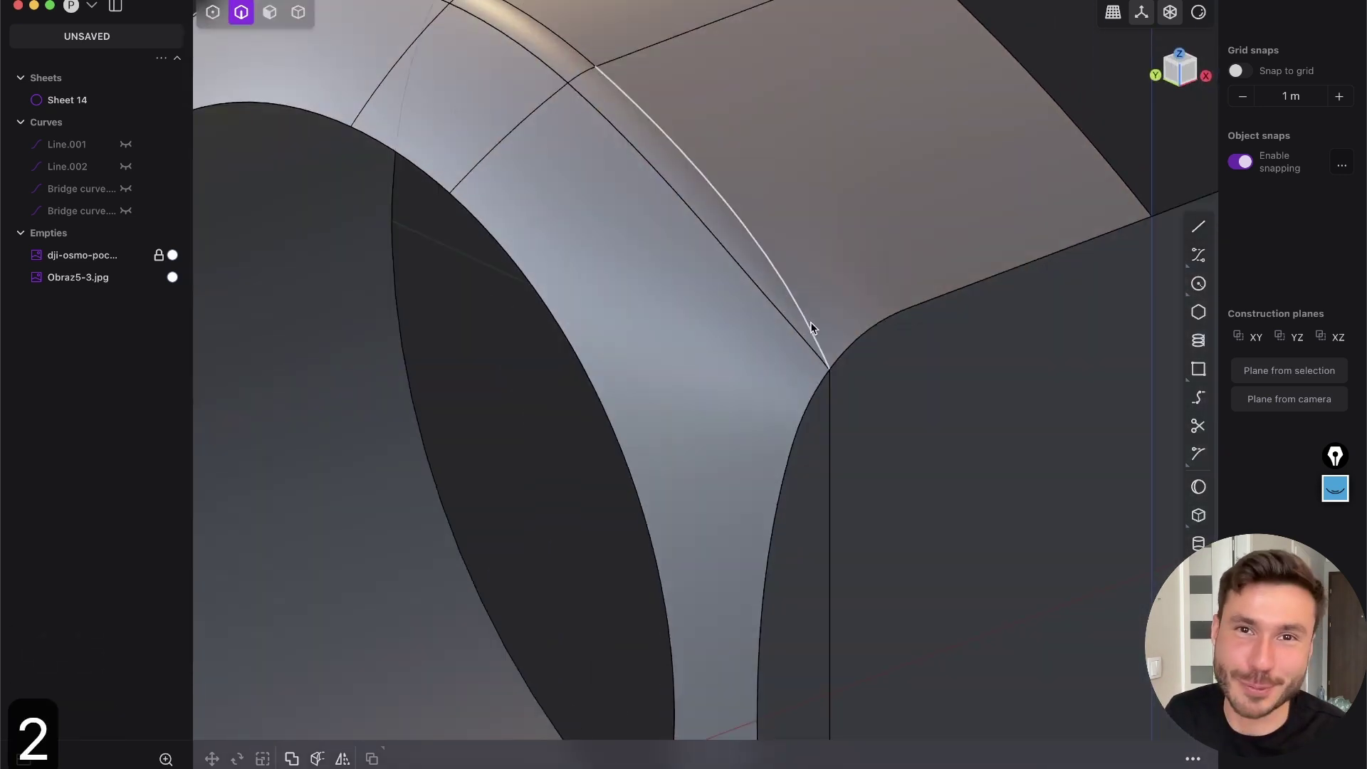
{"action": "middle_click_drag", "start_coordinate": [810, 329], "coordinate": [836, 259]}
{"action": "key", "text": "3"}
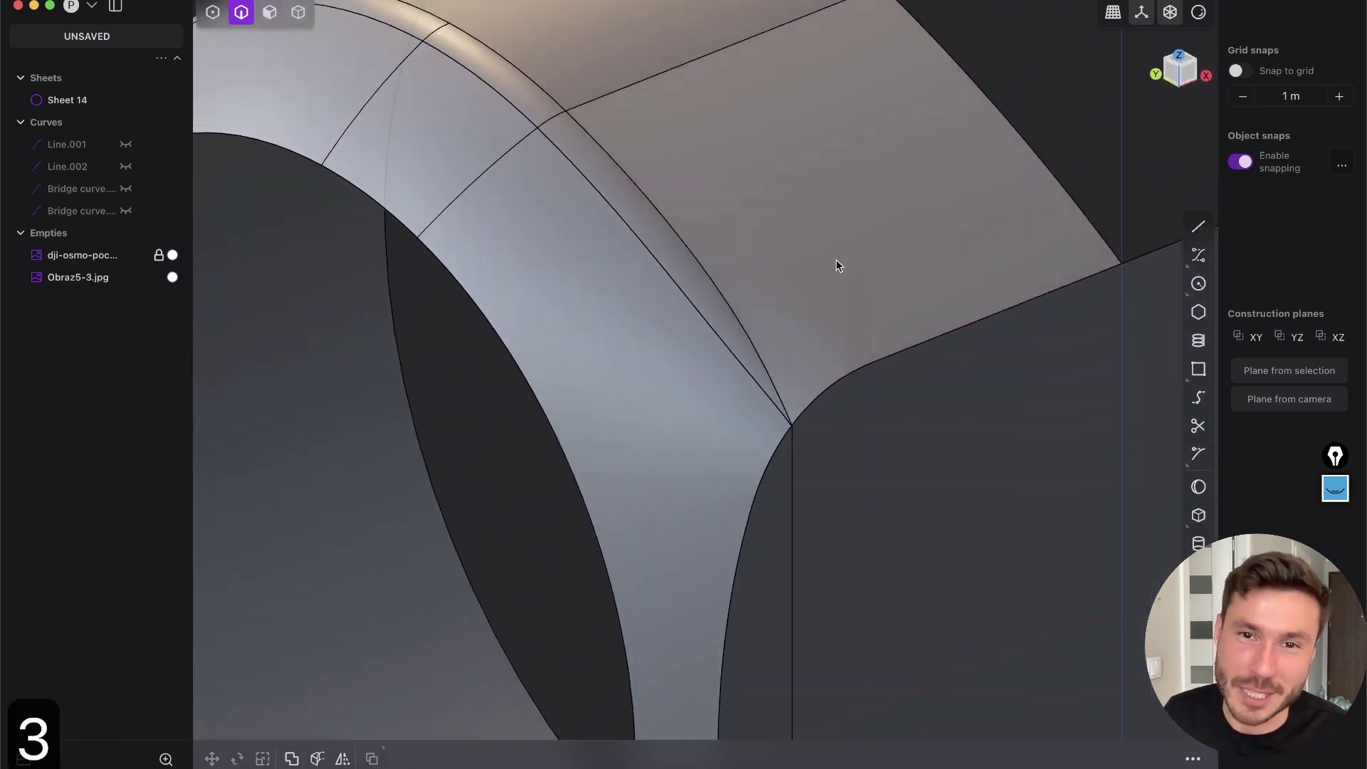
Examine the side patch and outer faces and the corner edge where the fillet tapers off at the flat face
{"action": "left_click", "coordinate": [836, 259]}
{"action": "left_click", "coordinate": [620, 345]}
{"action": "left_click", "coordinate": [639, 213]}
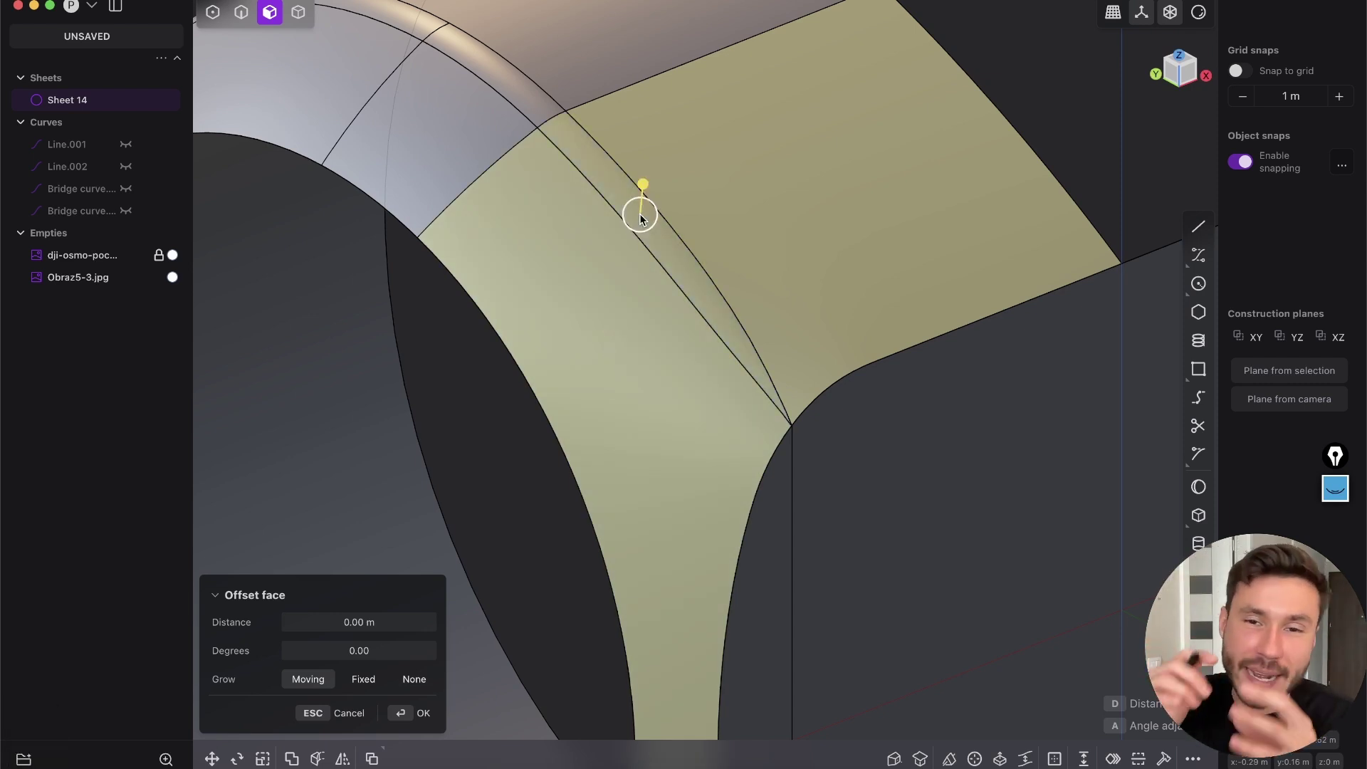
{"action": "key", "text": "2"}
{"action": "left_click", "coordinate": [828, 388]}
{"action": "key", "text": "f"}
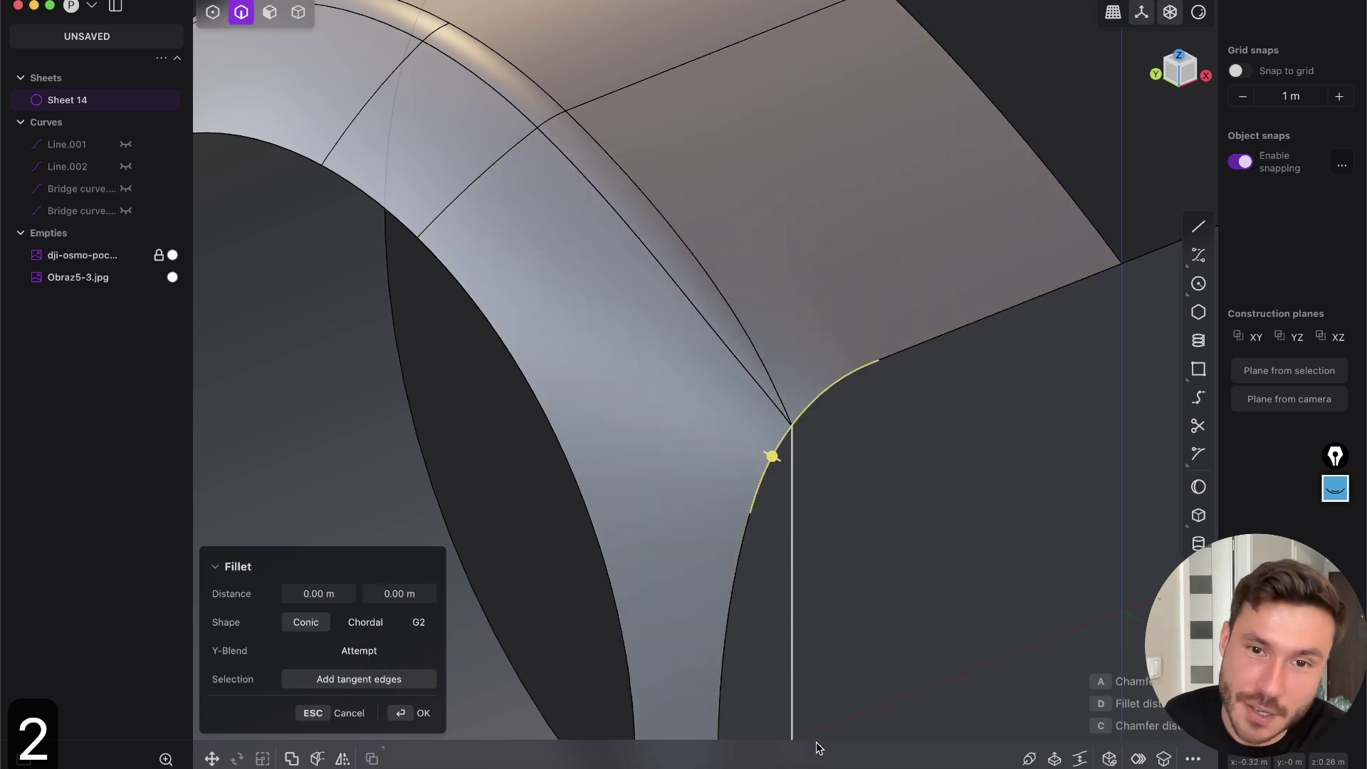
{"action": "left_click", "coordinate": [1061, 183]}
Hide the edge display, switch to the dark matcap with a bright highlight band, and inspect the reflections around the fillet's tapered corner
{"action": "scroll", "coordinate": [775, 335], "scroll_direction": "up", "scroll_amount": 4}
{"action": "key", "text": "shift+e"}
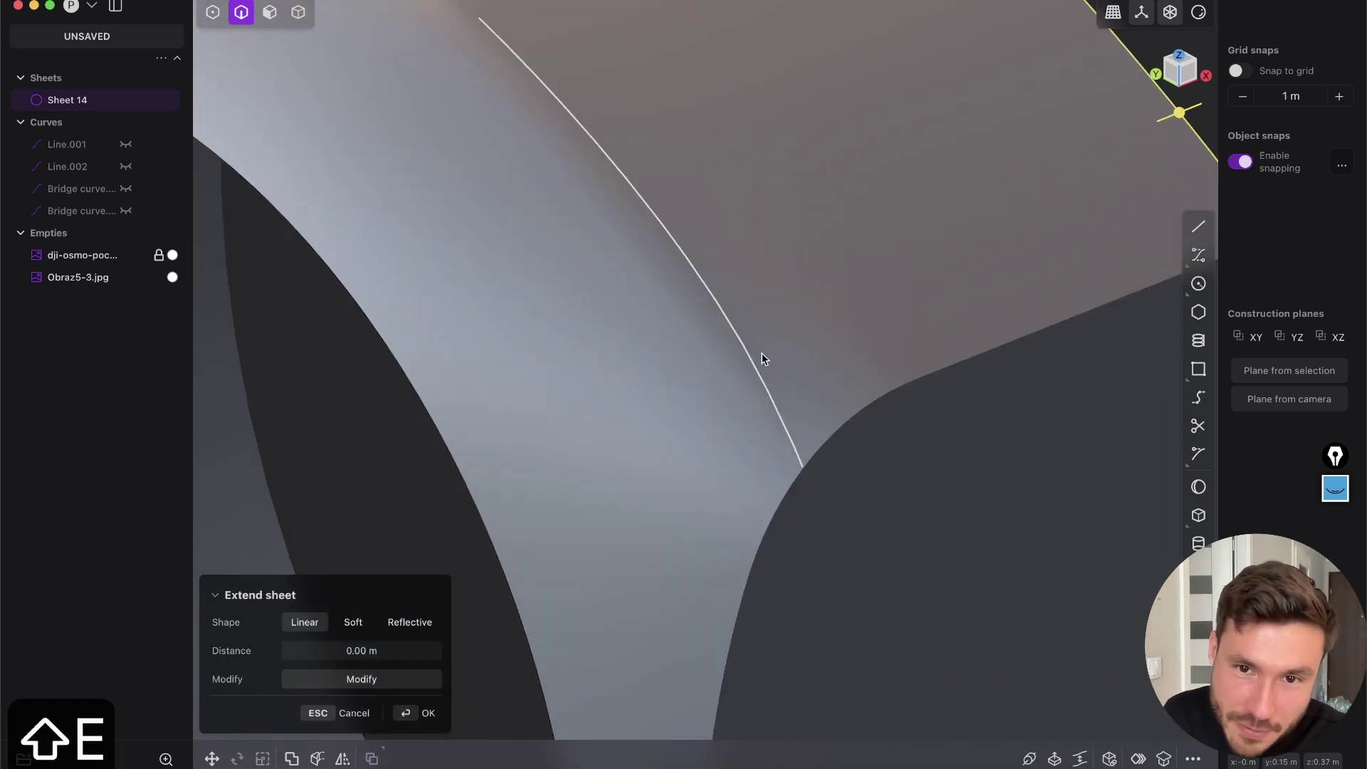
{"action": "scroll", "coordinate": [811, 304], "scroll_direction": "down", "scroll_amount": 5}
{"action": "left_click", "coordinate": [1198, 13]}
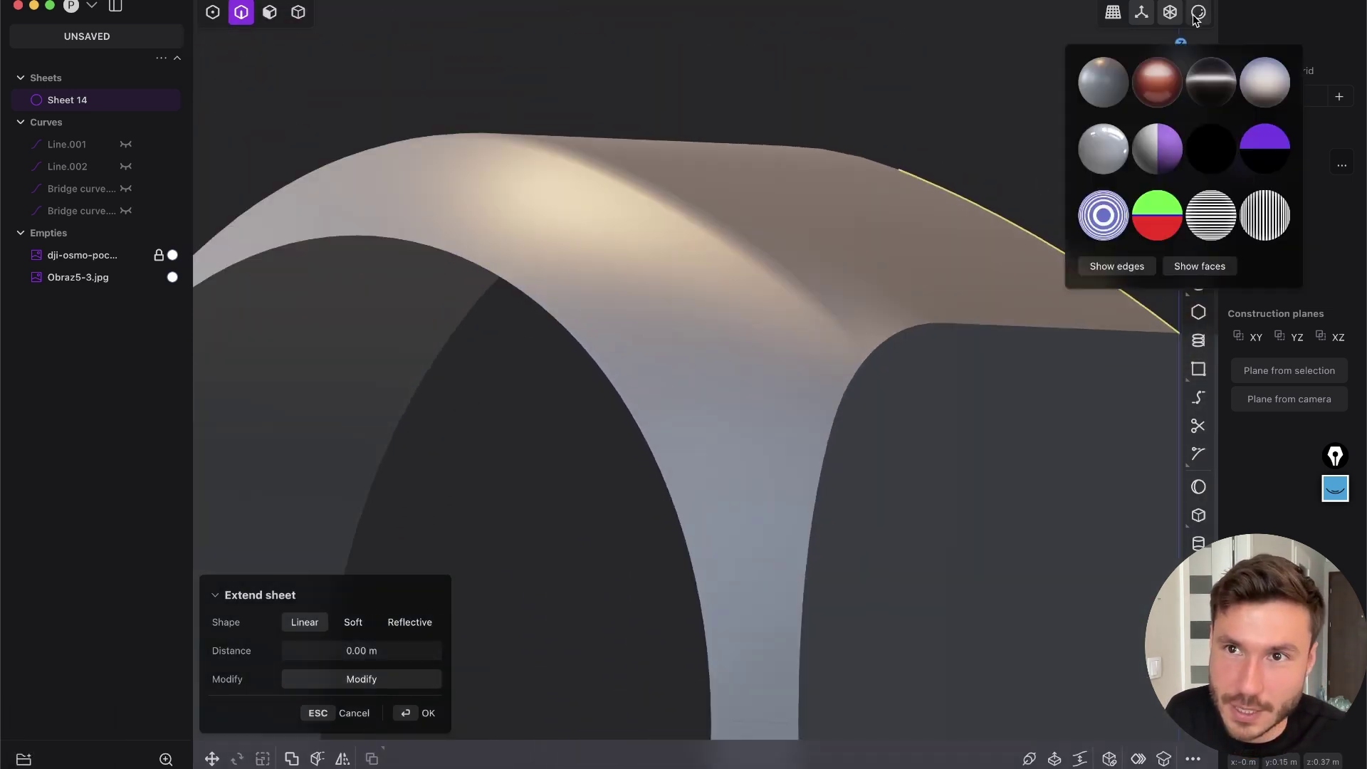
{"action": "left_click", "coordinate": [1210, 81]}
{"action": "scroll", "coordinate": [909, 308], "scroll_direction": "up", "scroll_amount": 5}
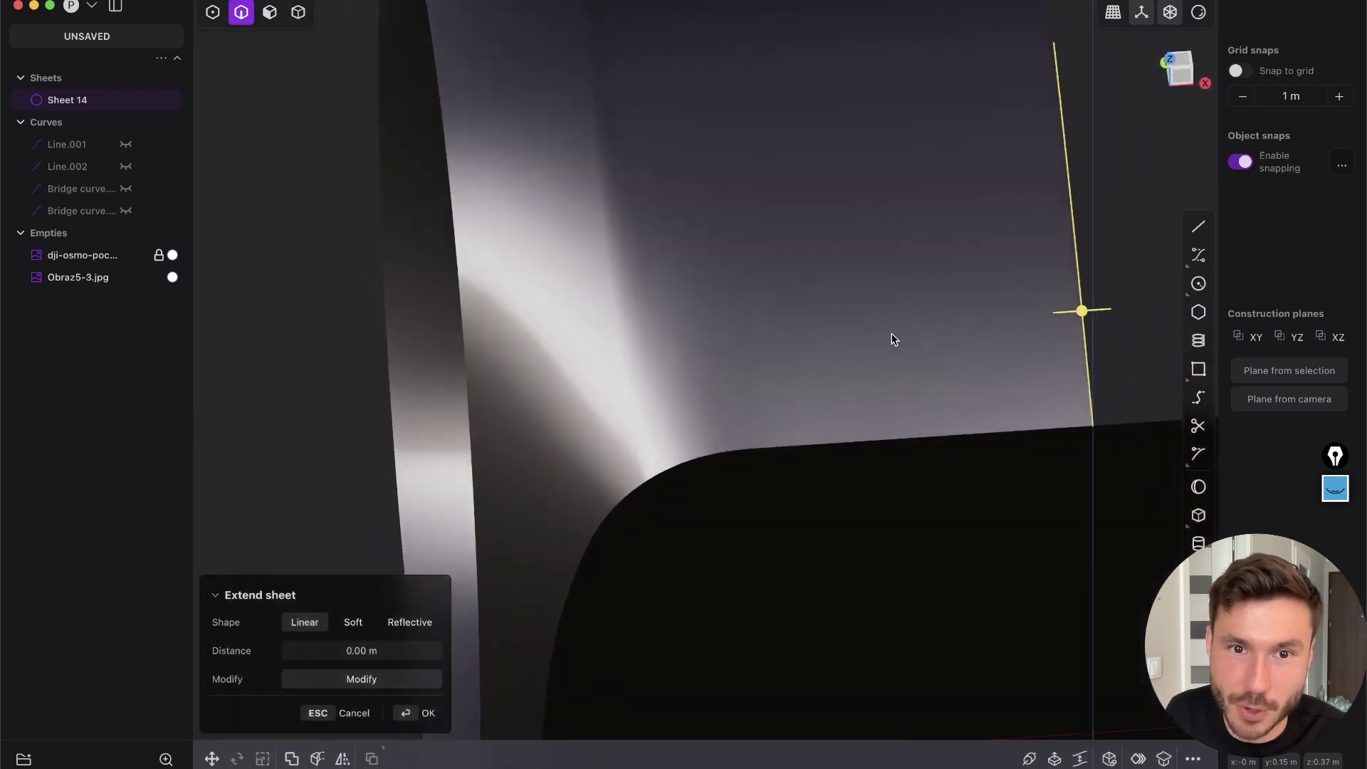
{"action": "middle_click_drag", "start_coordinate": [892, 334], "coordinate": [1008, 235]}
Show the edges again, undo the fillet between the side patch and the outer band, and restore the default grey matcap
{"action": "key", "text": "shift+e"}
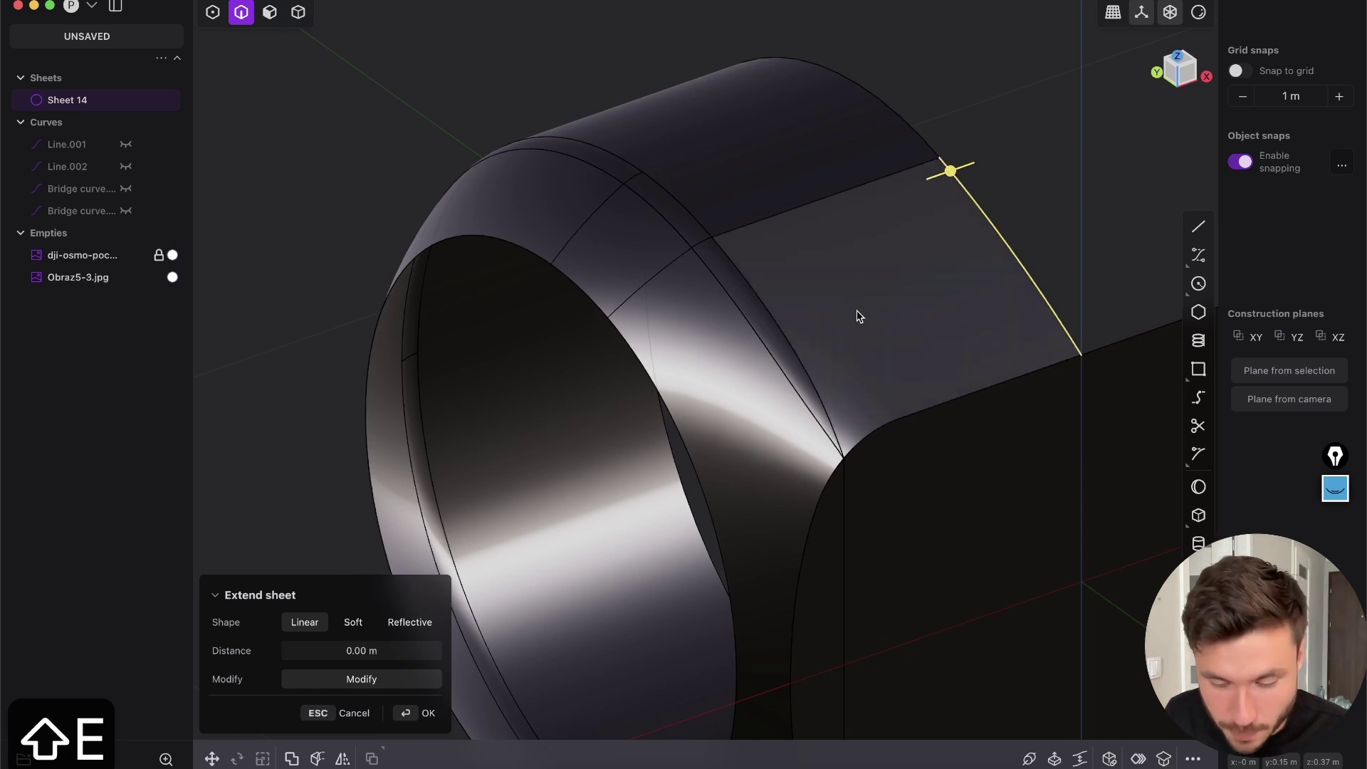
{"action": "key", "text": "super+z"}
{"action": "key", "text": "super+z"}
{"action": "key", "text": "super+z"}
{"action": "key", "text": "super+z"}
{"action": "key", "text": "super+z"}
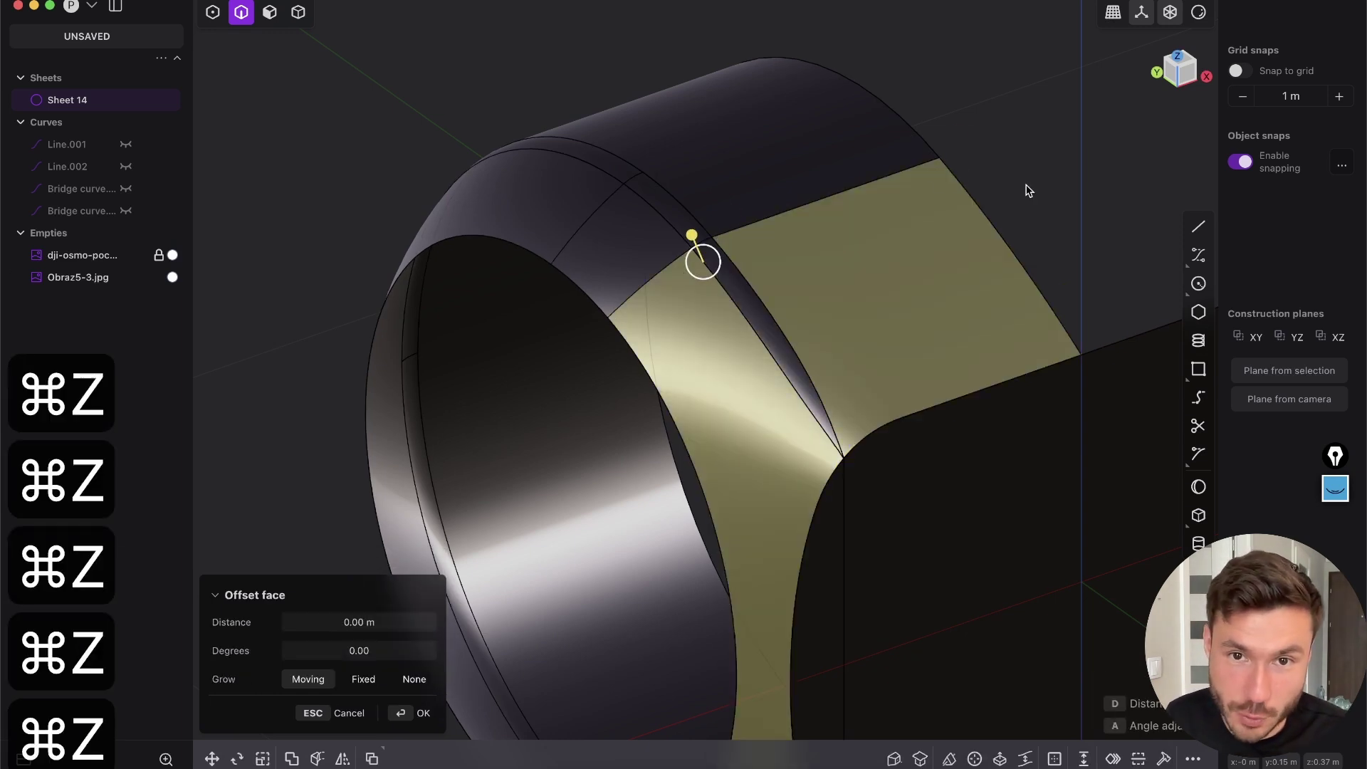
{"action": "key", "text": "super+z"}
{"action": "key", "text": "super+z"}
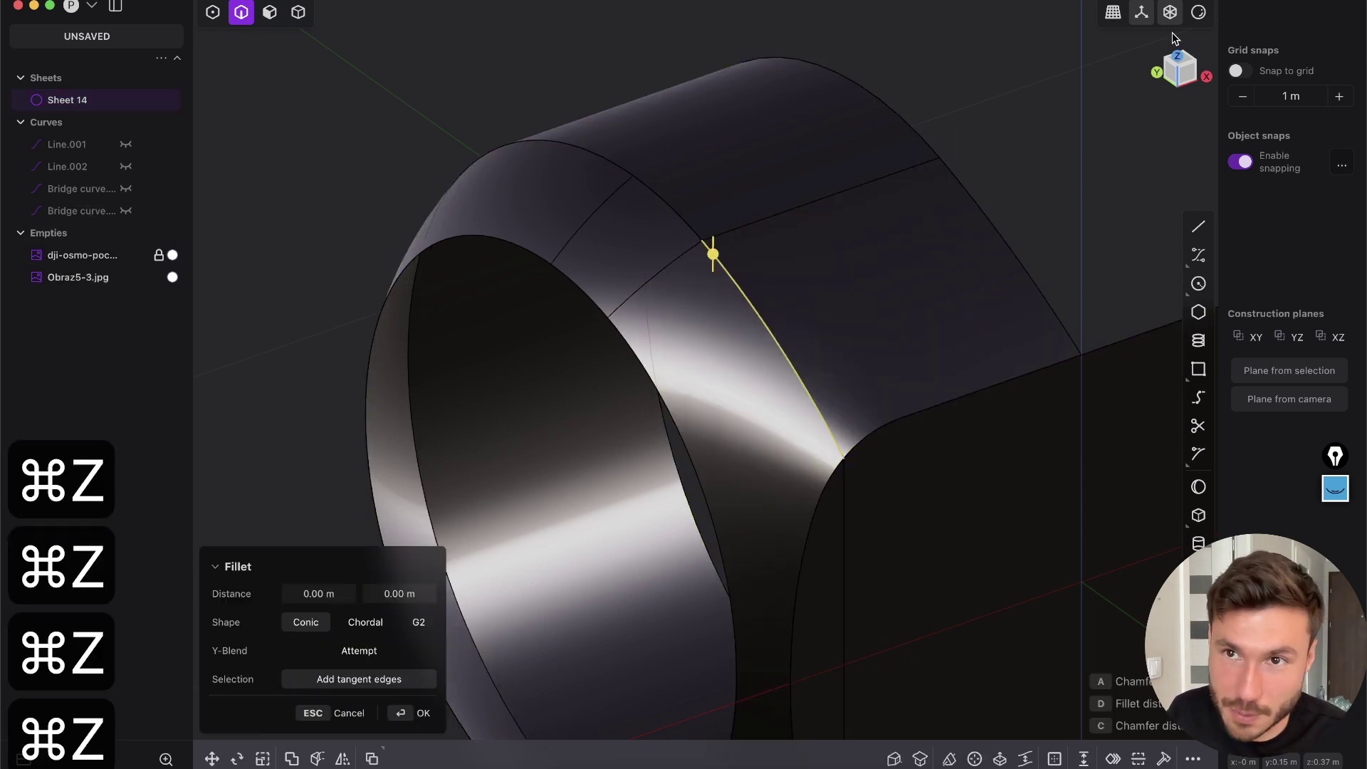
{"action": "left_click", "coordinate": [1198, 12]}
{"action": "left_click", "coordinate": [1121, 84]}
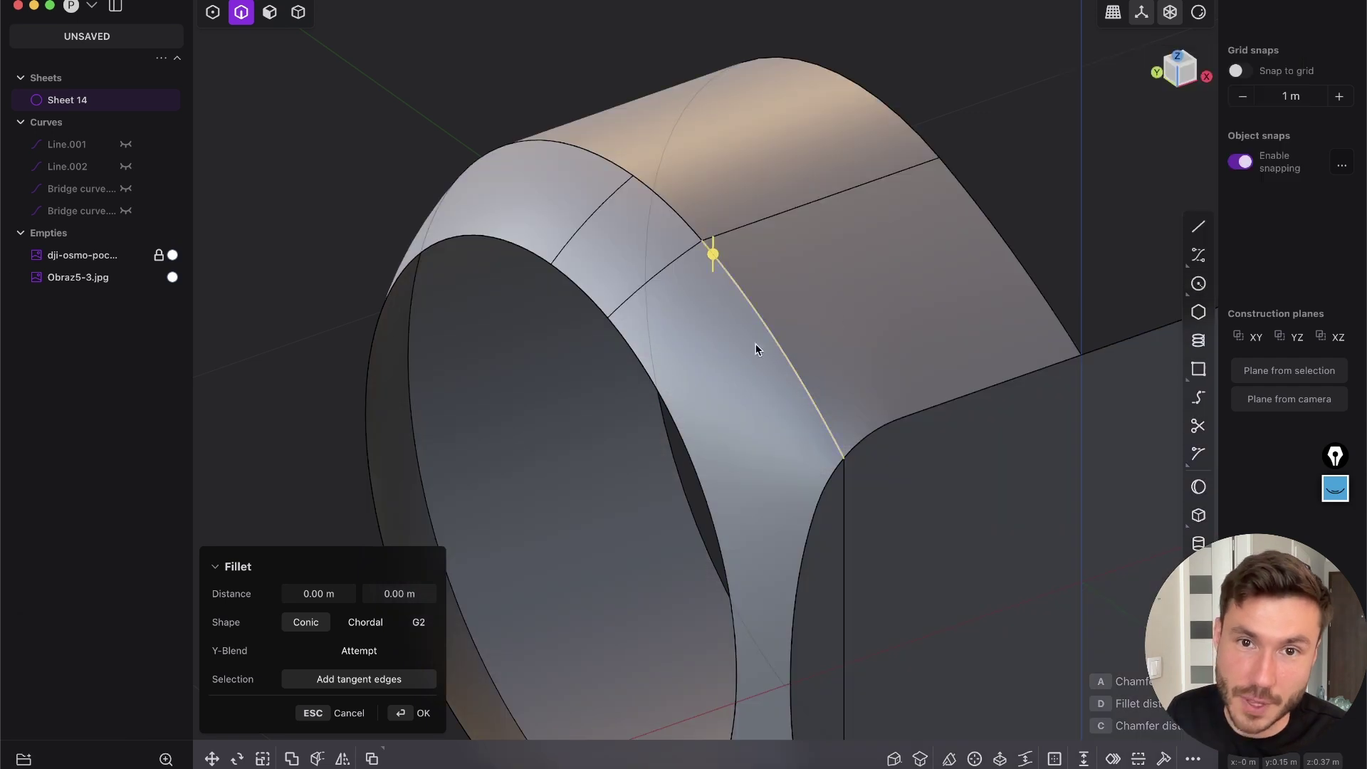
Remove the redundant dividing edges from the sheet, merging the split faces of the side band
{"action": "middle_click_drag", "start_coordinate": [757, 345], "coordinate": [758, 295]}
{"action": "key", "text": "2"}
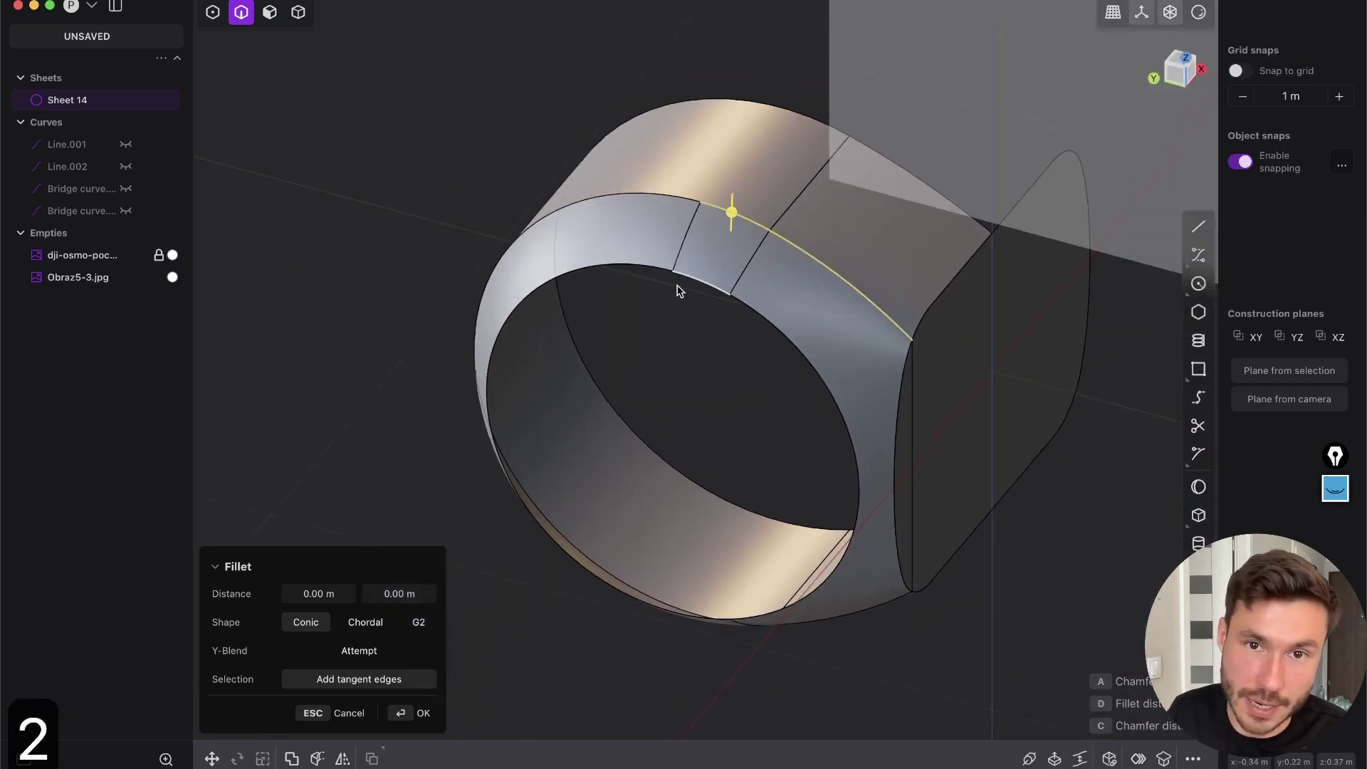
{"action": "key", "text": "Tab"}
{"action": "key", "text": "super+d"}
Duplicate the full sharp edge between the side patch and the outer band as a separate curve
{"action": "key", "text": "2"}
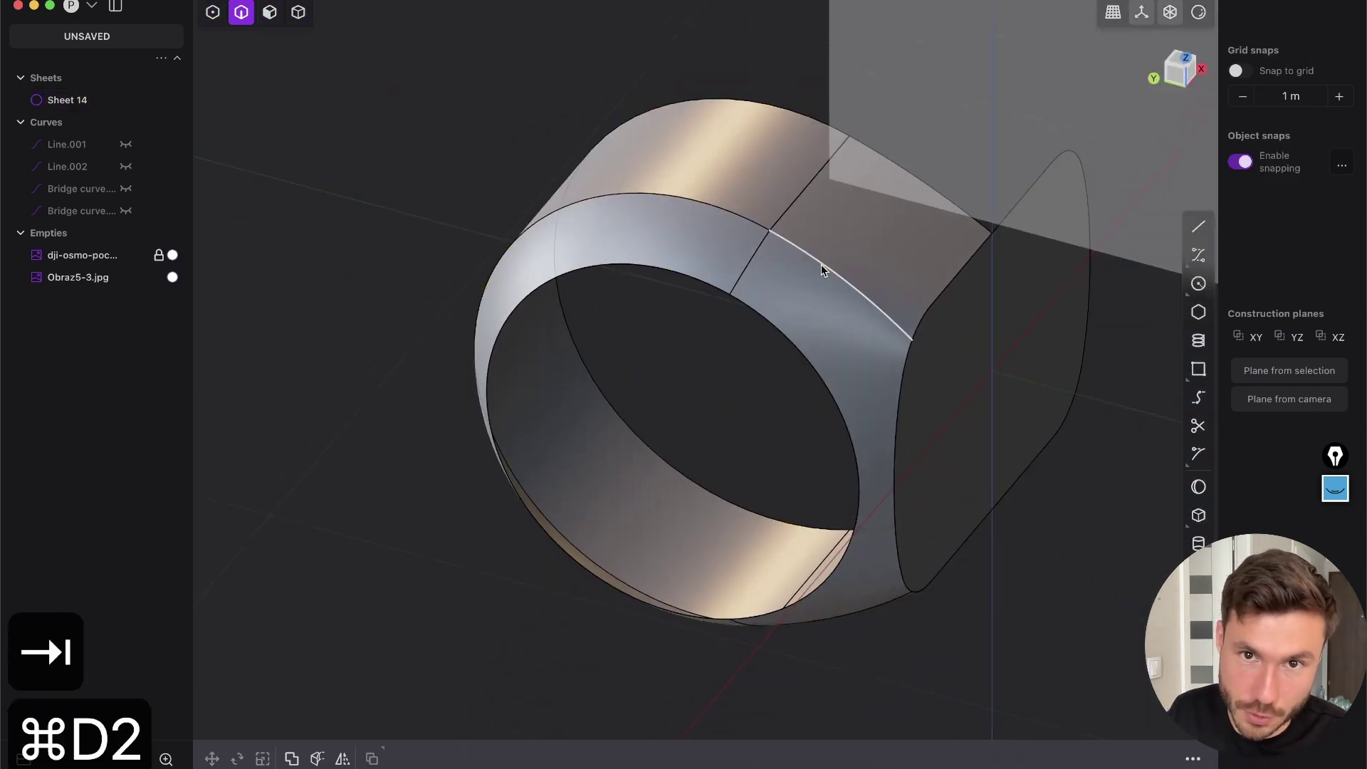
{"action": "left_click", "coordinate": [819, 265]}
{"action": "middle_click_drag", "start_coordinate": [689, 296], "coordinate": [830, 656]}
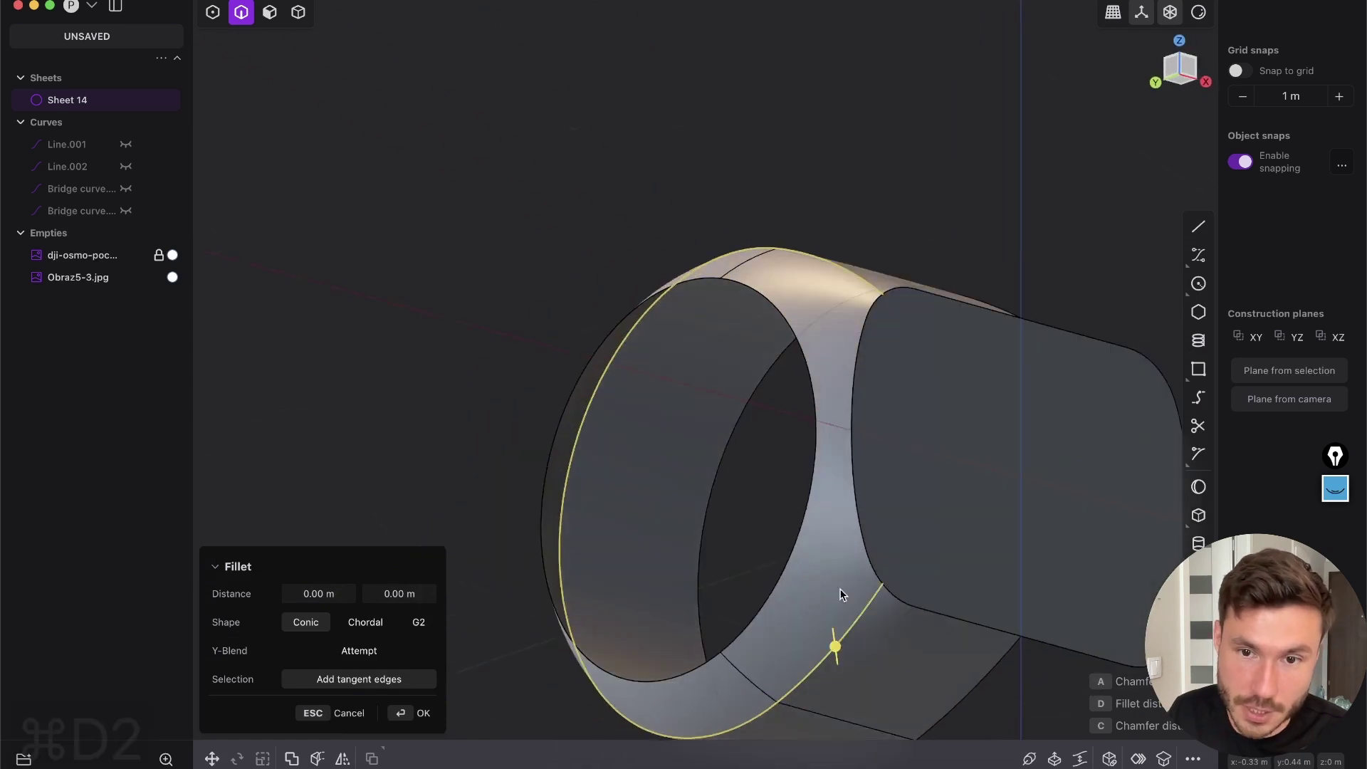
{"action": "middle_click_drag", "start_coordinate": [842, 598], "coordinate": [826, 404]}
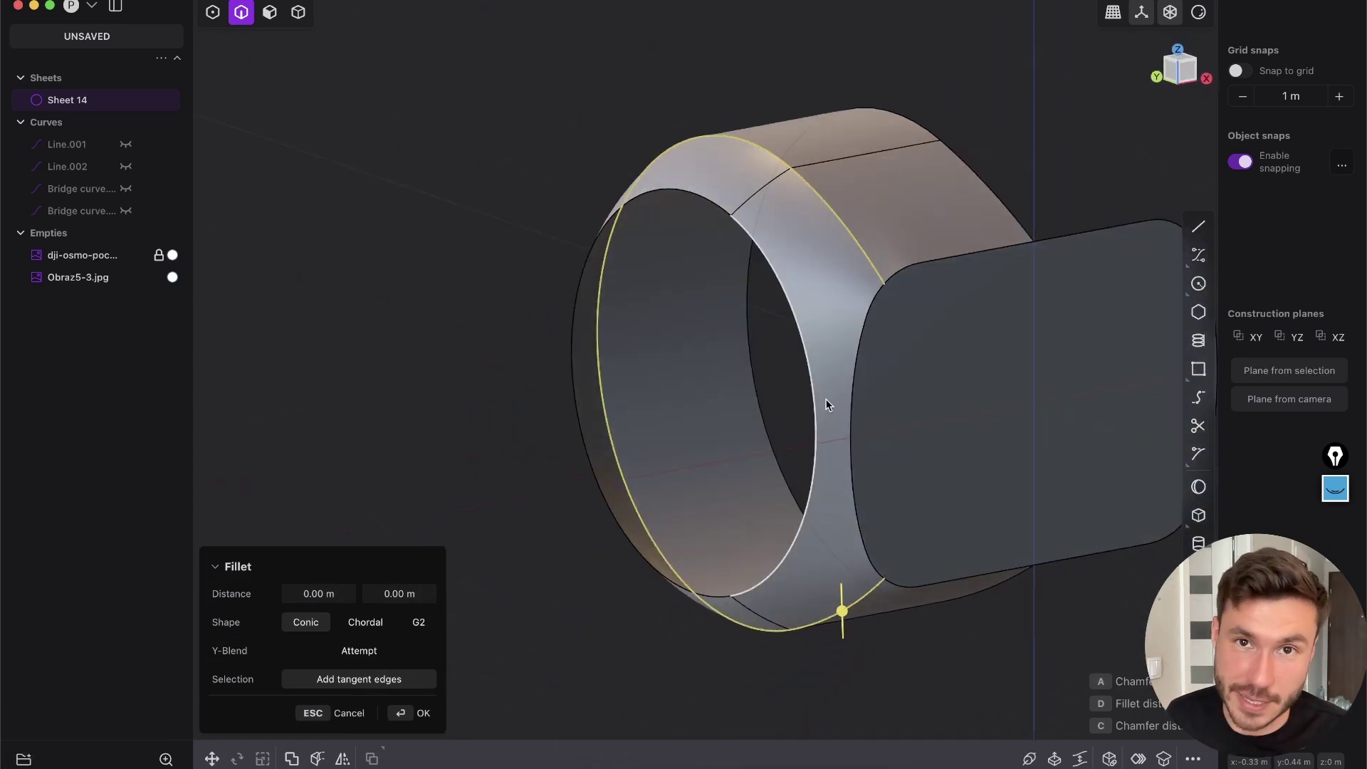
{"action": "key", "text": "shift+d"}
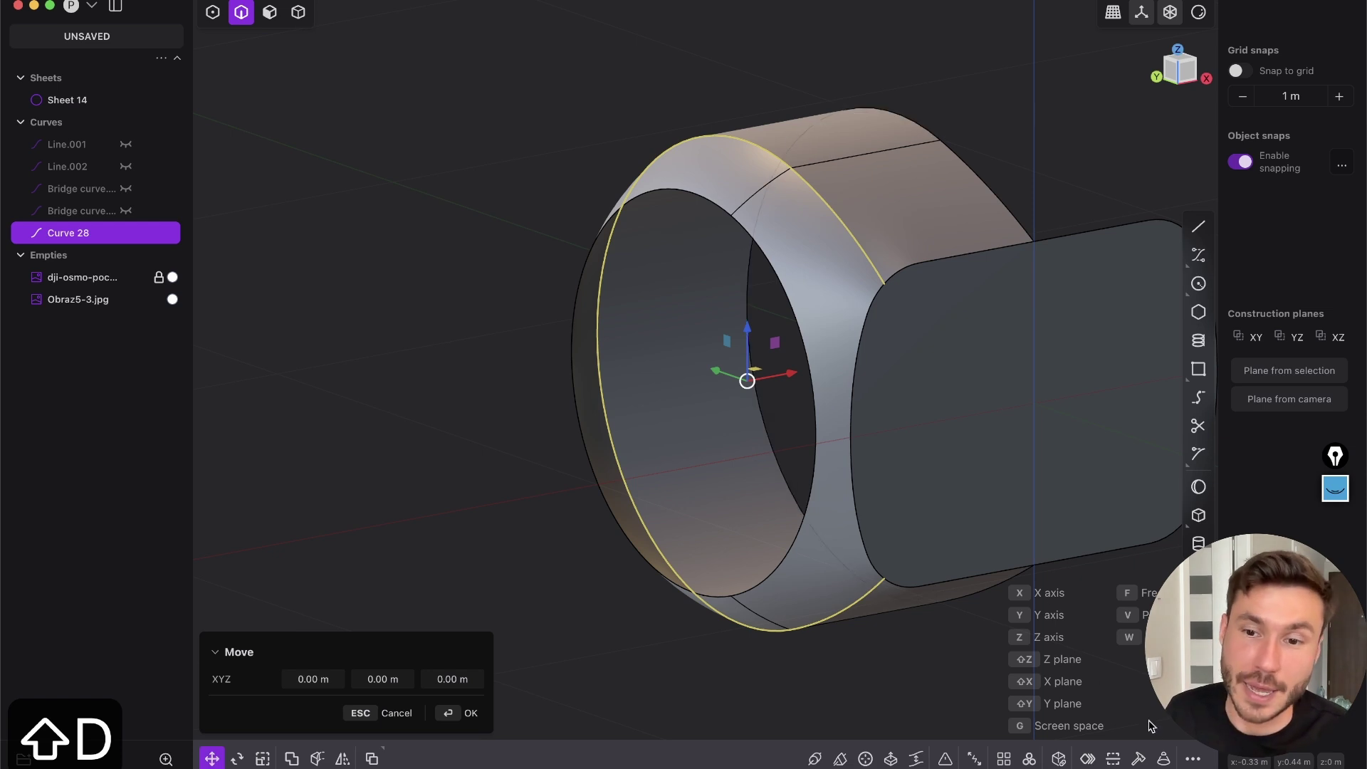
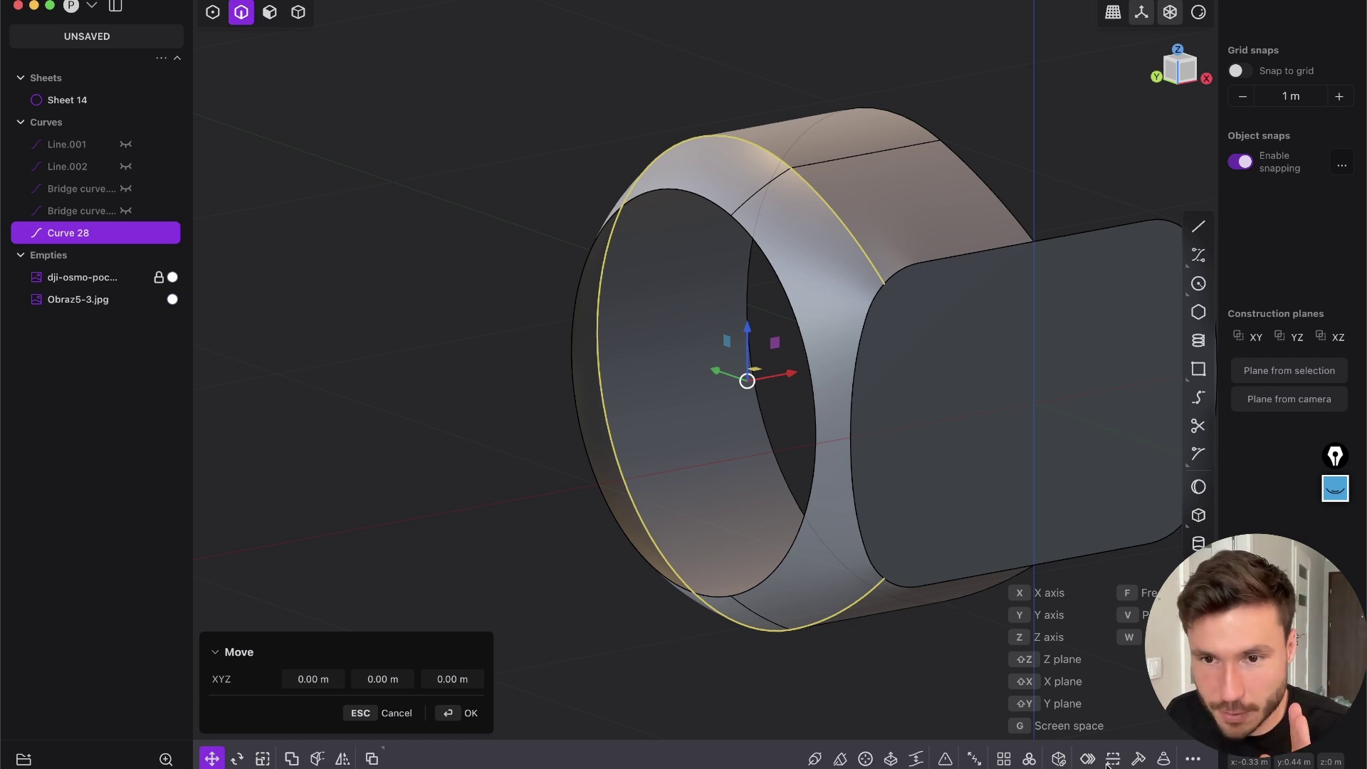
Rebuild the duplicated edge curve by number of points, using 50 points
{"action": "left_click", "coordinate": [1139, 759]}
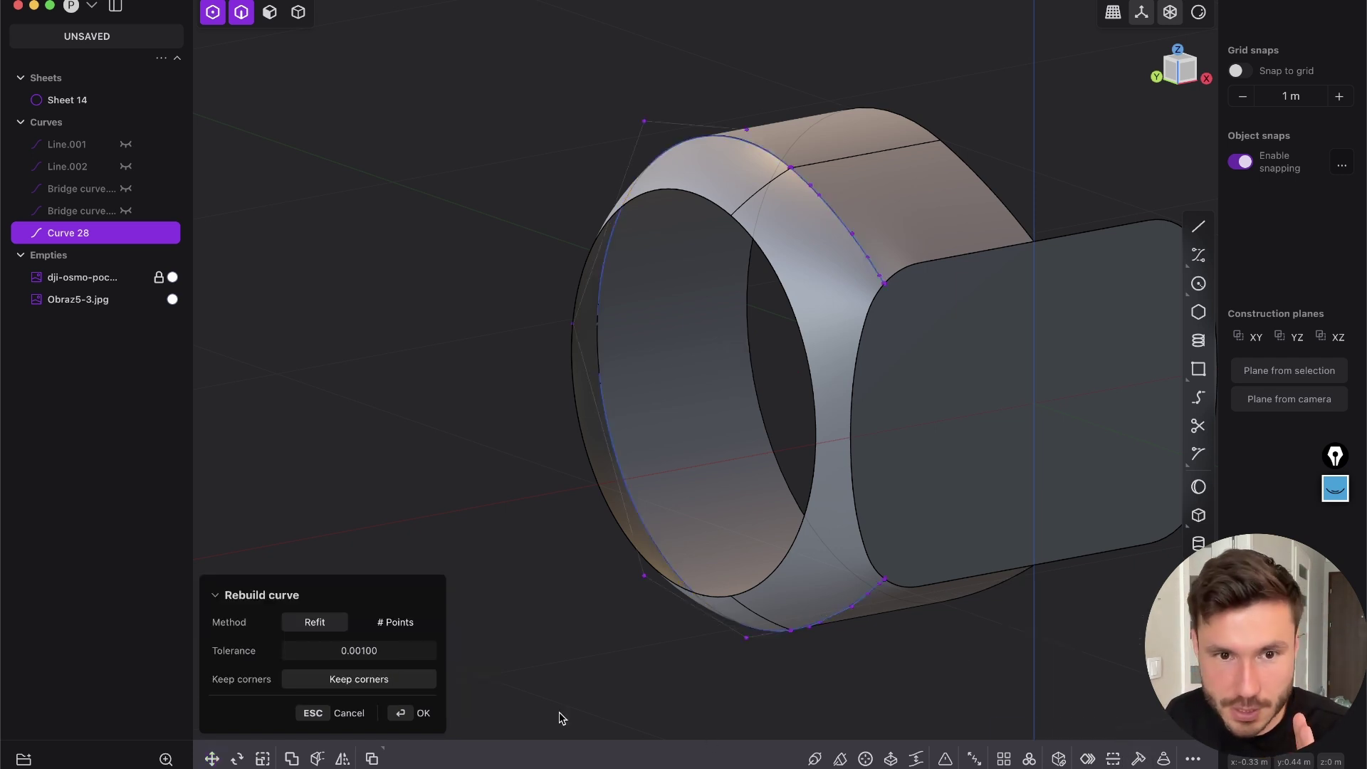
{"action": "left_click", "coordinate": [403, 623]}
{"action": "left_click_drag", "start_coordinate": [356, 681], "coordinate": [657, 522]}
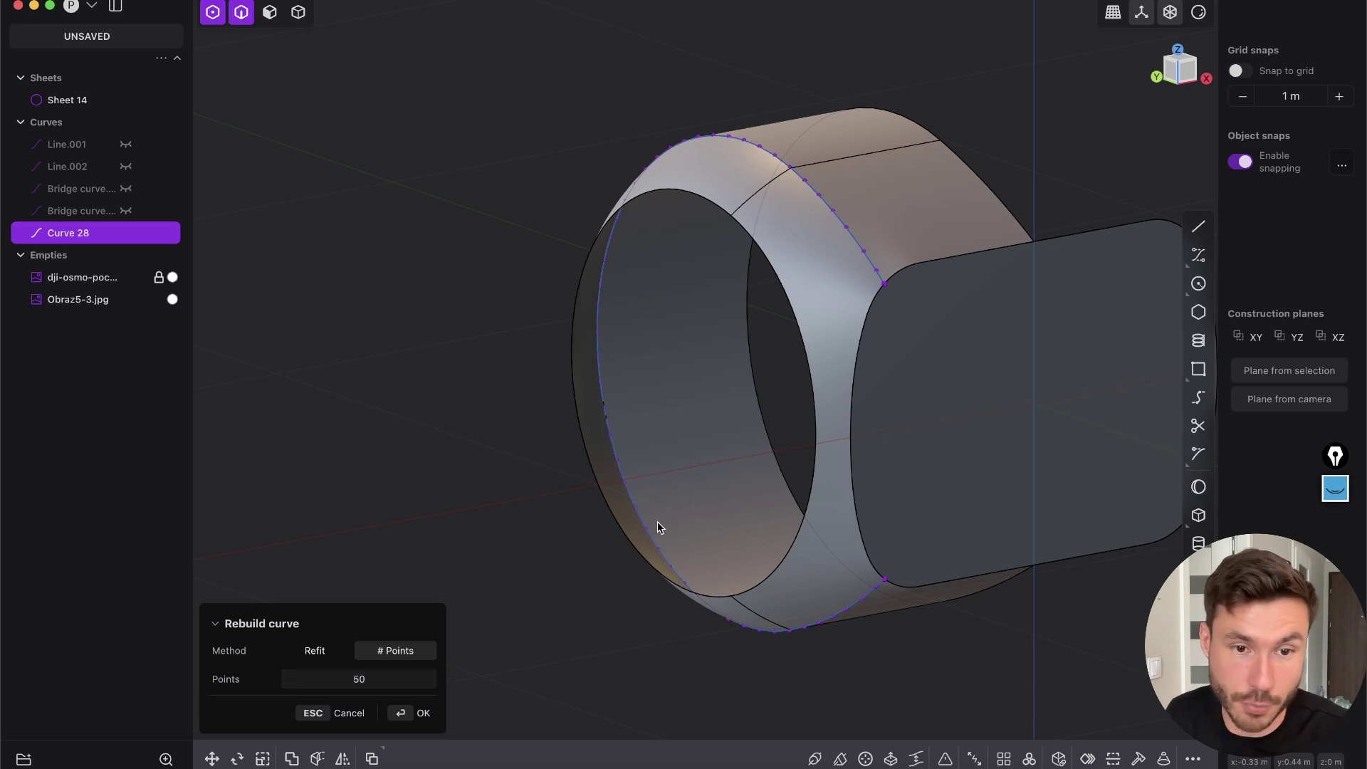
{"action": "left_click", "coordinate": [410, 716]}
Create a pipe with a 0.02 m section size along the rebuilt curve as a separate solid, and delete the curve
{"action": "scroll", "coordinate": [813, 378], "scroll_direction": "up", "scroll_amount": 5}
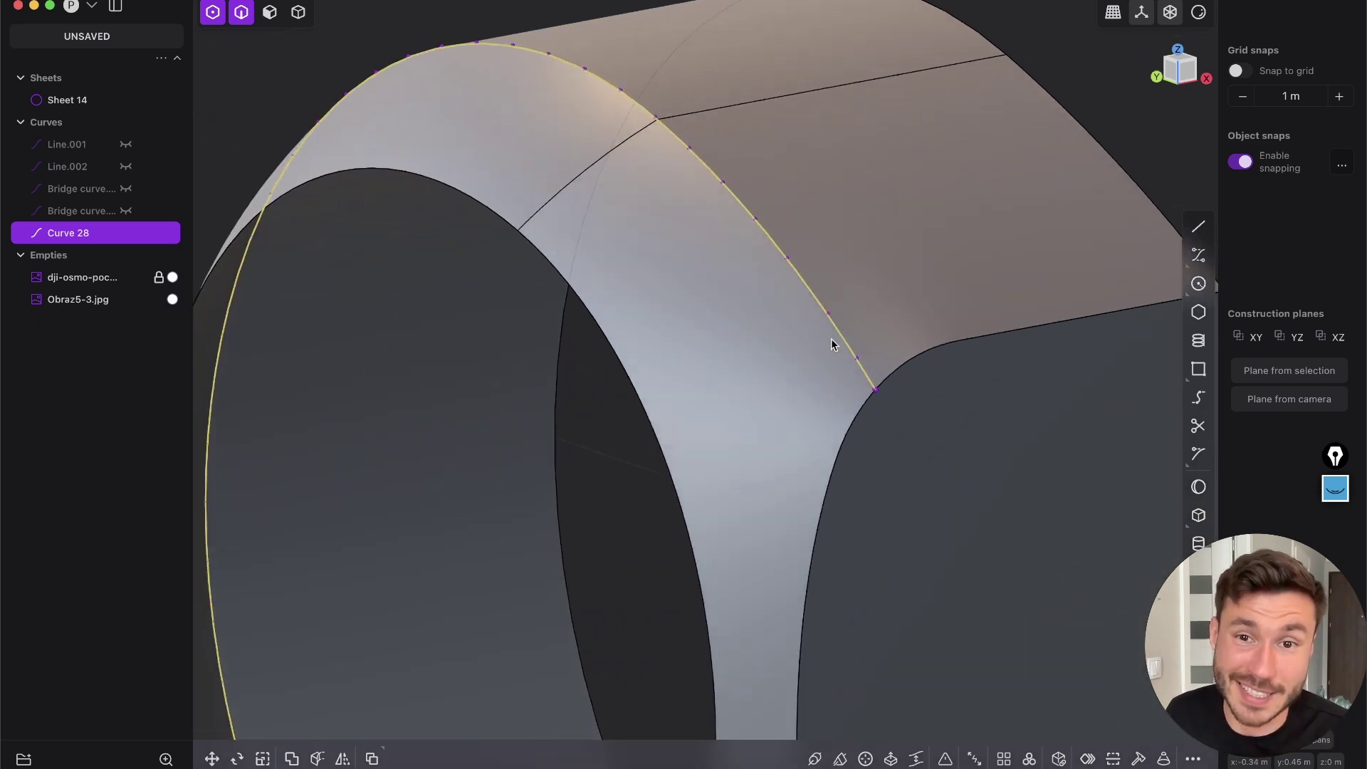
{"action": "scroll", "coordinate": [759, 277], "scroll_direction": "down", "scroll_amount": 3}
{"action": "key", "text": "p"}
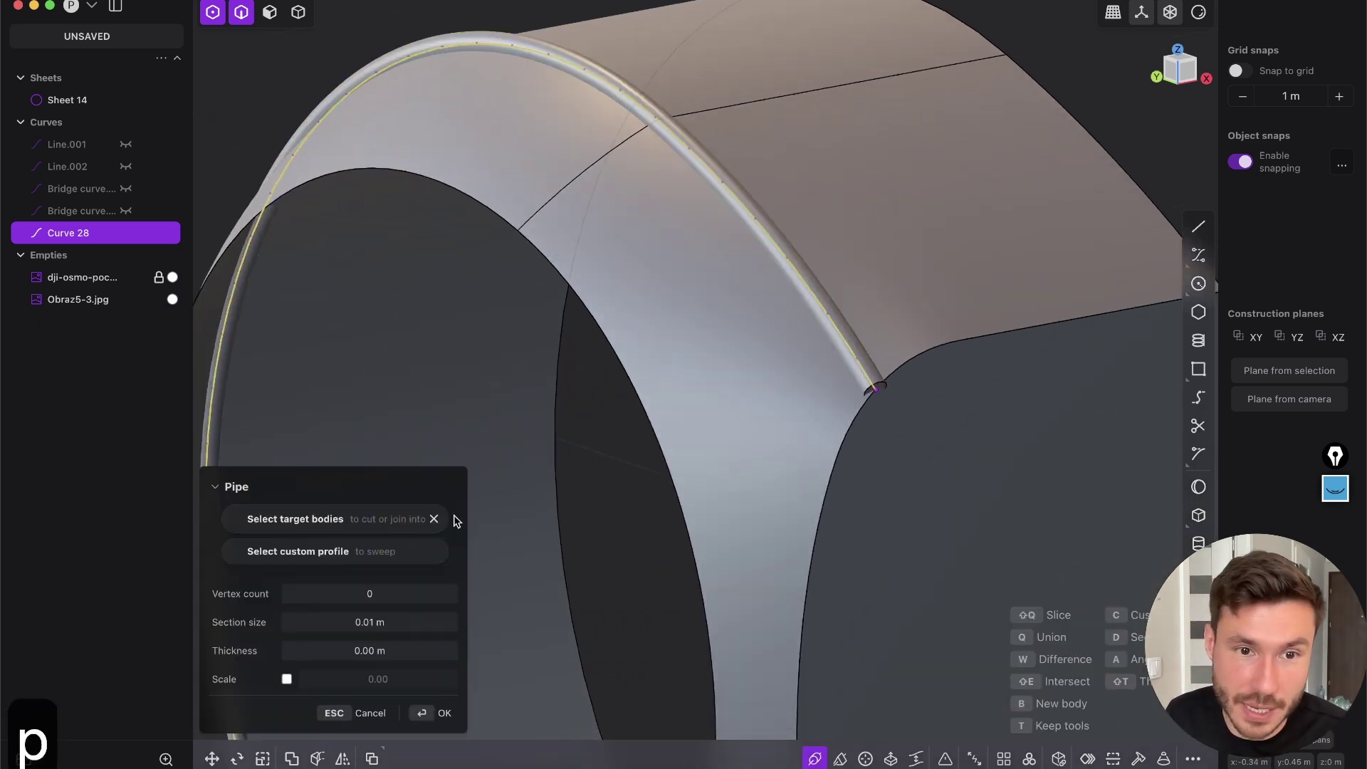
{"action": "scroll", "coordinate": [553, 519], "scroll_direction": "down", "scroll_amount": 3}
{"action": "scroll", "coordinate": [552, 519], "scroll_direction": "up", "scroll_amount": 5}
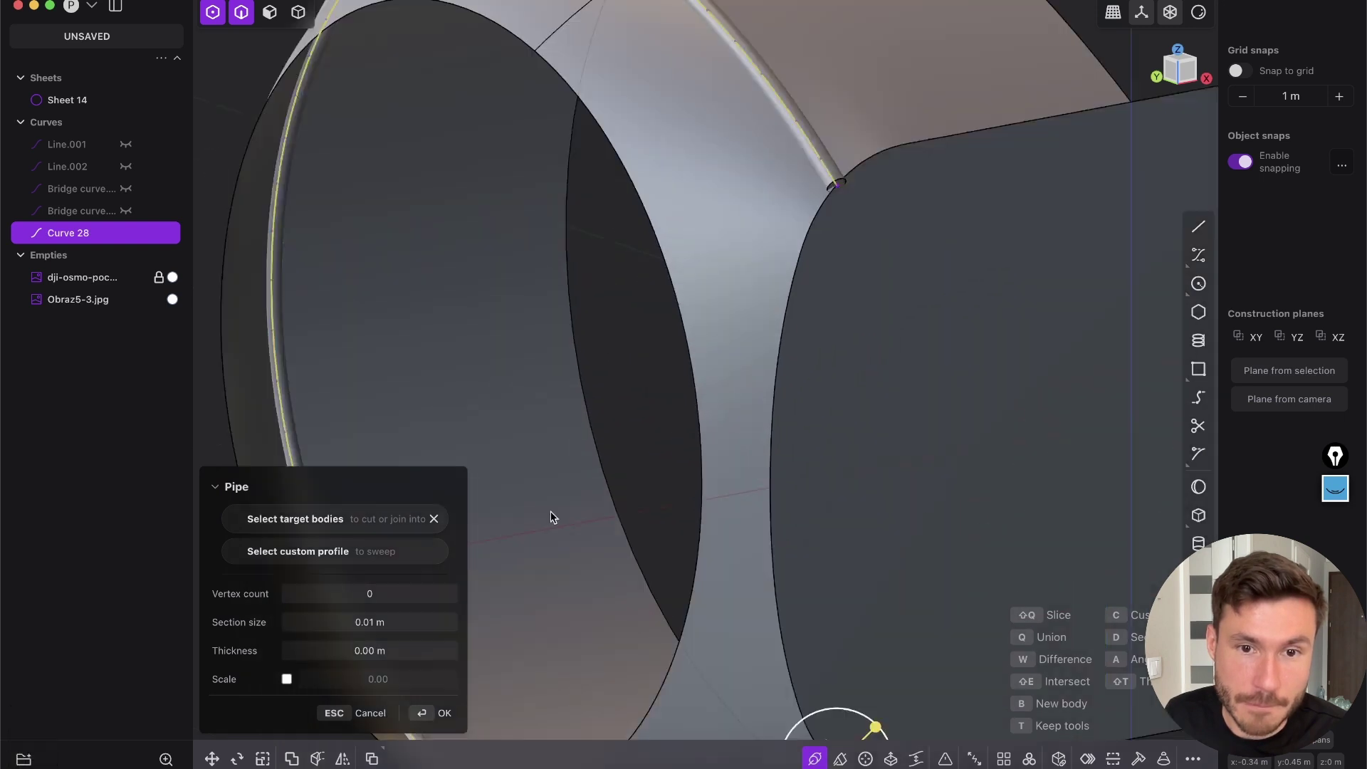
{"action": "scroll", "coordinate": [552, 519], "scroll_direction": "up", "scroll_amount": 2}
{"action": "scroll", "coordinate": [575, 506], "scroll_direction": "down", "scroll_amount": 4}
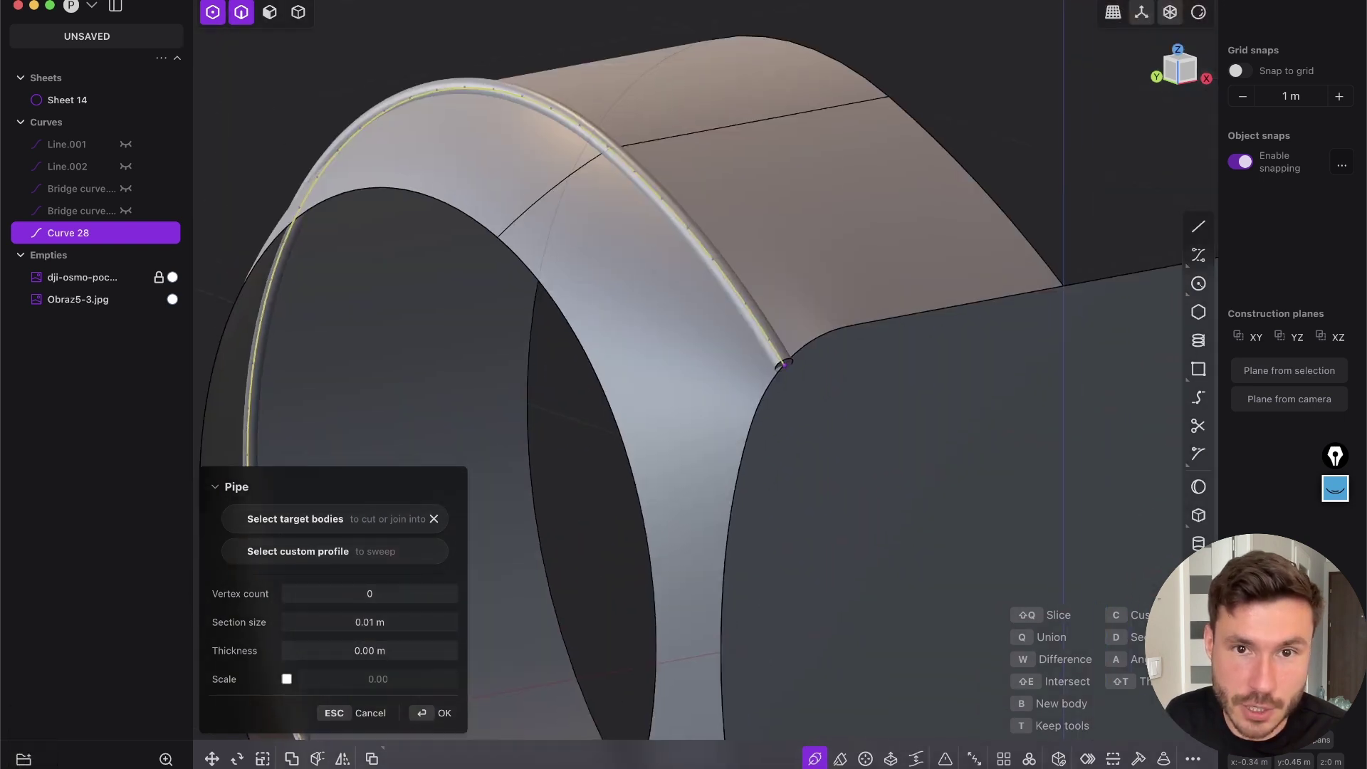
{"action": "mouse_move", "coordinate": [370, 622]}
{"action": "left_mouse_down"}
{"action": "mouse_move", "coordinate": [399, 622]}
{"action": "mouse_move", "coordinate": [383, 622]}
{"action": "left_mouse_up"}
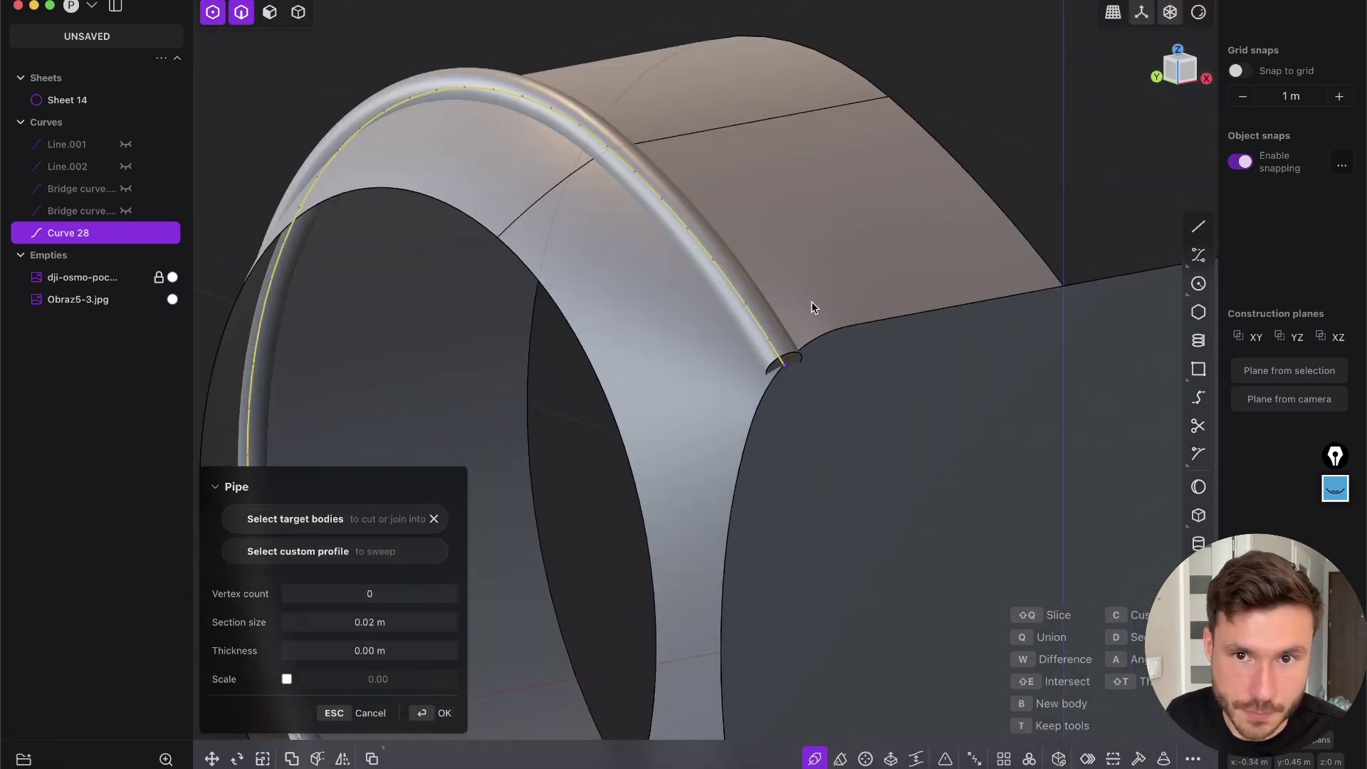
{"action": "middle_click_drag", "start_coordinate": [811, 302], "coordinate": [748, 277]}
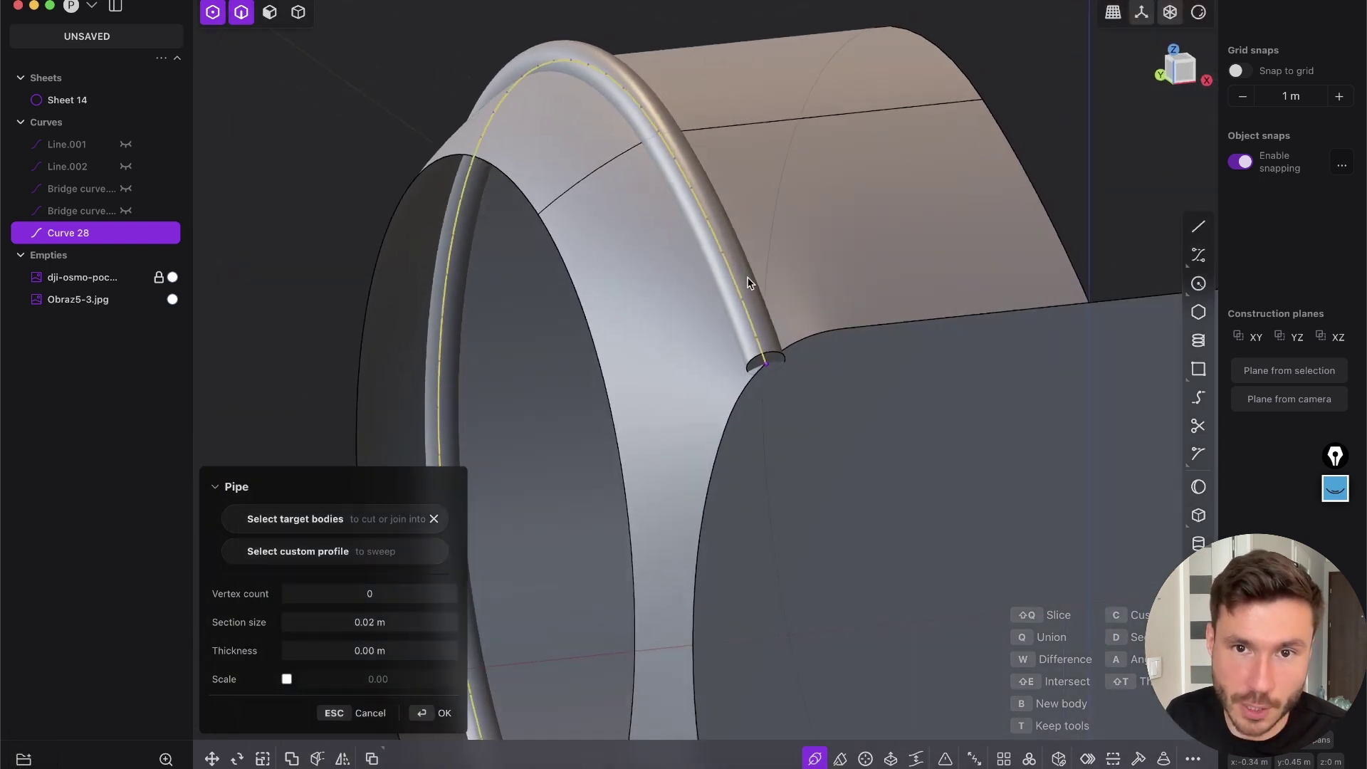
{"action": "left_click", "coordinate": [446, 713]}
{"action": "left_click", "coordinate": [57, 256]}
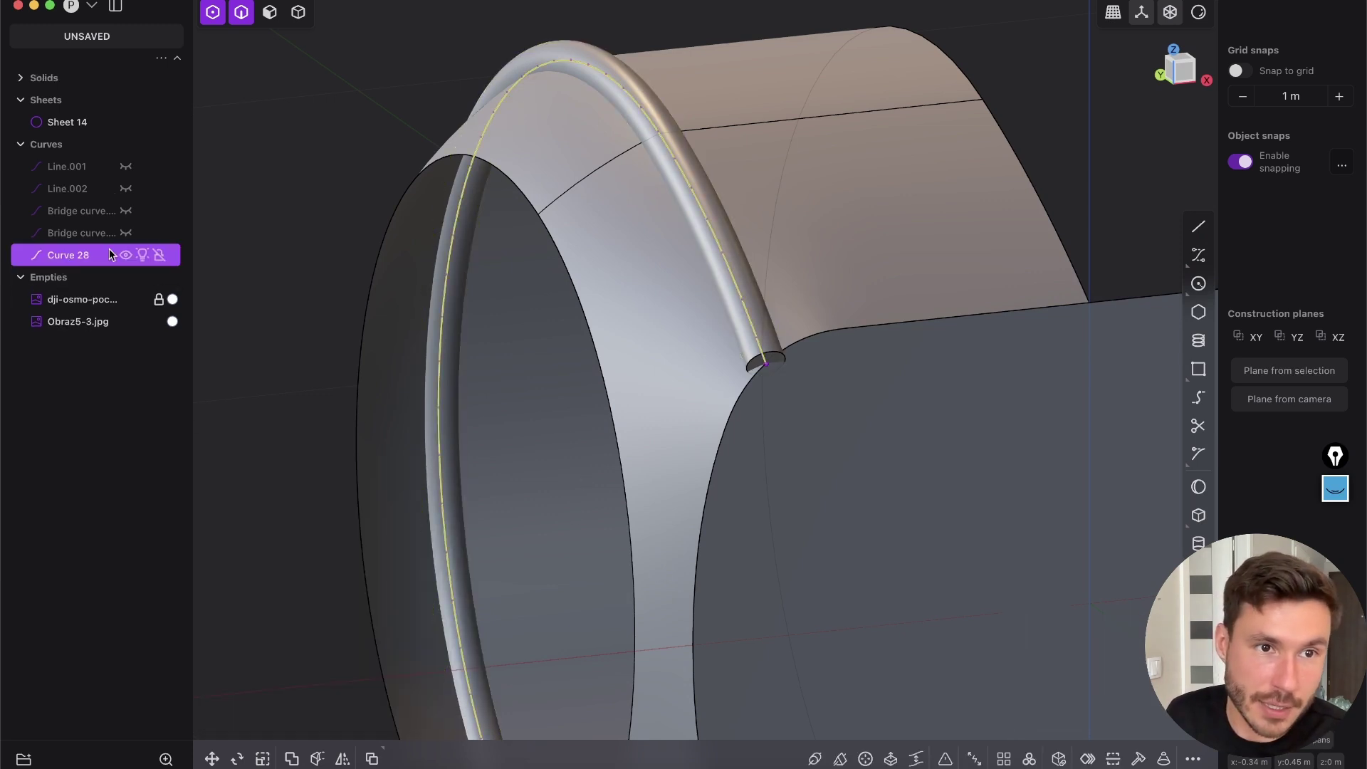
{"action": "key", "text": "x"}
Offset both end faces of the pipe outward so its ends extend past the corners of the flat side face
{"action": "scroll", "coordinate": [766, 330], "scroll_direction": "up", "scroll_amount": 3}
{"action": "middle_click_drag", "start_coordinate": [737, 428], "coordinate": [808, 388]}
{"action": "scroll", "coordinate": [818, 377], "scroll_direction": "up", "scroll_amount": 3}
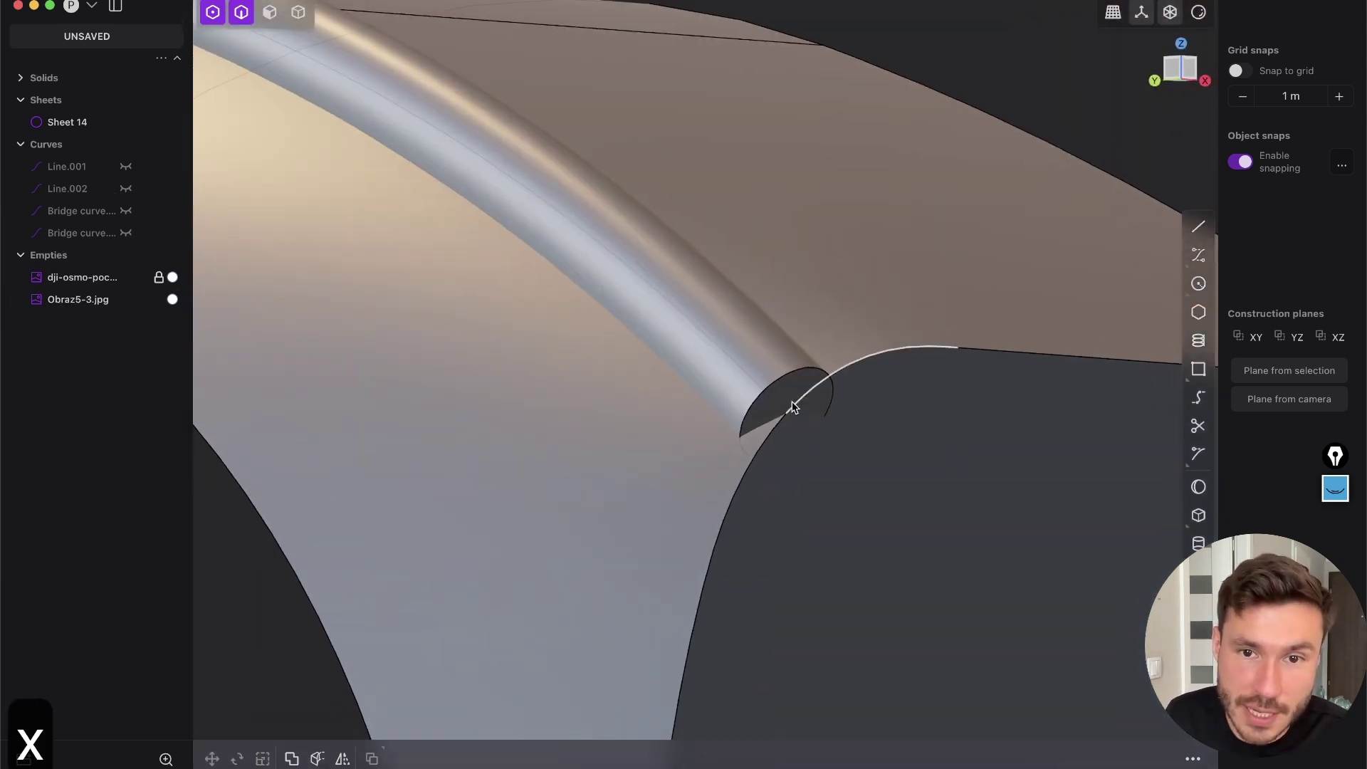
{"action": "scroll", "coordinate": [765, 413], "scroll_direction": "up", "scroll_amount": 4}
{"action": "key", "text": "3"}
{"action": "left_click", "coordinate": [752, 451]}
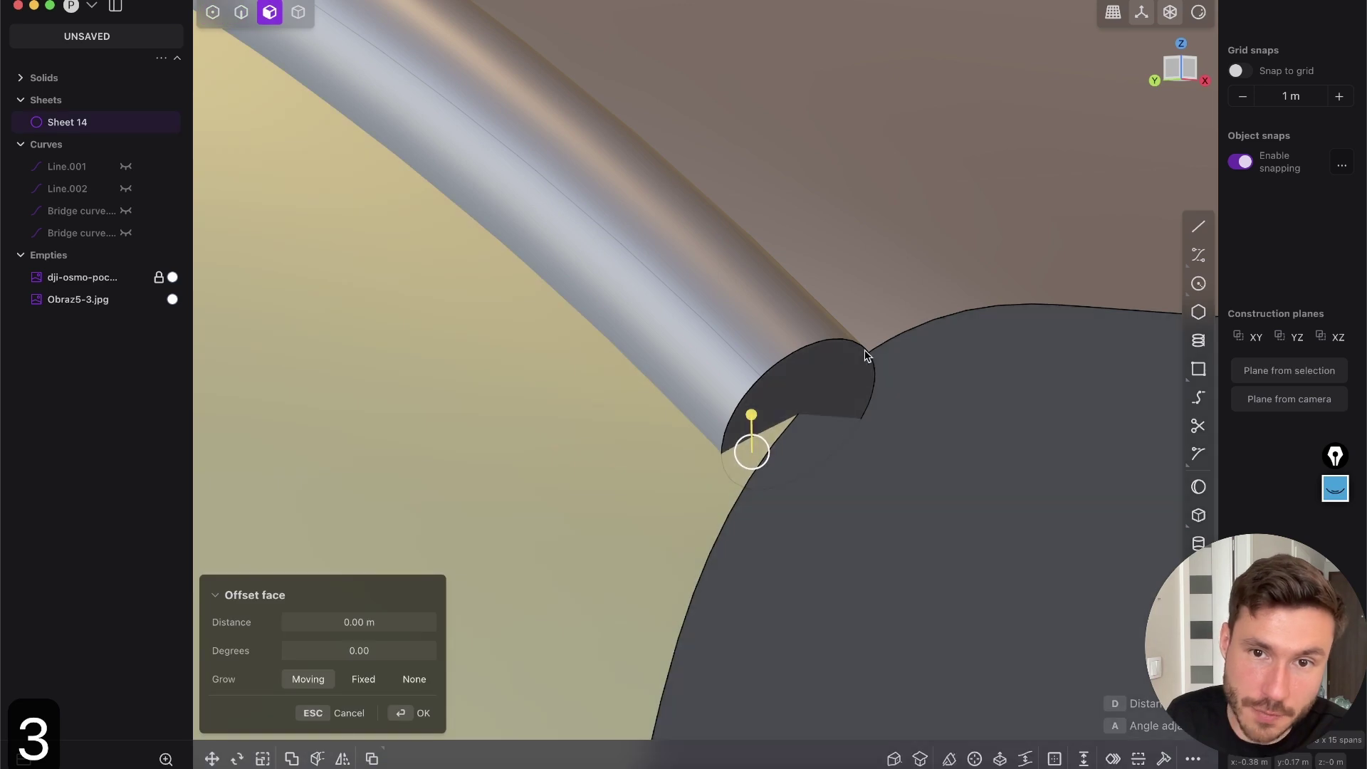
{"action": "left_click", "coordinate": [815, 362]}
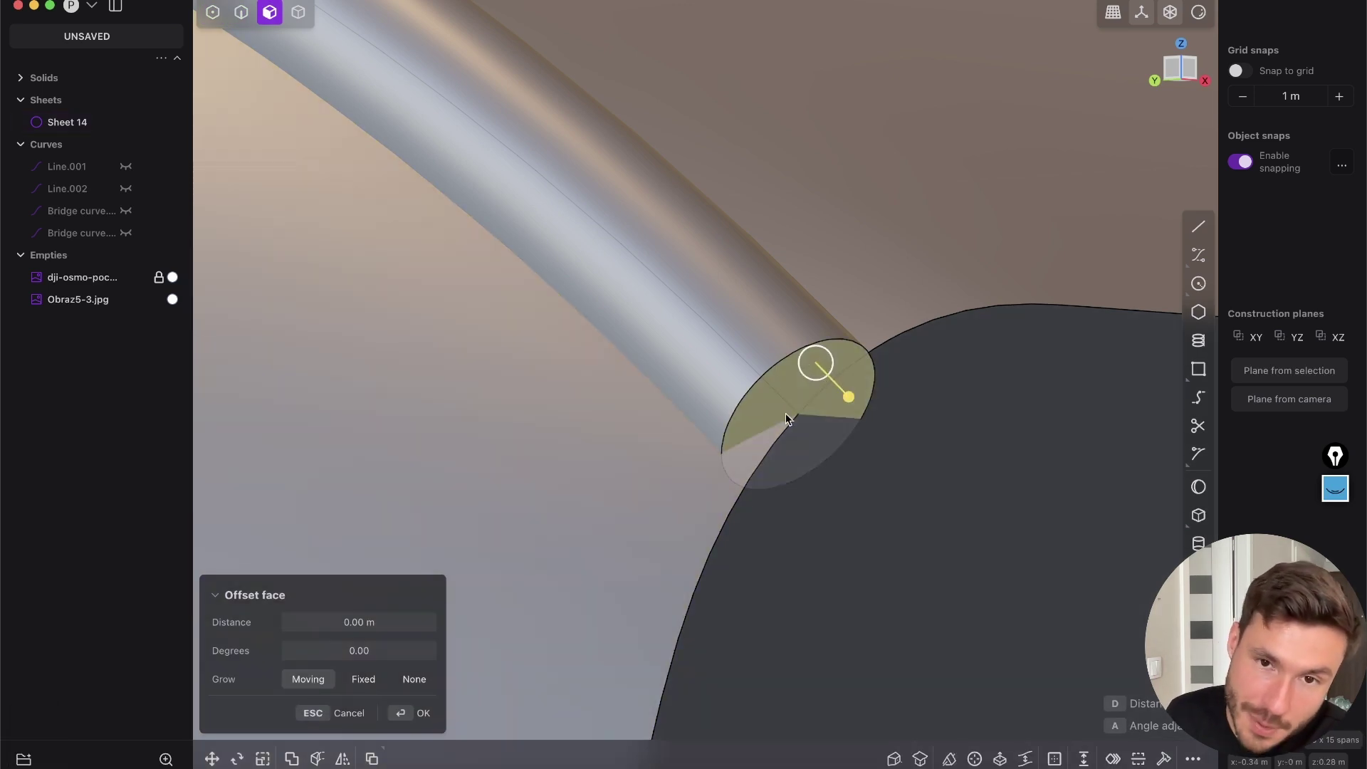
{"action": "scroll", "coordinate": [852, 177], "scroll_direction": "down", "scroll_amount": 5}
{"action": "middle_click_drag", "start_coordinate": [852, 178], "coordinate": [716, 437]}
{"action": "scroll", "coordinate": [673, 309], "scroll_direction": "down", "scroll_amount": 5}
{"action": "middle_click_drag", "start_coordinate": [794, 326], "coordinate": [766, 464], "text": "shift"}
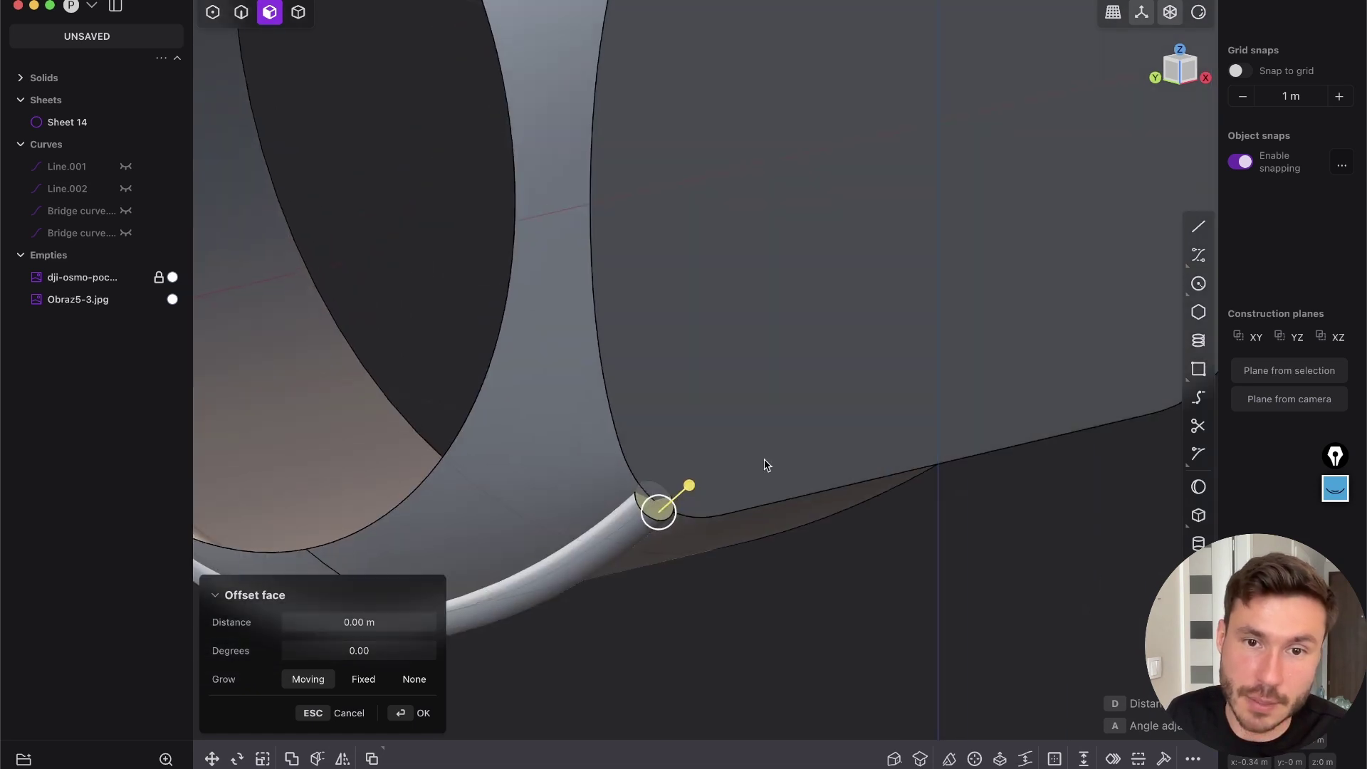
{"action": "left_click_drag", "start_coordinate": [694, 489], "coordinate": [719, 459]}
{"action": "middle_click_drag", "start_coordinate": [734, 369], "coordinate": [758, 408], "text": "shift"}
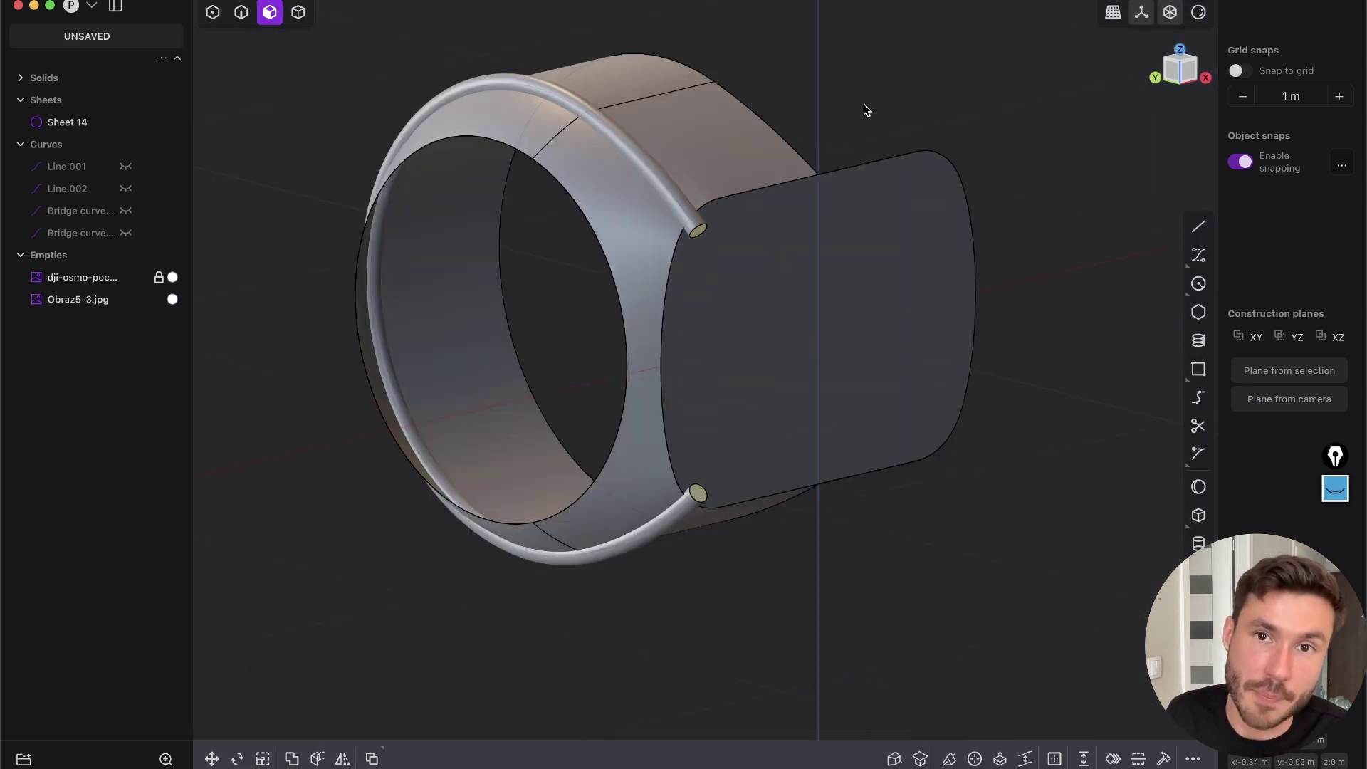
Examine how the pipe runs along the joined sheet and where its ends meet the flat side face
{"action": "key", "text": "Tab"}
{"action": "middle_click_drag", "start_coordinate": [780, 313], "coordinate": [836, 286], "text": "shift"}
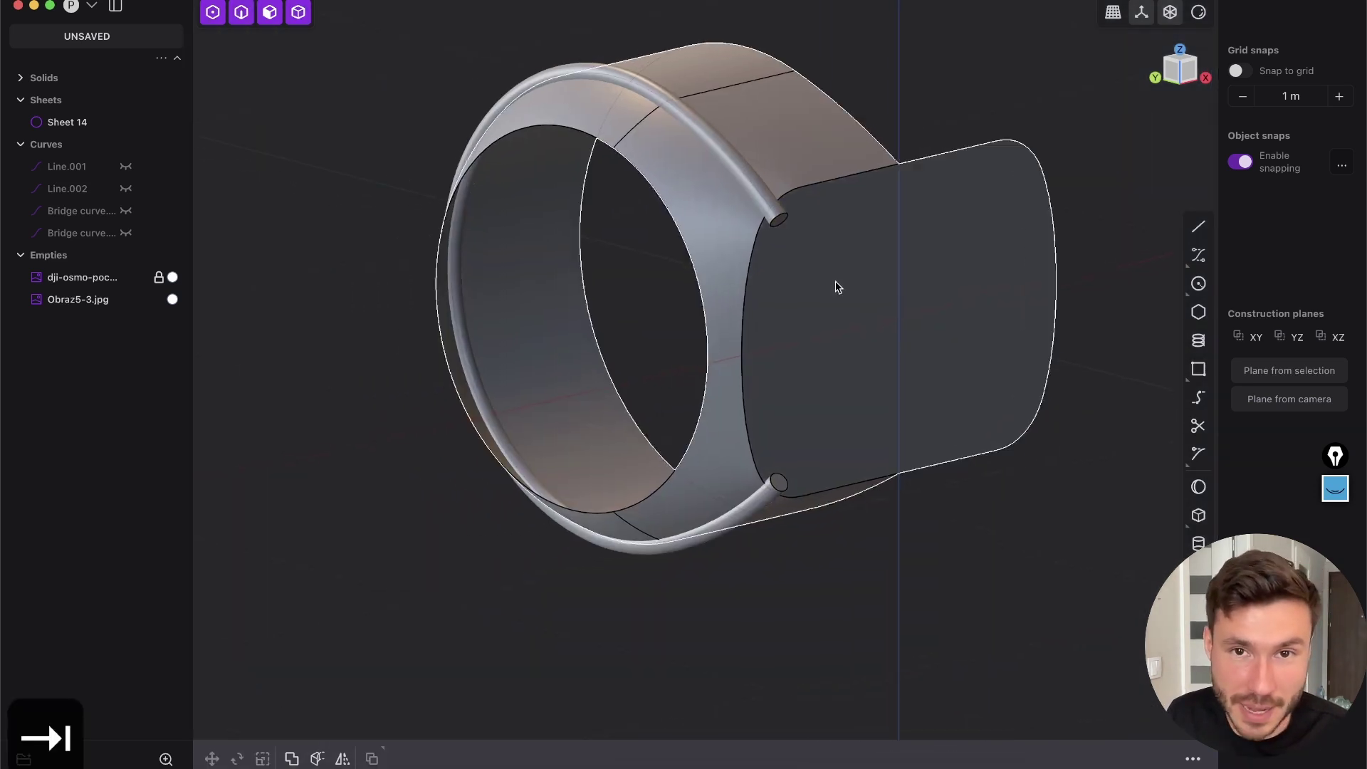
{"action": "scroll", "coordinate": [789, 150], "scroll_direction": "up", "scroll_amount": 5}
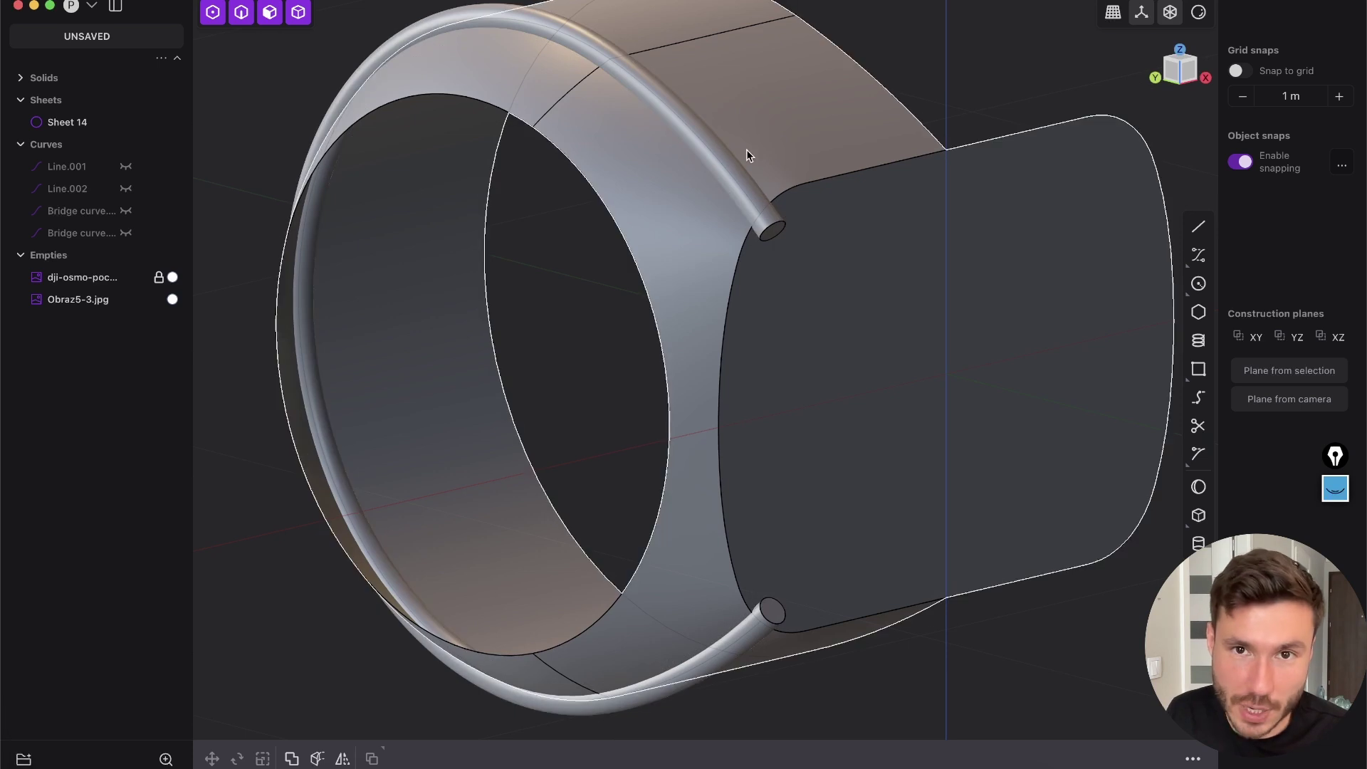
{"action": "scroll", "coordinate": [746, 162], "scroll_direction": "up", "scroll_amount": 4}
{"action": "scroll", "coordinate": [755, 161], "scroll_direction": "down", "scroll_amount": 2}
{"action": "middle_click_drag", "start_coordinate": [795, 141], "coordinate": [800, 195]}
{"action": "scroll", "coordinate": [779, 148], "scroll_direction": "down", "scroll_amount": 3}
{"action": "left_click", "coordinate": [753, 104]}
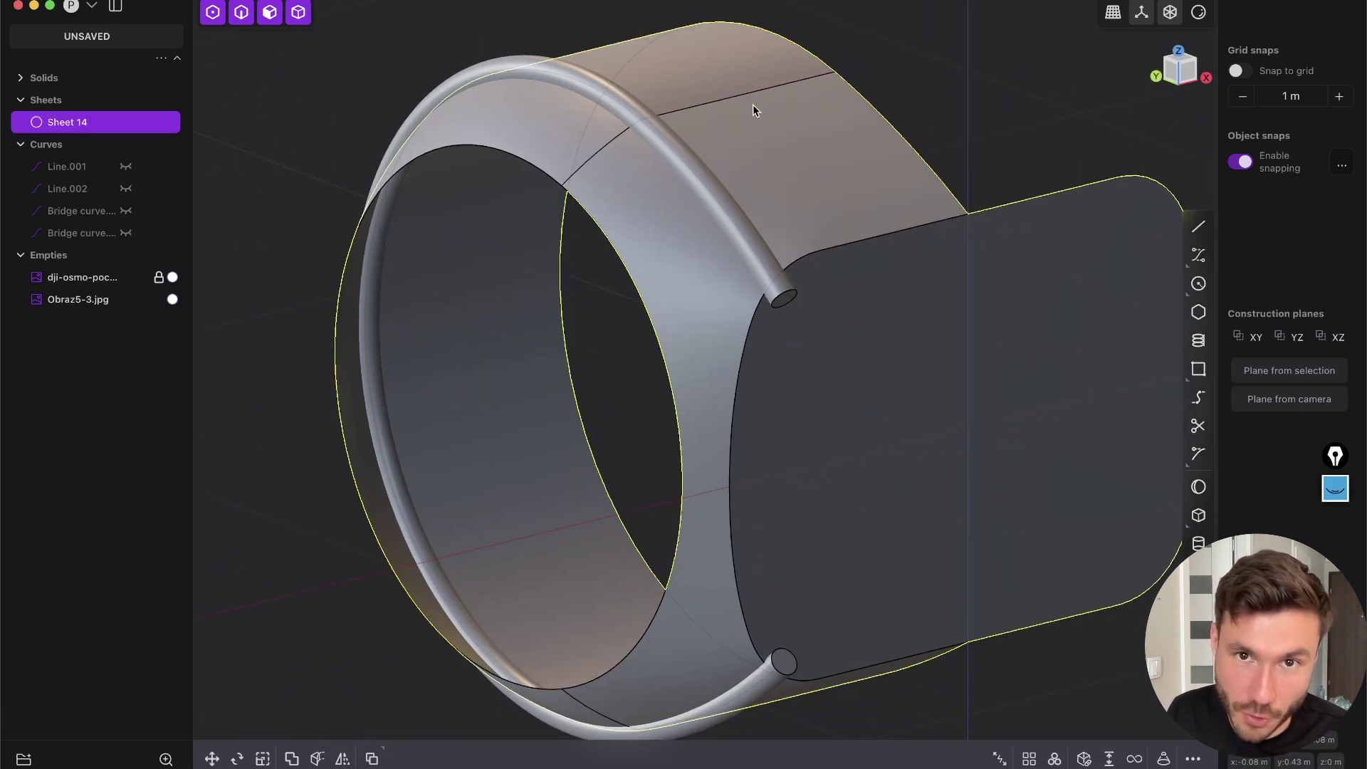
{"action": "double_click", "coordinate": [754, 104]}
{"action": "middle_click_drag", "start_coordinate": [685, 270], "coordinate": [791, 206]}
{"action": "left_click", "coordinate": [796, 533]}
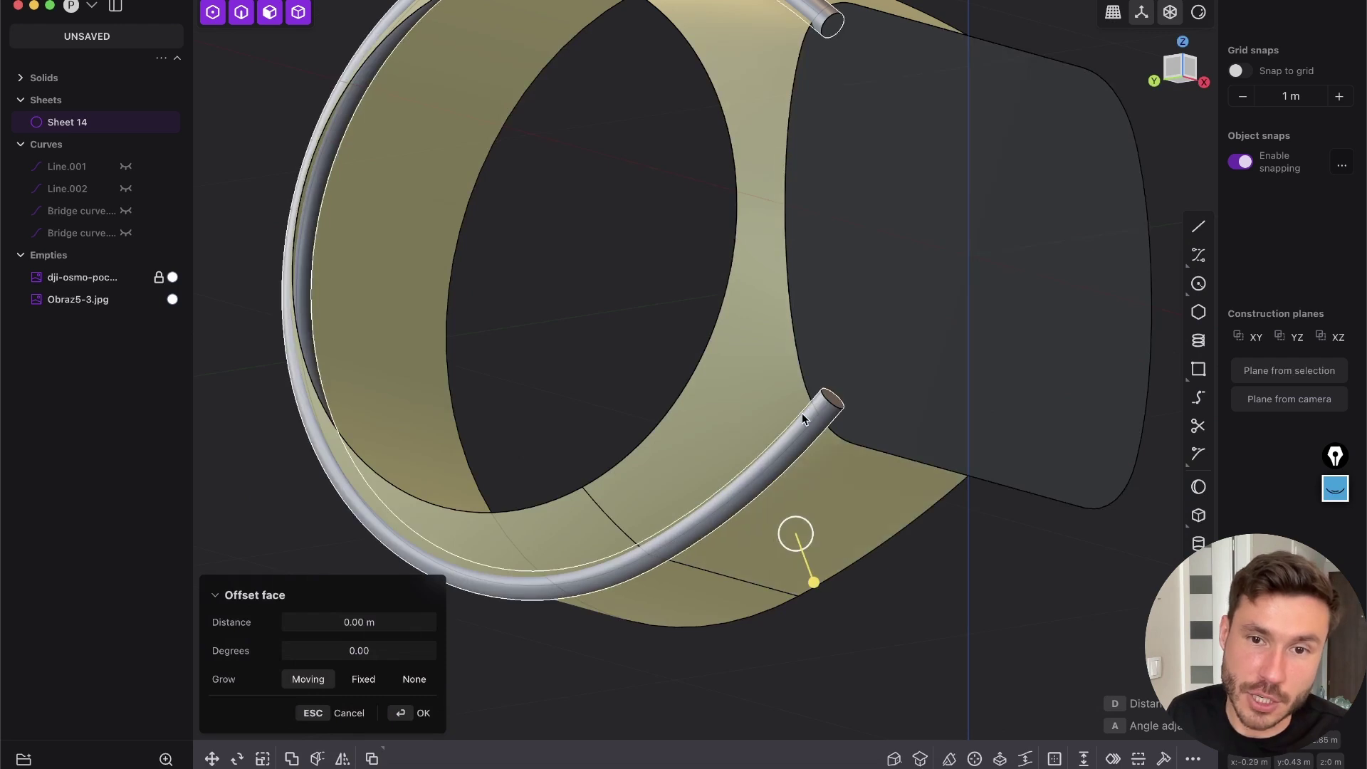
{"action": "middle_click_drag", "start_coordinate": [802, 412], "coordinate": [761, 469], "text": "shift"}
{"action": "middle_click_drag", "start_coordinate": [700, 186], "coordinate": [681, 301], "text": "shift"}
{"action": "scroll", "coordinate": [681, 301], "scroll_direction": "up", "scroll_amount": 3}
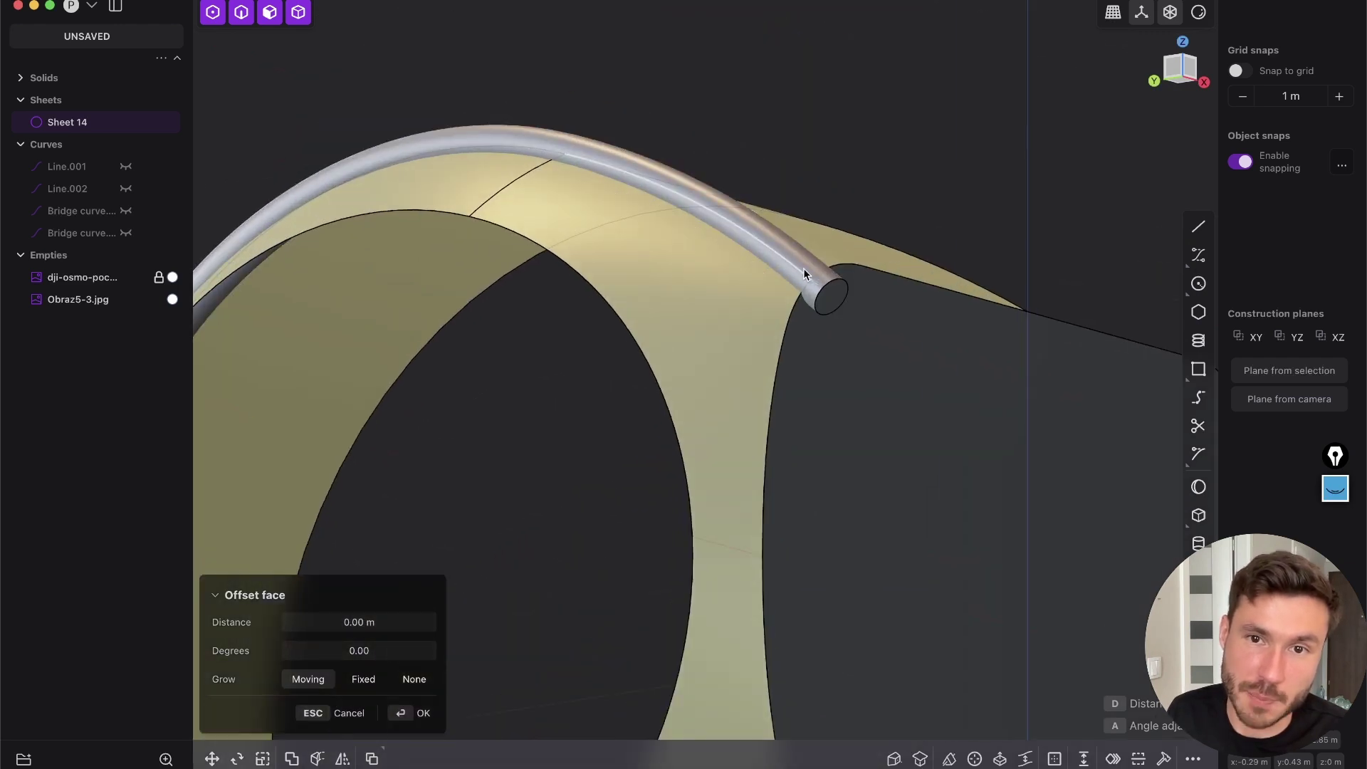
{"action": "middle_click_drag", "start_coordinate": [781, 240], "coordinate": [763, 329]}
{"action": "scroll", "coordinate": [763, 329], "scroll_direction": "down", "scroll_amount": 3}
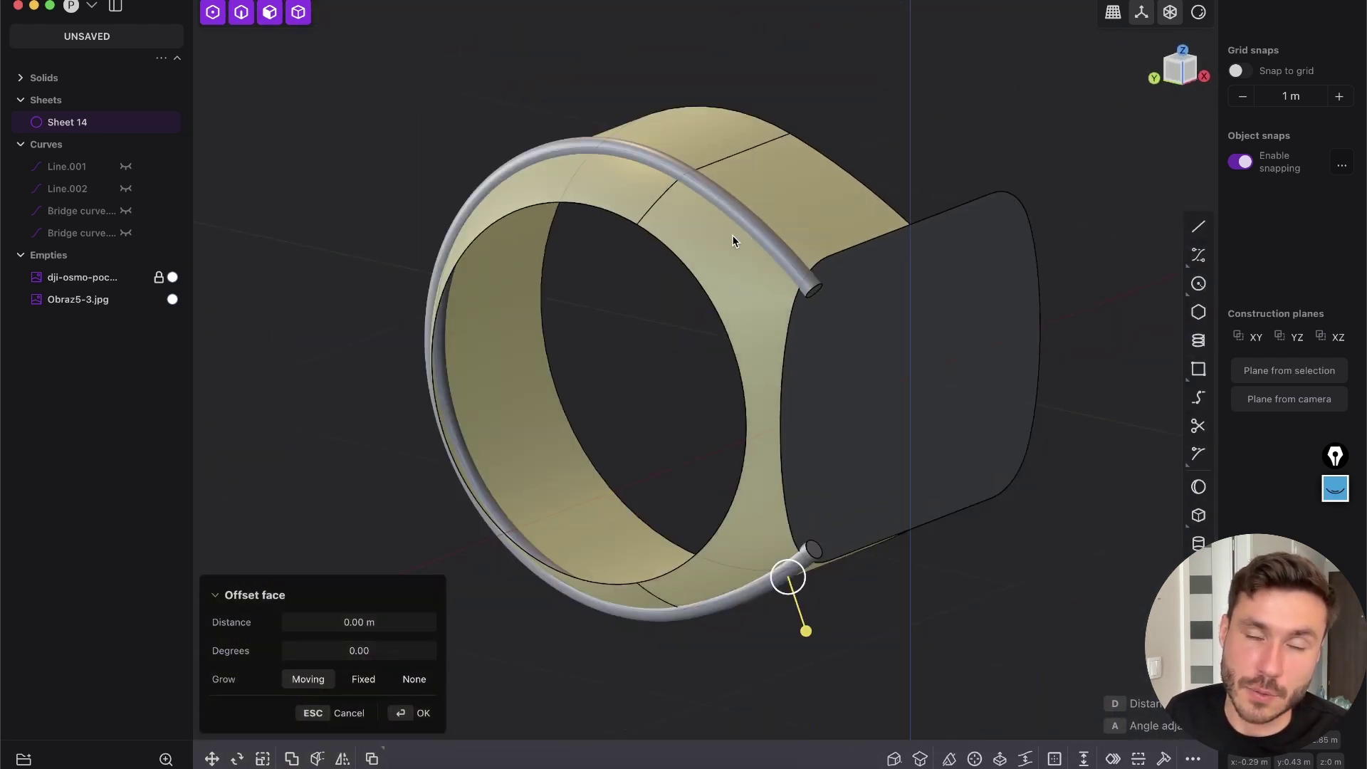
{"action": "scroll", "coordinate": [783, 373], "scroll_direction": "up", "scroll_amount": 4}
{"action": "key", "text": "Tab"}
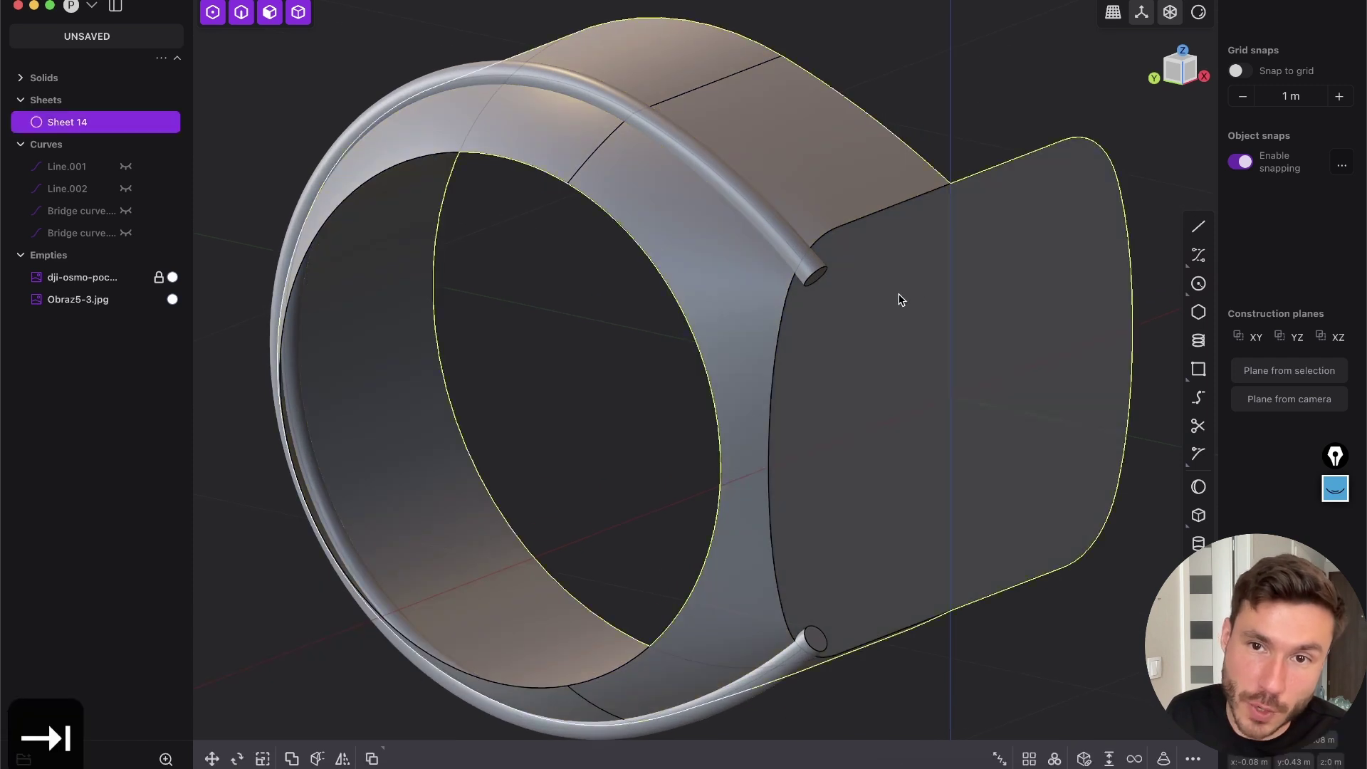
Unjoin the flat side face from the main sheet so it becomes a separate sheet
{"action": "key", "text": "3"}
{"action": "left_click", "coordinate": [892, 287]}
{"action": "left_click", "coordinate": [933, 75]}
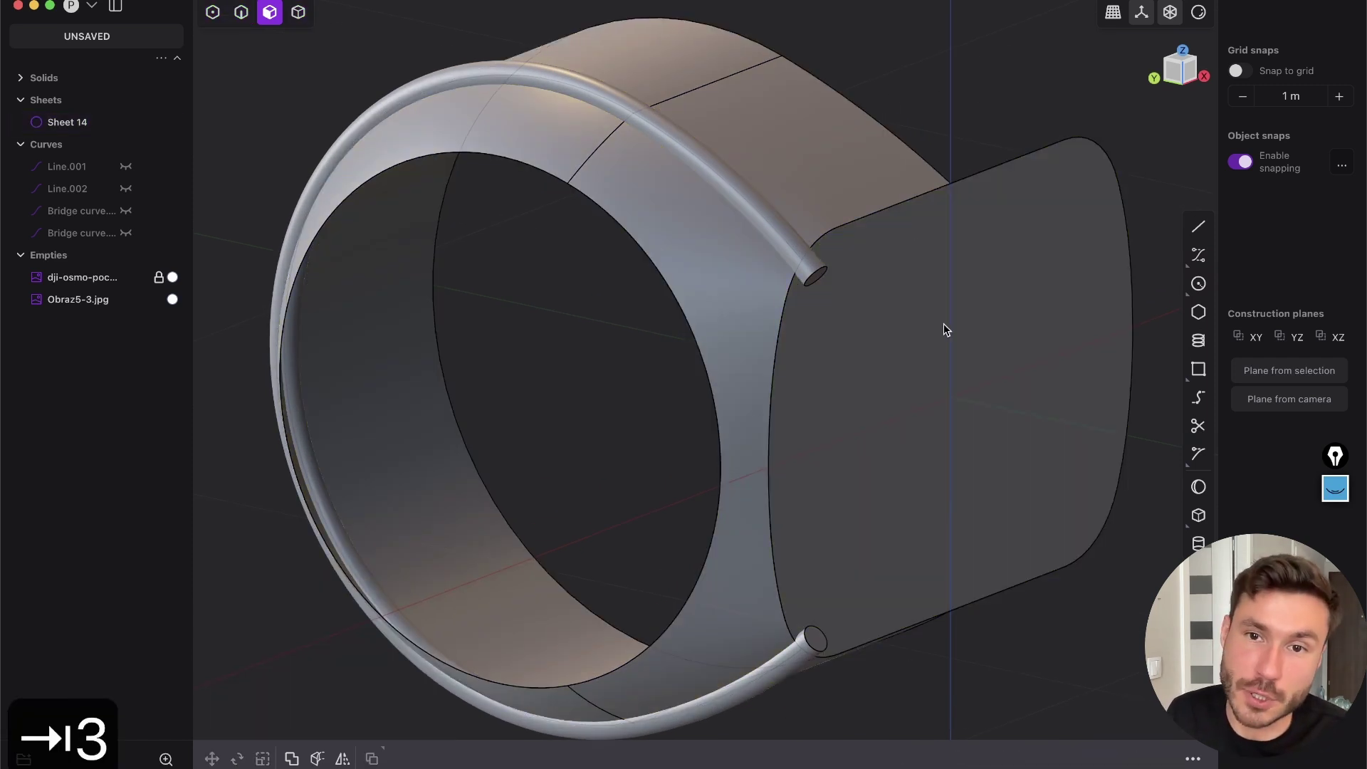
{"action": "left_click", "coordinate": [946, 329]}
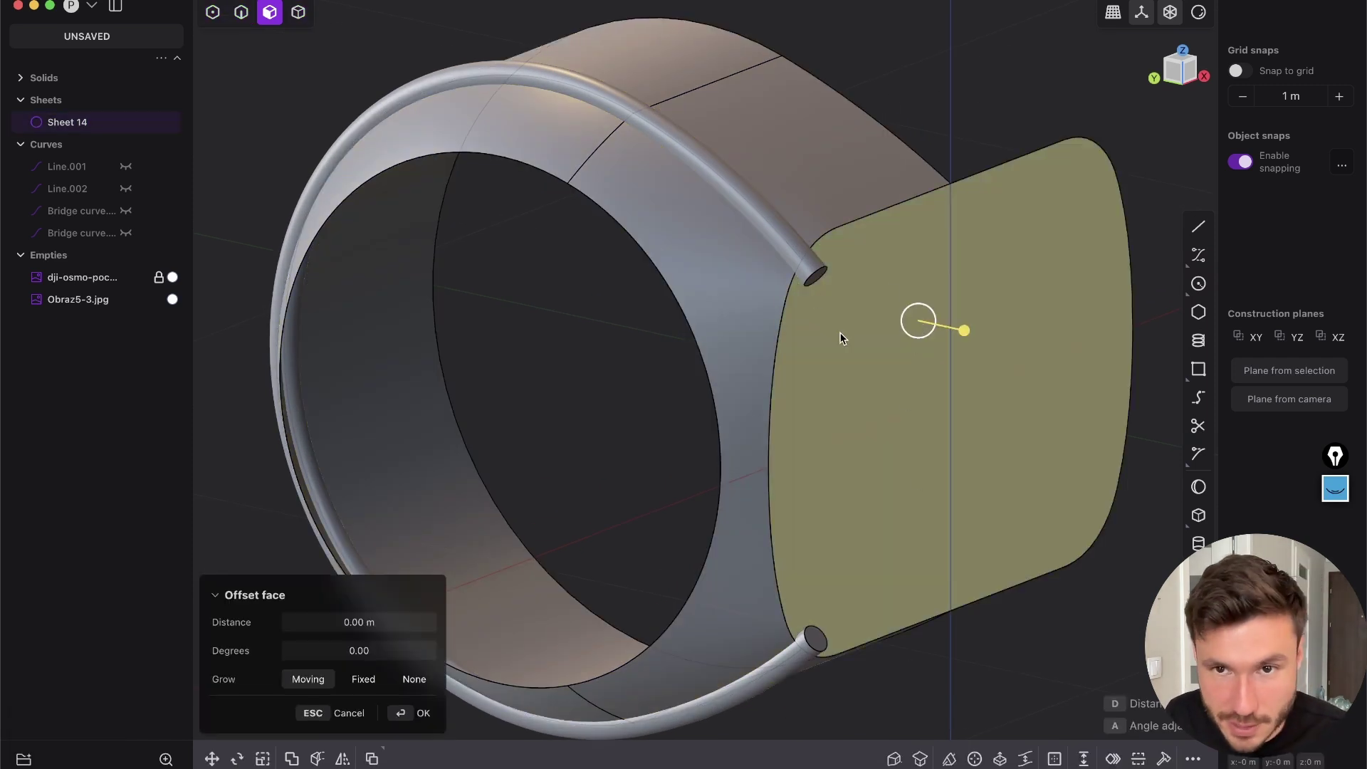
{"action": "key", "text": "alt+j"}
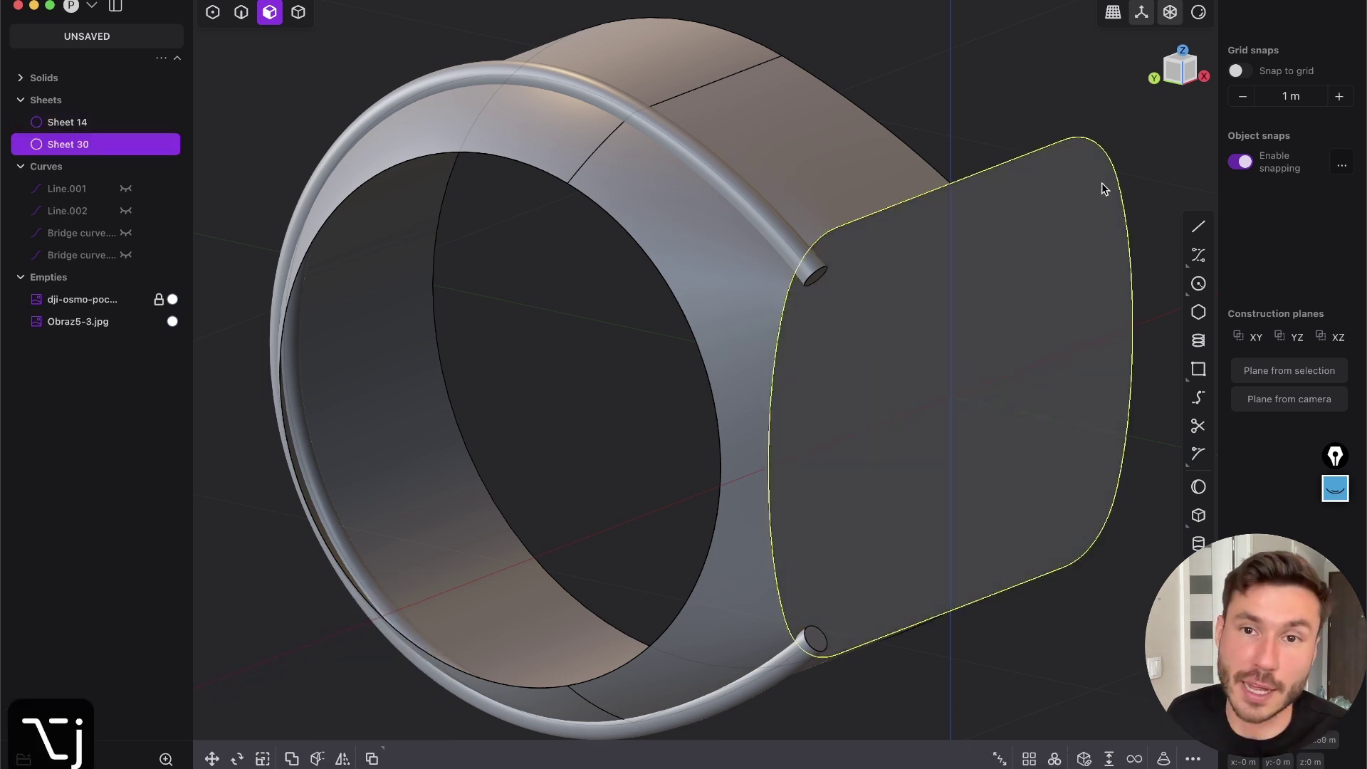
{"action": "key", "text": "Tab"}
{"action": "left_click", "coordinate": [870, 116]}
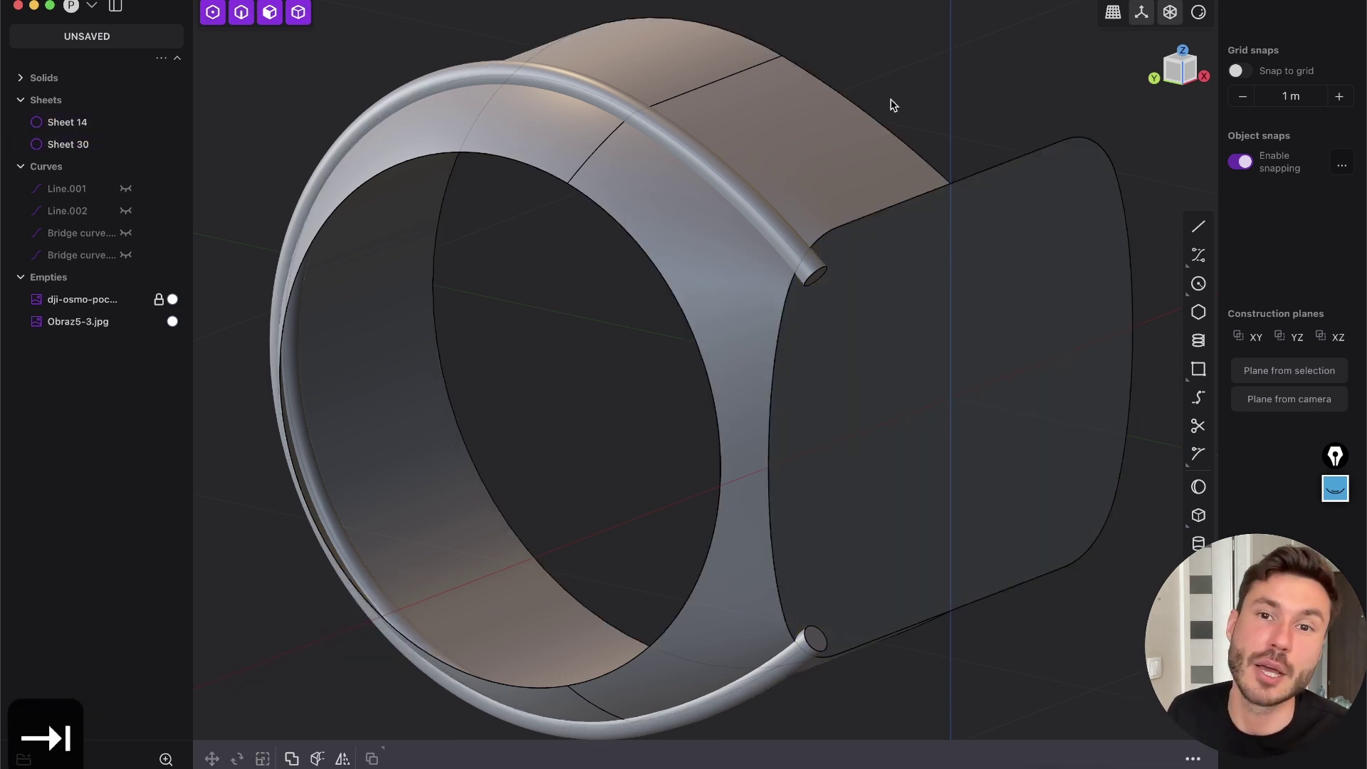
Cut the main sheet with the pipe using a Boolean difference, leaving the flat side sheet out of the operation
{"action": "left_click", "coordinate": [817, 325]}
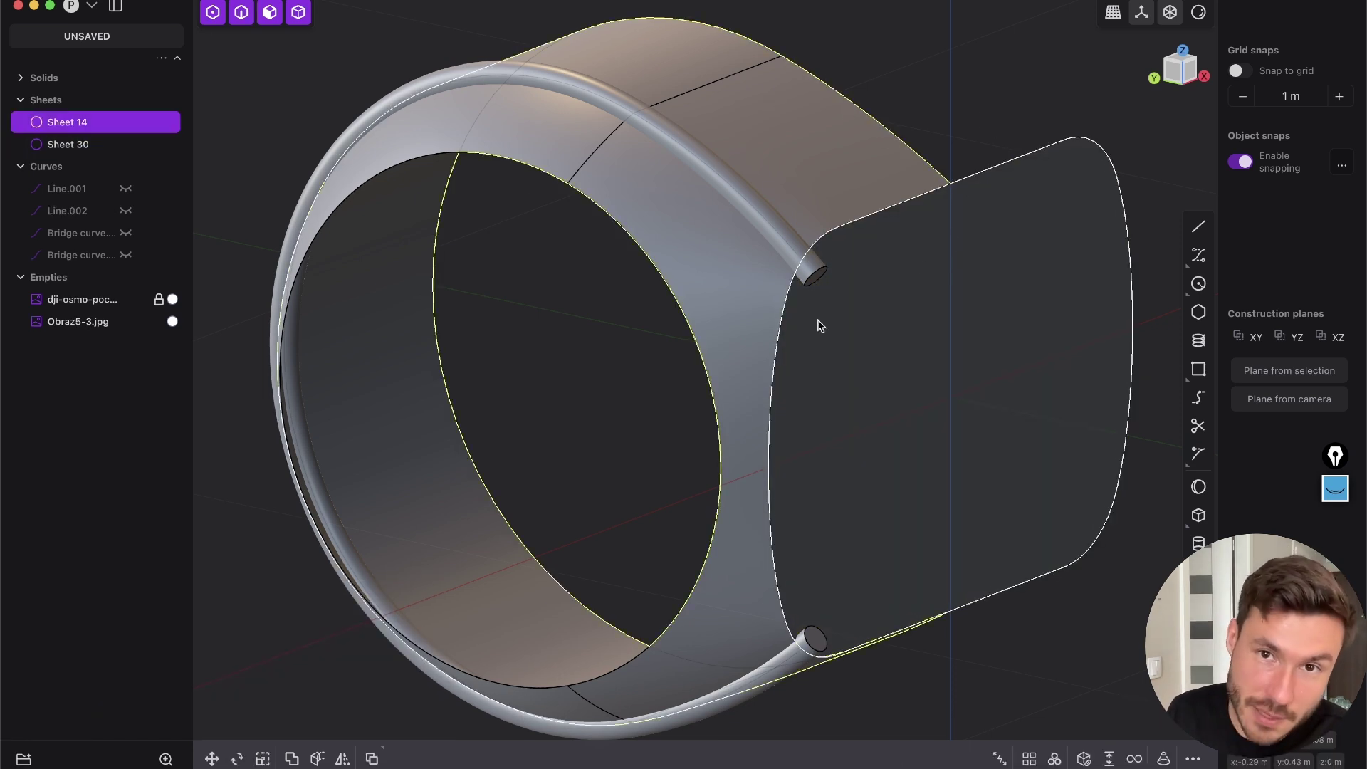
{"action": "left_click", "coordinate": [819, 279], "text": "shift"}
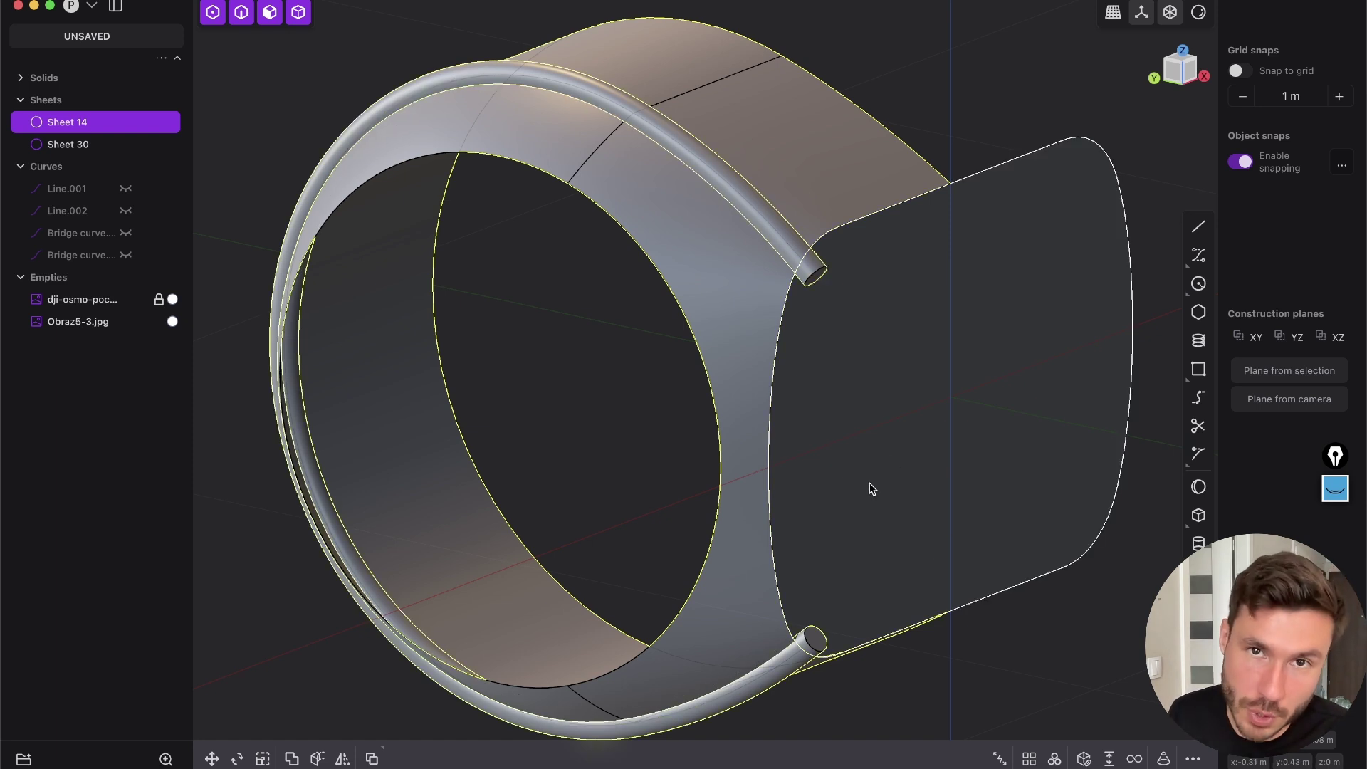
{"action": "key", "text": "q"}
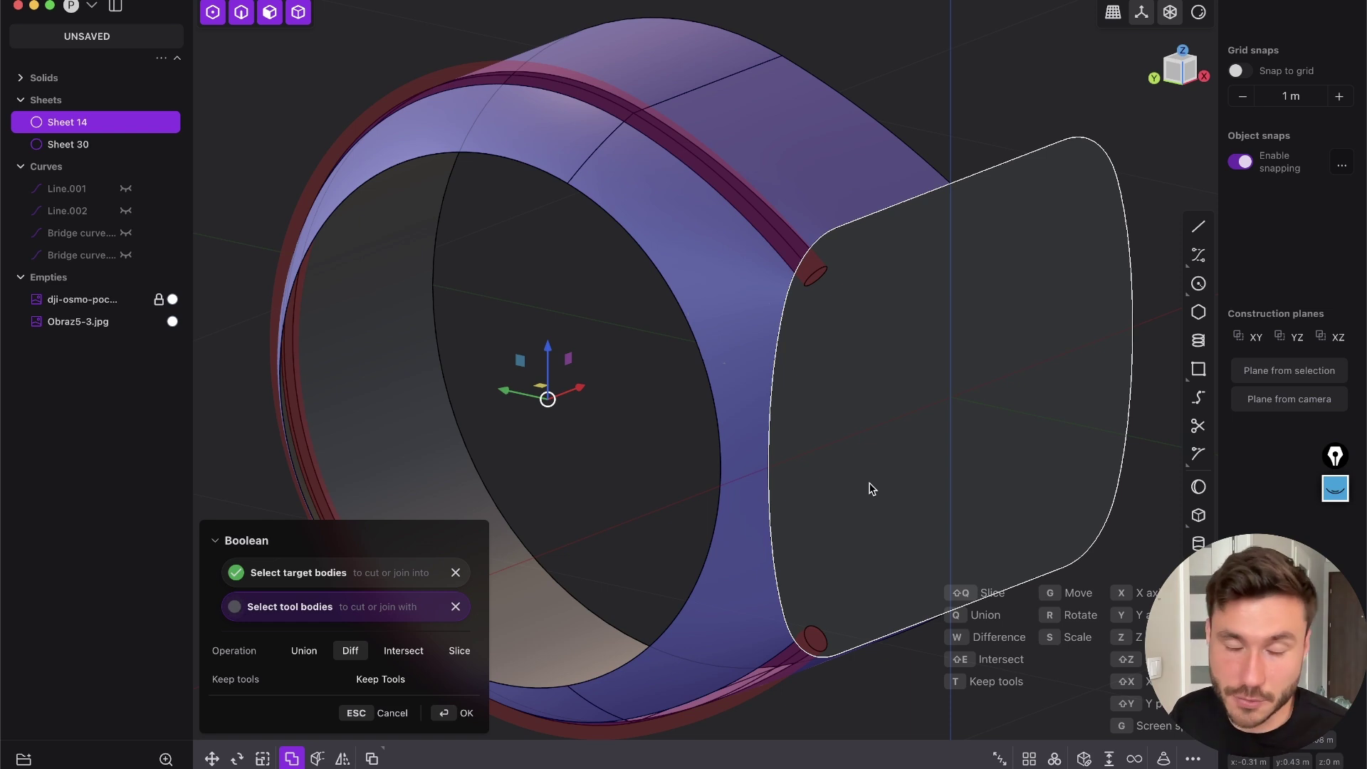
{"action": "left_click", "coordinate": [464, 714]}
Join all the separate sheets, including the detached flat side face, back into one sheet
{"action": "key", "text": "4"}
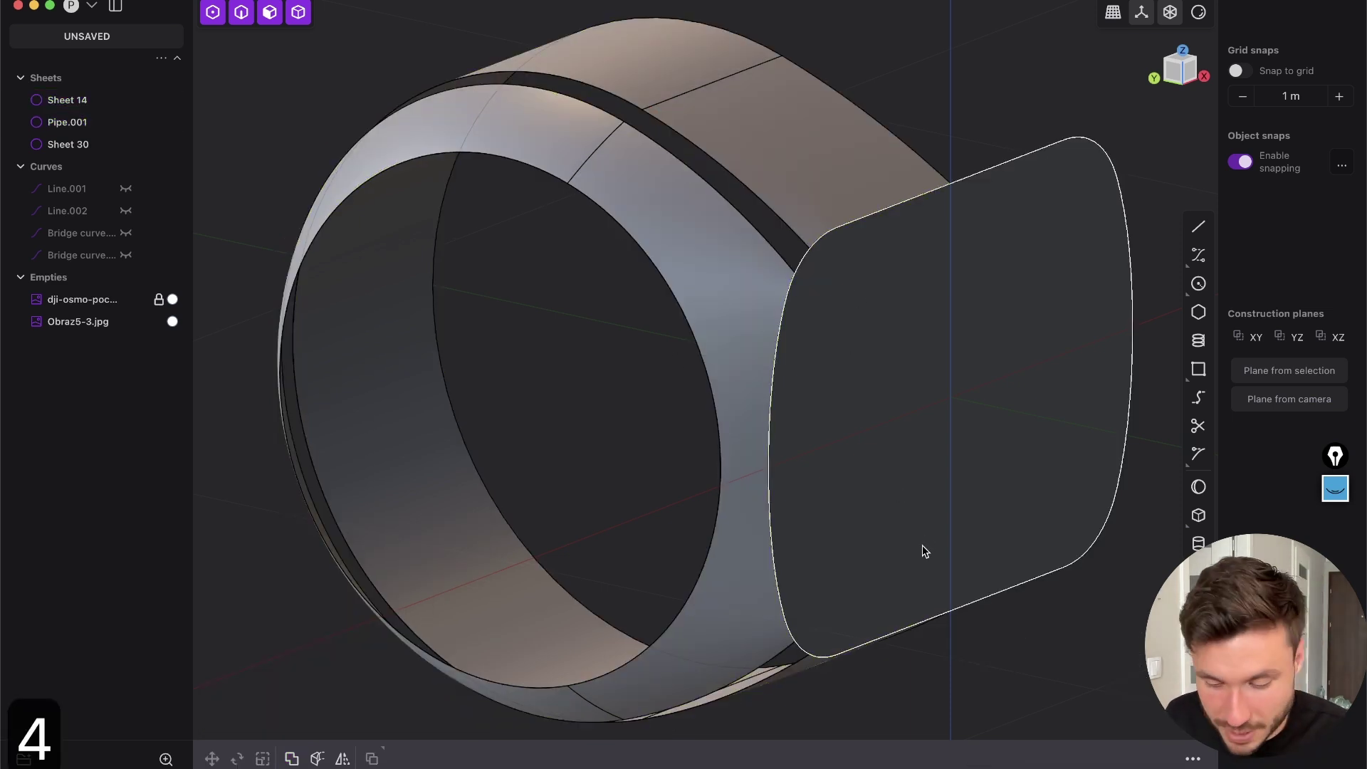
{"action": "left_click_drag", "start_coordinate": [995, 671], "coordinate": [824, 451]}
{"action": "key", "text": "j"}
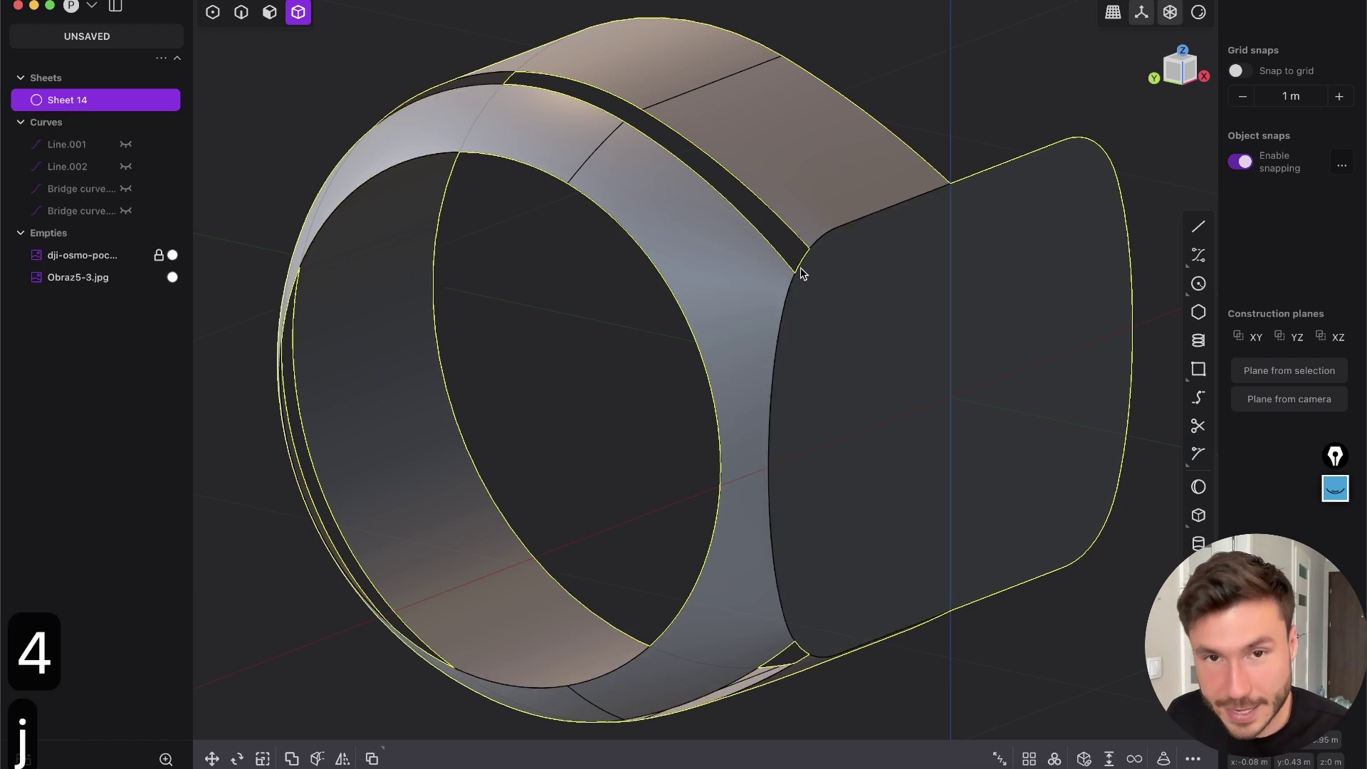
Loft between the two long edges of the rear gap left by the pipe cut, with G2 continuity on both sides
{"action": "middle_click_drag", "start_coordinate": [802, 266], "coordinate": [567, 257]}
{"action": "key", "text": "2"}
{"action": "left_click", "coordinate": [421, 239]}
{"action": "left_click", "coordinate": [439, 197]}
{"action": "key", "text": "l"}
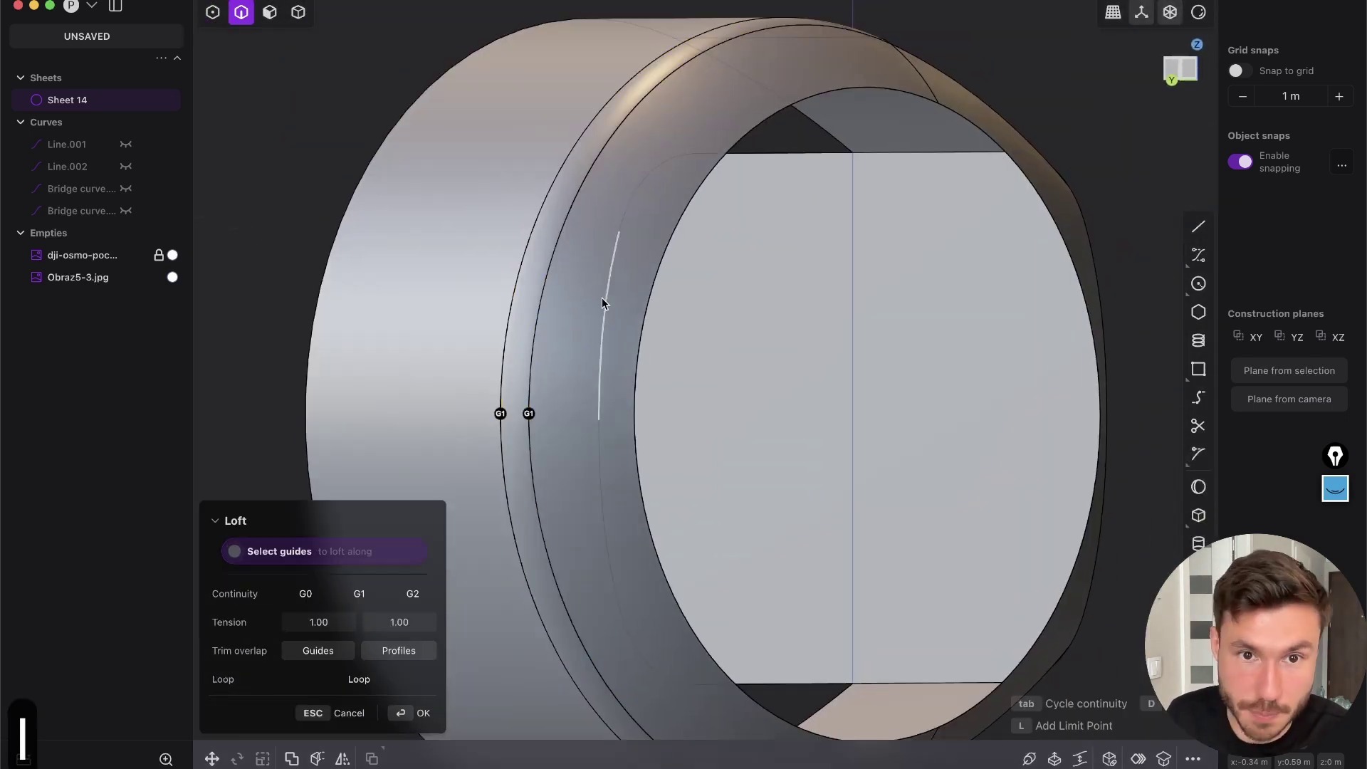
{"action": "key", "text": "Tab"}
{"action": "middle_click_drag", "start_coordinate": [589, 341], "coordinate": [553, 406]}
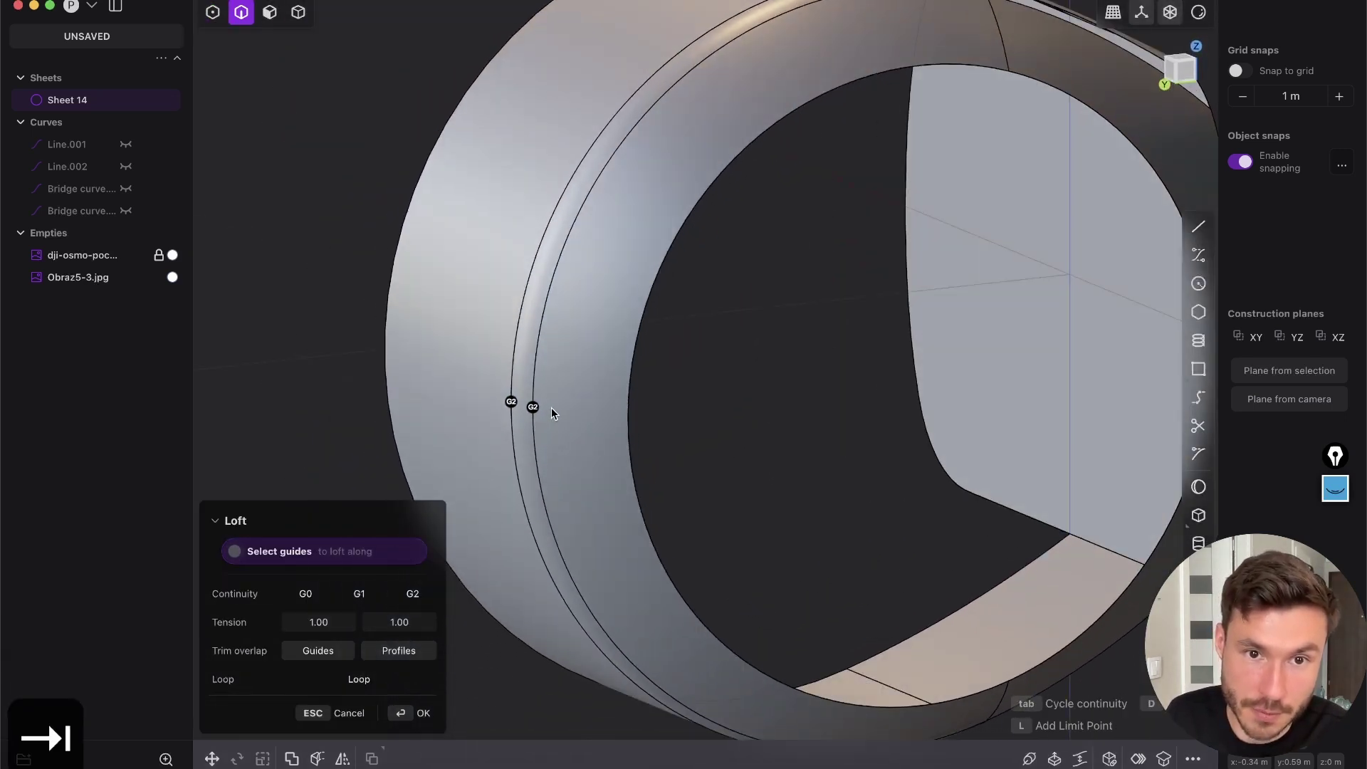
{"action": "key", "text": "Return"}
Hide the edge lines and check the shading of the lofted transition from several angles
{"action": "middle_click_drag", "start_coordinate": [592, 293], "coordinate": [732, 272]}
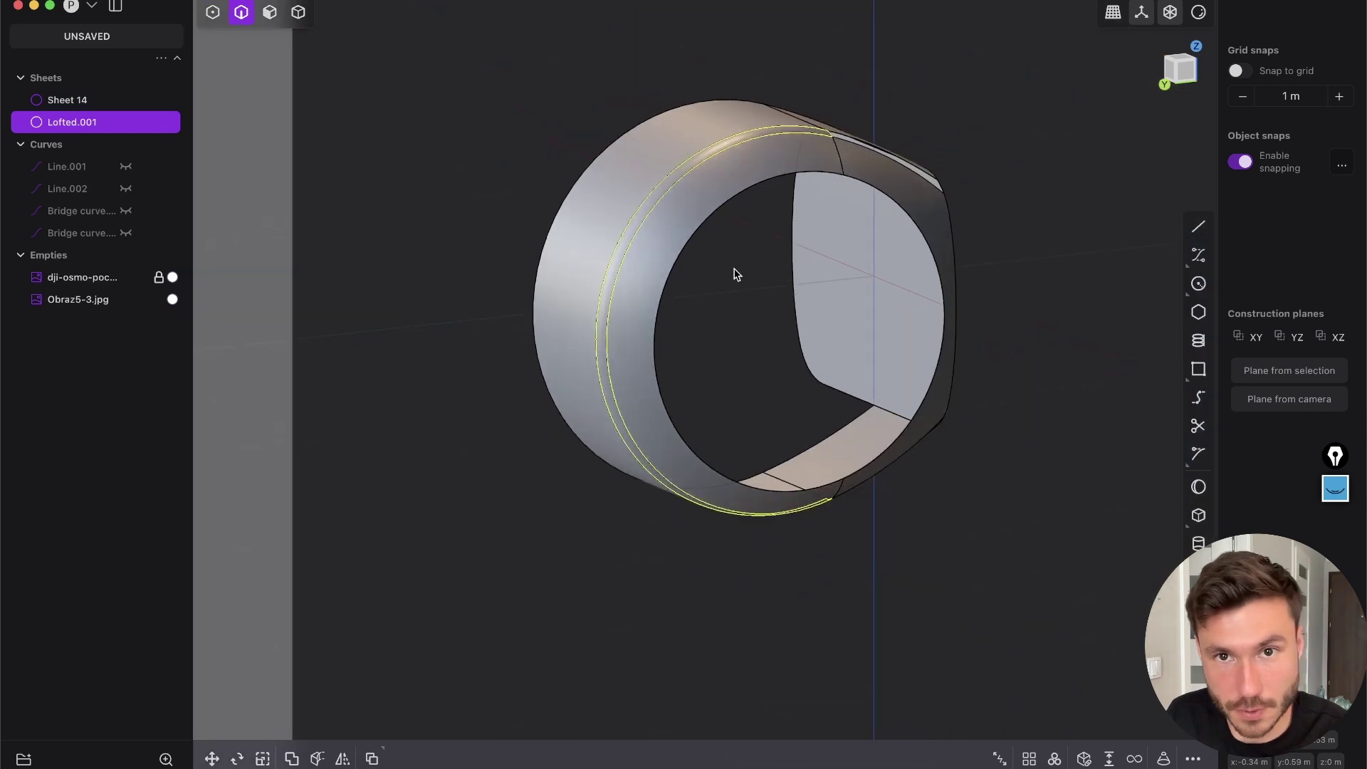
{"action": "key", "text": "shift+e"}
{"action": "left_click", "coordinate": [678, 219]}
{"action": "middle_click_drag", "start_coordinate": [678, 219], "coordinate": [626, 361]}
{"action": "key", "text": "shift+e"}
{"action": "scroll", "coordinate": [627, 361], "scroll_direction": "up", "scroll_amount": 5}
{"action": "scroll", "coordinate": [738, 306], "scroll_direction": "down", "scroll_amount": 4}
{"action": "middle_click_drag", "start_coordinate": [738, 306], "coordinate": [703, 187], "text": "shift"}
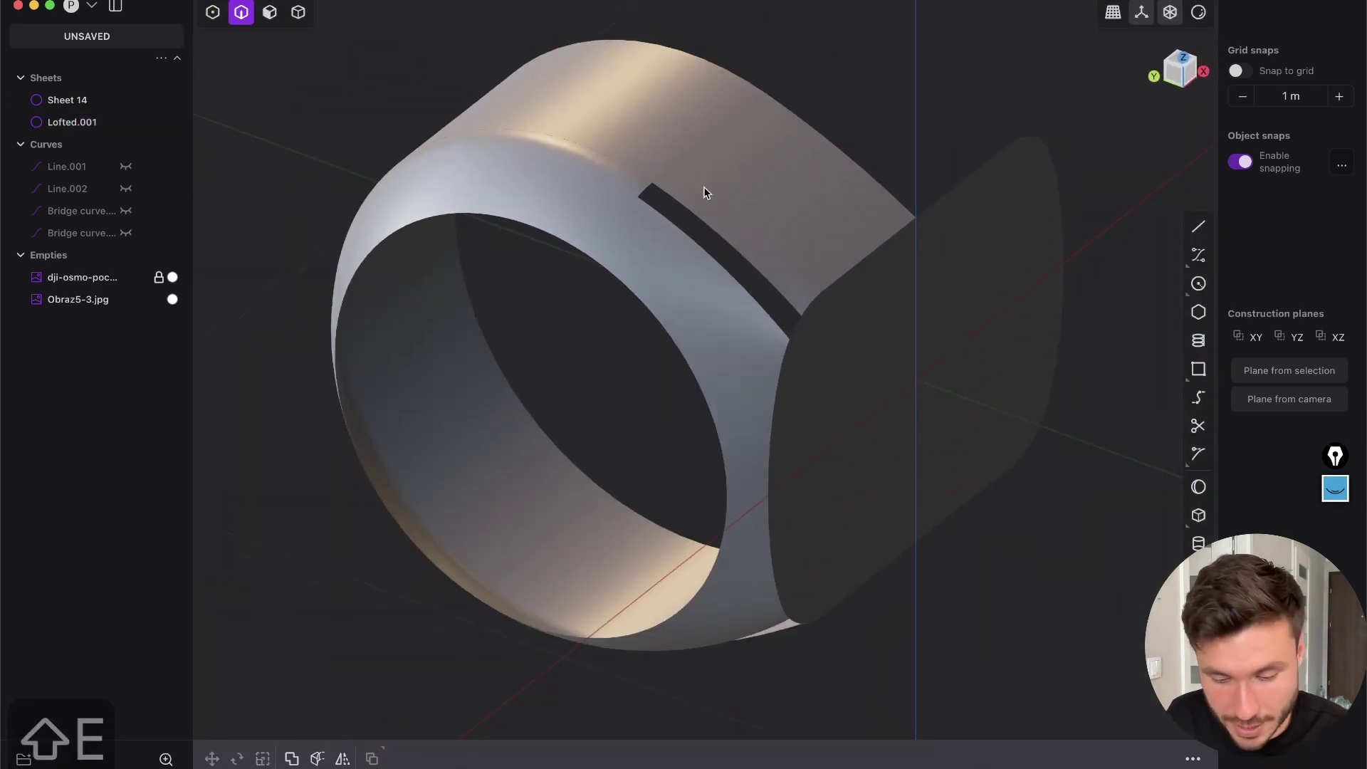
Join the lofted strip with the main sheet
{"action": "key", "text": "4"}
{"action": "left_click_drag", "start_coordinate": [1014, 595], "coordinate": [663, 252]}
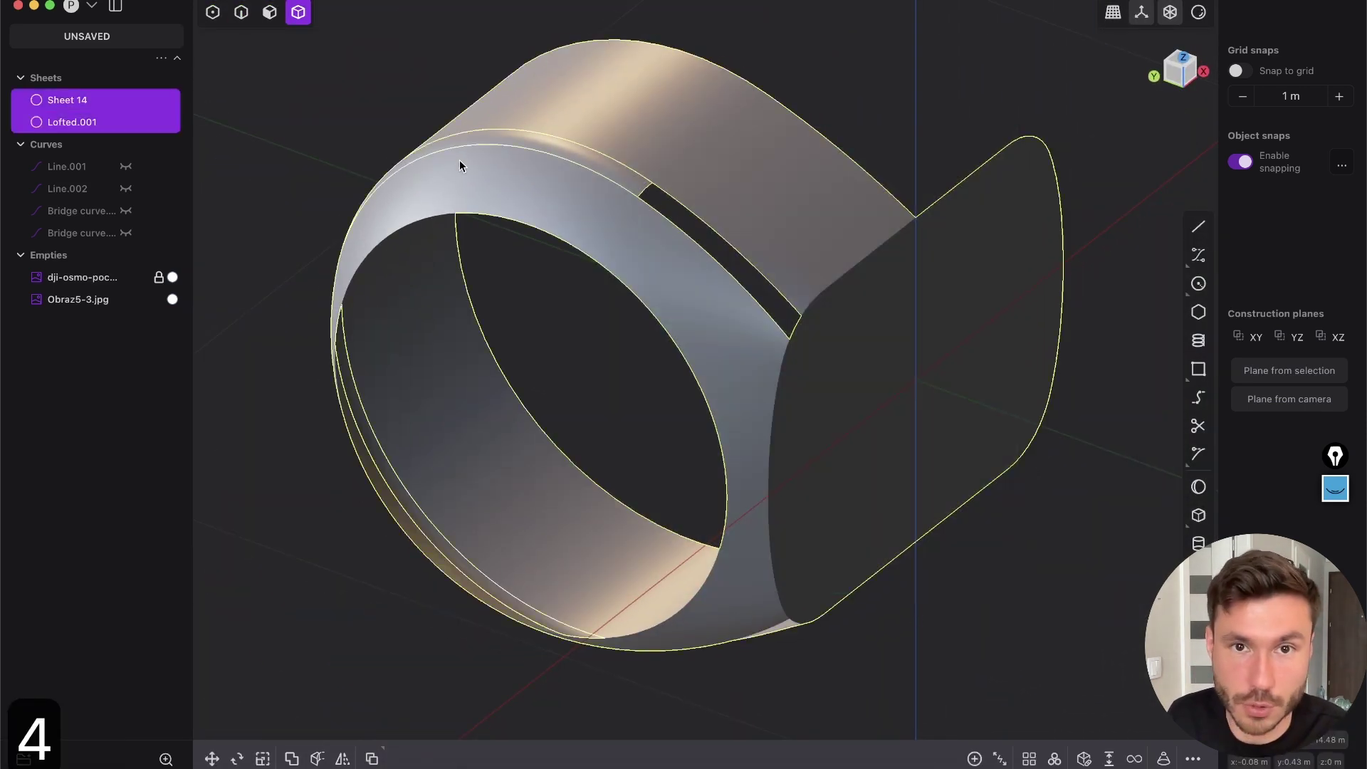
{"action": "key", "text": "j"}
{"action": "left_click", "coordinate": [904, 100]}
Patch the remaining narrow hole beside the flat face's upper corner, with G2 continuity along both long edges
{"action": "scroll", "coordinate": [703, 250], "scroll_direction": "up", "scroll_amount": 5}
{"action": "middle_click_drag", "start_coordinate": [704, 250], "coordinate": [667, 167]}
{"action": "scroll", "coordinate": [716, 257], "scroll_direction": "up", "scroll_amount": 3}
{"action": "scroll", "coordinate": [717, 259], "scroll_direction": "up", "scroll_amount": 3}
{"action": "key", "text": "2"}
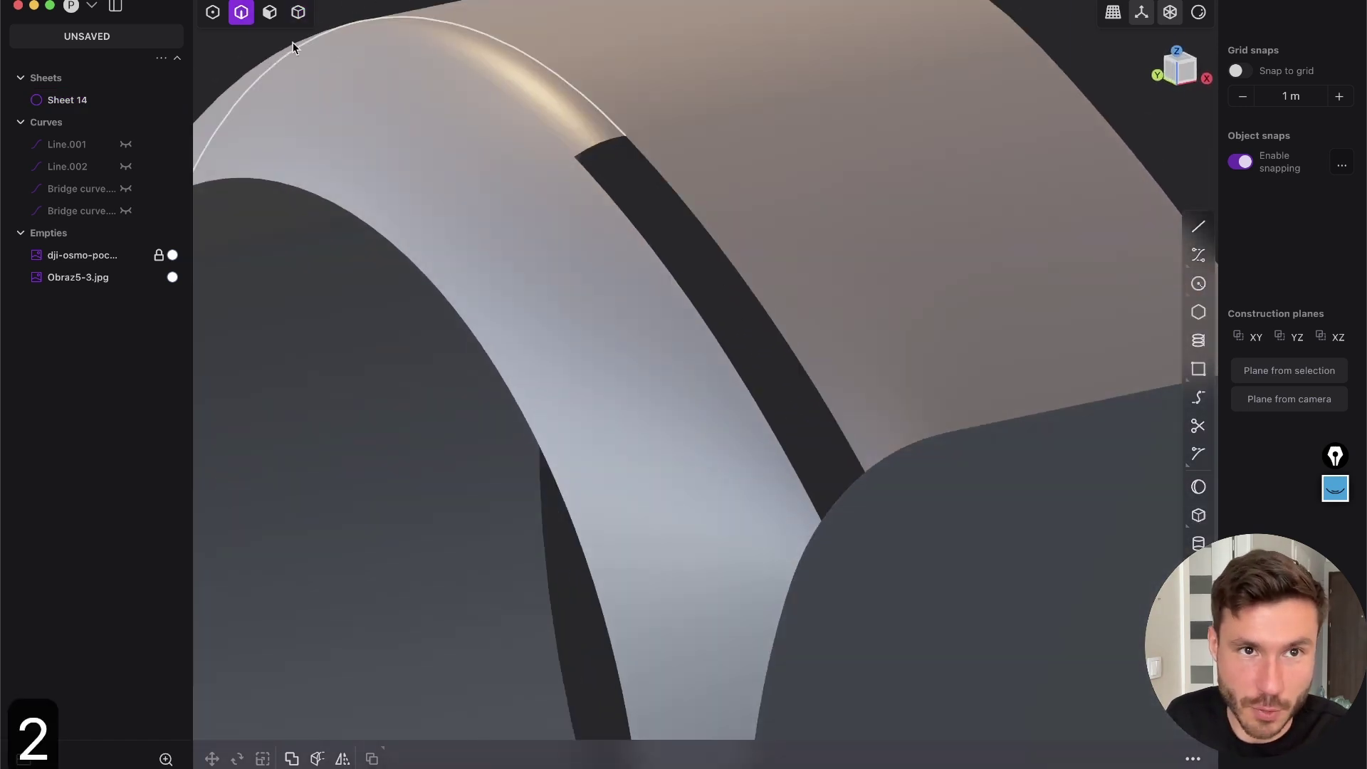
{"action": "key", "text": "e"}
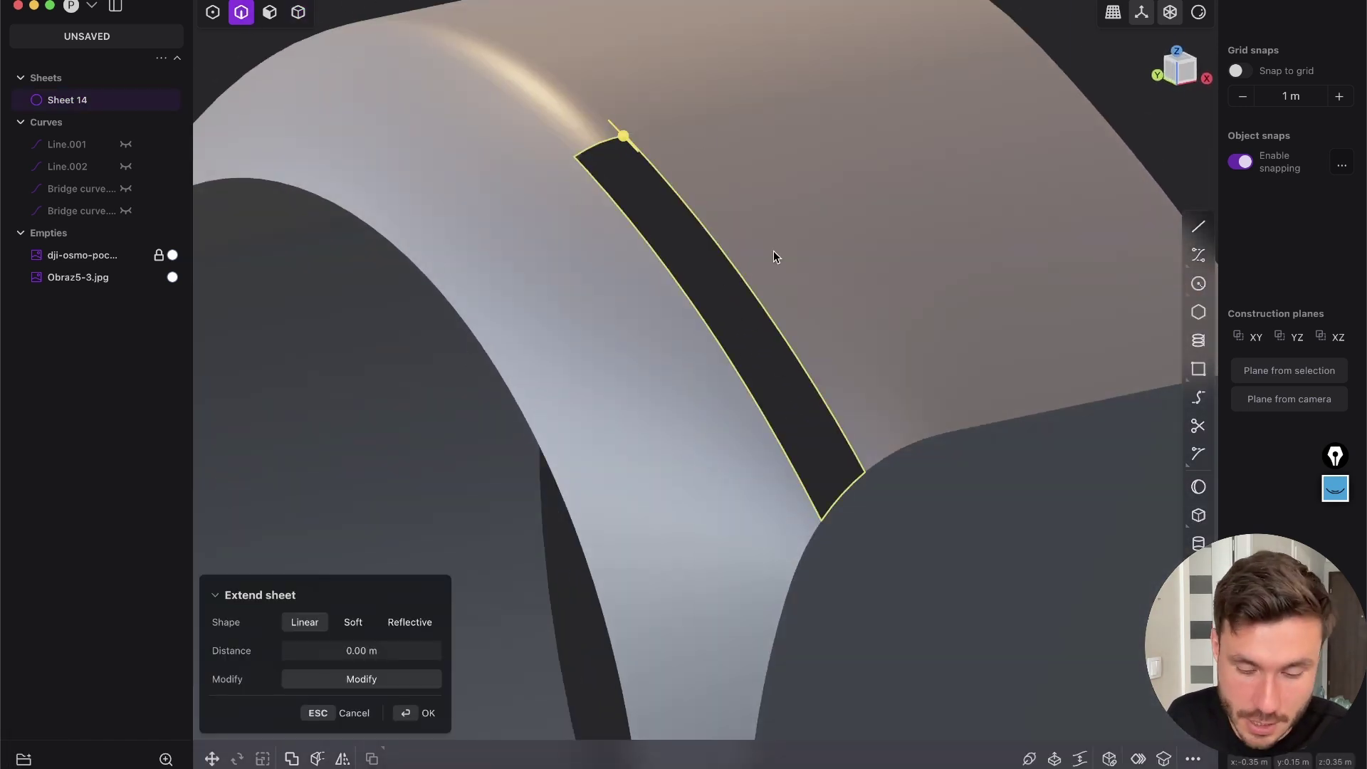
{"action": "key", "text": "shift+3"}
{"action": "key", "text": "Tab"}
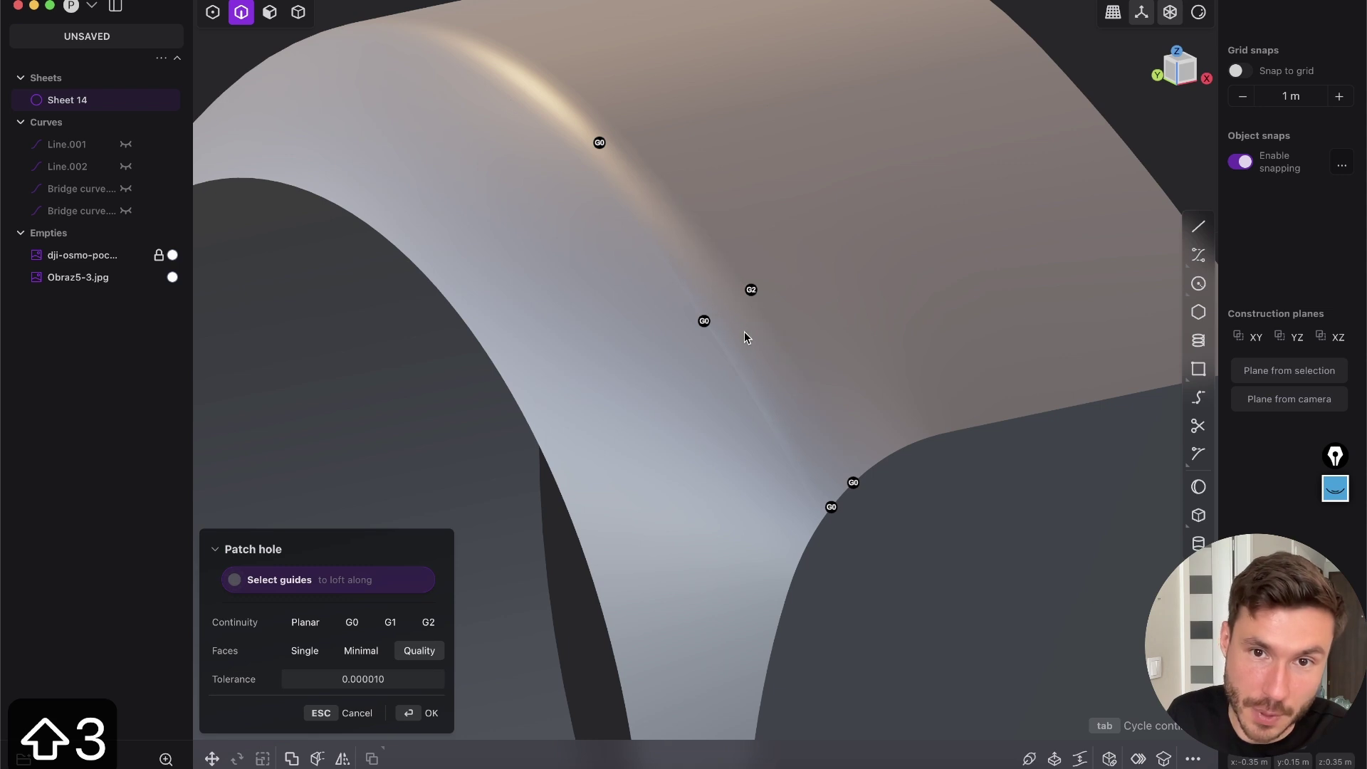
{"action": "left_click", "coordinate": [704, 322]}
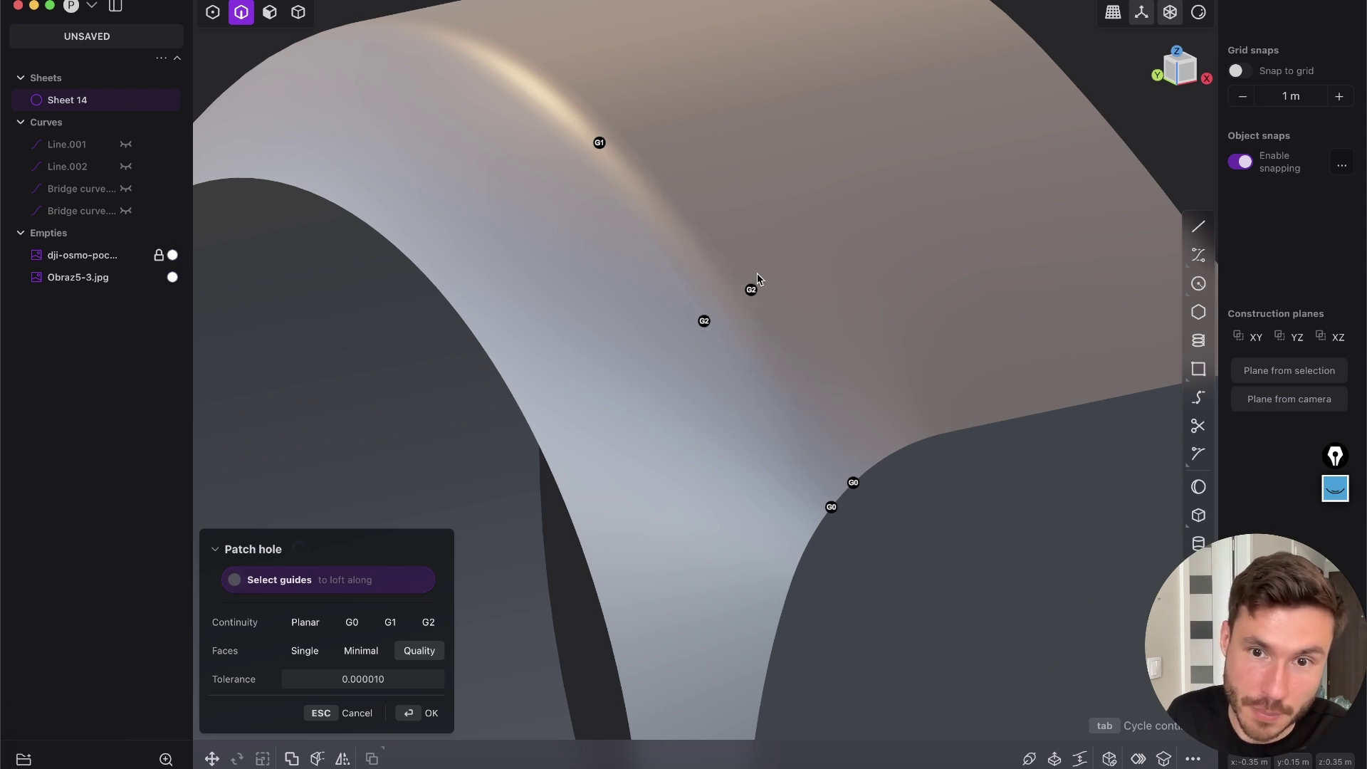
{"action": "middle_click_drag", "start_coordinate": [758, 274], "coordinate": [663, 437]}
{"action": "left_click", "coordinate": [432, 713]}
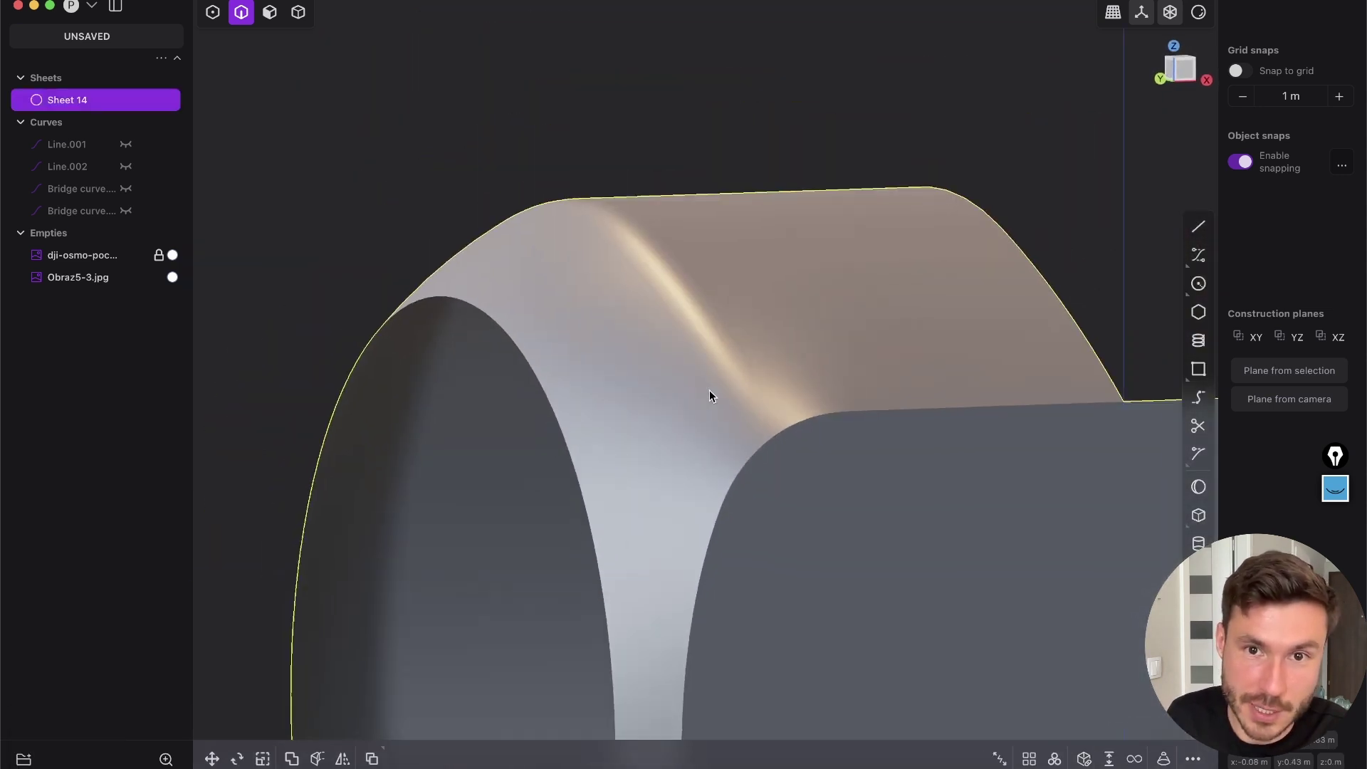
Change the viewport shading to a dark, glossy reflective material for checking surface quality
{"action": "middle_click_drag", "start_coordinate": [711, 396], "coordinate": [856, 384]}
{"action": "left_click", "coordinate": [1063, 166]}
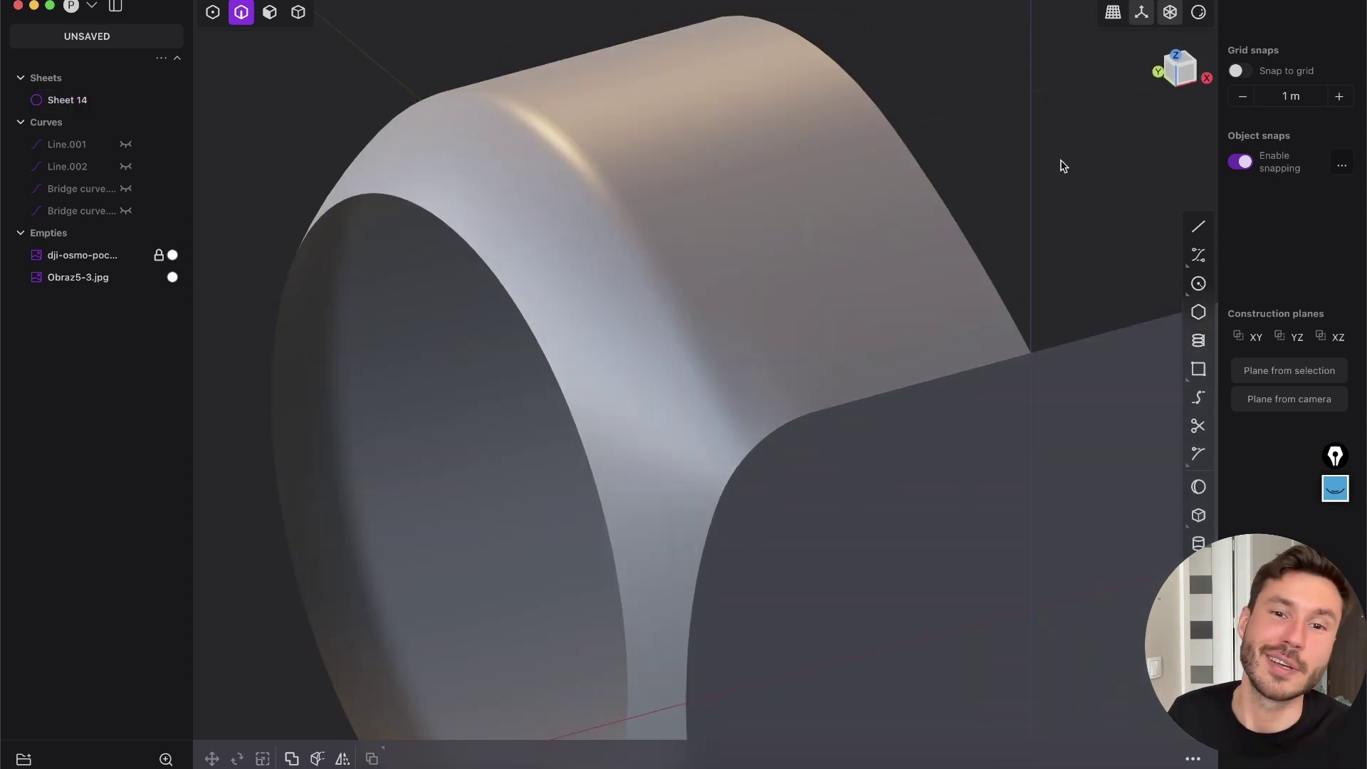
{"action": "left_click", "coordinate": [1171, 14]}
{"action": "left_click", "coordinate": [1186, 104]}
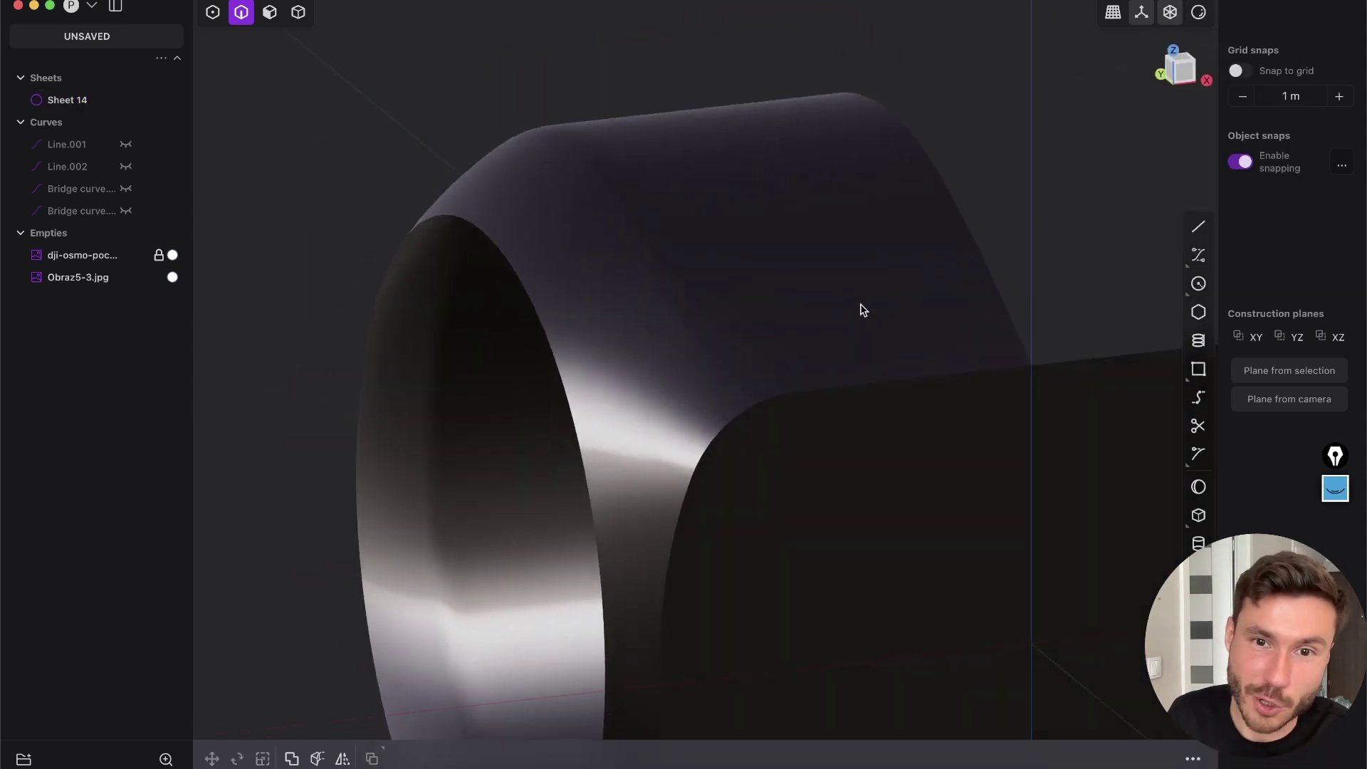
Inspect the reflections across the patched transition near the flat face's corner, with edge lines shown and hidden
{"action": "middle_click_drag", "start_coordinate": [863, 310], "coordinate": [761, 440]}
{"action": "scroll", "coordinate": [851, 320], "scroll_direction": "down", "scroll_amount": 5}
{"action": "key", "text": "3"}
{"action": "key", "text": "shift+e"}
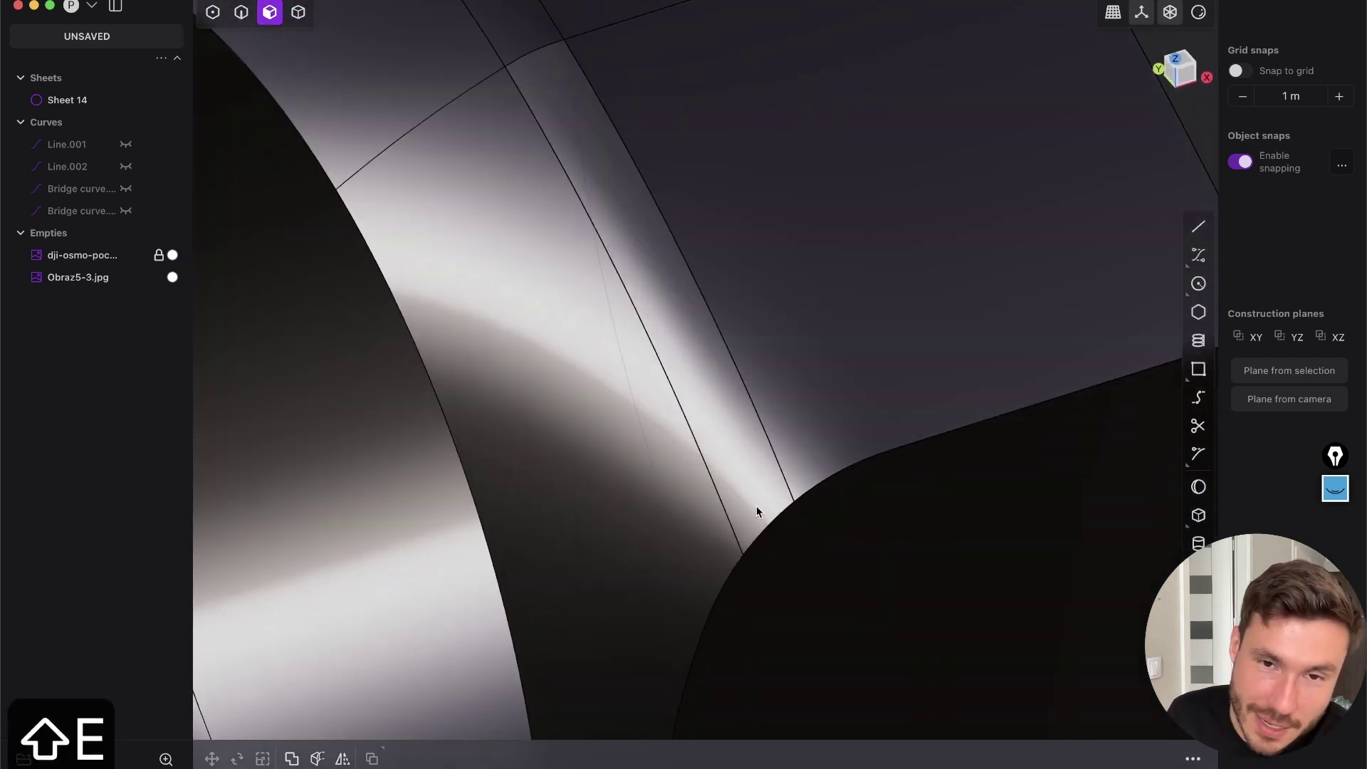
{"action": "key", "text": "shift+e"}
{"action": "middle_click_drag", "start_coordinate": [756, 505], "coordinate": [664, 313]}
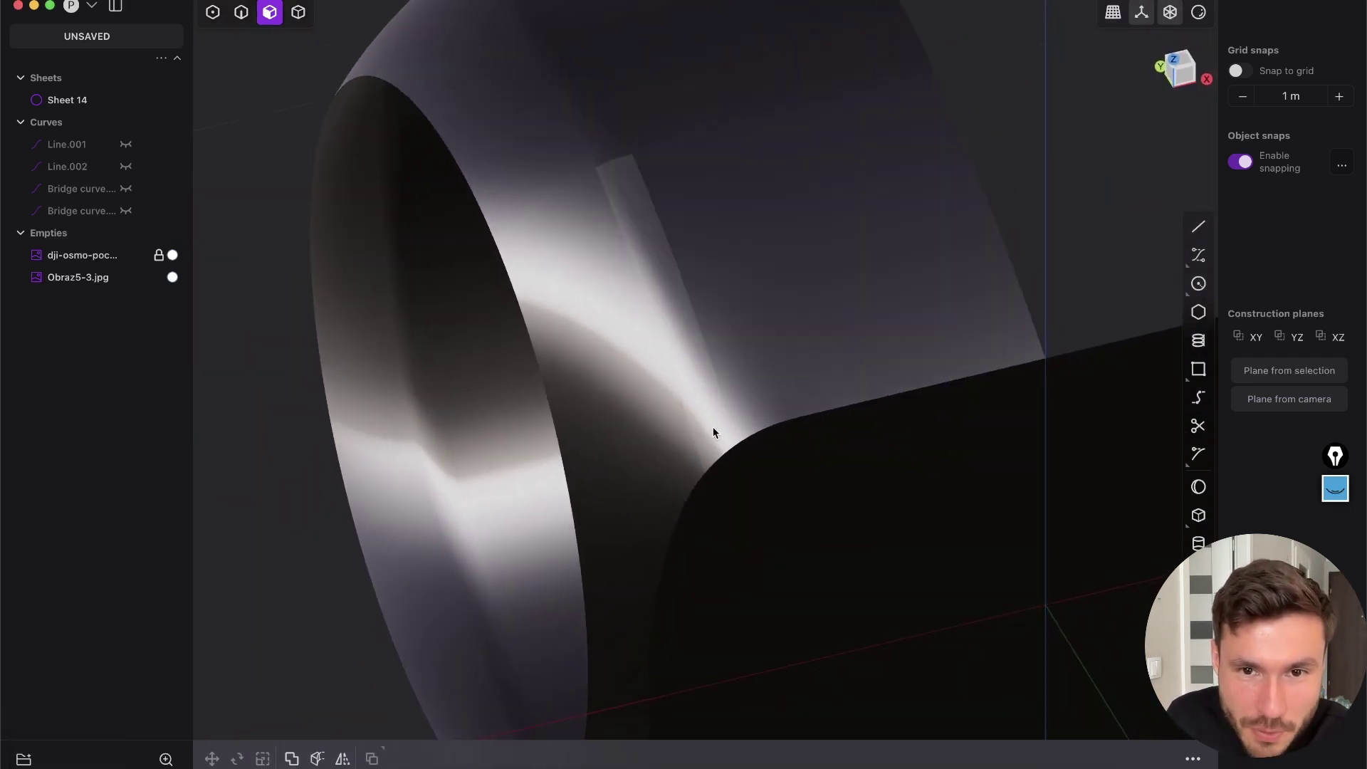
{"action": "mouse_move", "coordinate": [713, 432]}
{"action": "middle_mouse_down"}
{"action": "mouse_move", "coordinate": [727, 457]}
{"action": "mouse_move", "coordinate": [674, 484]}
{"action": "mouse_move", "coordinate": [736, 447]}
{"action": "middle_mouse_up"}
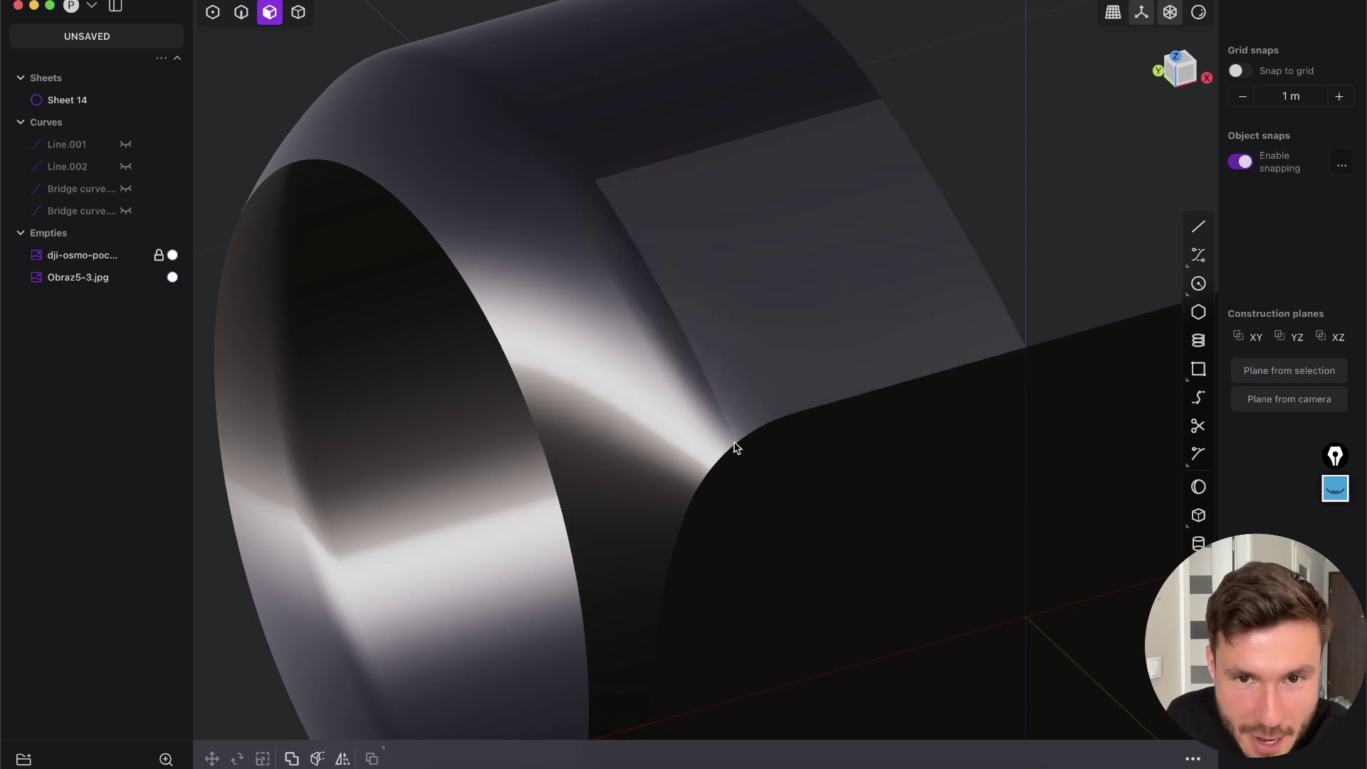
{"action": "key", "text": "2"}
{"action": "left_click", "coordinate": [753, 431]}
{"action": "left_click", "coordinate": [976, 248]}
{"action": "scroll", "coordinate": [859, 204], "scroll_direction": "down", "scroll_amount": 8}
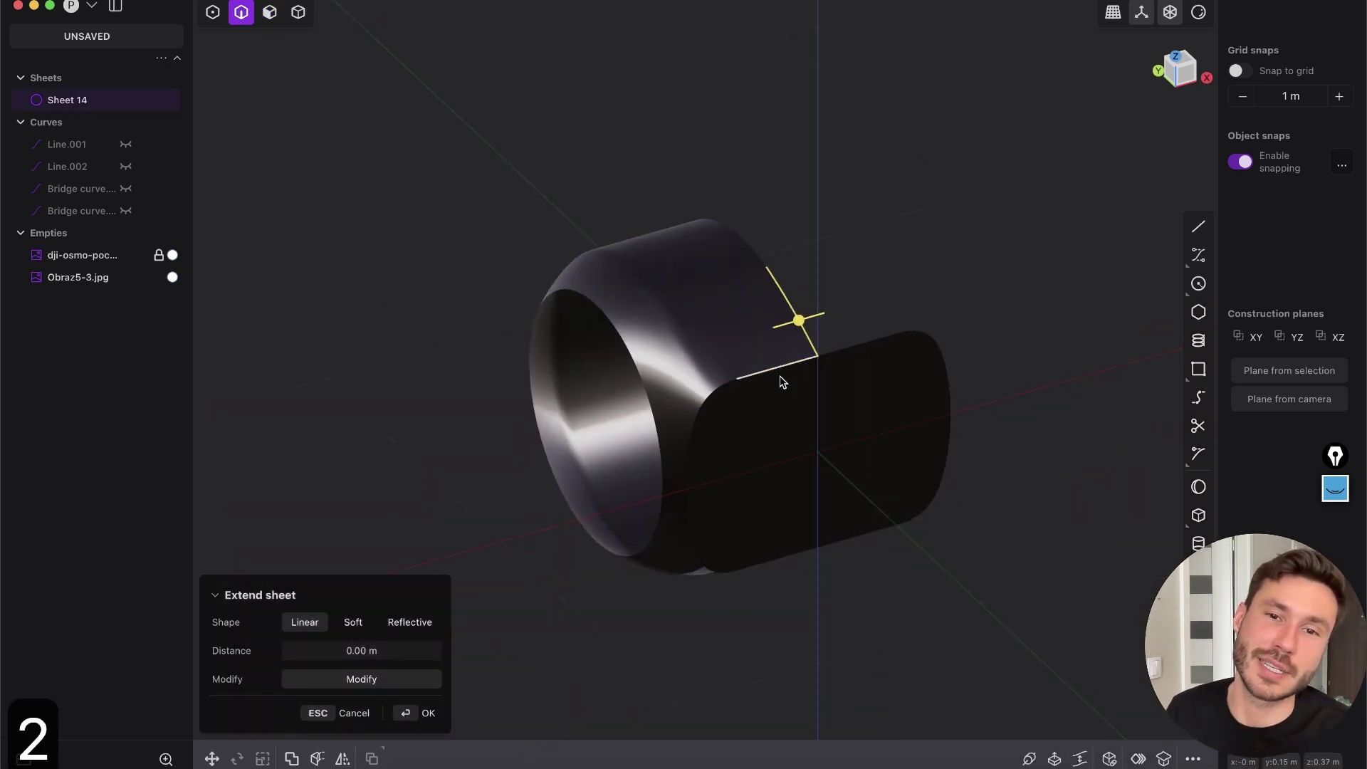
{"action": "key", "text": "Escape"}
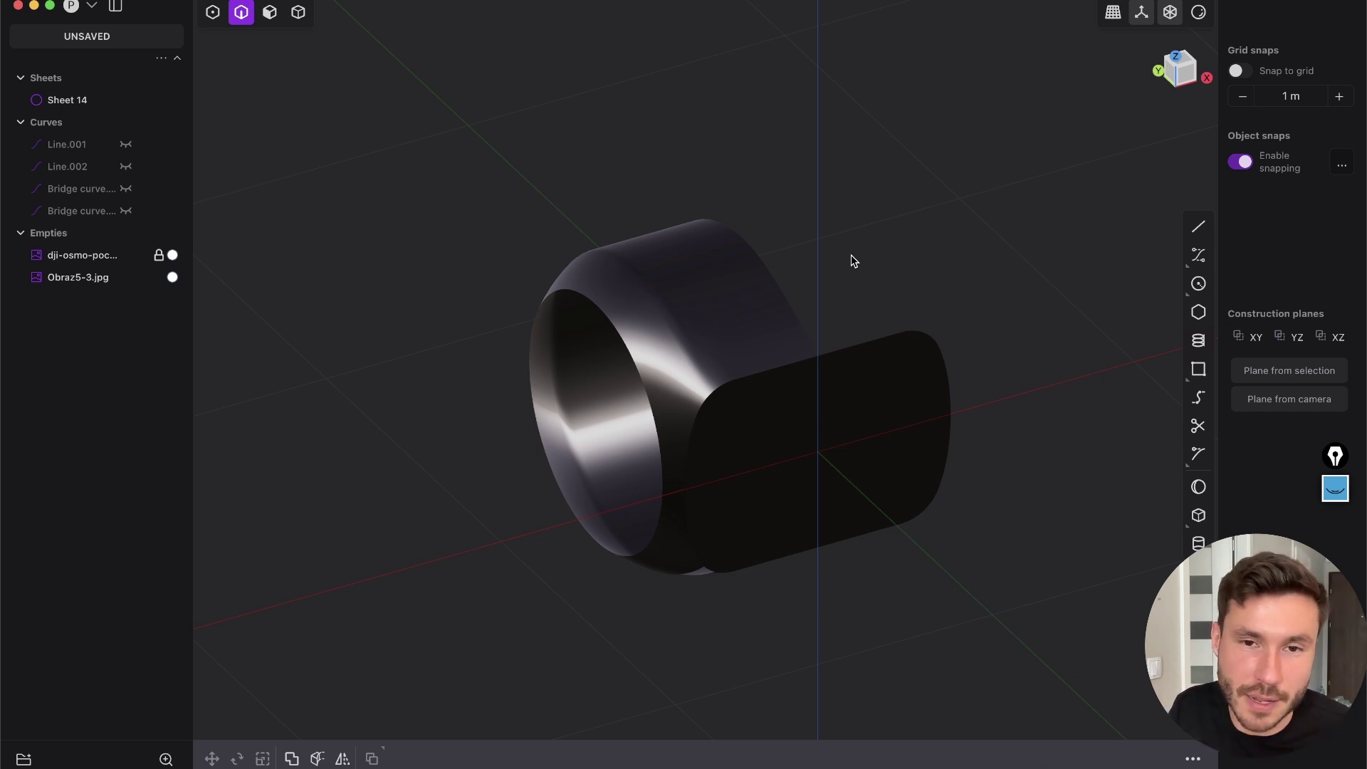
{"action": "scroll", "coordinate": [742, 288], "scroll_direction": "up", "scroll_amount": 5}
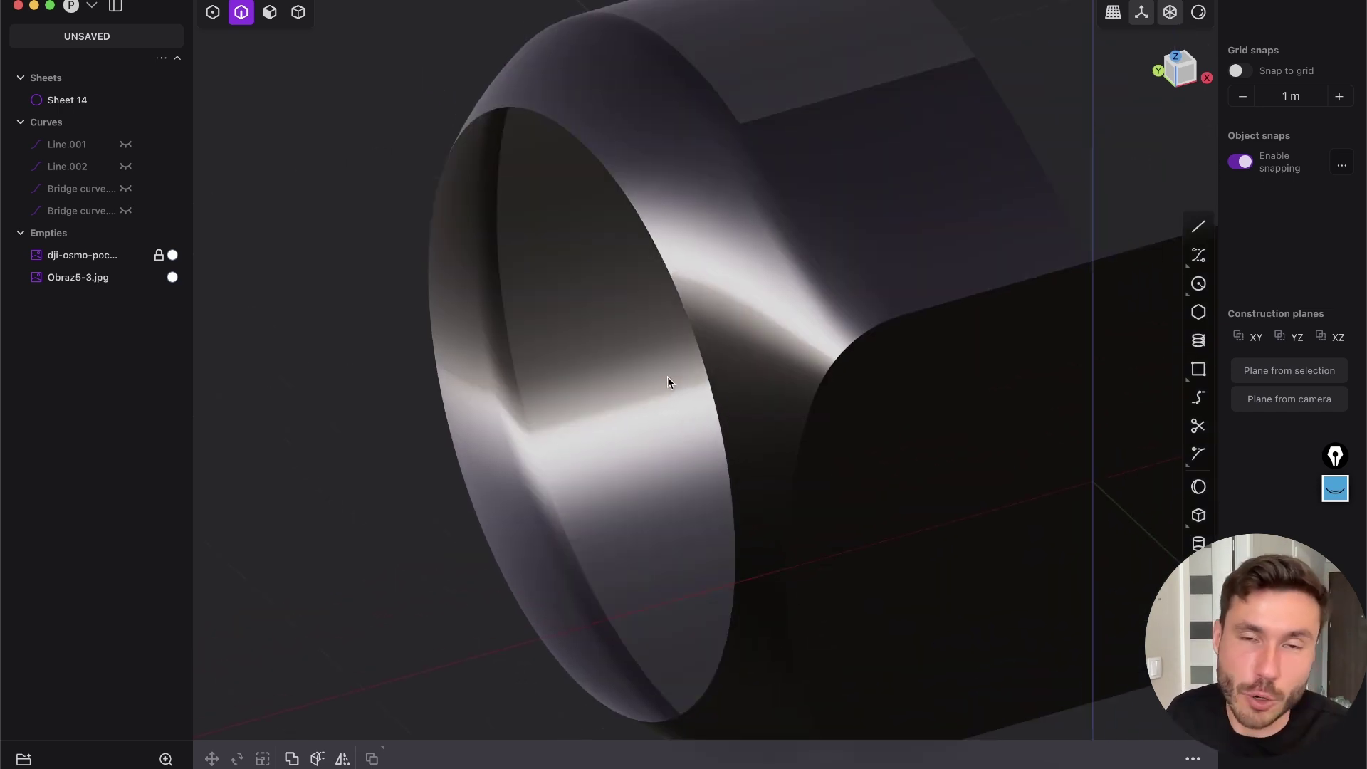
{"action": "scroll", "coordinate": [498, 434], "scroll_direction": "up", "scroll_amount": 2}
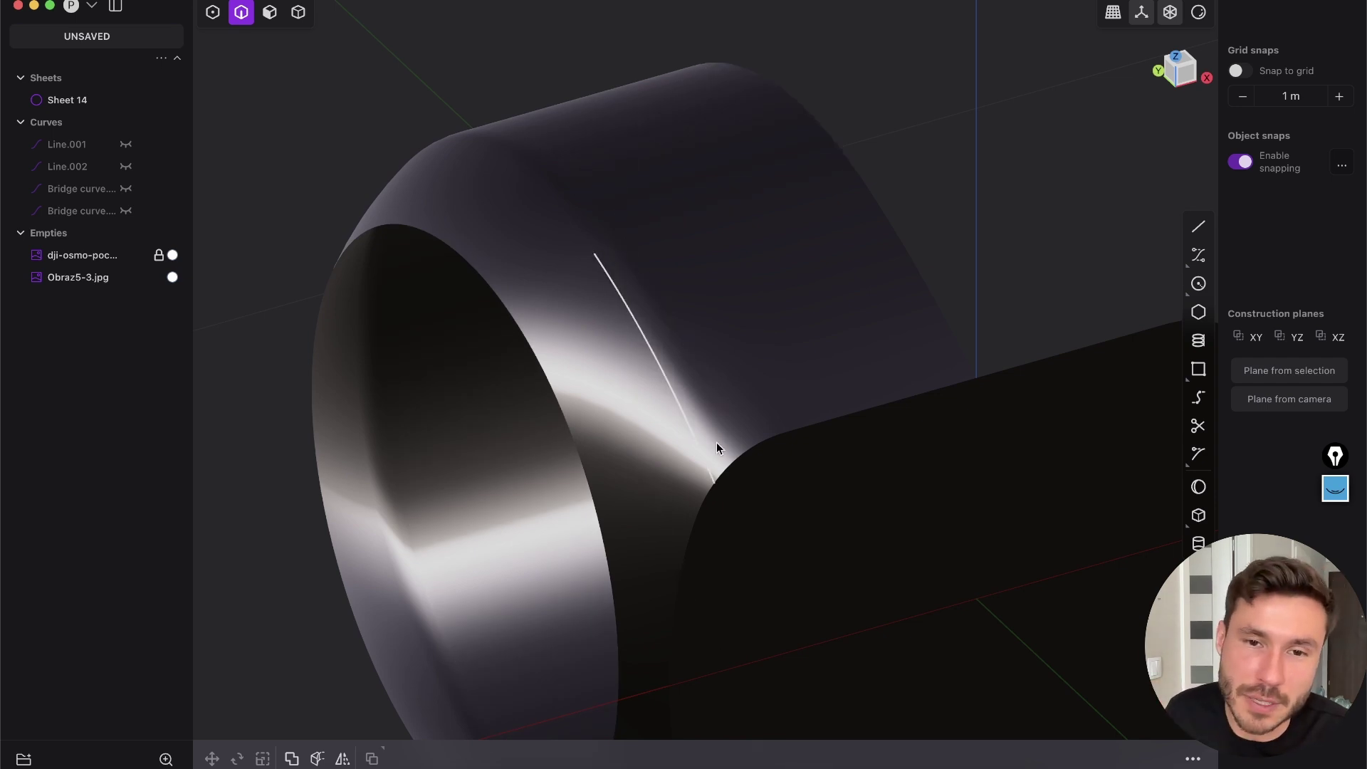
Hide the edge lines on the finished action camera model and examine the reflections across the body's shoulder below the neck
{"action": "scroll", "coordinate": [640, 427], "scroll_direction": "up", "scroll_amount": 5}
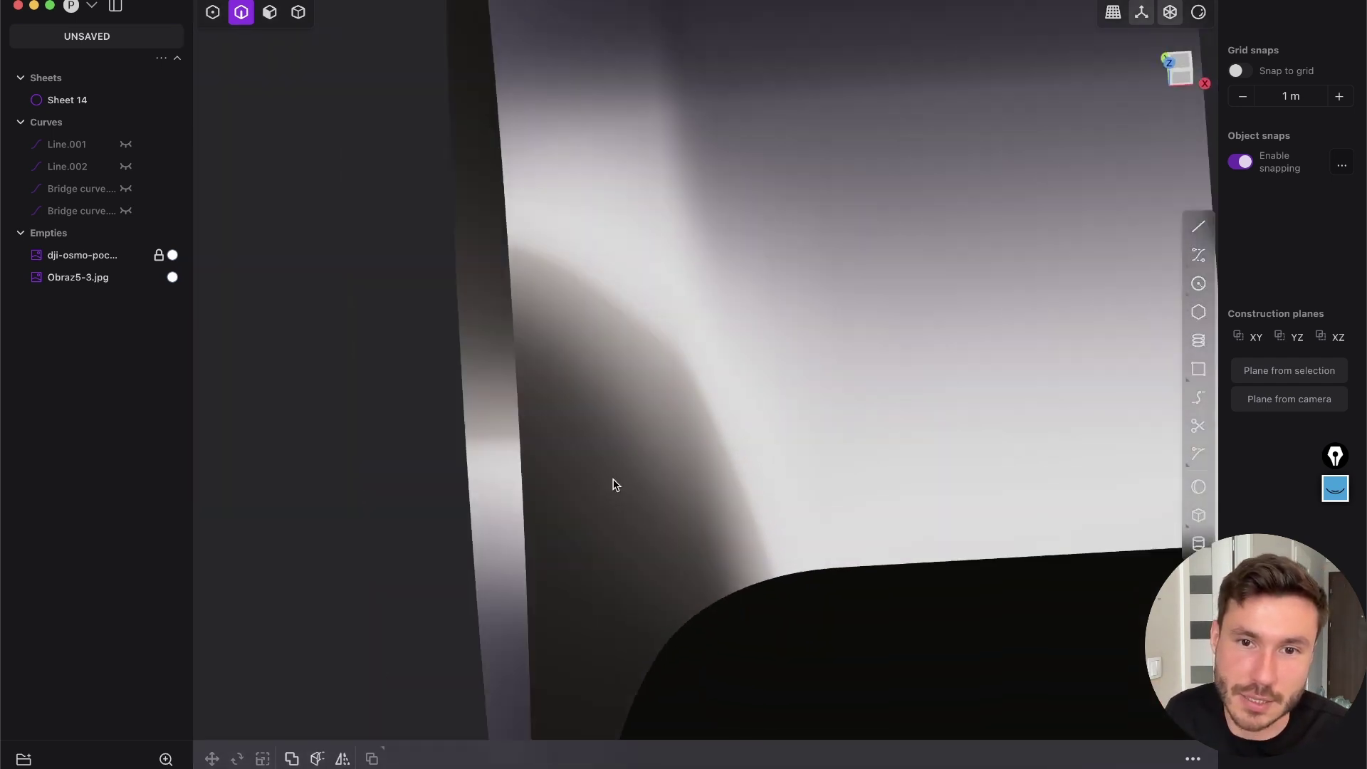
{"action": "key", "text": "shift+e"}
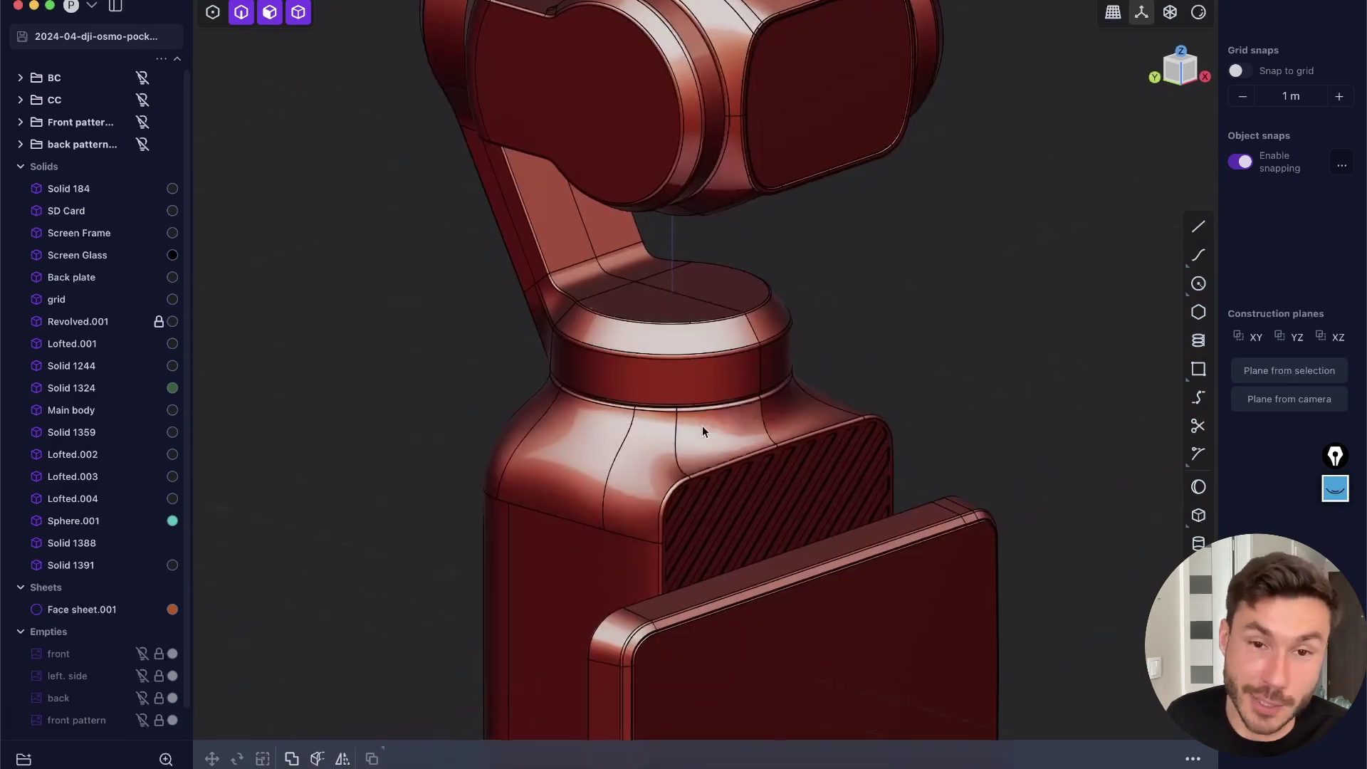
{"action": "scroll", "coordinate": [641, 463], "scroll_direction": "up", "scroll_amount": 5}
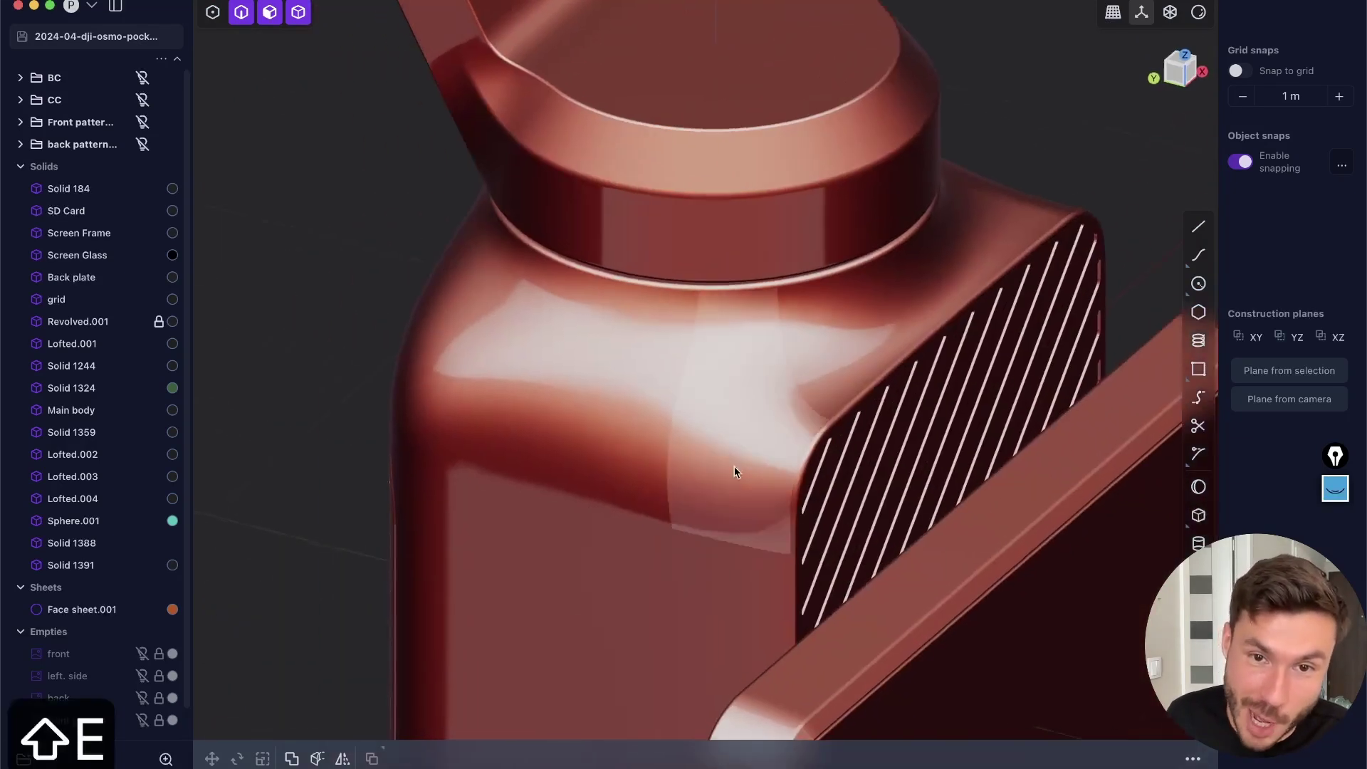
{"action": "middle_click_drag", "start_coordinate": [734, 466], "coordinate": [586, 494]}
{"action": "scroll", "coordinate": [654, 522], "scroll_direction": "up", "scroll_amount": 3}
{"action": "scroll", "coordinate": [732, 396], "scroll_direction": "down", "scroll_amount": 5}
Inspect the reflections on the lower body, around the joystick recess and along the rounded bottom edge with the slot
{"action": "scroll", "coordinate": [717, 397], "scroll_direction": "up", "scroll_amount": 10}
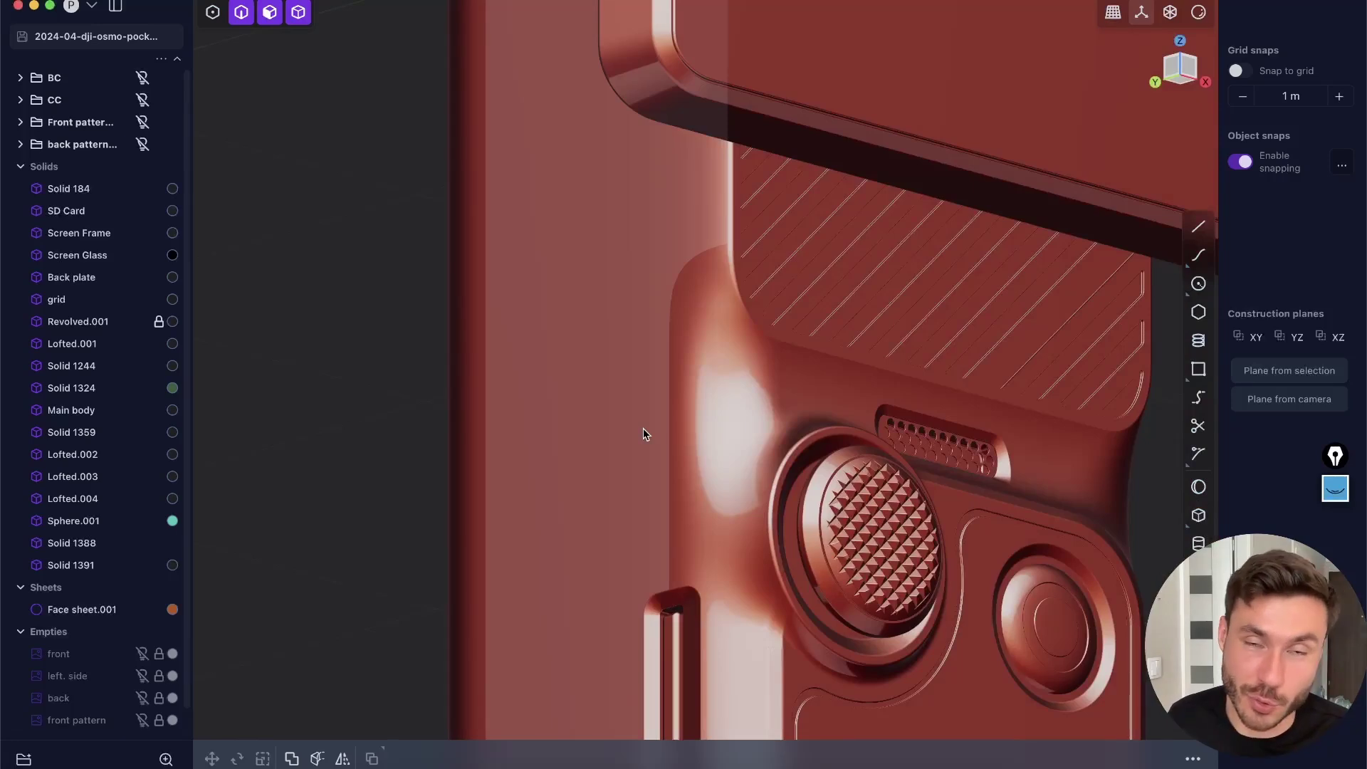
{"action": "scroll", "coordinate": [644, 433], "scroll_direction": "down", "scroll_amount": 10}
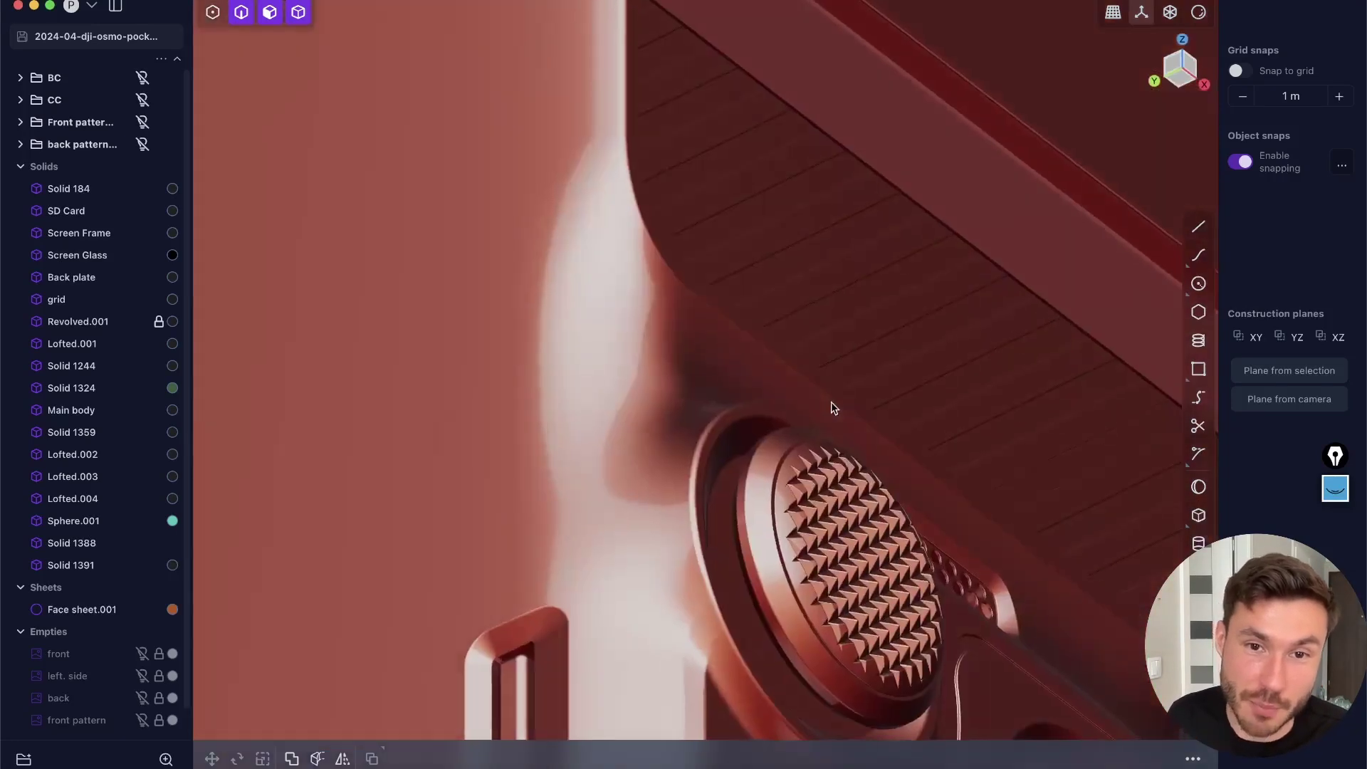
{"action": "scroll", "coordinate": [791, 341], "scroll_direction": "up", "scroll_amount": 10}
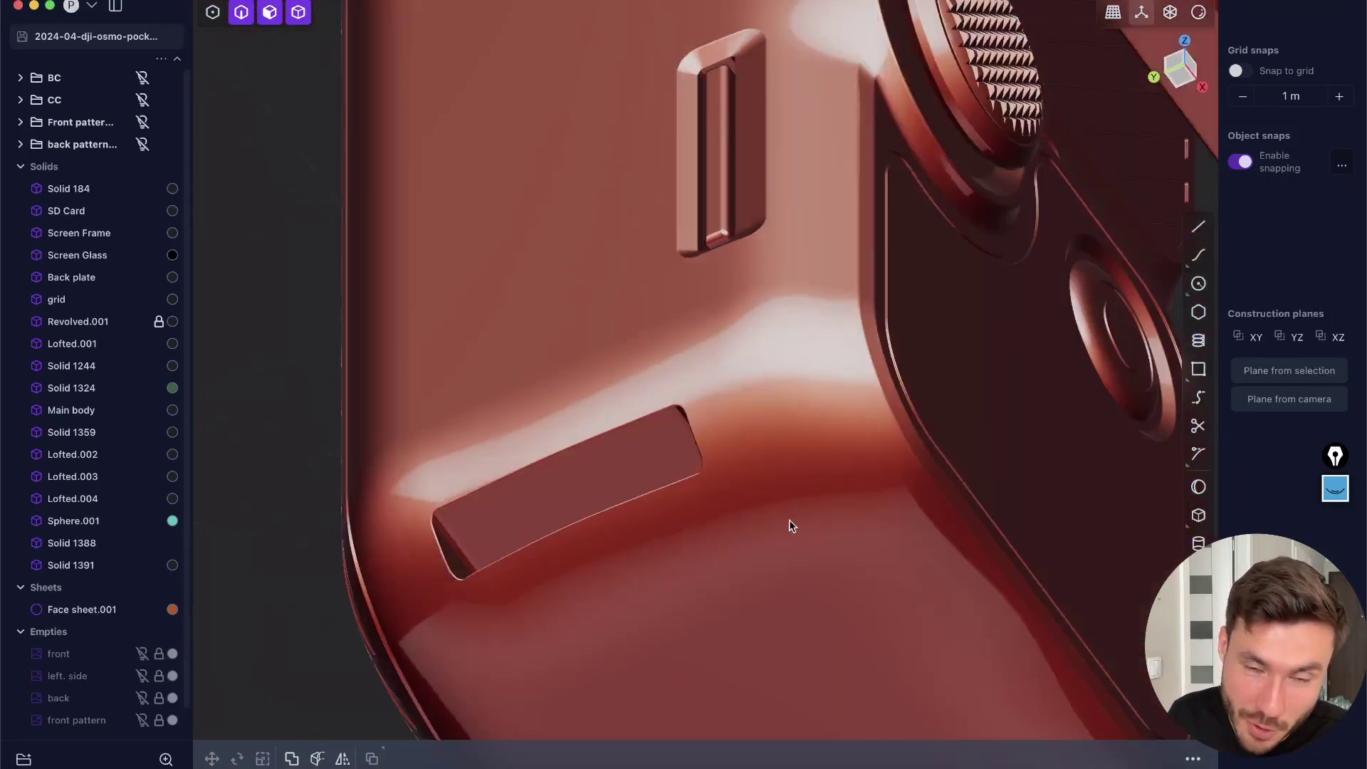
{"action": "middle_click_drag", "start_coordinate": [791, 527], "coordinate": [691, 316]}
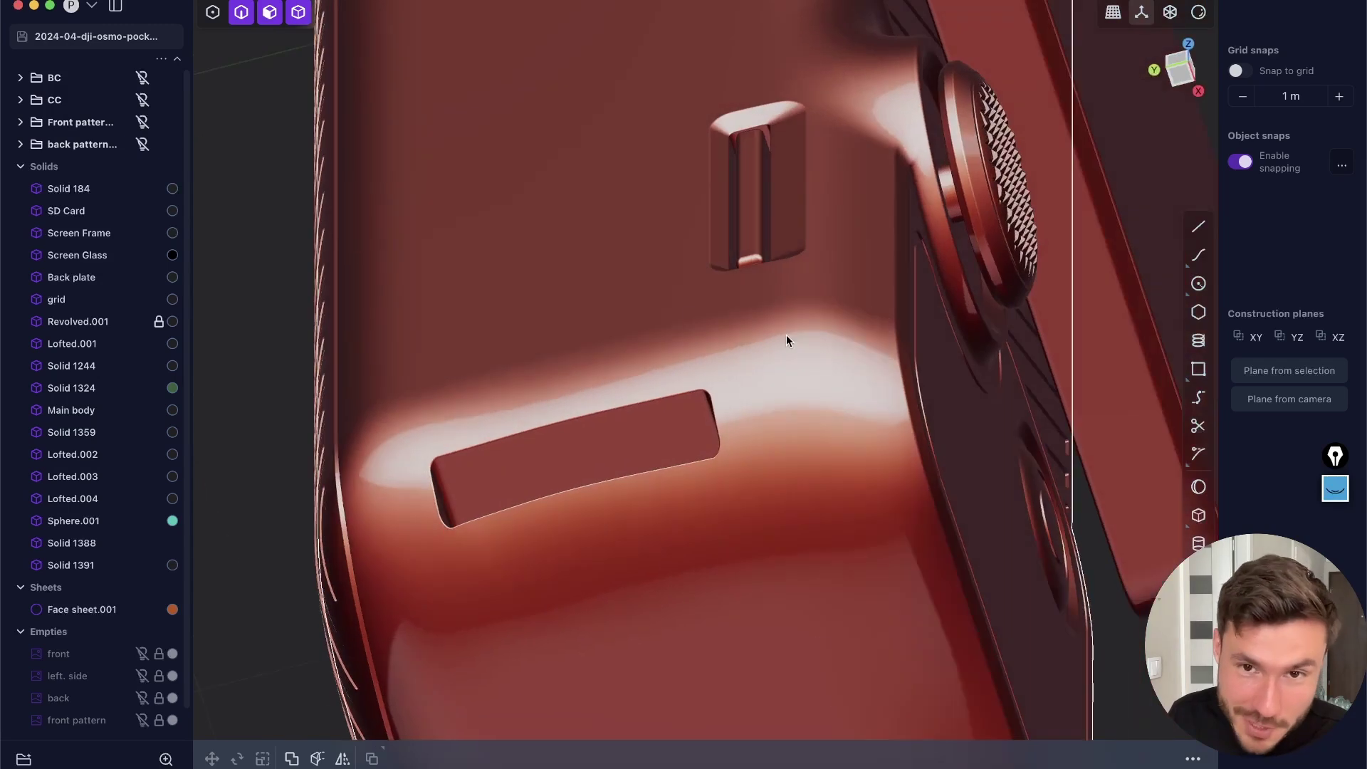
Show the edge lines and inspect the surface layout of the finished camera head around the flat face's corner
{"action": "scroll", "coordinate": [700, 551], "scroll_direction": "down", "scroll_amount": 8}
{"action": "middle_click_drag", "start_coordinate": [747, 135], "coordinate": [726, 302], "text": "shift"}
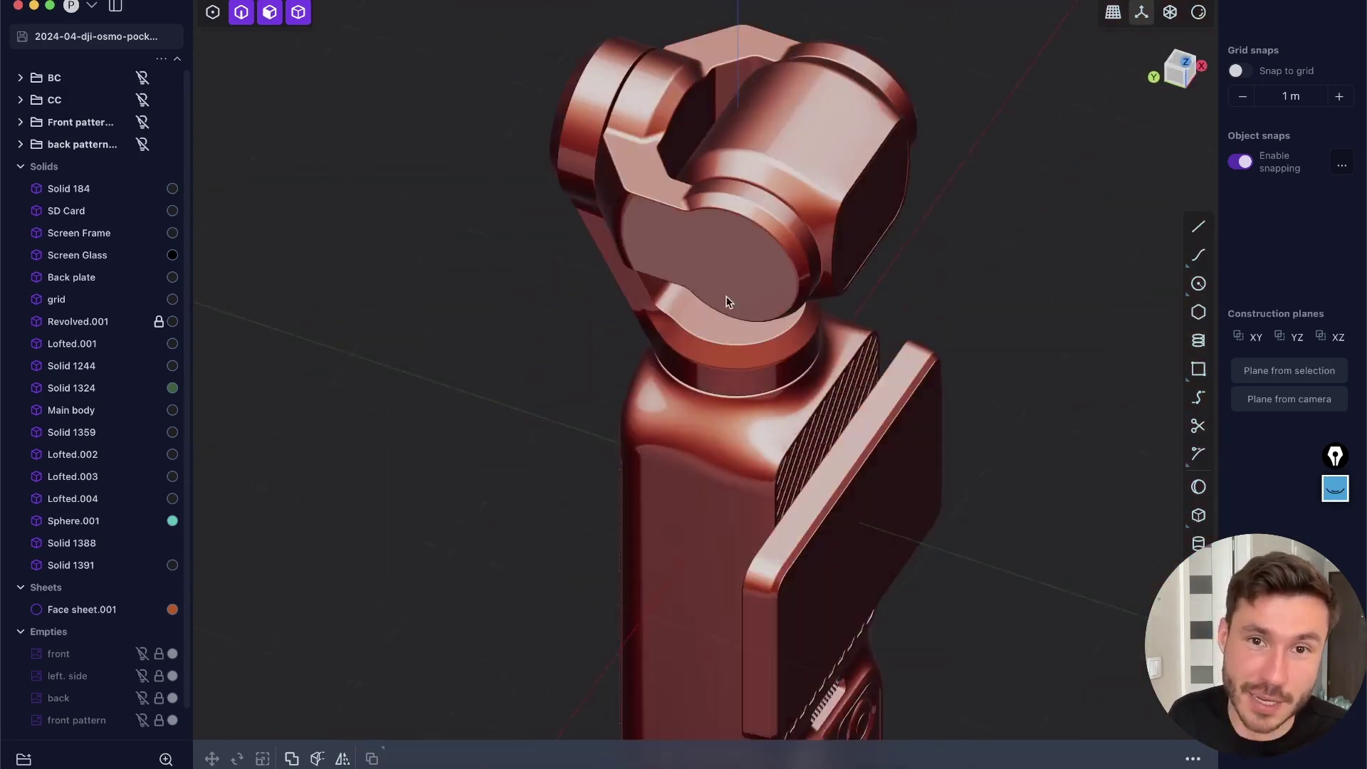
{"action": "scroll", "coordinate": [846, 429], "scroll_direction": "up", "scroll_amount": 10}
{"action": "key", "text": "shift+e"}
{"action": "scroll", "coordinate": [812, 490], "scroll_direction": "down", "scroll_amount": 9}
{"action": "middle_click_drag", "start_coordinate": [844, 400], "coordinate": [822, 309]}
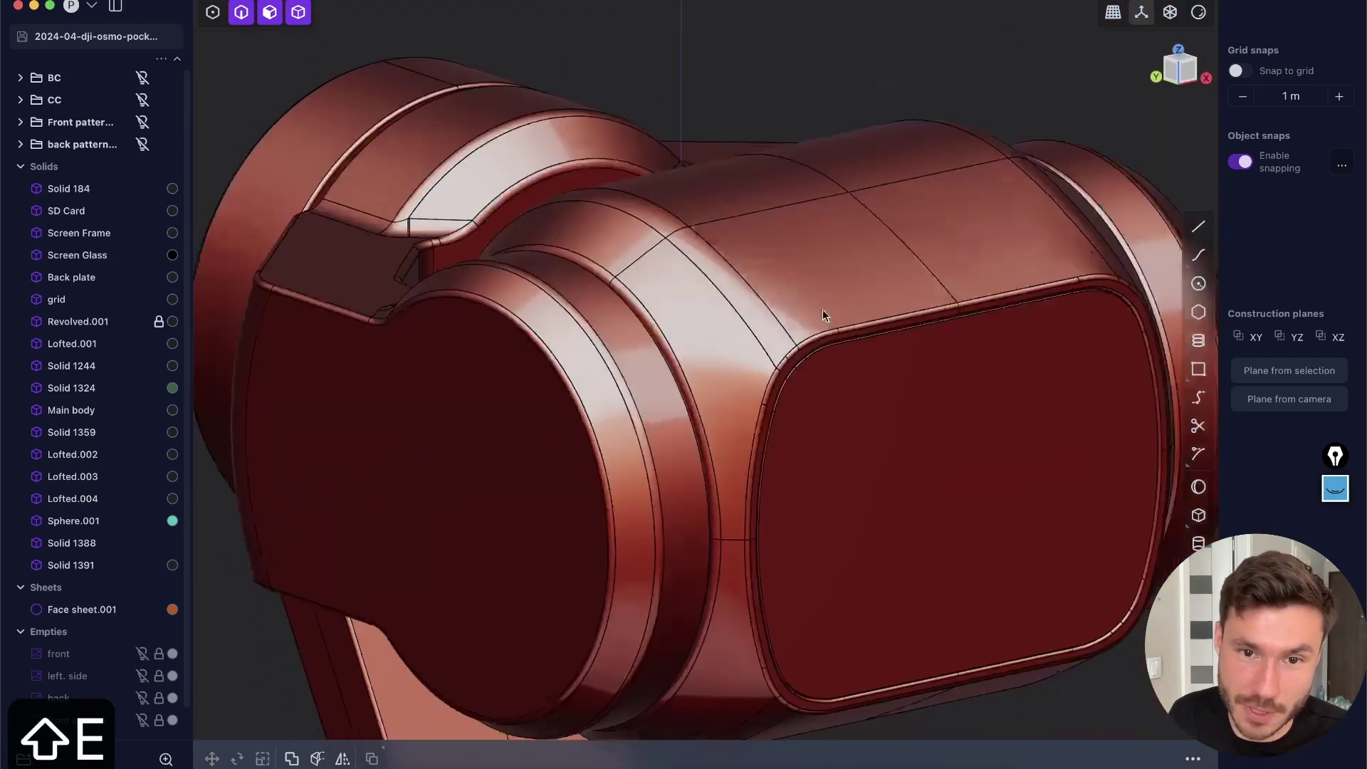
{"action": "scroll", "coordinate": [790, 368], "scroll_direction": "up", "scroll_amount": 7}
{"action": "scroll", "coordinate": [879, 437], "scroll_direction": "down", "scroll_amount": 3}
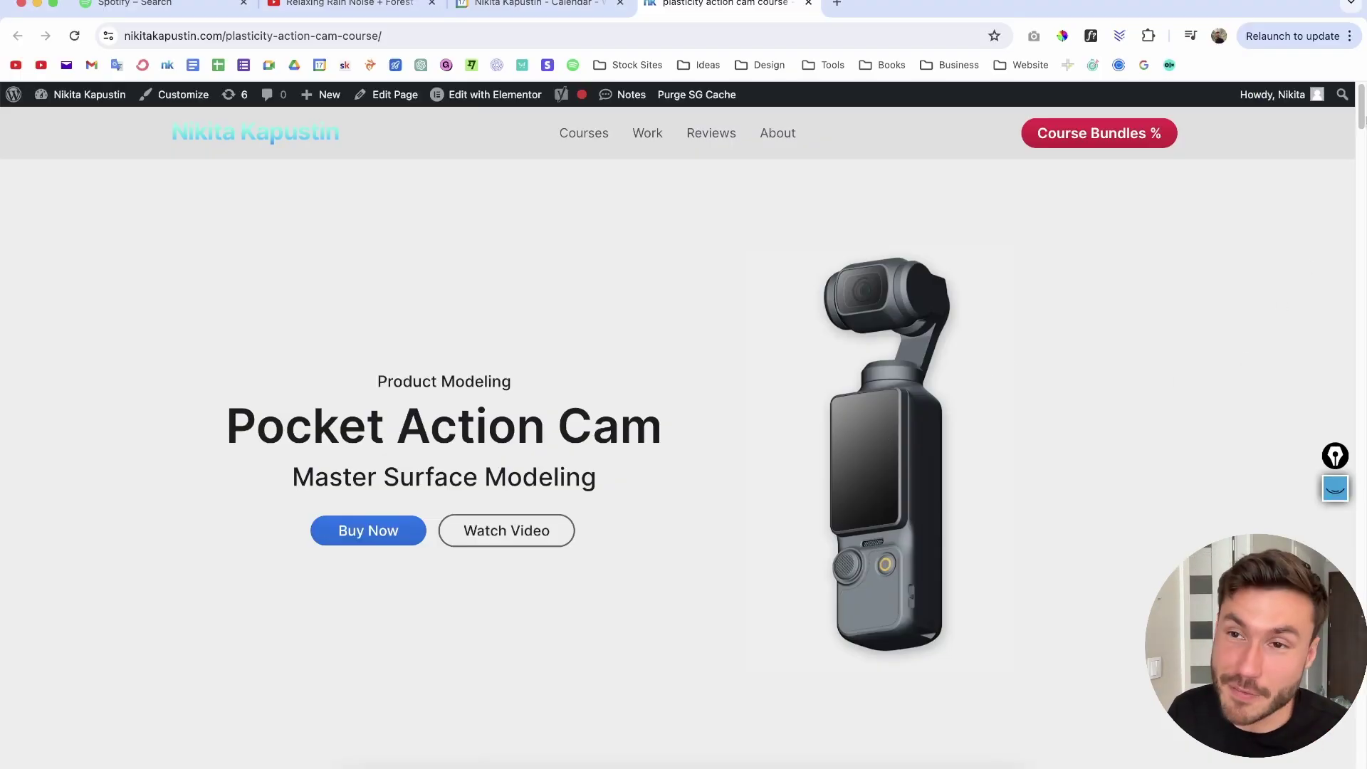
Switch from the course web page back to Plasticity and bring up the unsaved camera head model
{"action": "left_click_drag", "start_coordinate": [1363, 113], "coordinate": [1310, 96]}
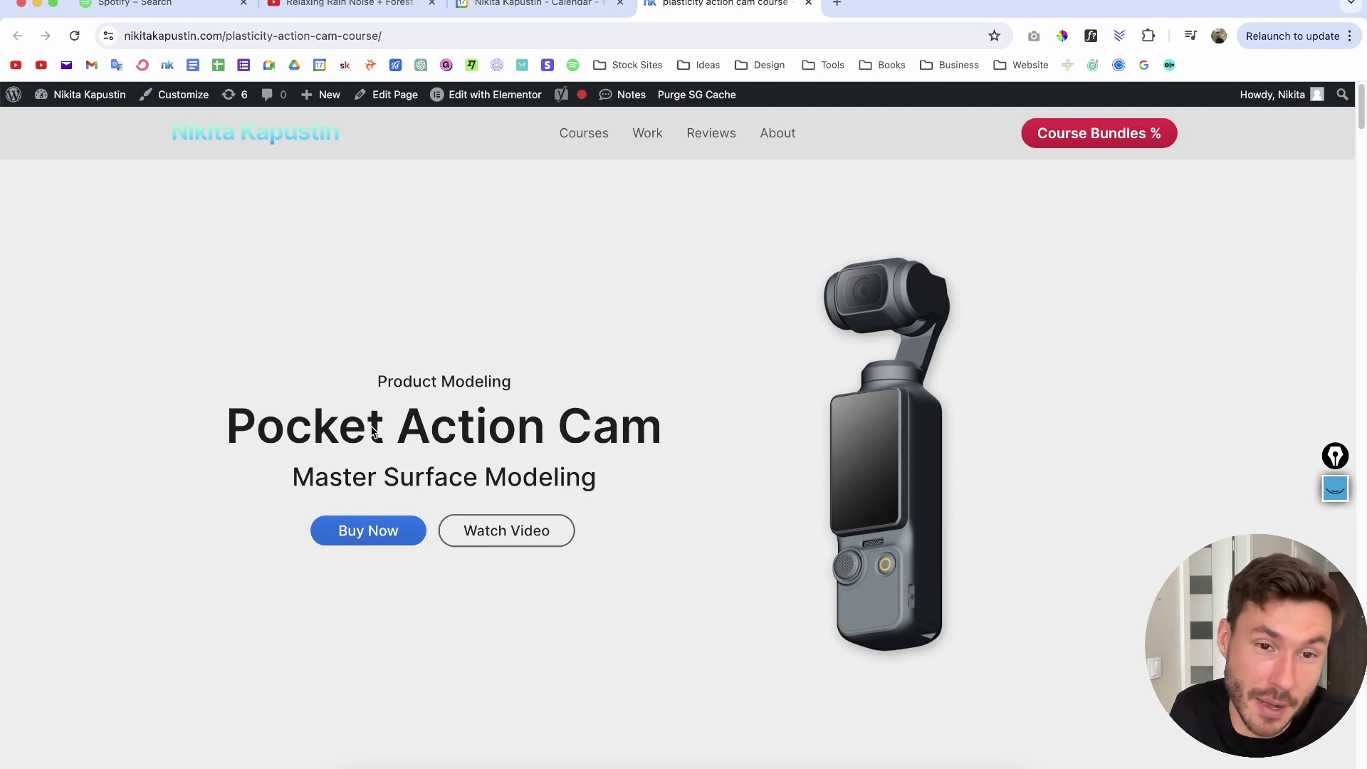
{"action": "key", "text": "super+Tab"}
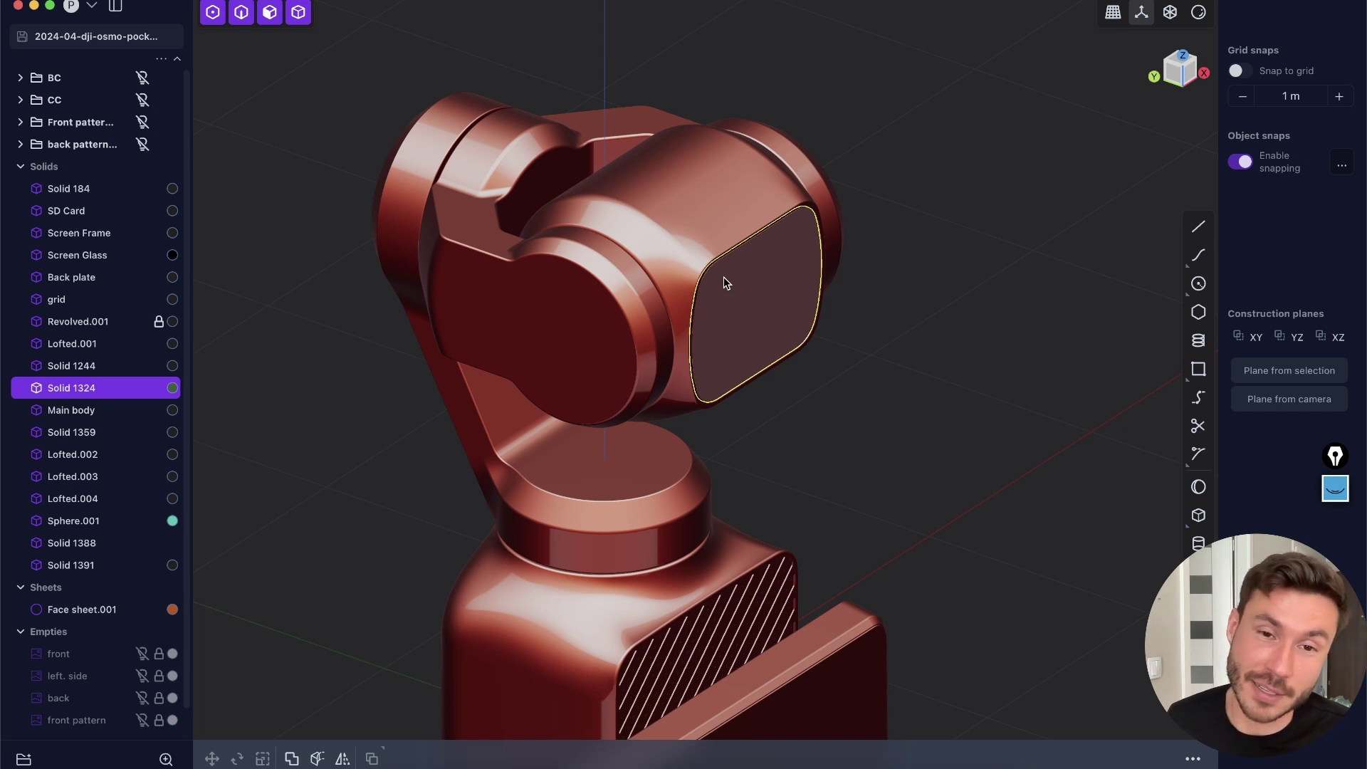
{"action": "key", "text": "super+Tab"}
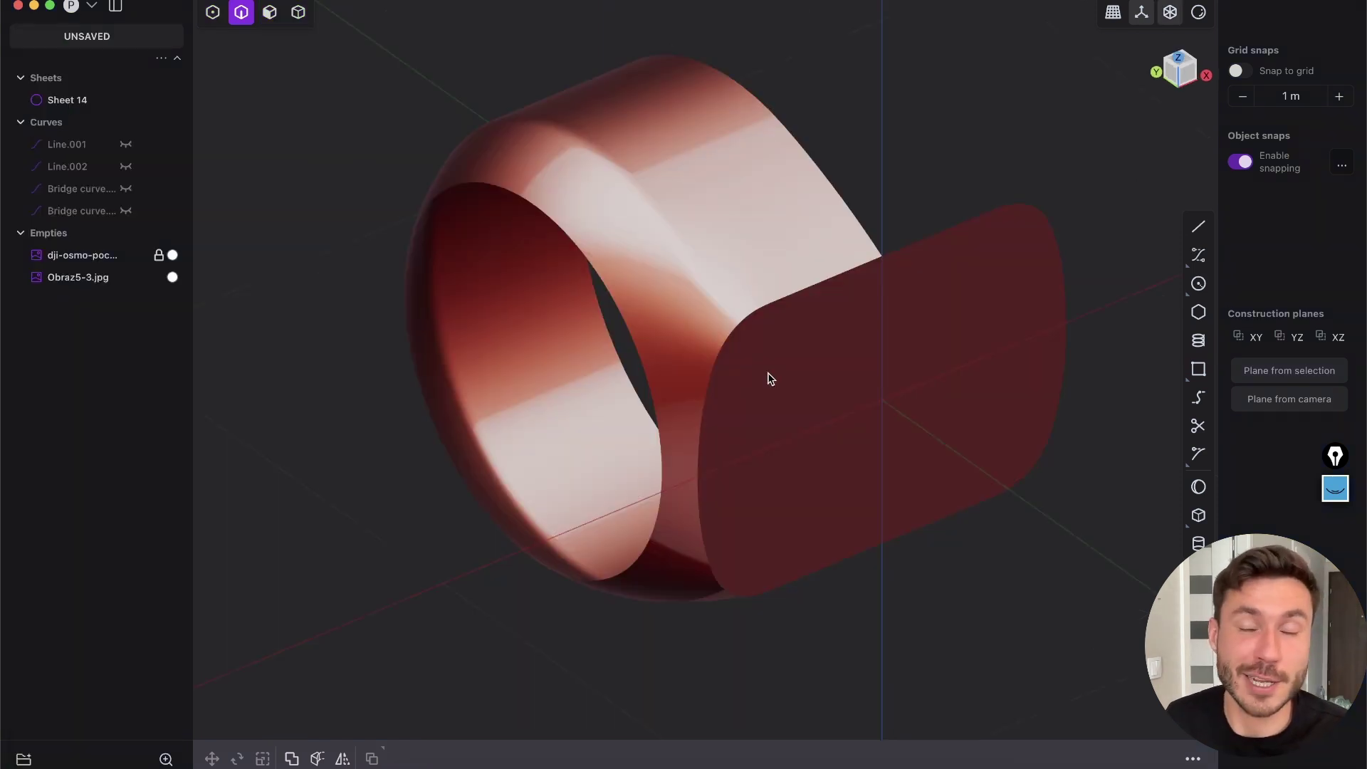